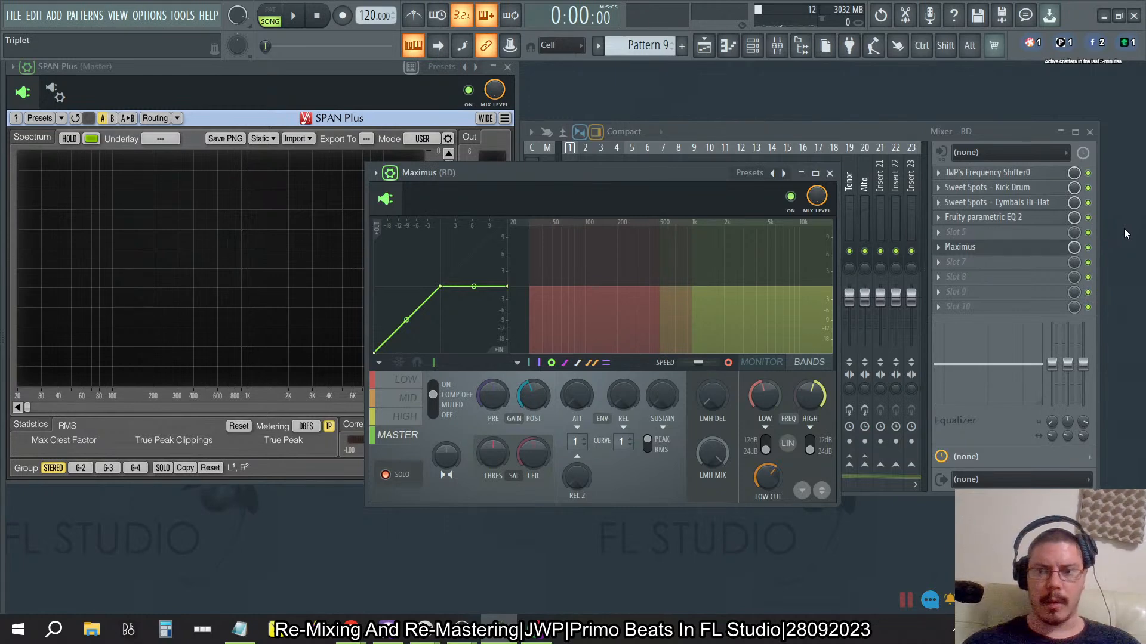
# Close the SPAN Plus analyzer and move the Maximus window clear of the mixer.
pyautogui.click(508, 67)
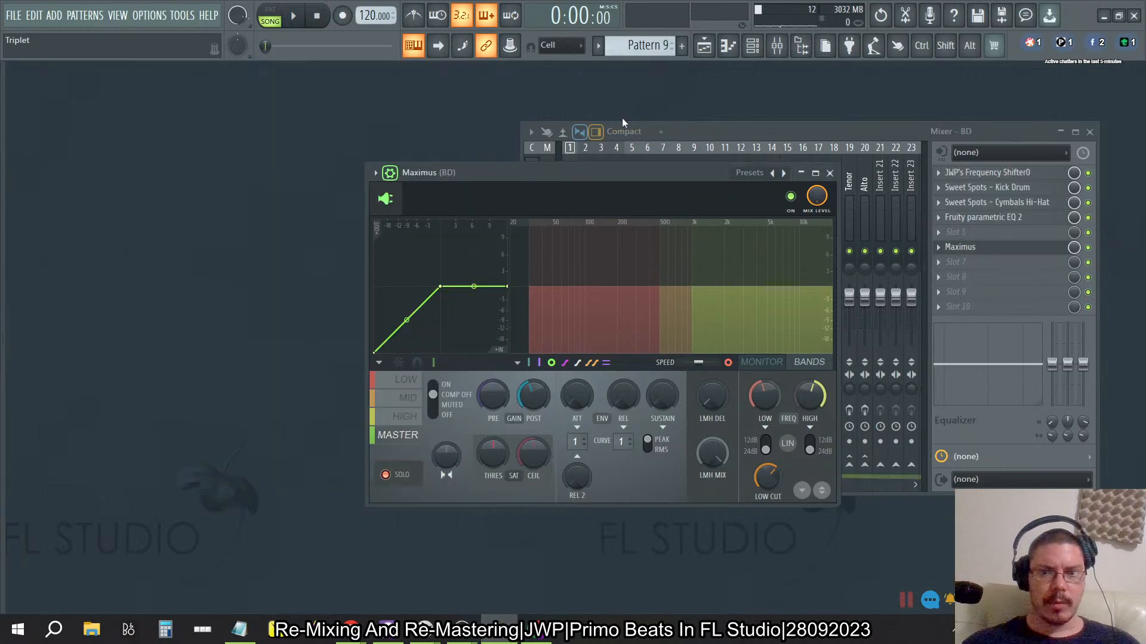
pyautogui.moveTo(616, 176); pyautogui.dragTo(338, 118)
pyautogui.click(130, 134)
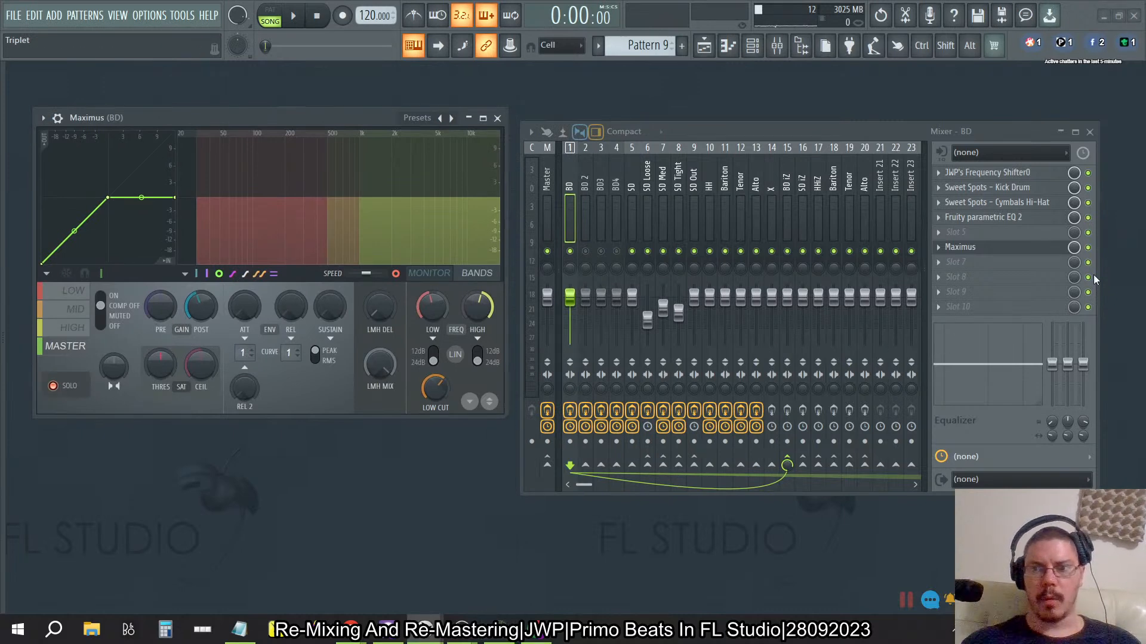
# Make the viewer-count overlay above the mixer unclickable until it is in focus.
pyautogui.rightClick(905, 606)
pyautogui.click(1012, 130)
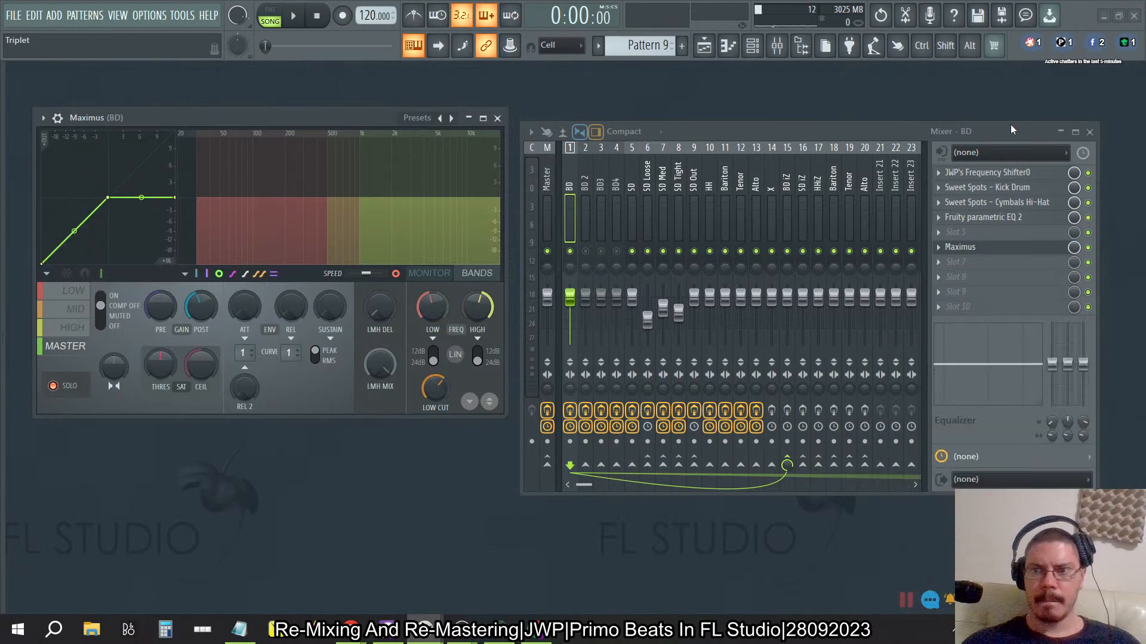
pyautogui.rightClick(1032, 44)
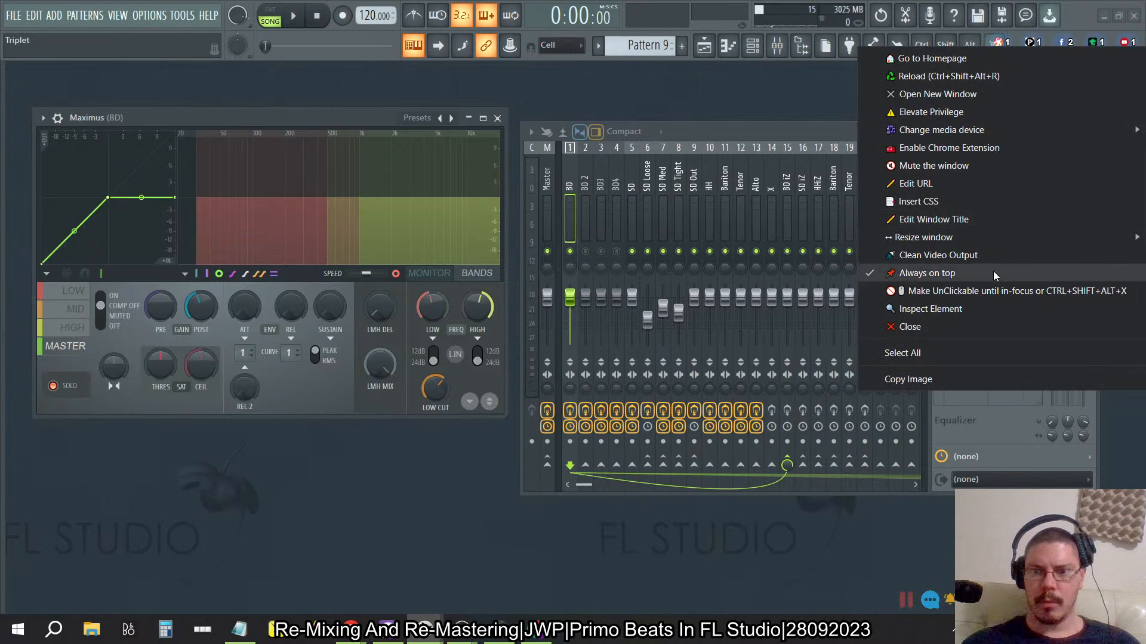
pyautogui.click(988, 292)
# Play the song with the BD iZ track soloed, toggling Maximus off and on to compare the kick, and stop playback.
pyautogui.click(1088, 247)
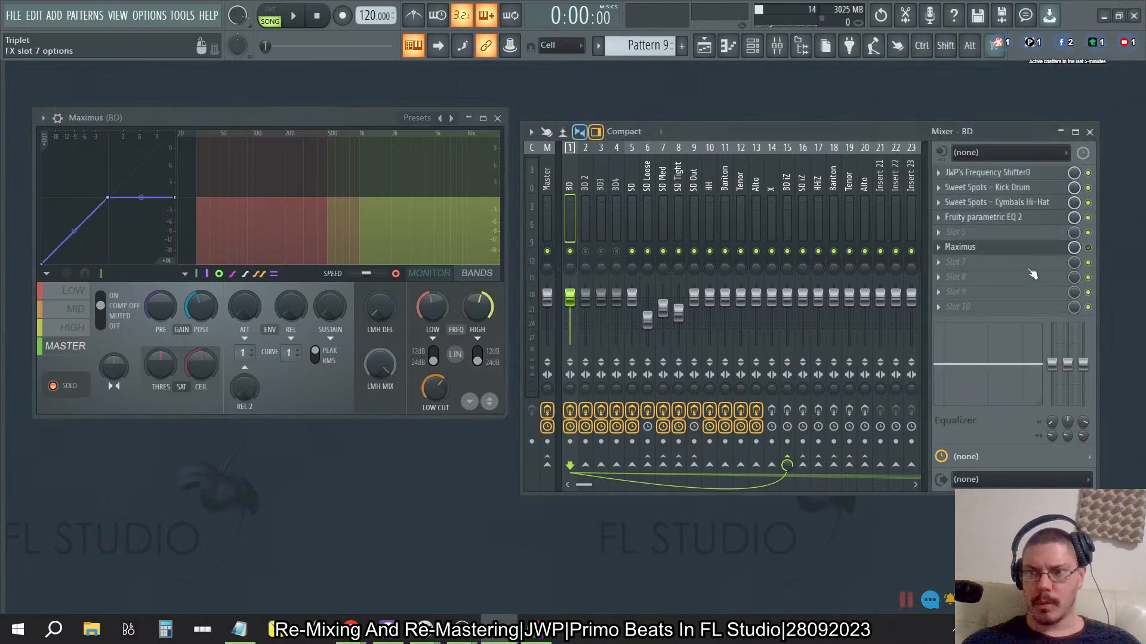
pyautogui.click(294, 16)
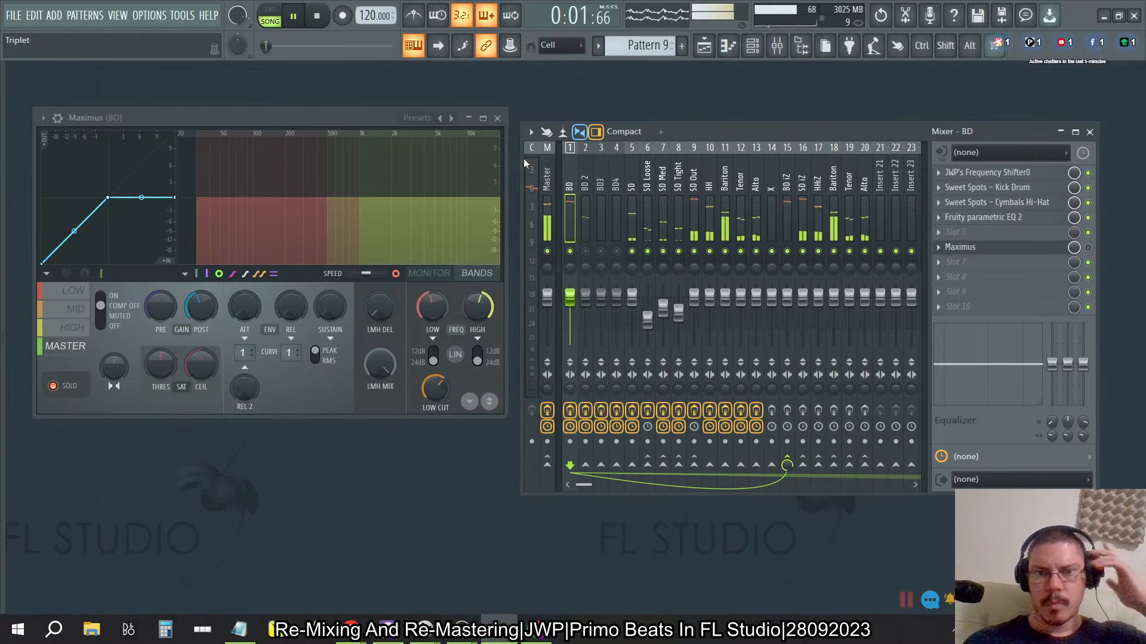
pyautogui.rightClick(787, 251)
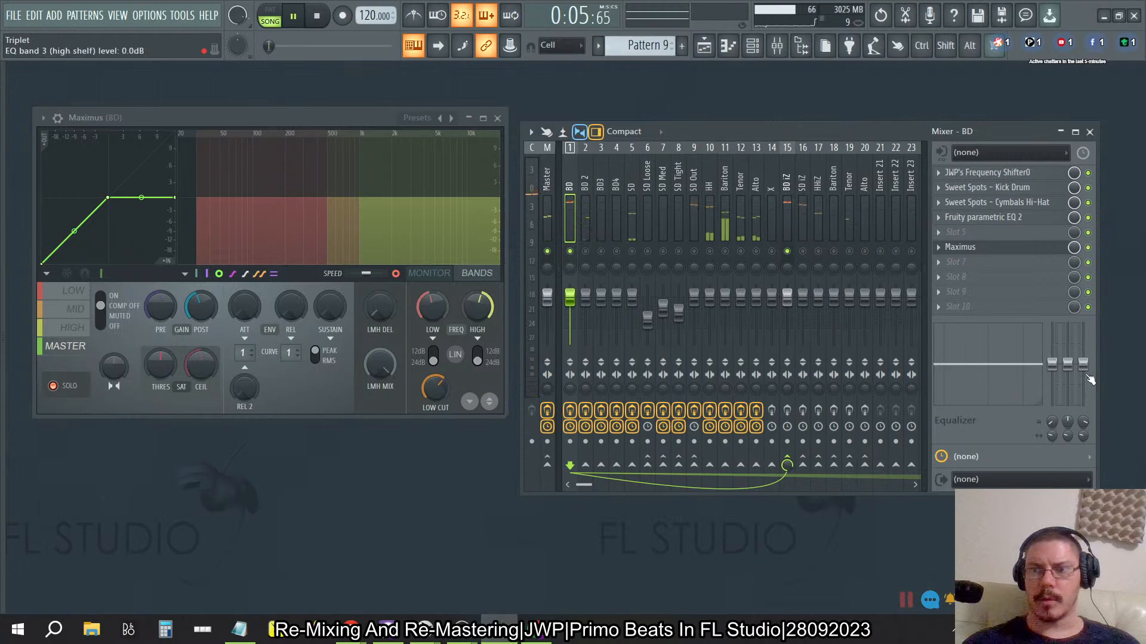
pyautogui.click(1088, 247)
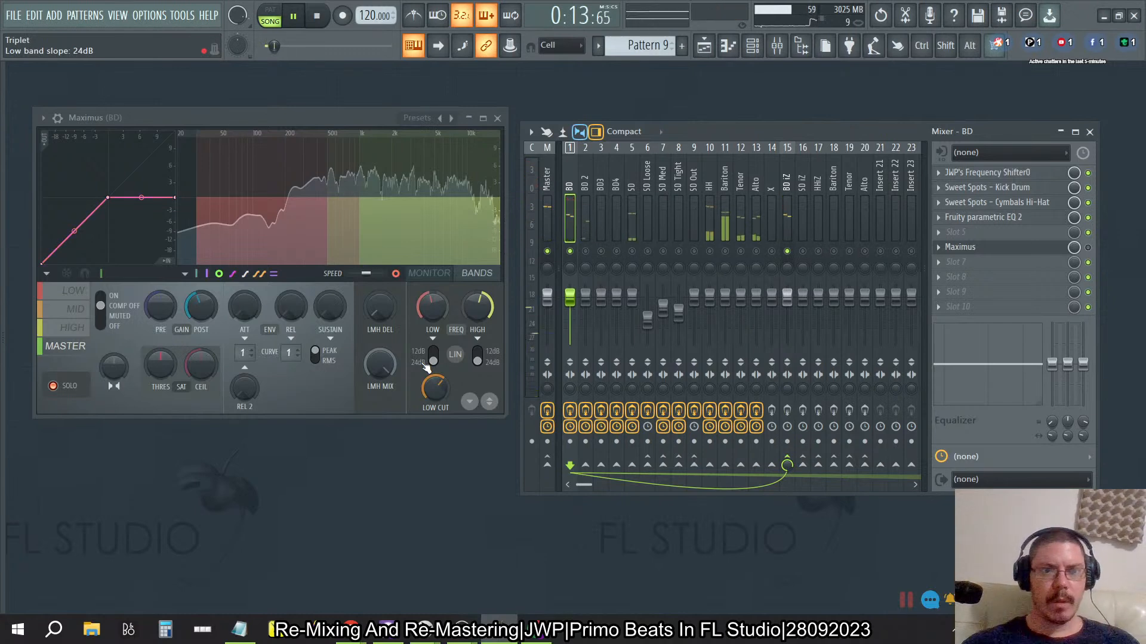
pyautogui.press('space')
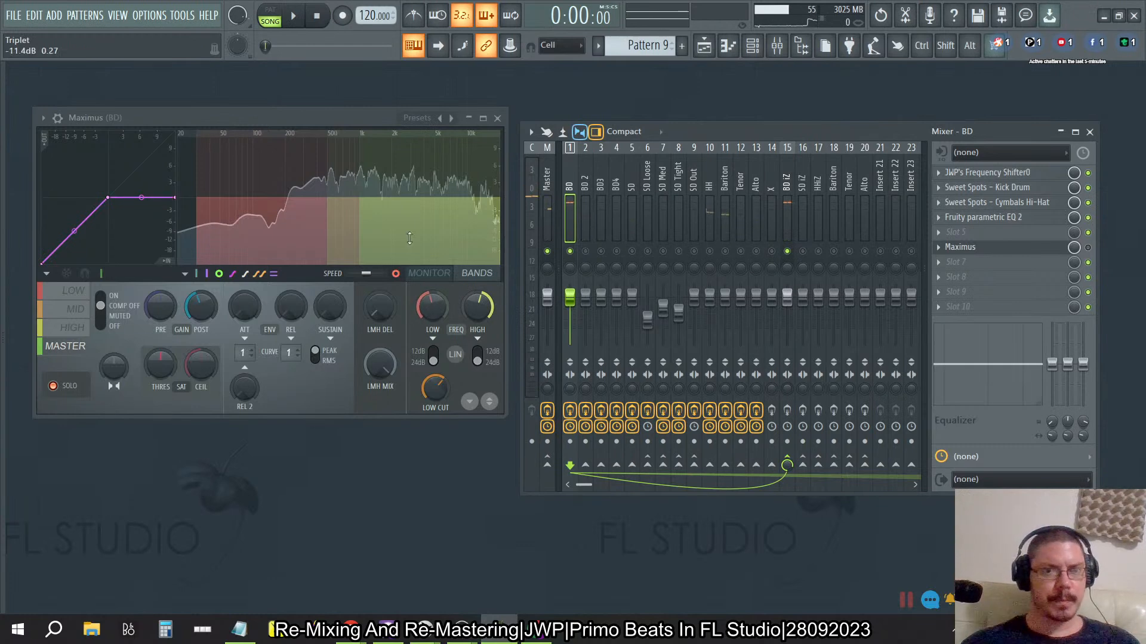
# Reshape the Maximus low band curve by deleting its low knee point, raising the end point to 0 dB and adding a 0 dB knee.
pyautogui.click(78, 291)
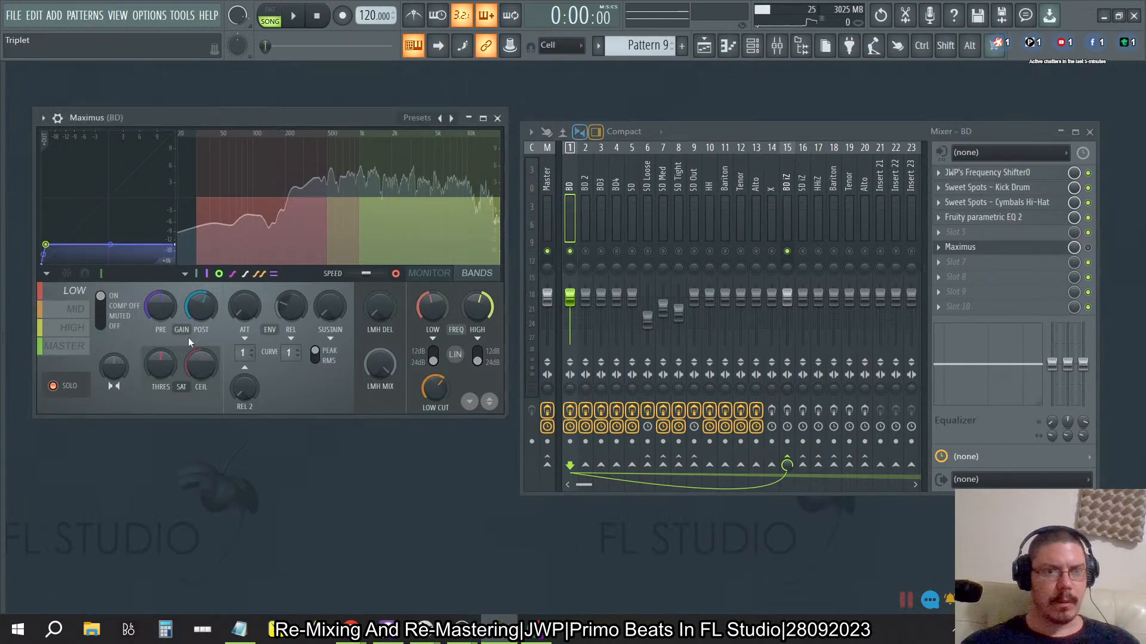
pyautogui.rightClick(46, 245)
pyautogui.click(60, 264)
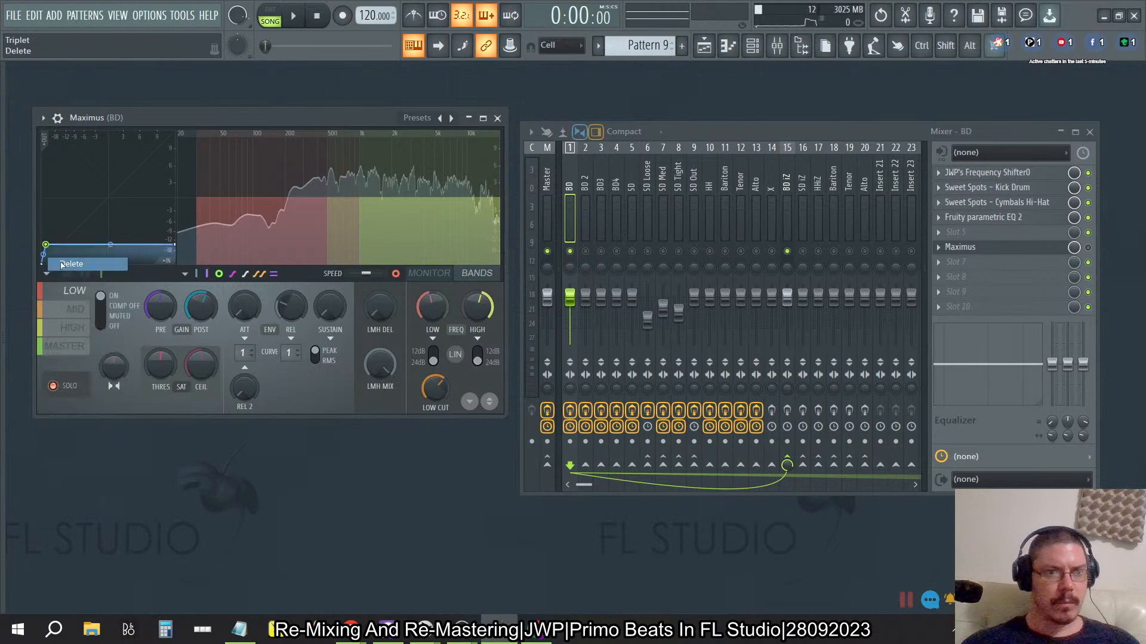
pyautogui.moveTo(179, 245); pyautogui.dragTo(182, 193)
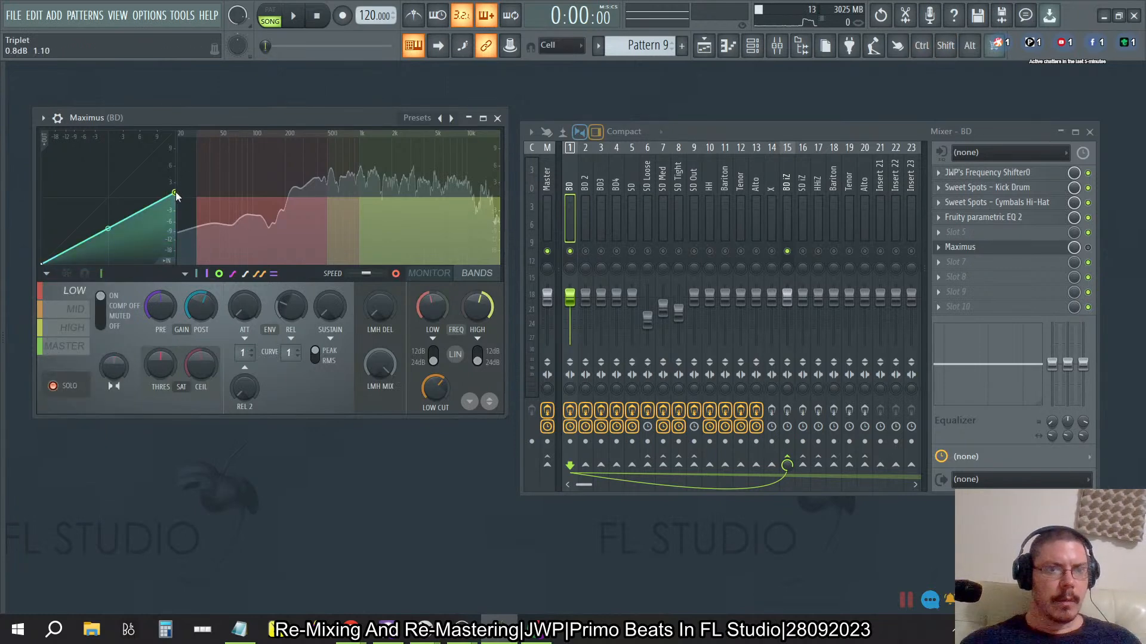
pyautogui.moveTo(173, 203)
pyautogui.mouseDown()
pyautogui.moveTo(175, 244)
pyautogui.moveTo(175, 201)
pyautogui.mouseUp()
pyautogui.press('super')
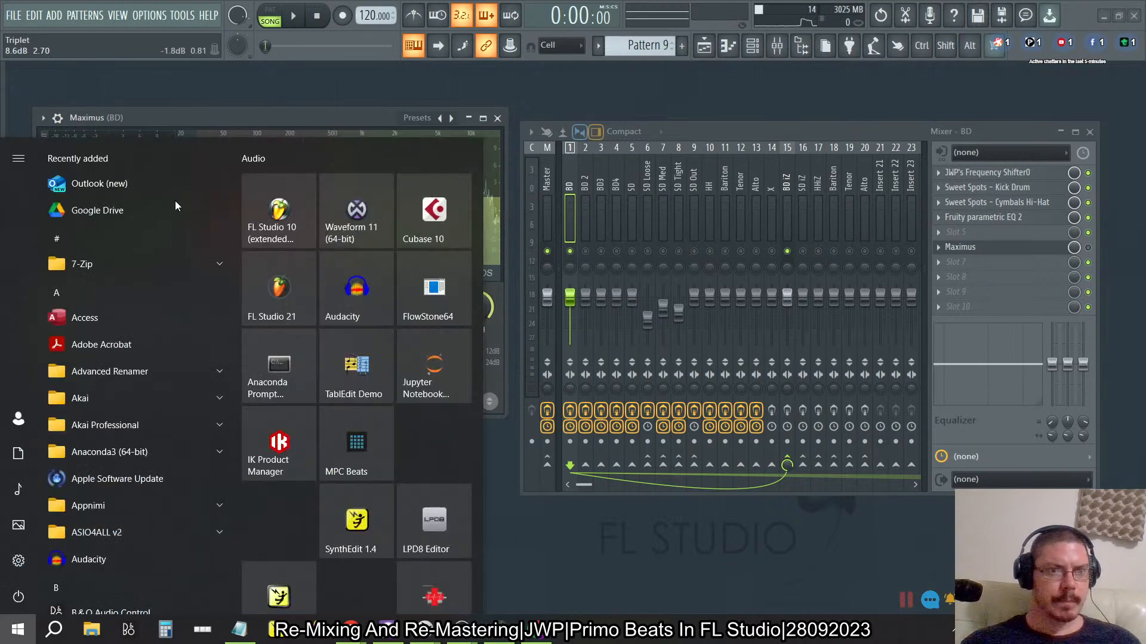
pyautogui.click(409, 75)
pyautogui.moveTo(175, 202)
pyautogui.mouseDown()
pyautogui.moveTo(175, 216)
pyautogui.moveTo(175, 196)
pyautogui.mouseUp()
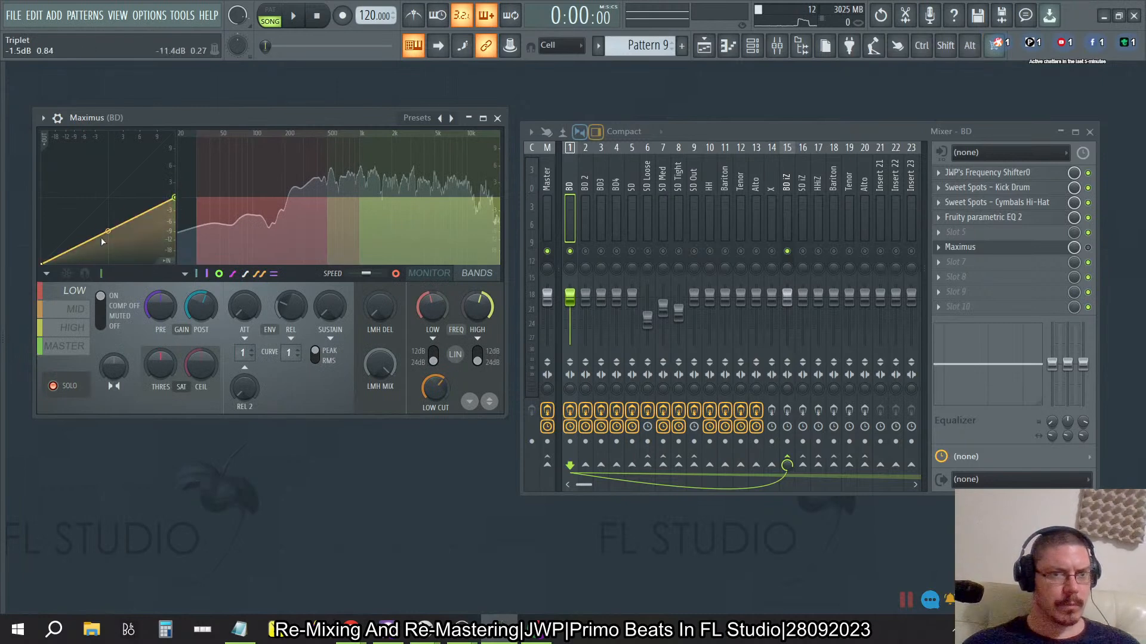
pyautogui.moveTo(107, 232); pyautogui.dragTo(108, 198)
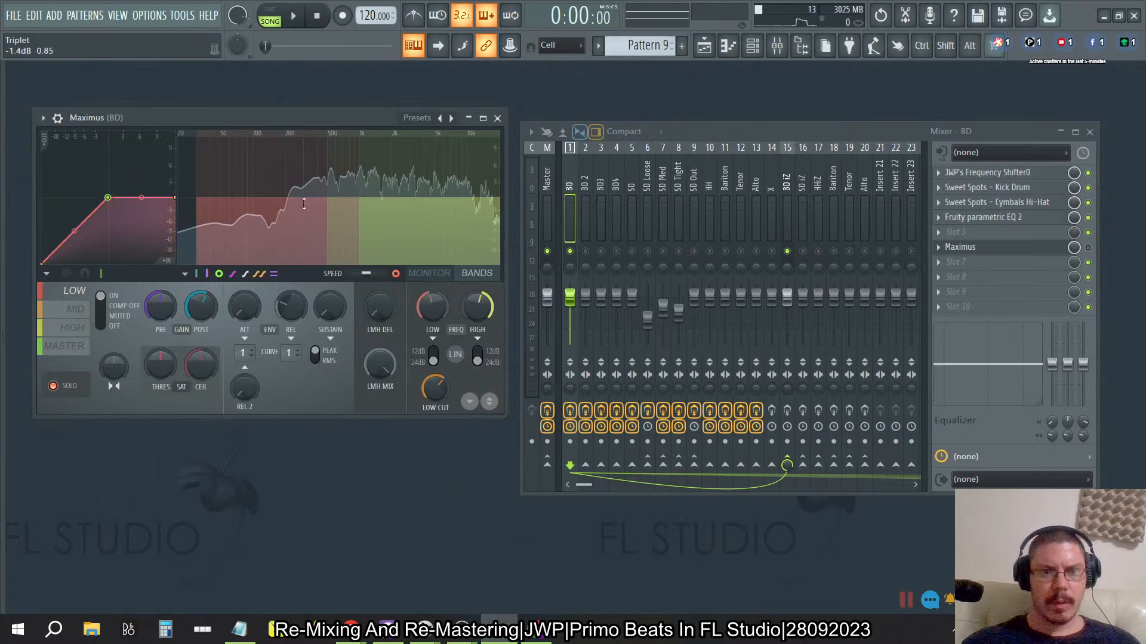
# Move the mid band curve's knee point to 0 dB so that it matches the low band curve.
pyautogui.click(75, 309)
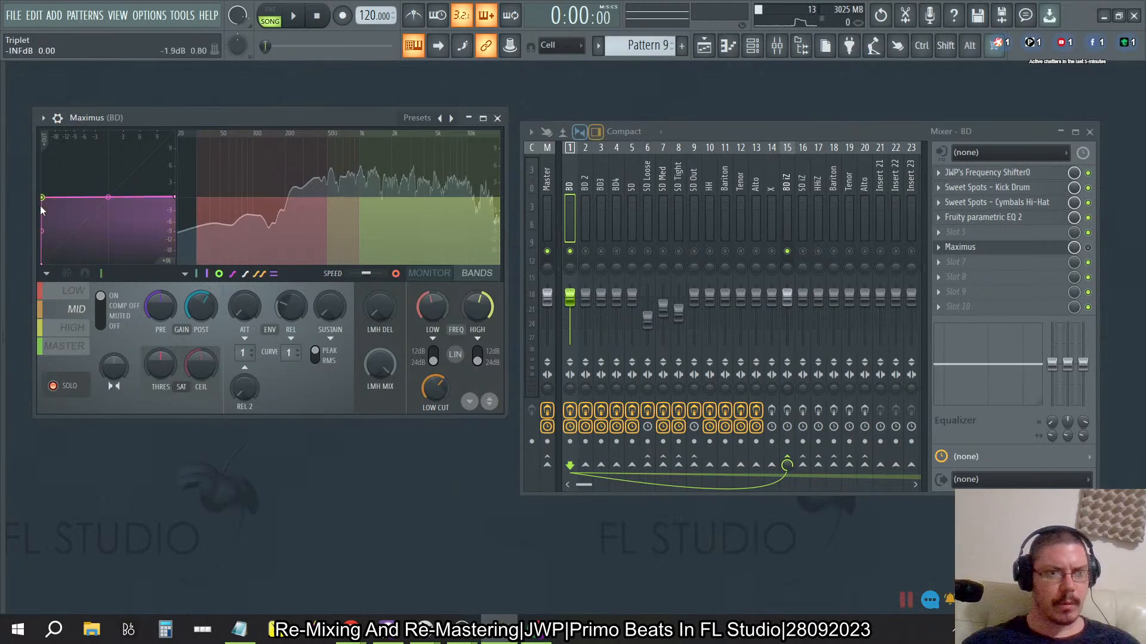
pyautogui.moveTo(42, 197); pyautogui.dragTo(109, 199)
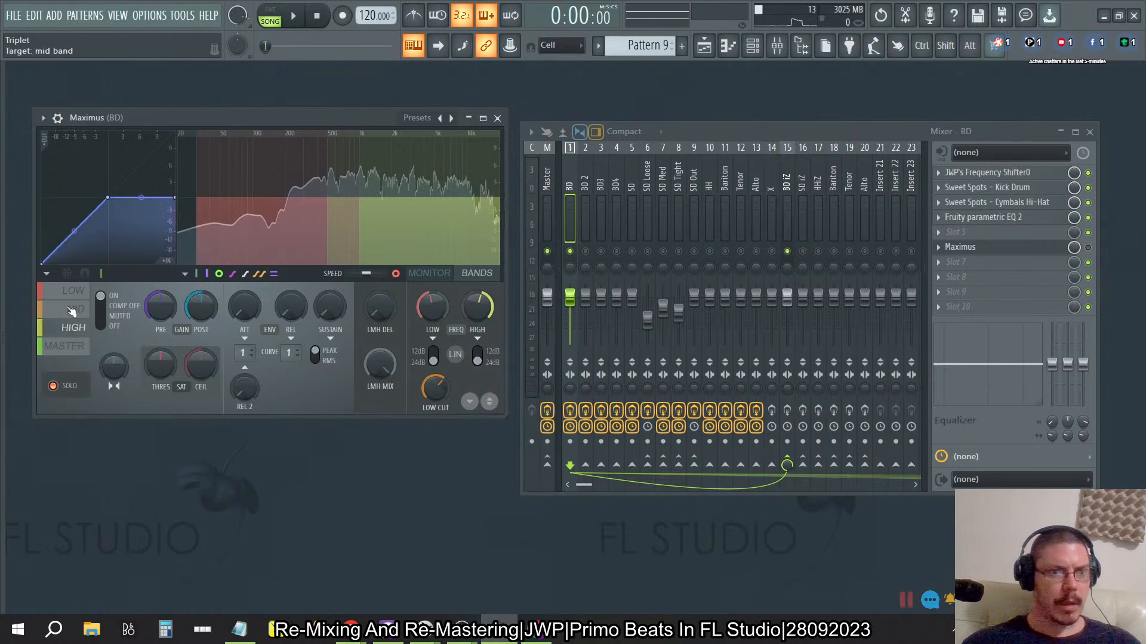
# Play the song, reset the low band's post gain to 0.0 dB and switch off the band solo in Maximus.
pyautogui.click(76, 292)
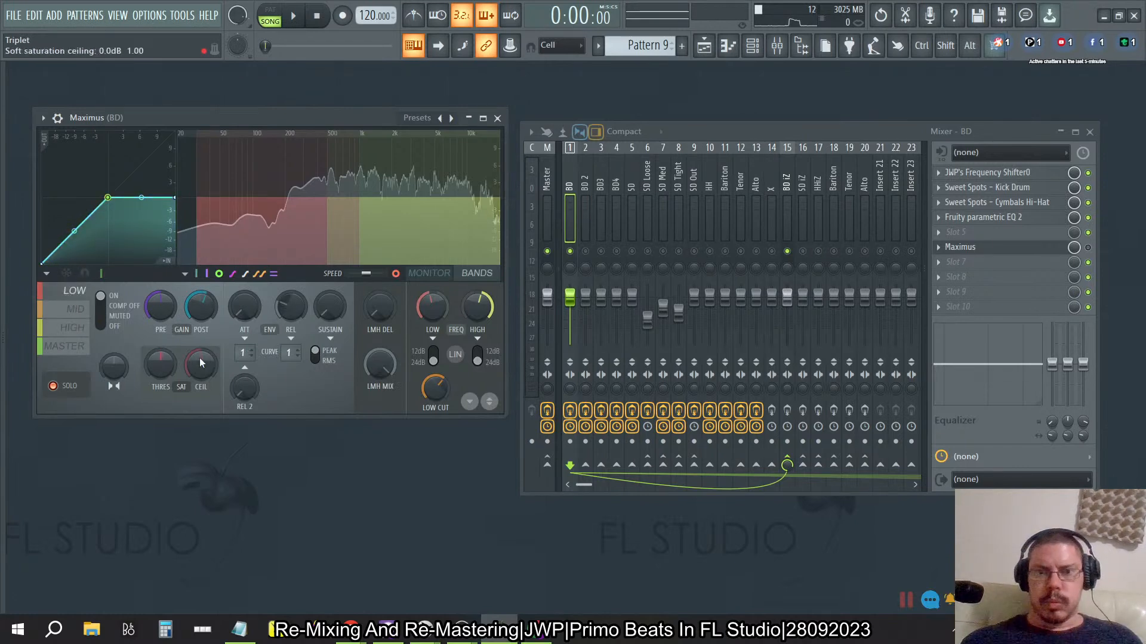
pyautogui.press('space')
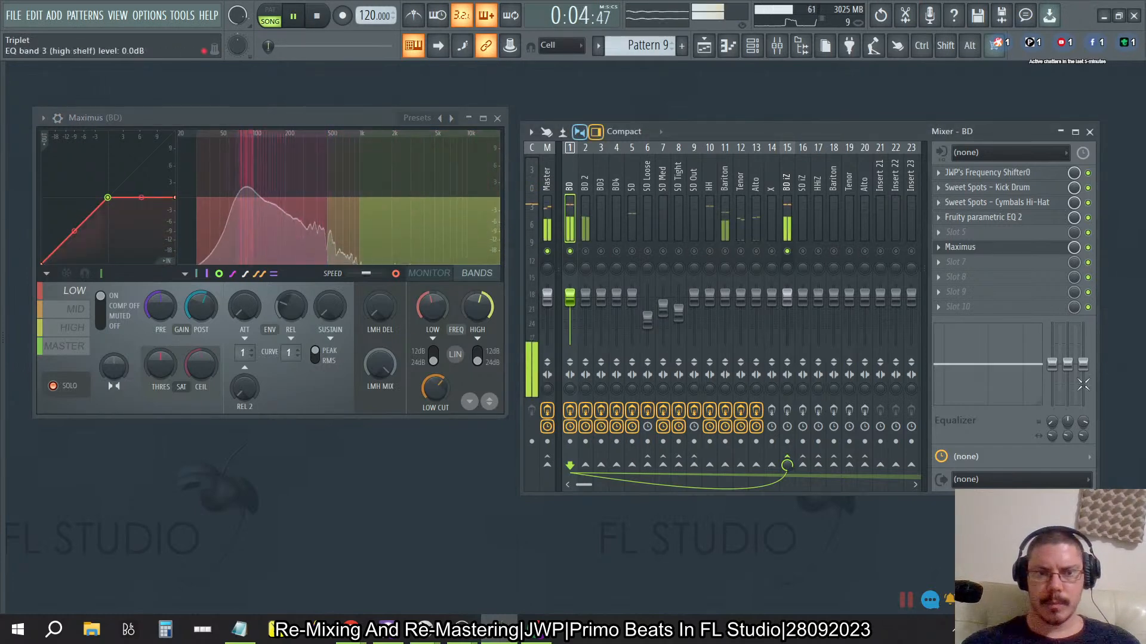
pyautogui.rightClick(210, 309)
pyautogui.click(226, 317)
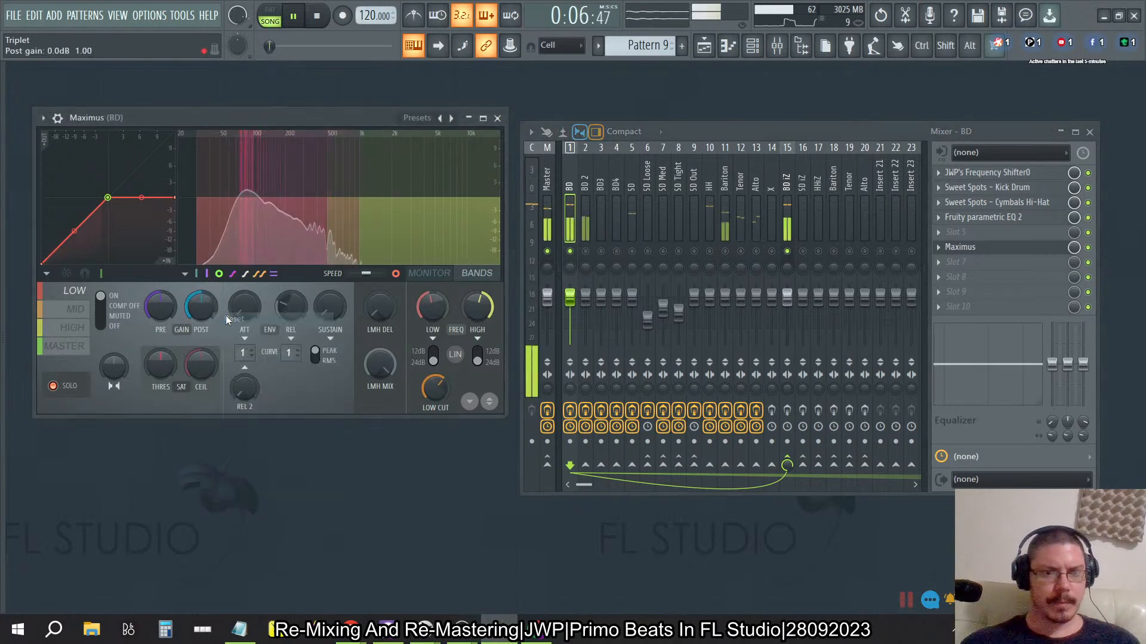
pyautogui.click(69, 385)
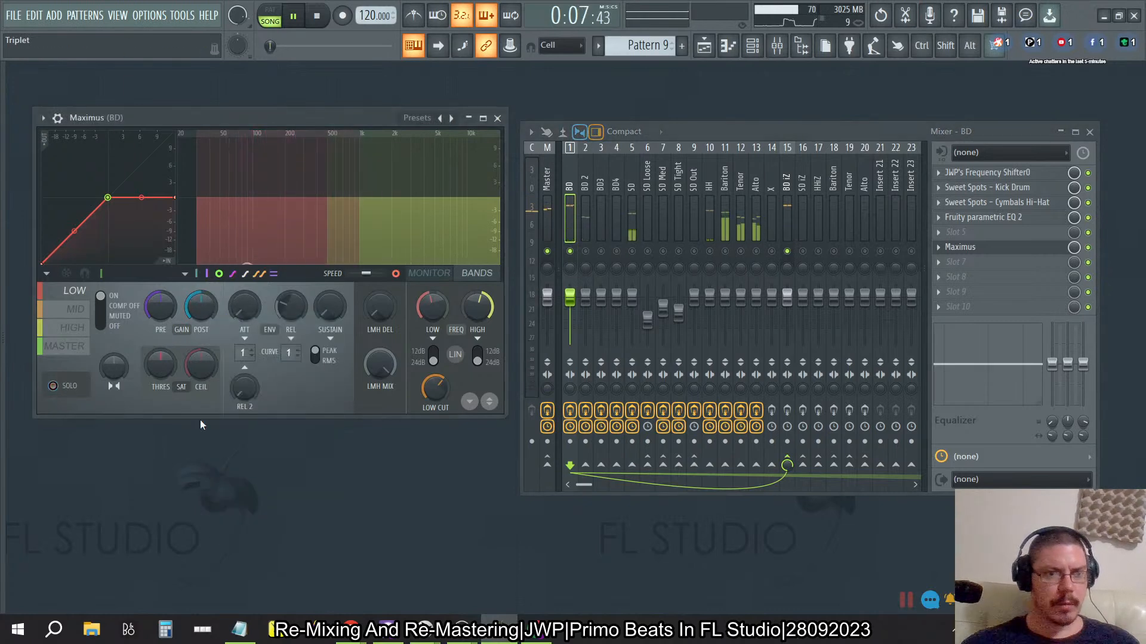
# Reset the mid band's post gain in Maximus.
pyautogui.click(76, 309)
pyautogui.rightClick(206, 309)
pyautogui.click(220, 316)
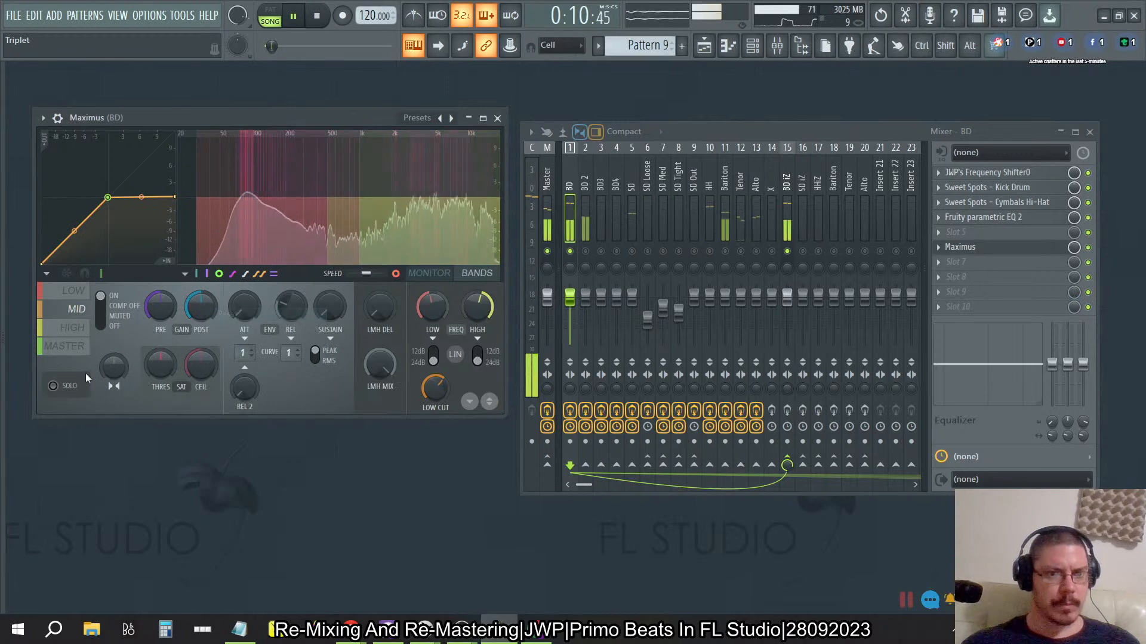
# Show the Maximus monitor view and reset the master band's post gain after checking the high band.
pyautogui.click(429, 274)
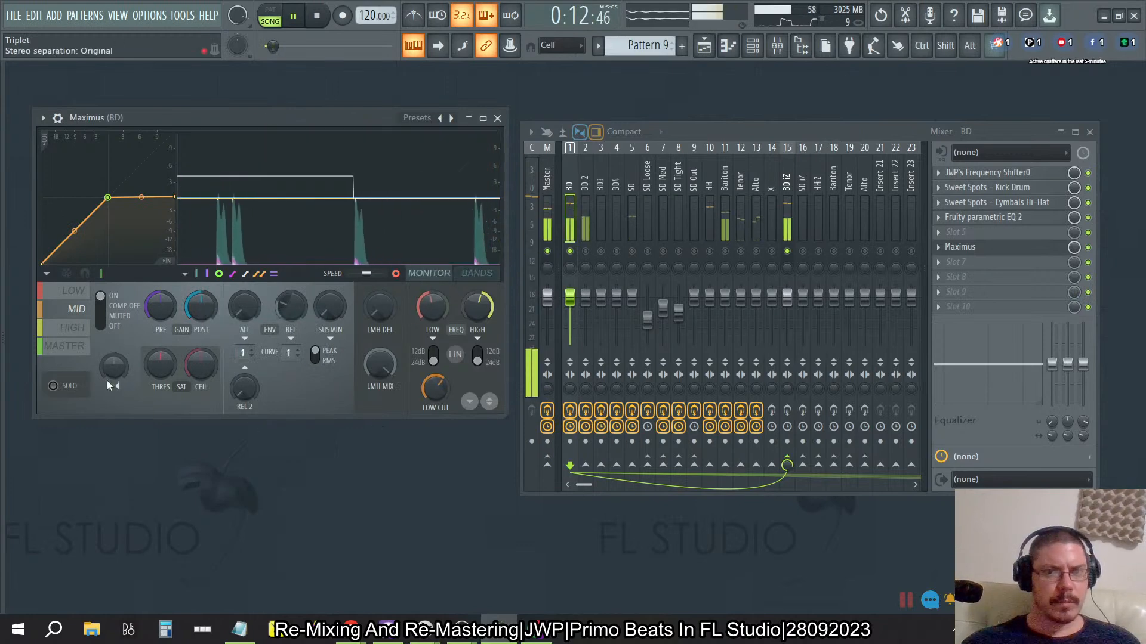
pyautogui.click(75, 328)
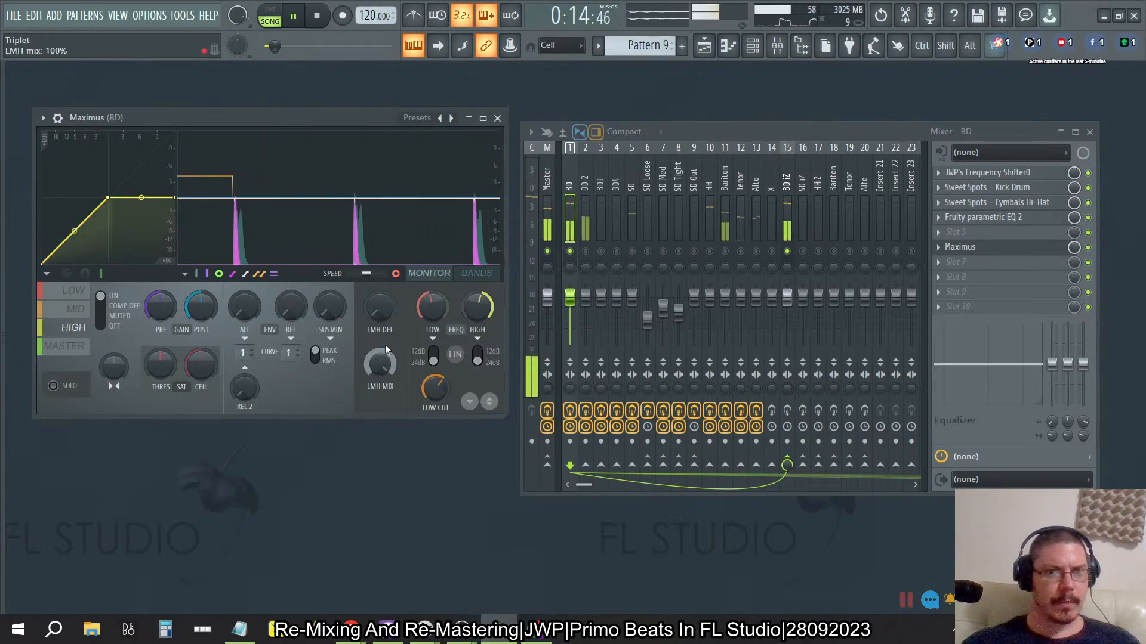
pyautogui.click(94, 349)
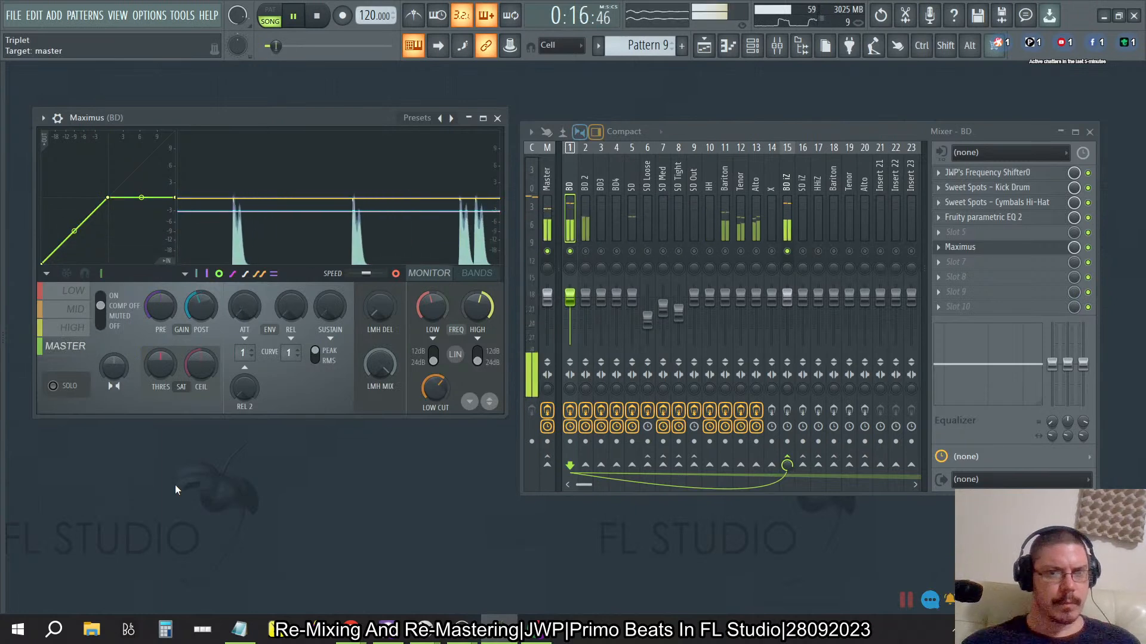
pyautogui.rightClick(203, 318)
pyautogui.click(231, 328)
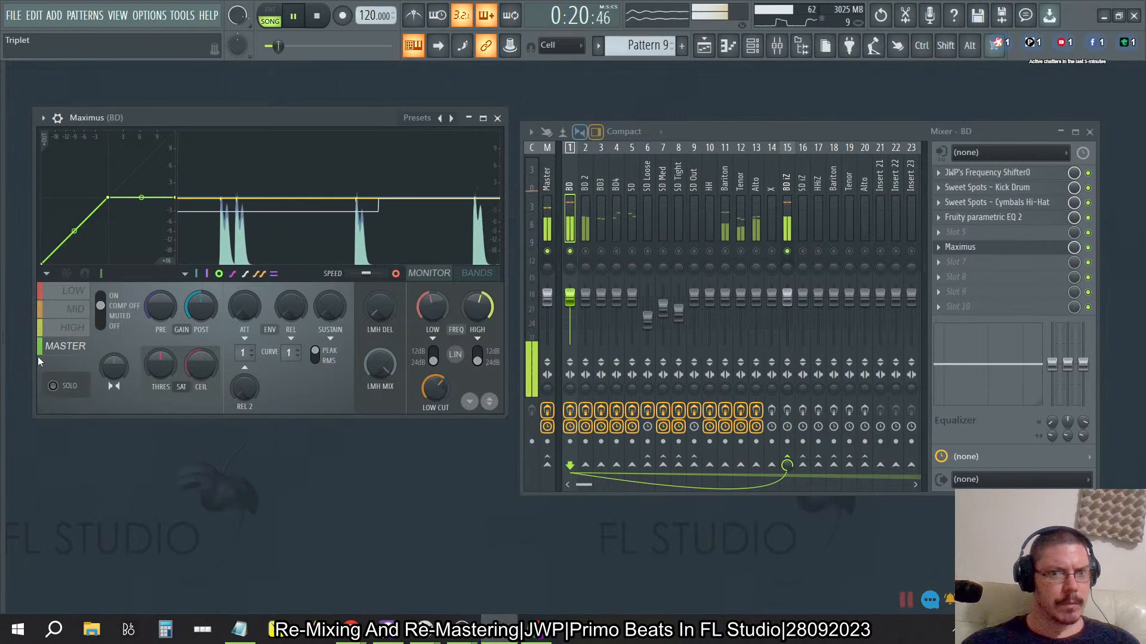
# Examine the low, mid and high band level monitors in Maximus during playback, returning to the low band before stopping.
pyautogui.click(71, 291)
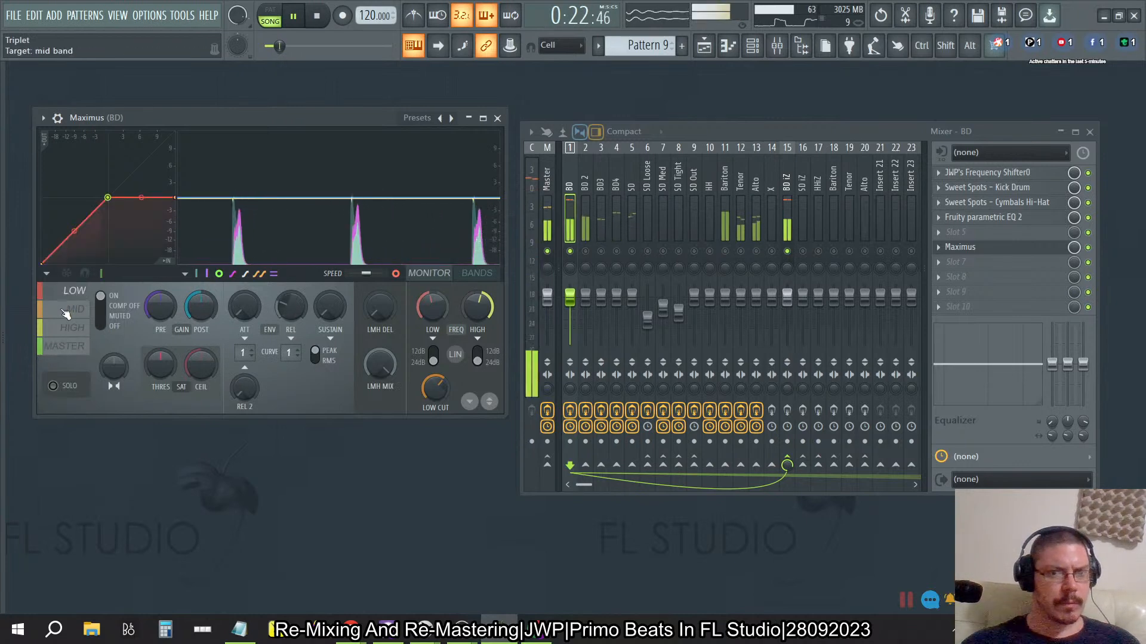
pyautogui.click(66, 312)
pyautogui.click(68, 328)
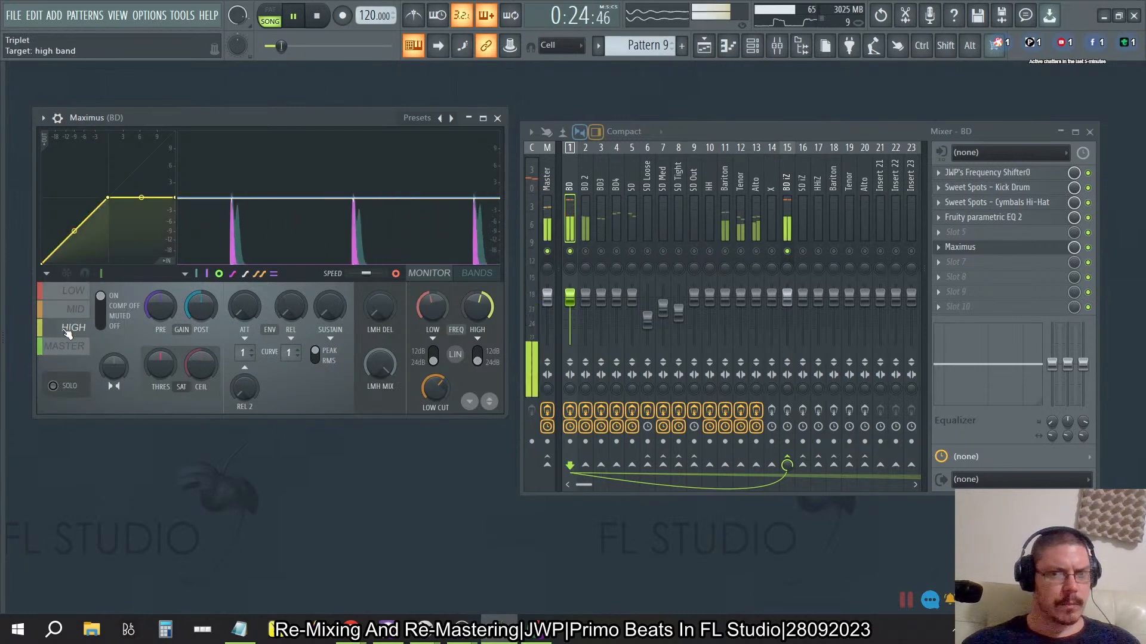
pyautogui.click(70, 309)
pyautogui.click(72, 291)
pyautogui.click(71, 307)
pyautogui.click(71, 328)
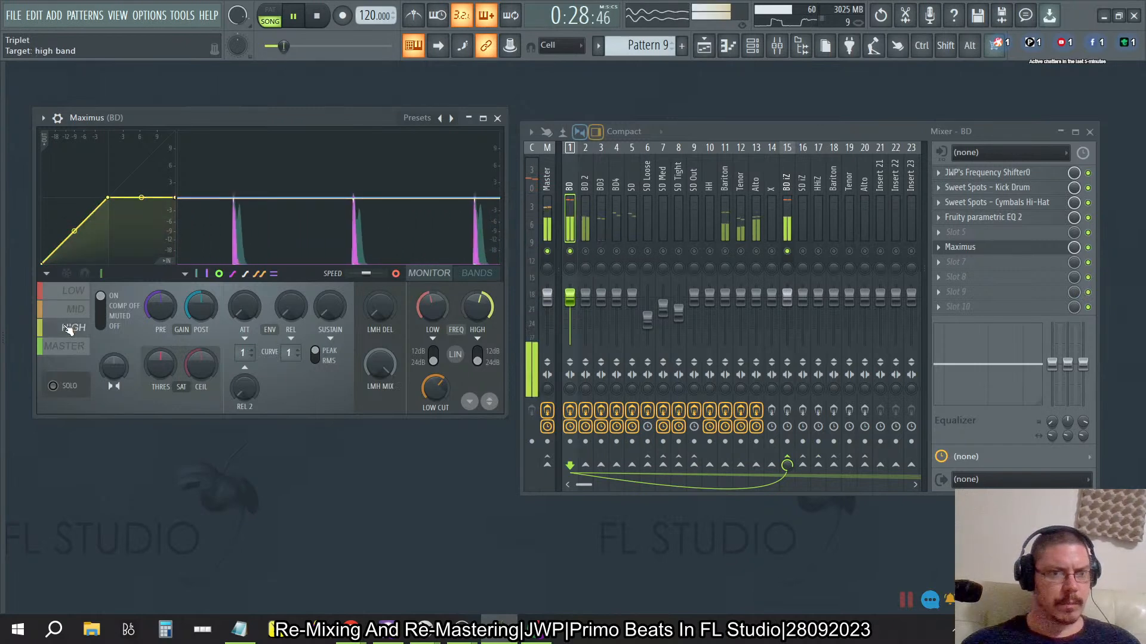
pyautogui.click(73, 292)
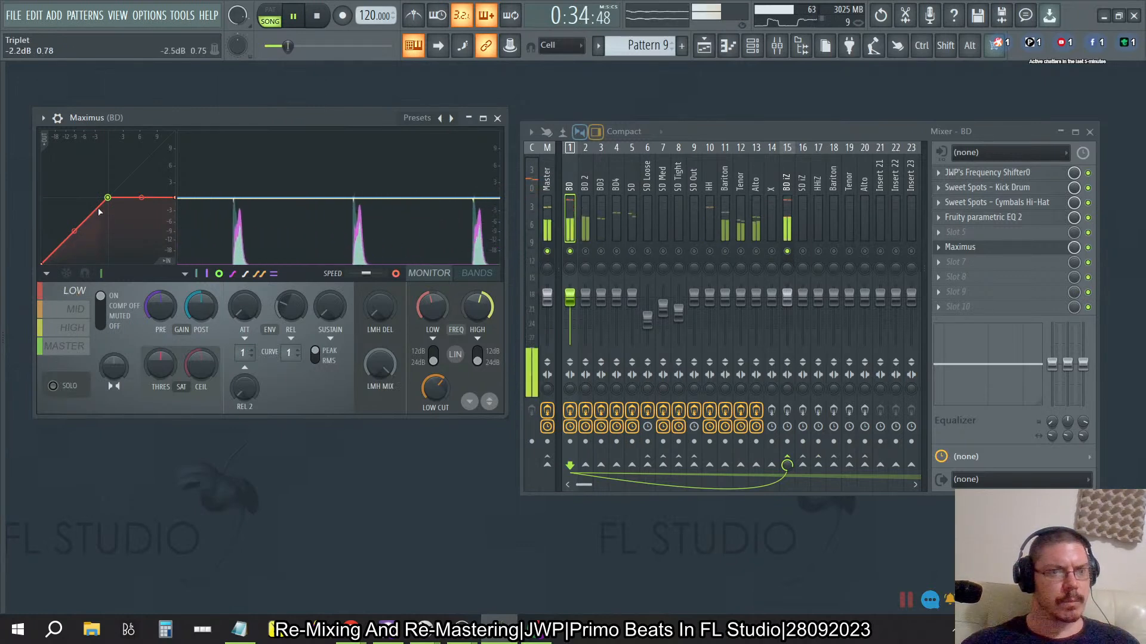
pyautogui.press('space')
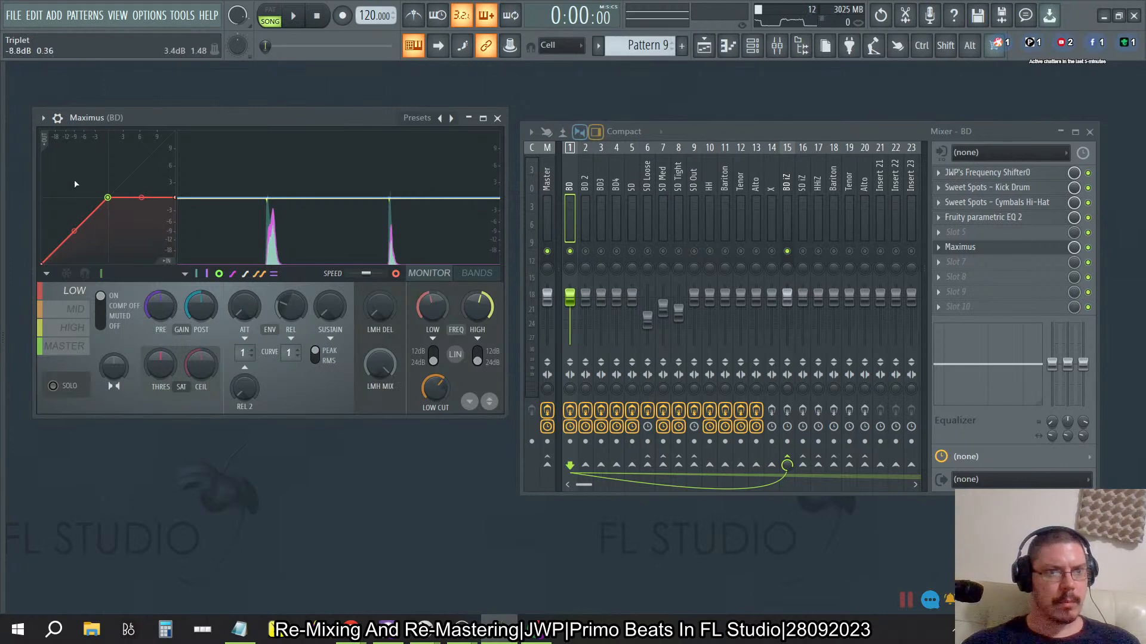
# Add a point at about -4.6 dB on the low band curve and pull it slightly above the straight line.
pyautogui.rightClick(89, 218)
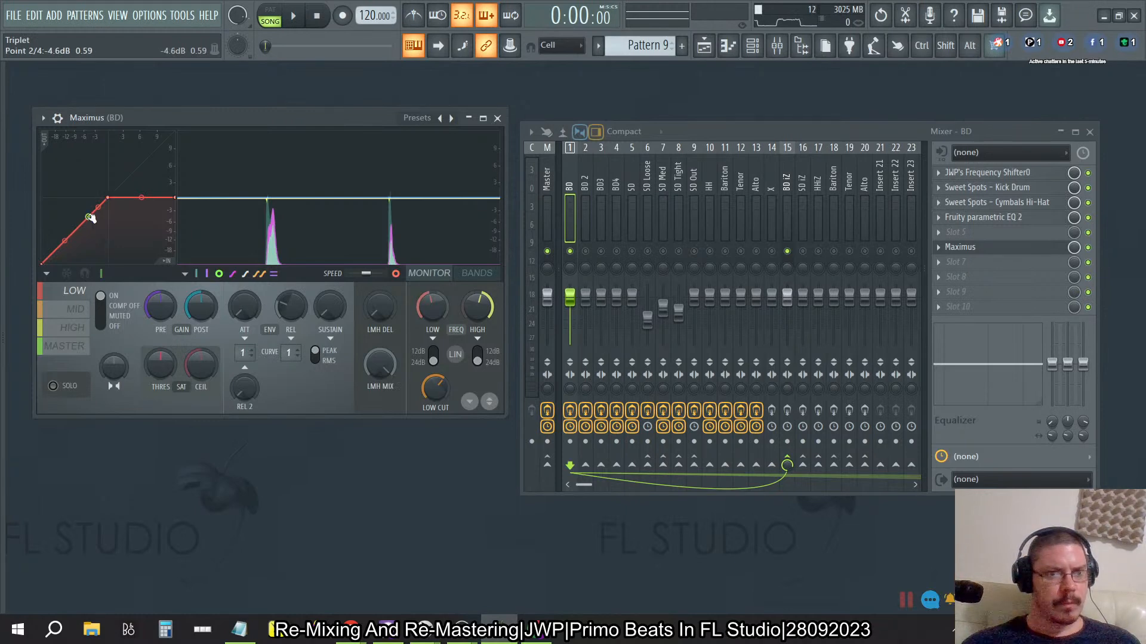
pyautogui.moveTo(89, 219)
pyautogui.mouseDown()
pyautogui.moveTo(74, 224)
pyautogui.moveTo(81, 215)
pyautogui.mouseUp()
# Load Fruity Multiband Compressor into effect slot 7 of the BD mixer track.
pyautogui.click(979, 263)
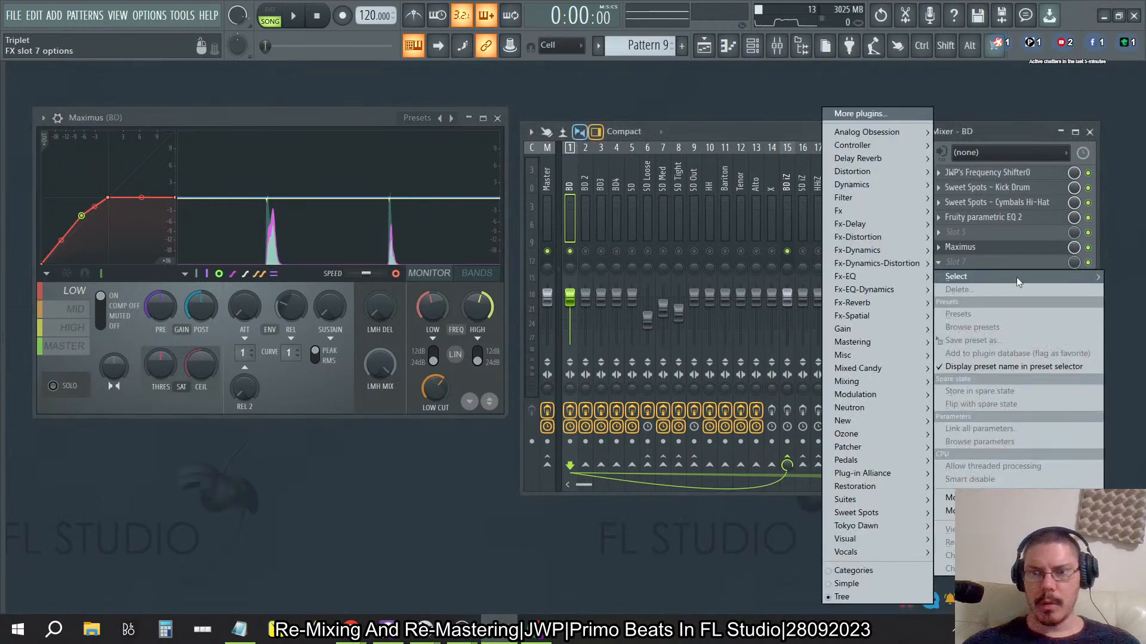
pyautogui.moveTo(868, 174)
pyautogui.moveTo(872, 371)
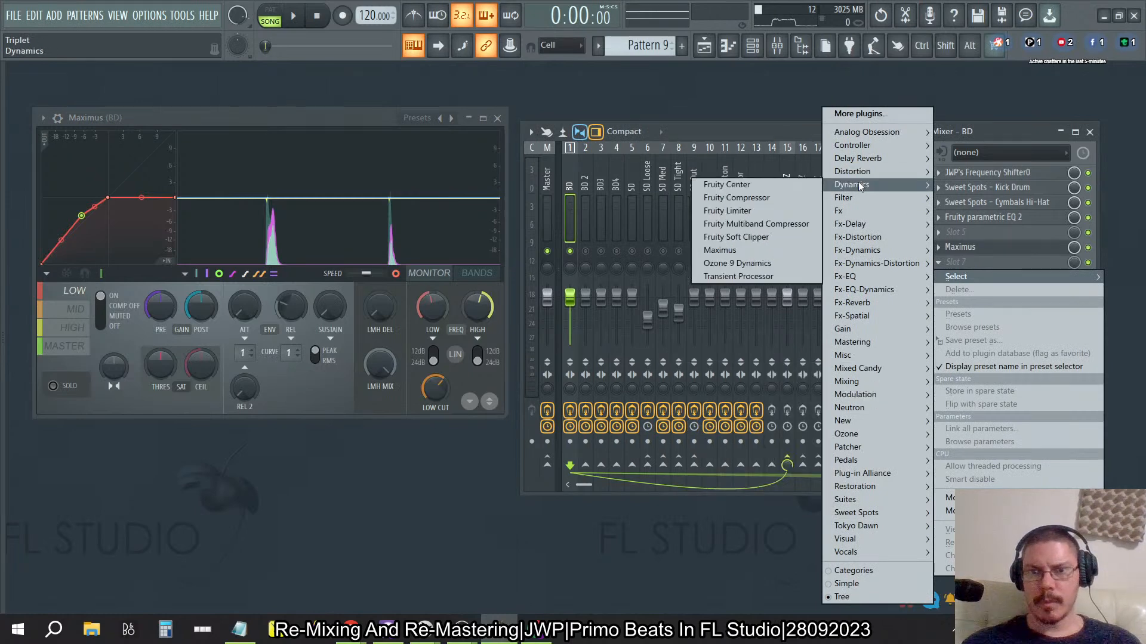
pyautogui.click(776, 222)
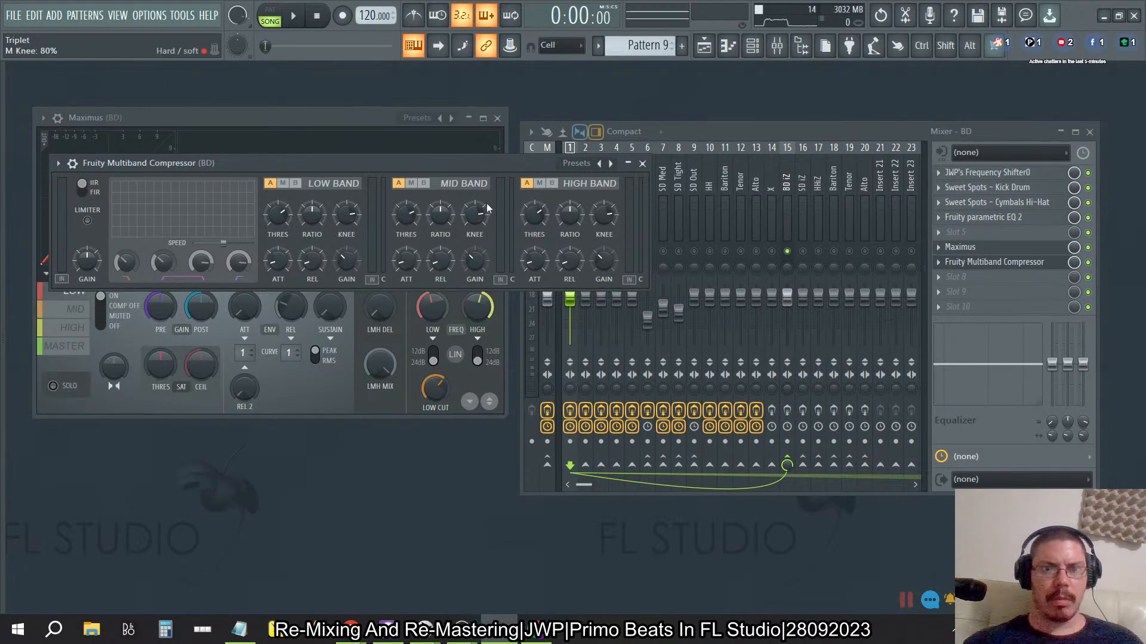
# Move the Fruity Multiband Compressor window below Maximus so that both plugins can be viewed together.
pyautogui.moveTo(467, 170); pyautogui.dragTo(740, 416)
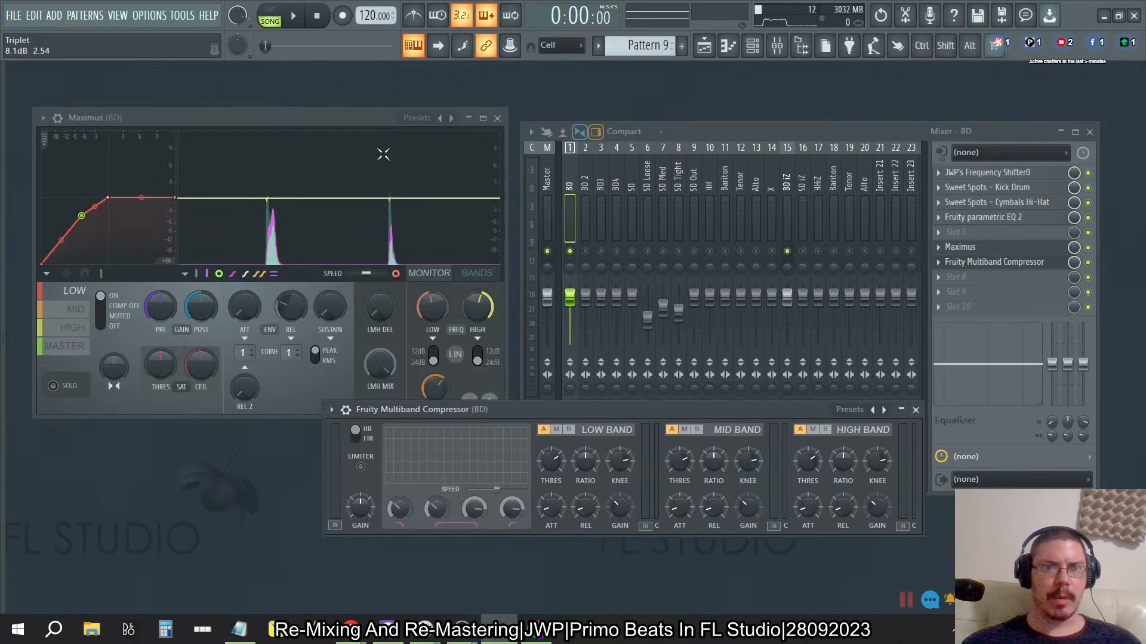
pyautogui.click(366, 118)
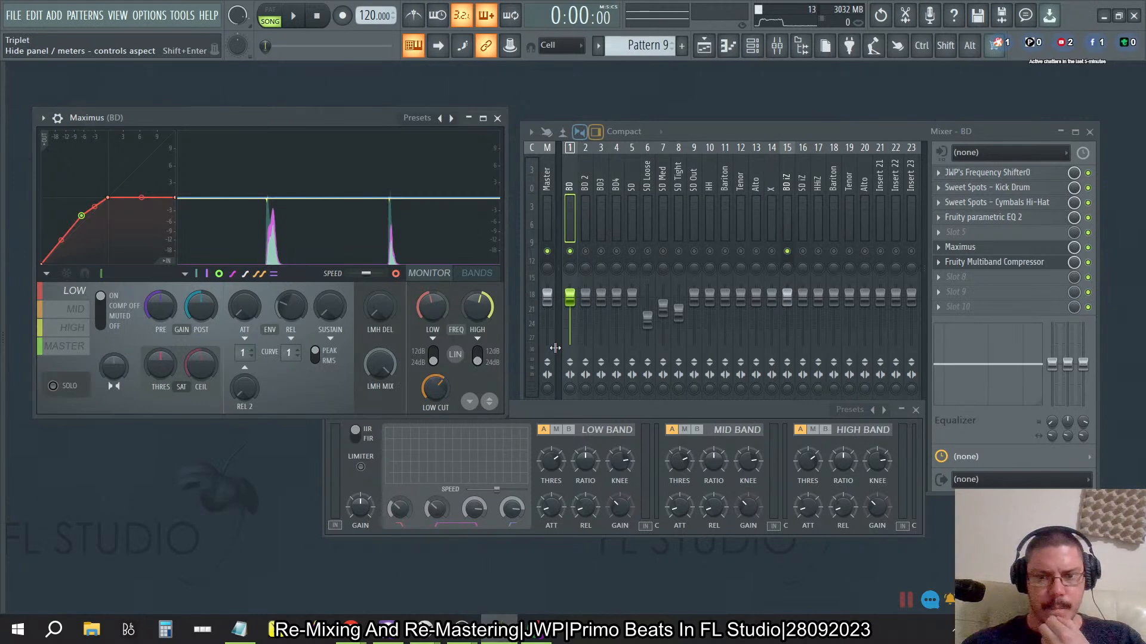
# Try the compressor's low band knee at 0% and test its high crossover frequency.
pyautogui.click(621, 462)
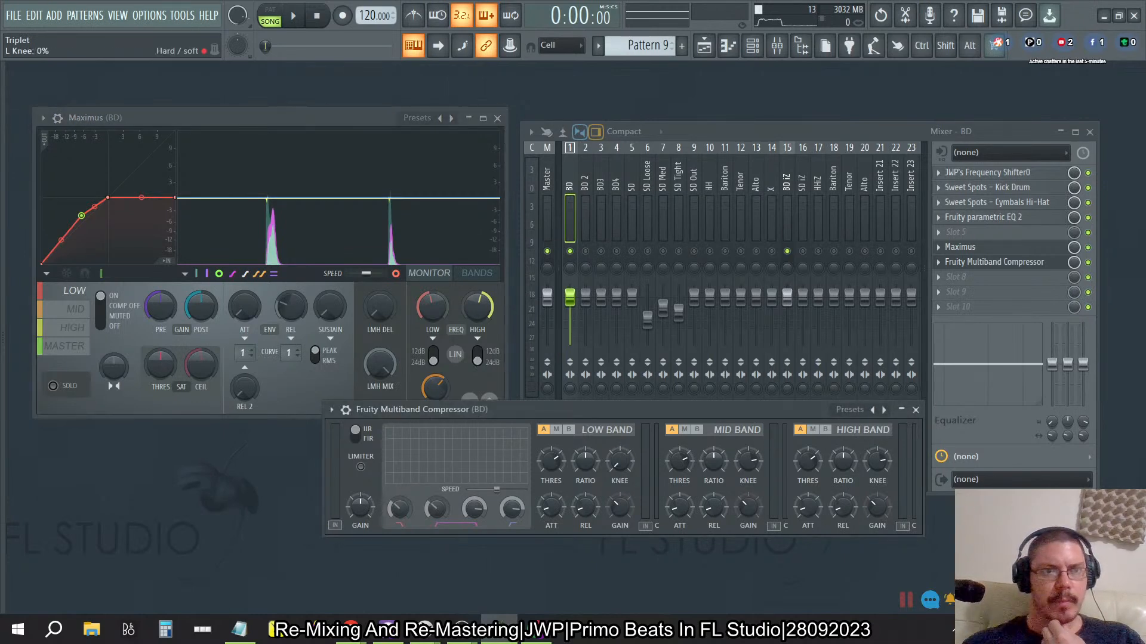
pyautogui.rightClick(621, 462)
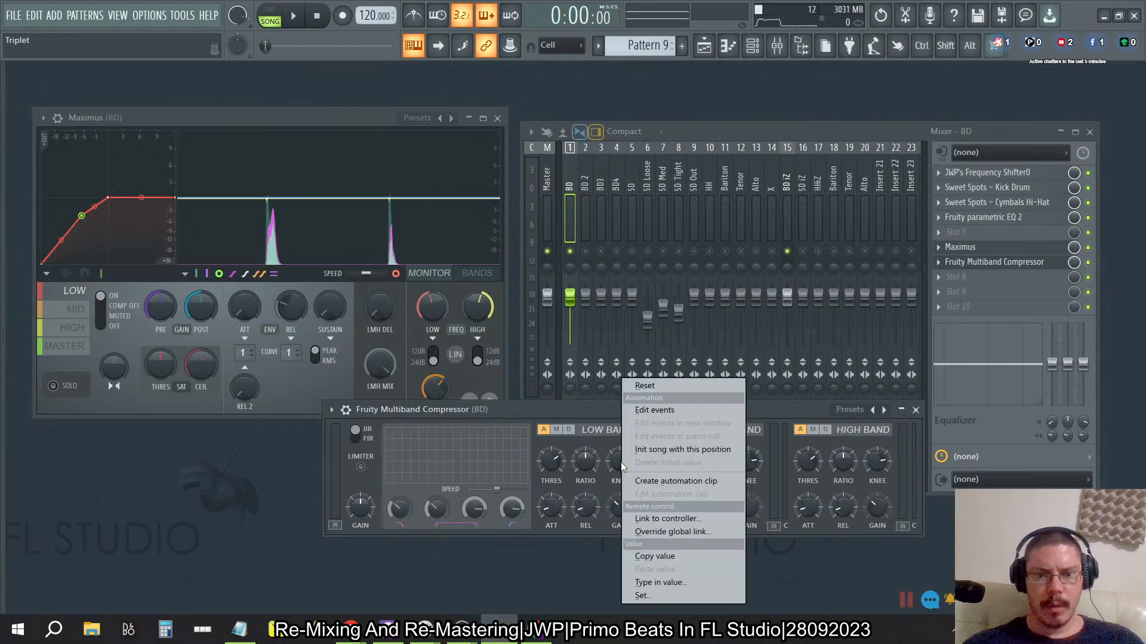
pyautogui.click(480, 512)
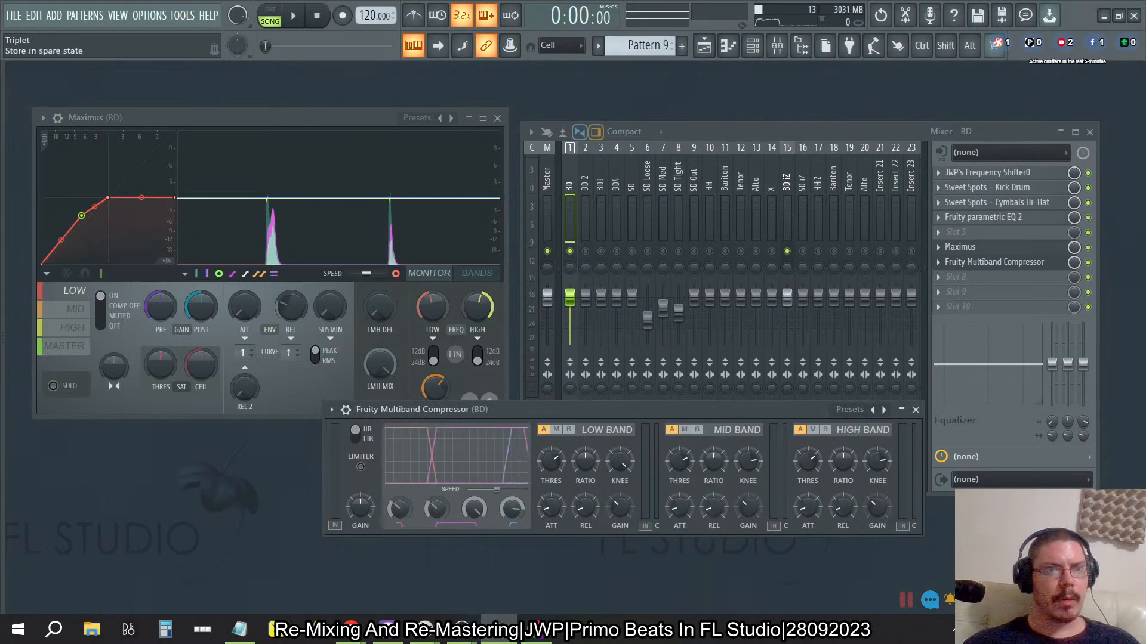
pyautogui.moveTo(506, 514); pyautogui.dragTo(504, 510)
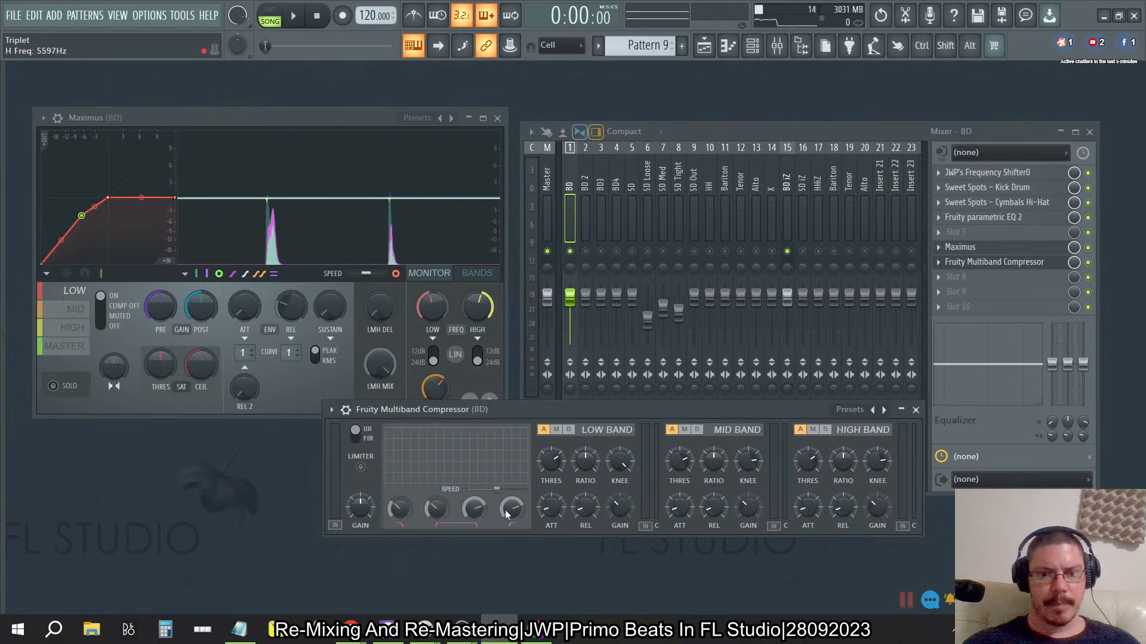
# Load the compressor's Default preset and disable Maximus on the BD mixer track.
pyautogui.rightClick(872, 409)
pyautogui.click(912, 290)
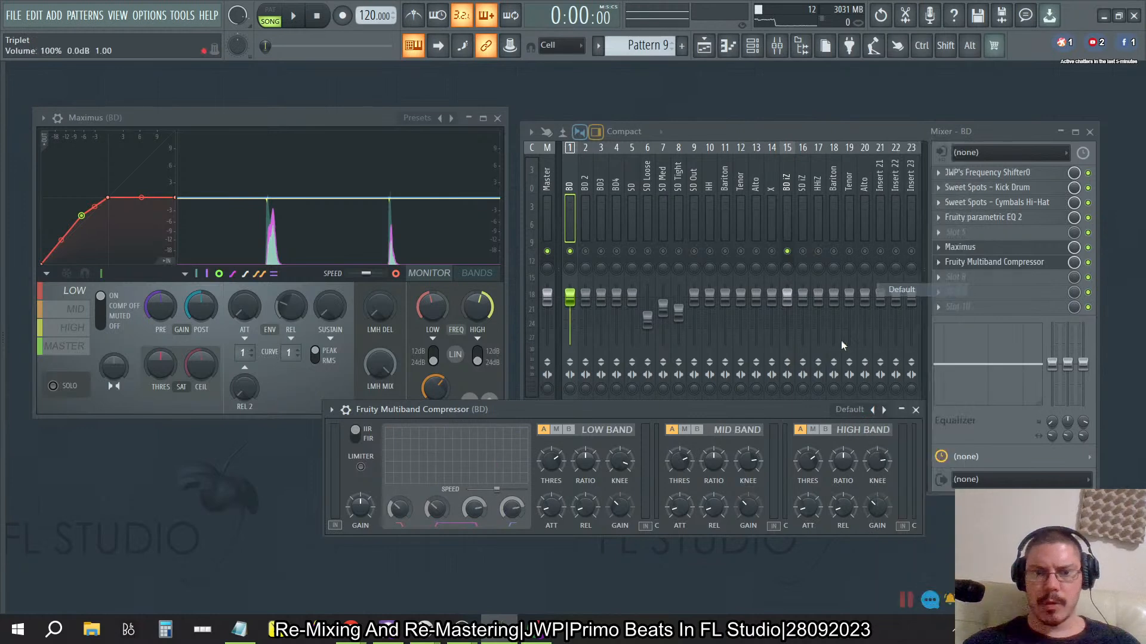
pyautogui.click(436, 295)
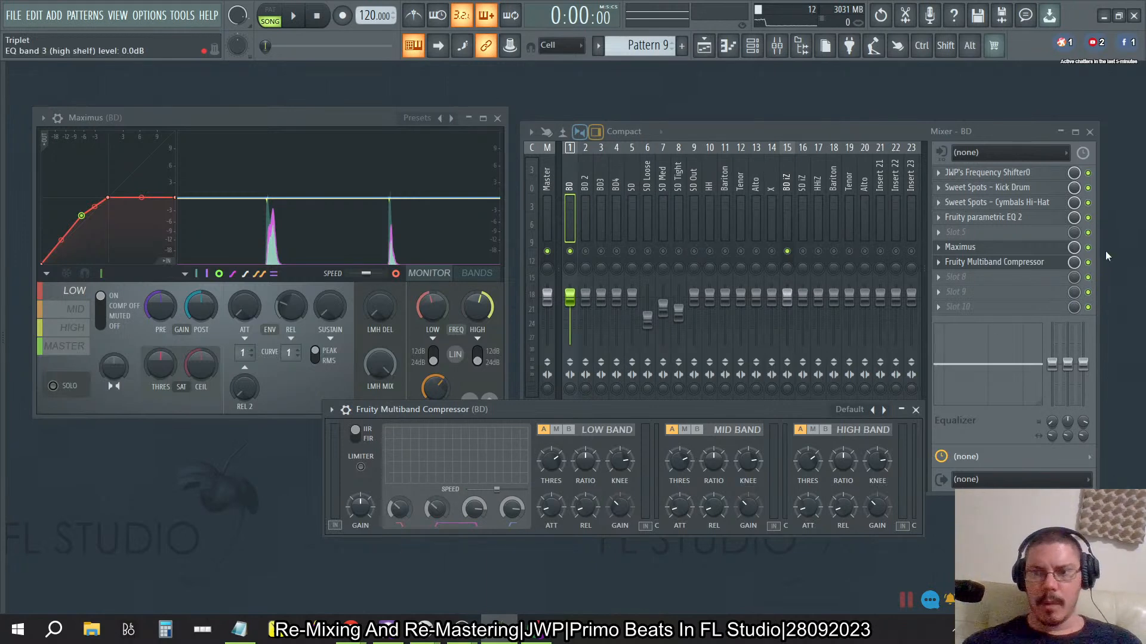
pyautogui.click(1088, 247)
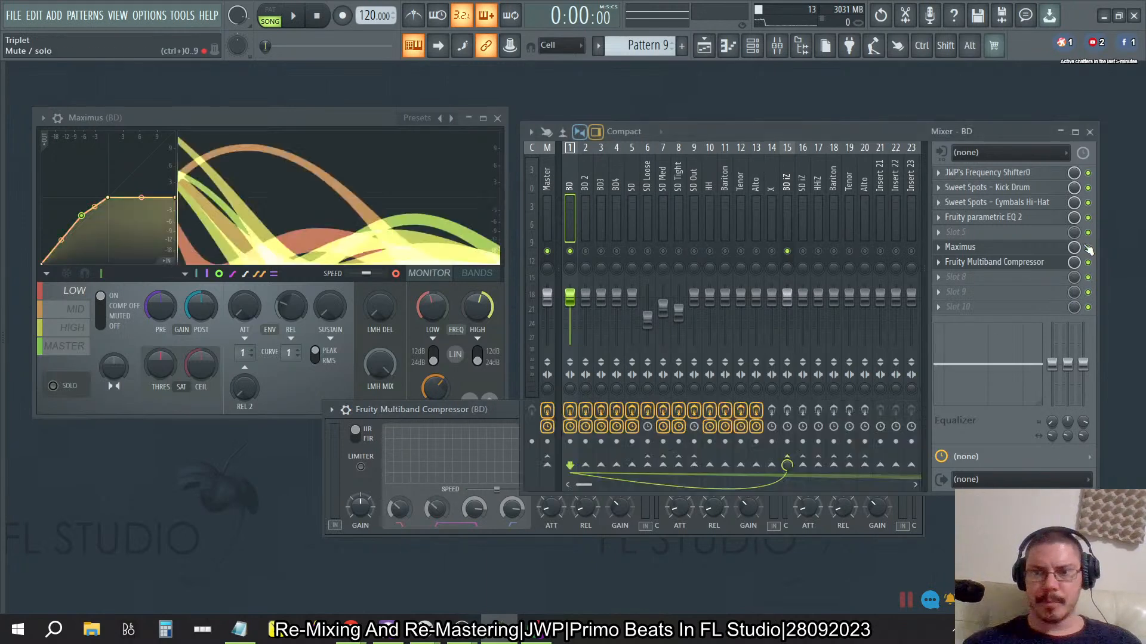
# Try to enter a ratio of 7 for the compressor's low band.
pyautogui.click(361, 527)
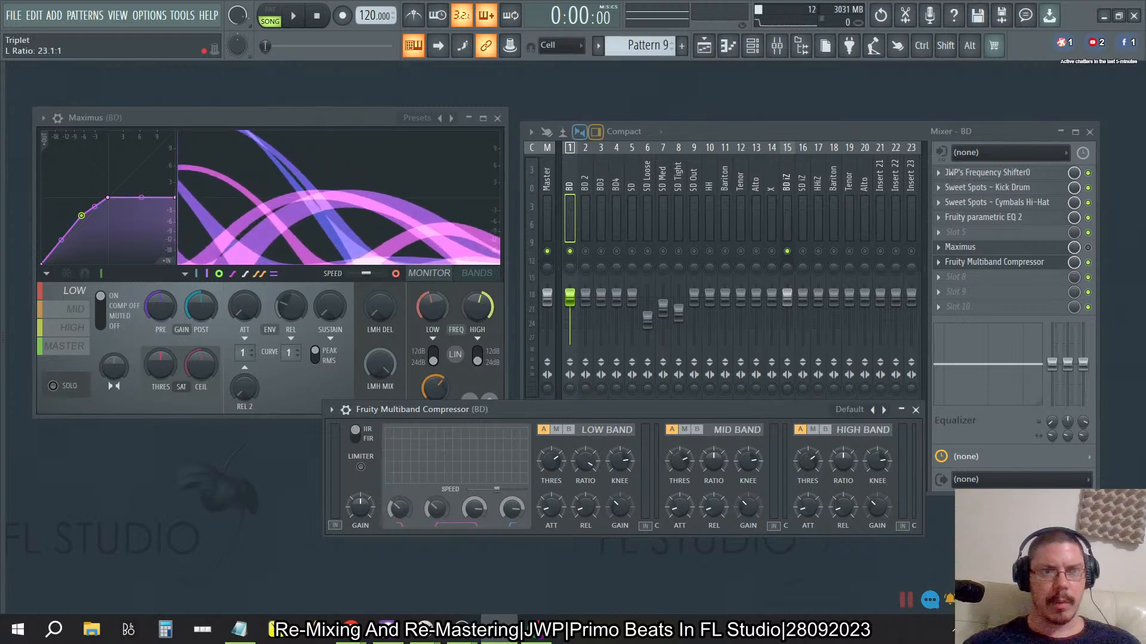
pyautogui.rightClick(584, 471)
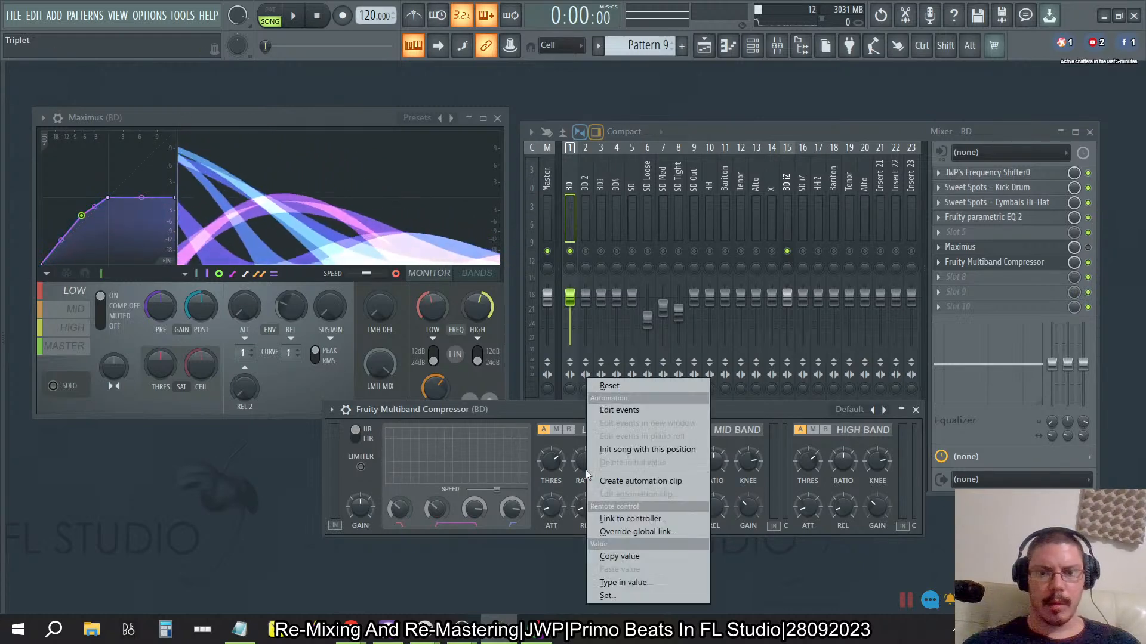
pyautogui.click(624, 581)
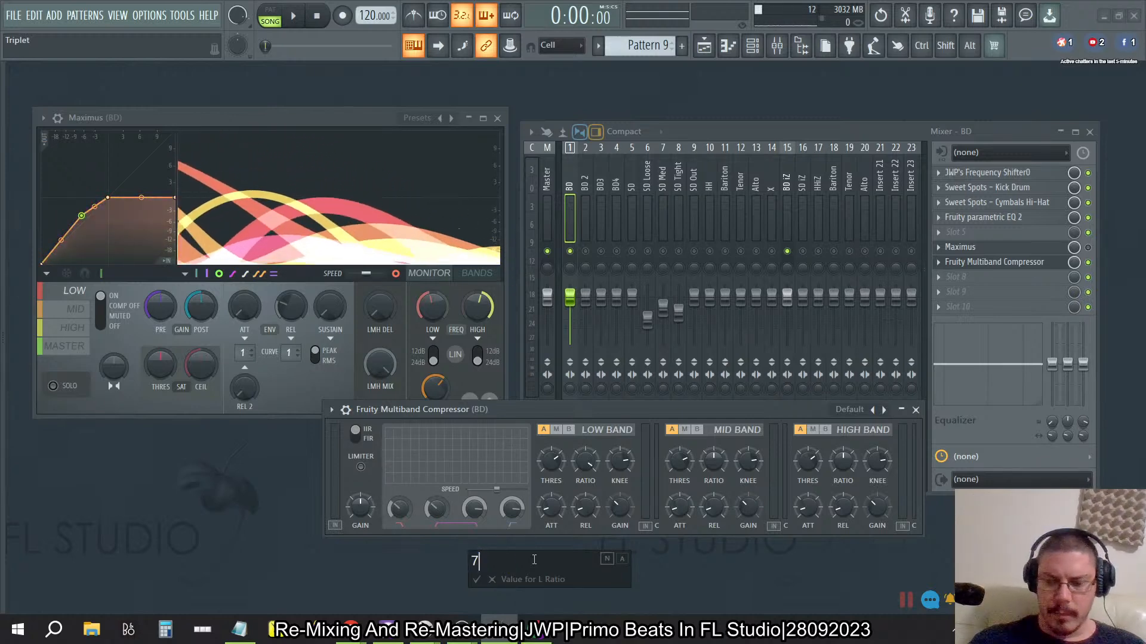
pyautogui.press('Return')
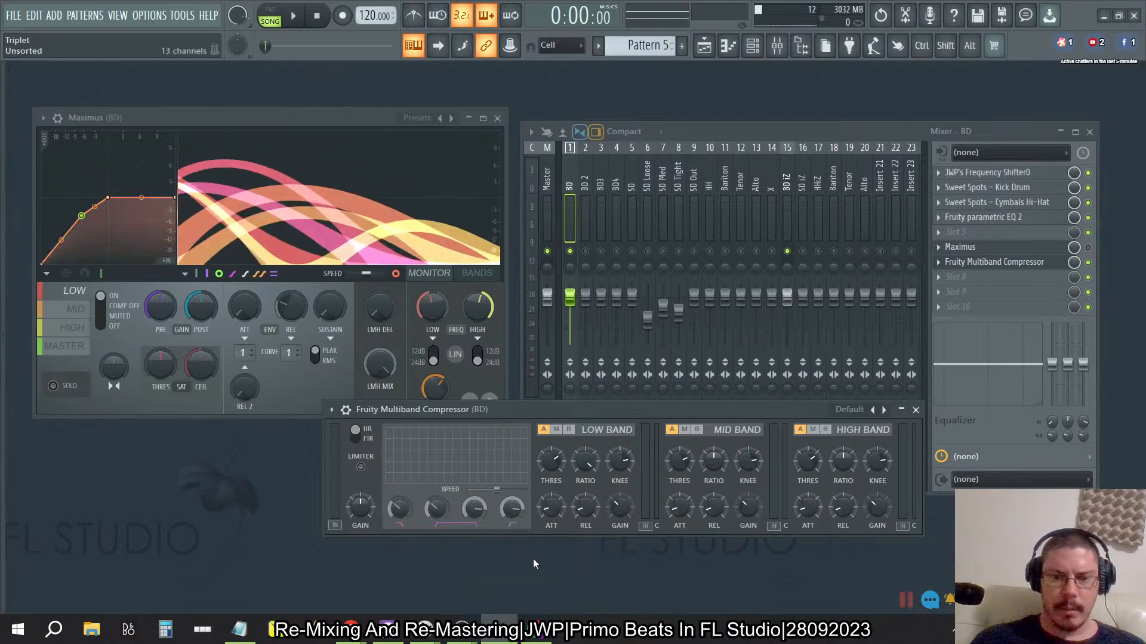
# Set the ratio of the compressor's low band to 7.5.
pyautogui.rightClick(592, 460)
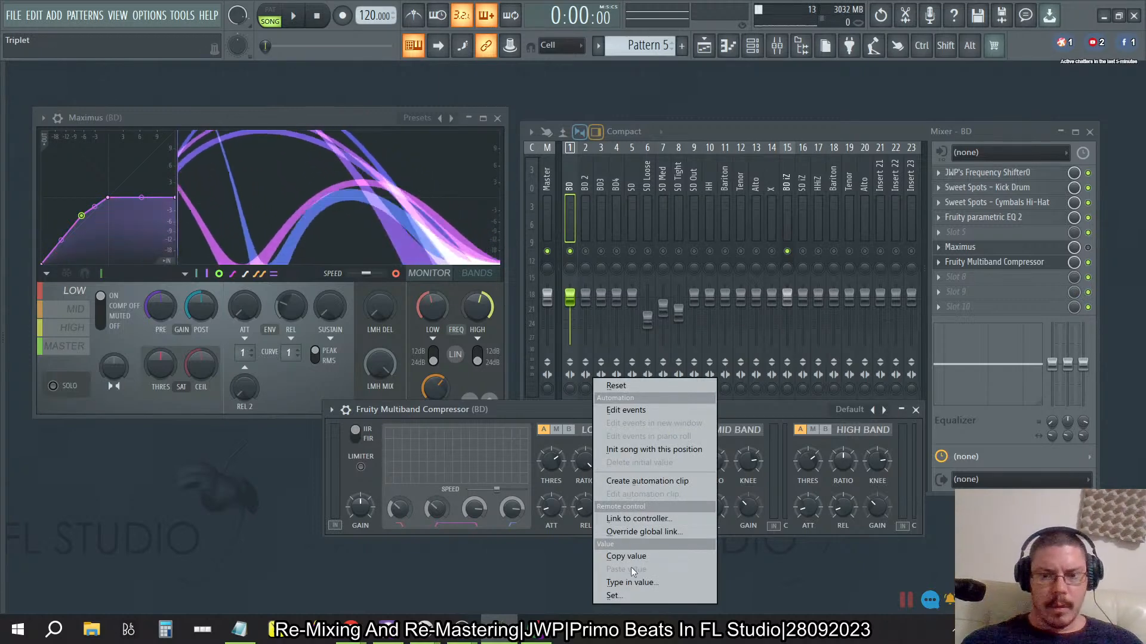
pyautogui.click(628, 582)
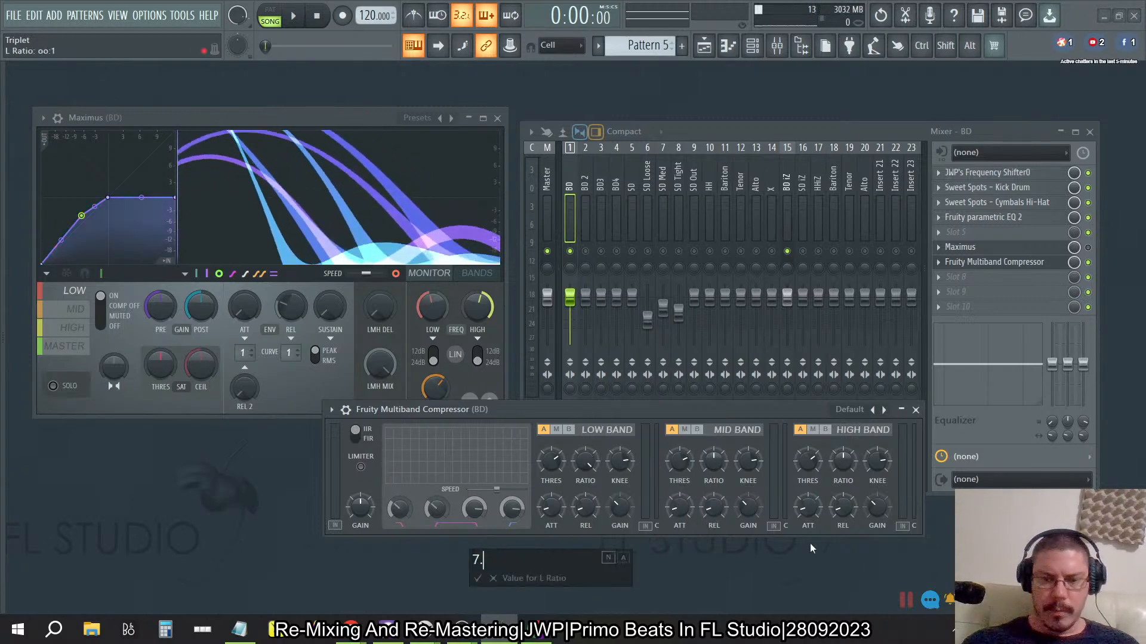
pyautogui.write('7.5:')
pyautogui.press('Return')
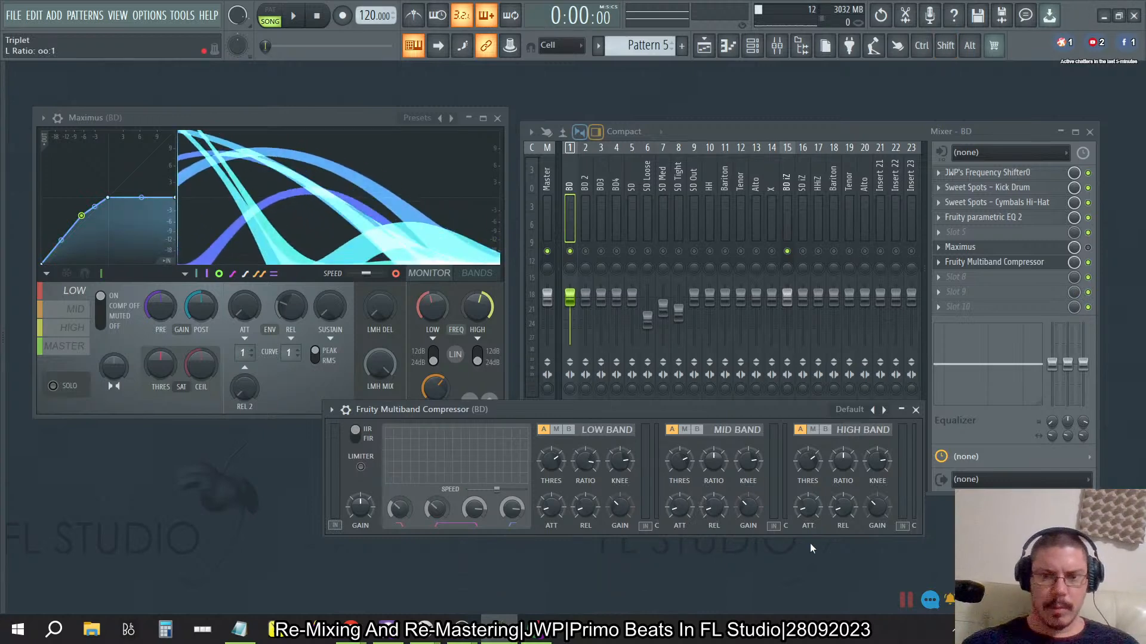
# Play the song to compare the kick with the multiband compressor off and on, and check the low band's input and output meter.
pyautogui.click(1087, 263)
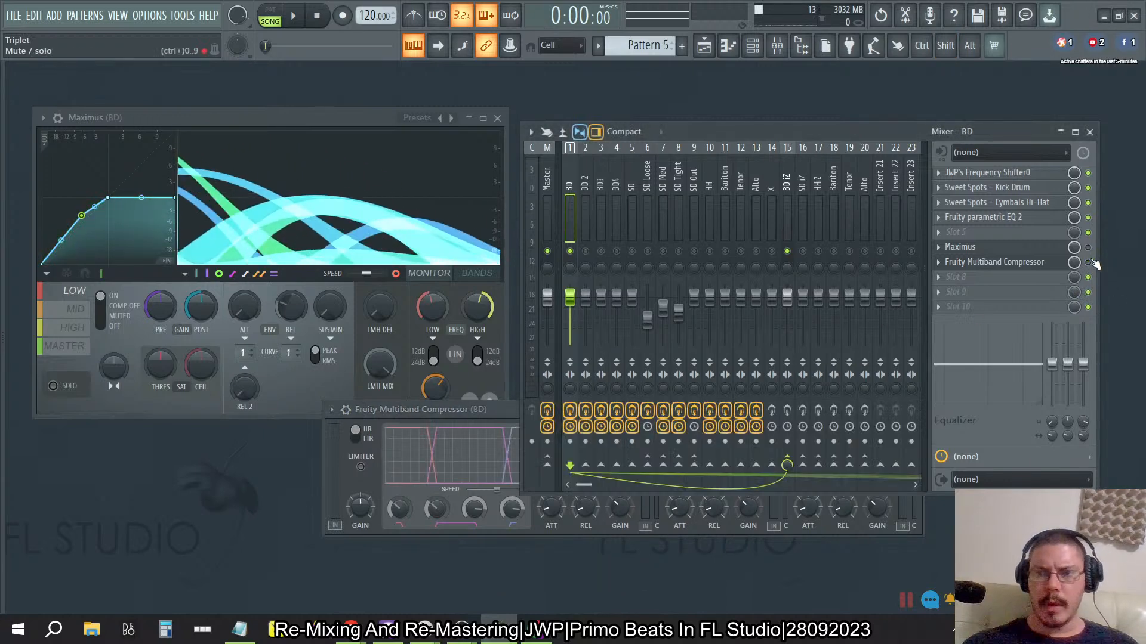
pyautogui.press('space')
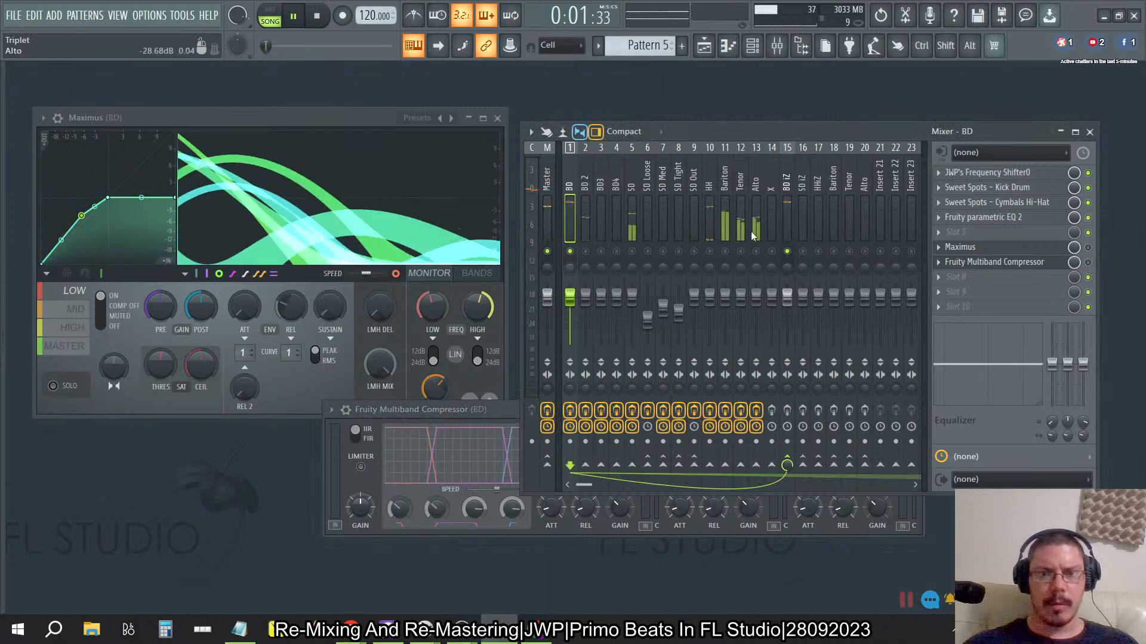
pyautogui.click(1087, 262)
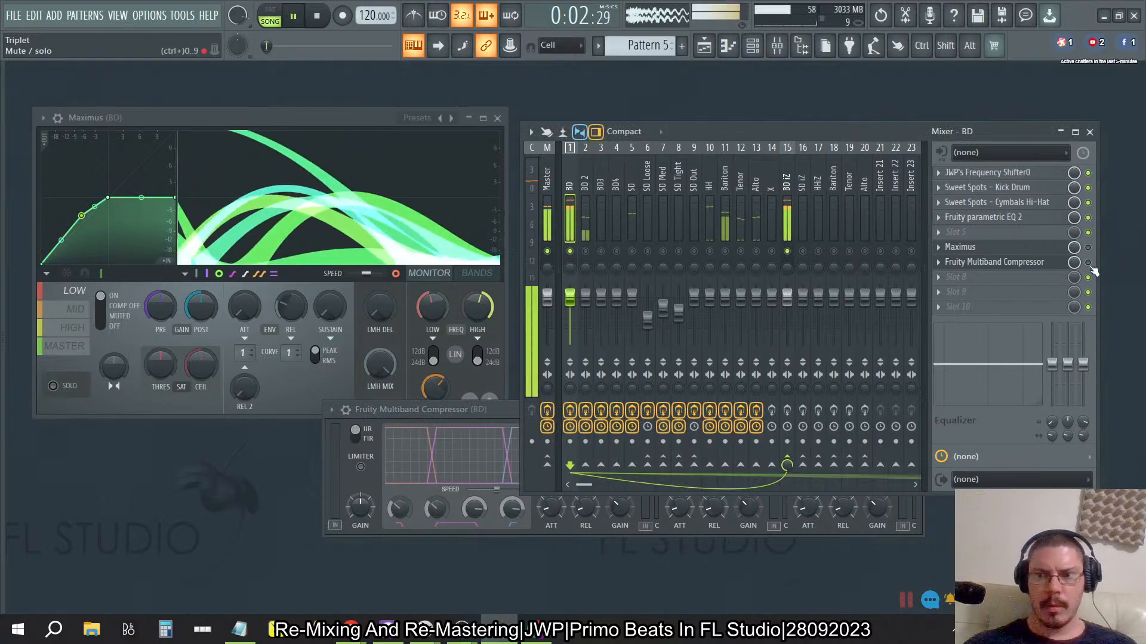
pyautogui.click(490, 410)
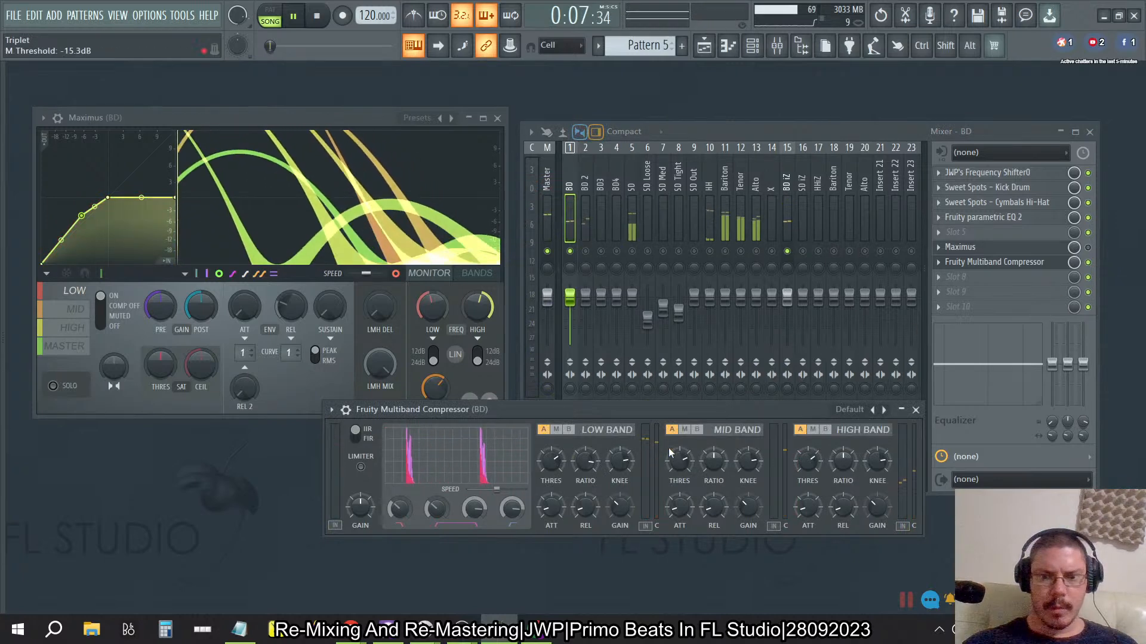
pyautogui.click(645, 526)
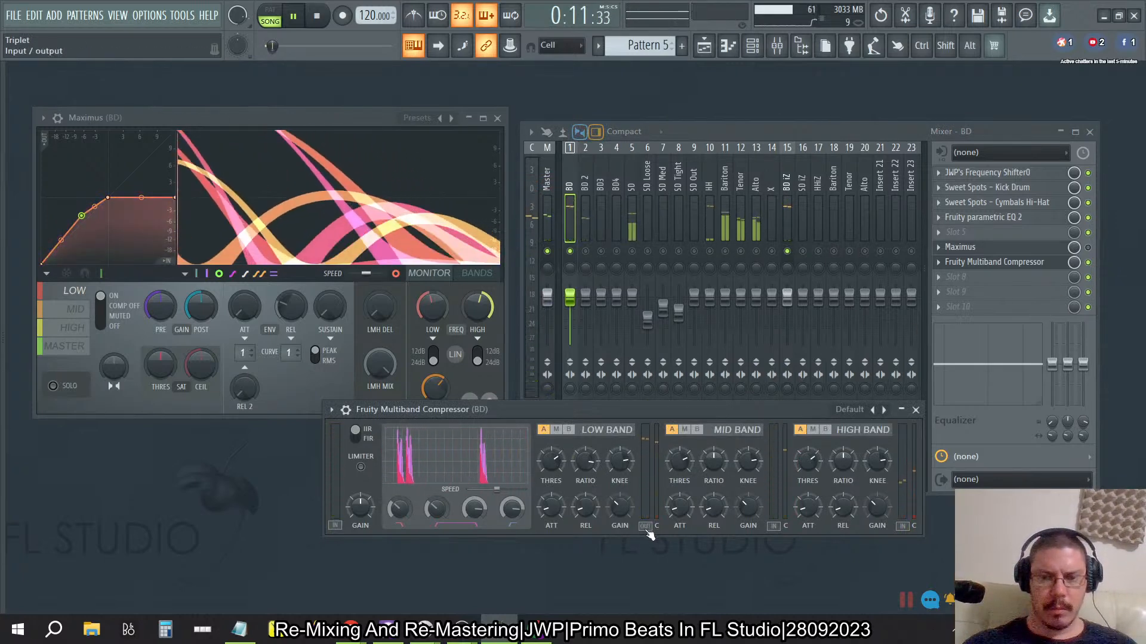
pyautogui.click(645, 526)
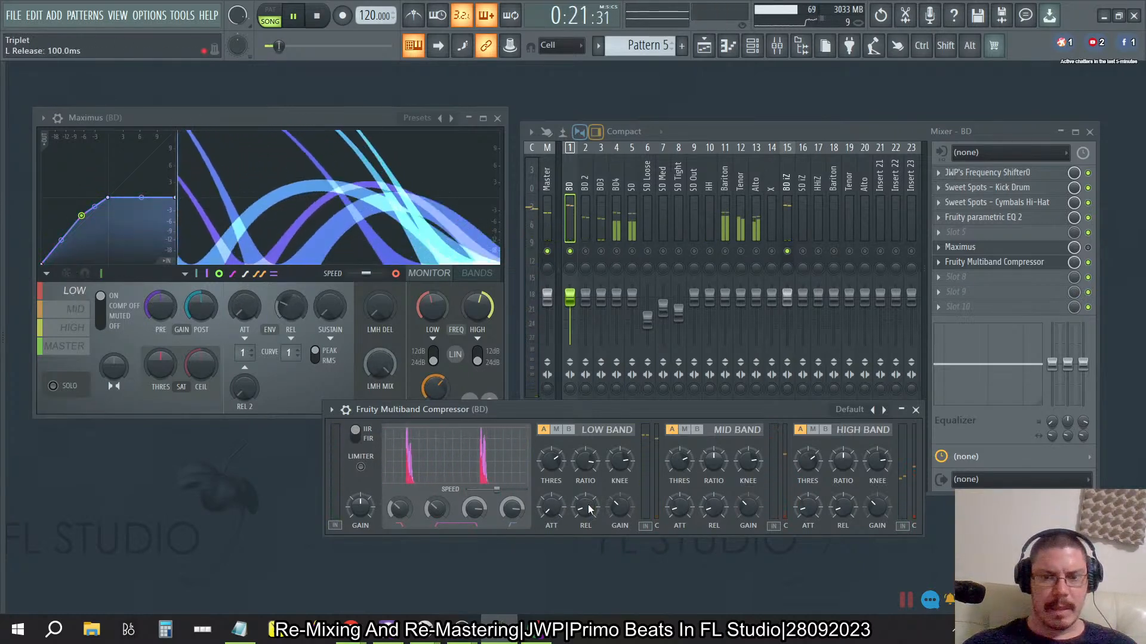
# Shorten the low band's release and set the compressor's low frequency to about 471 Hz.
pyautogui.moveTo(588, 504); pyautogui.dragTo(588, 534)
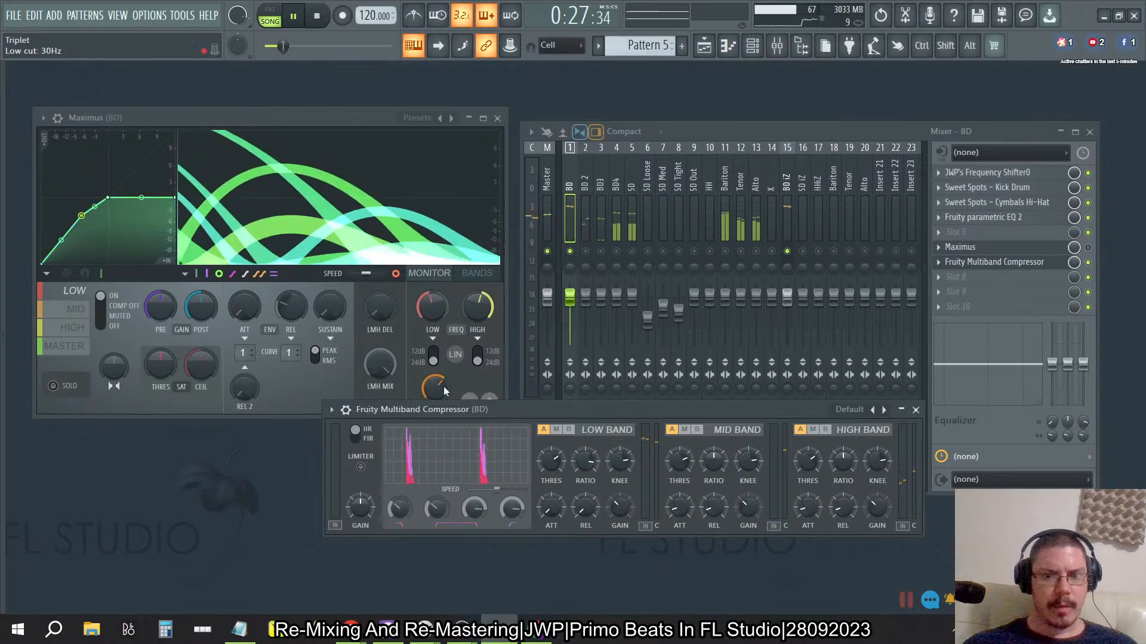
pyautogui.click(408, 508)
pyautogui.click(439, 509)
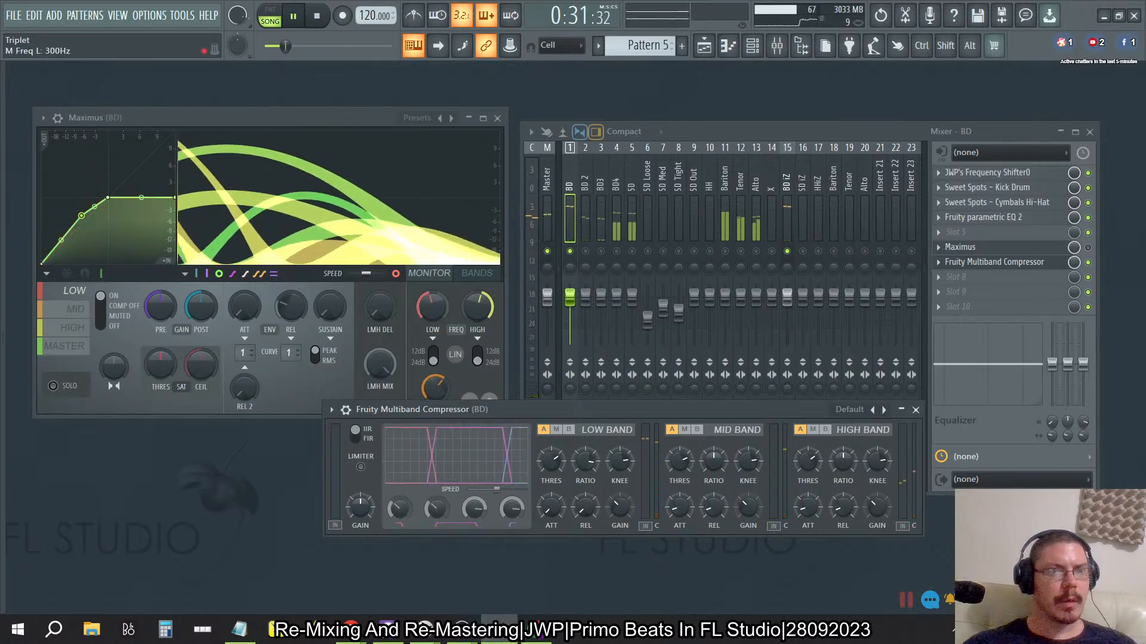
pyautogui.moveTo(401, 510); pyautogui.dragTo(401, 509)
# Enter 500 Hz for both the low band frequency and the mid band's lower frequency in the compressor.
pyautogui.rightClick(401, 509)
pyautogui.click(431, 577)
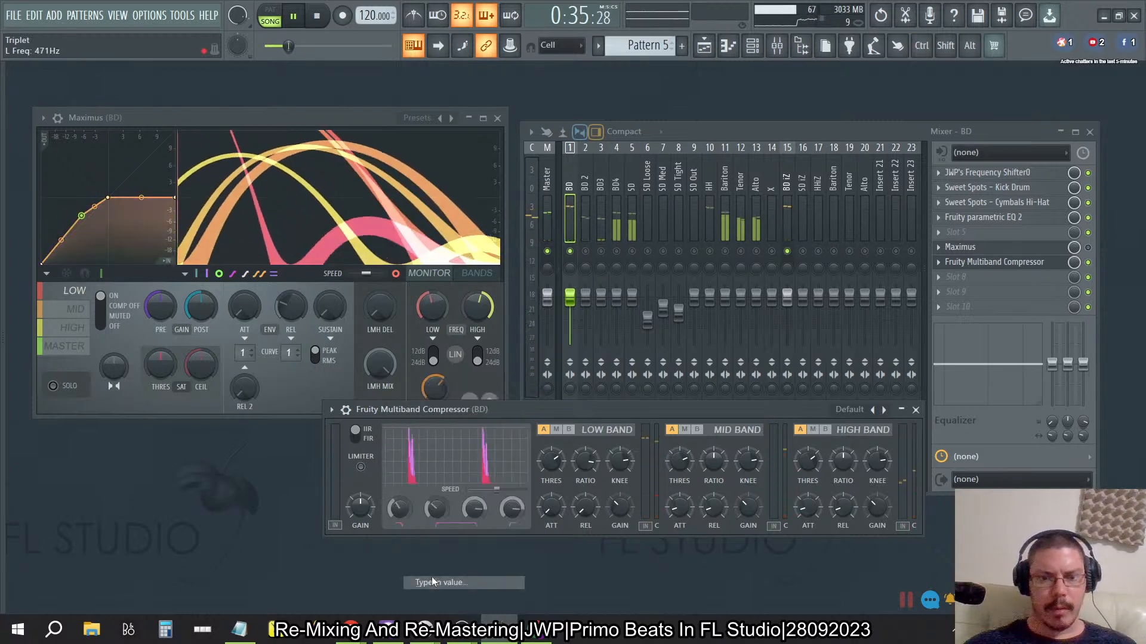
pyautogui.write('500')
pyautogui.press('Return')
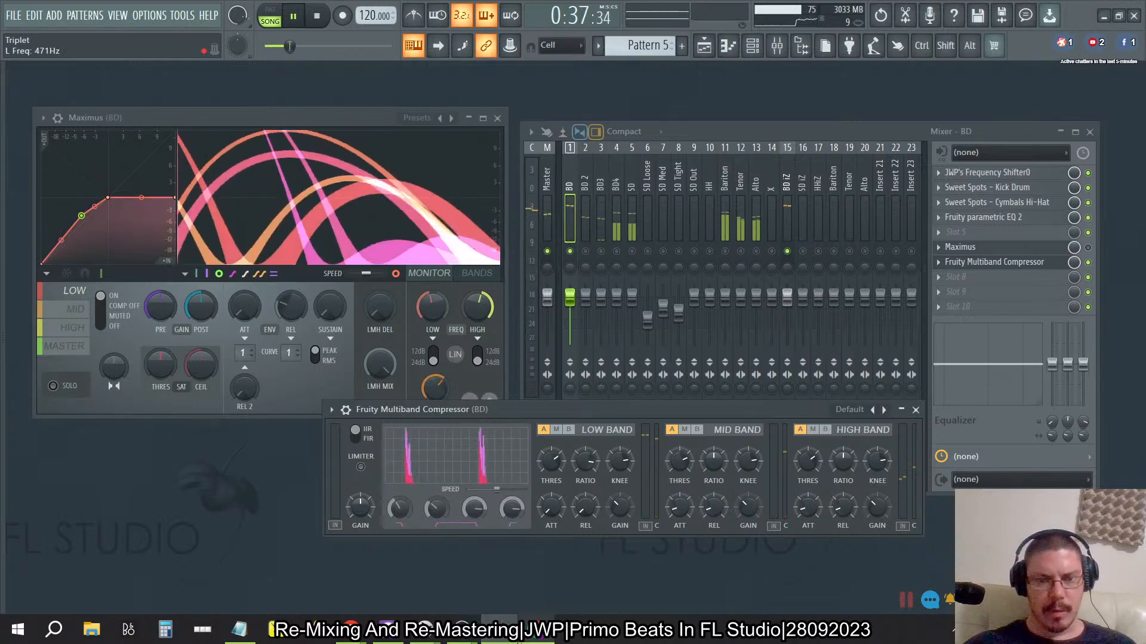
pyautogui.rightClick(438, 507)
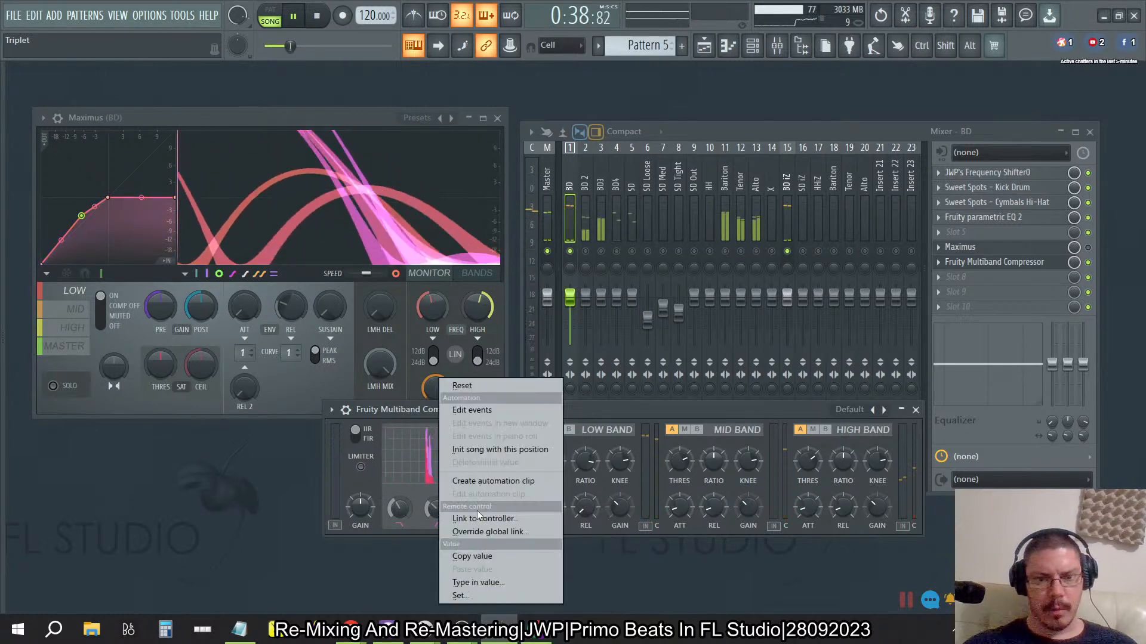
pyautogui.click(487, 584)
pyautogui.write('500')
pyautogui.press('Return')
pyautogui.hotkey('alt', 'Tab')
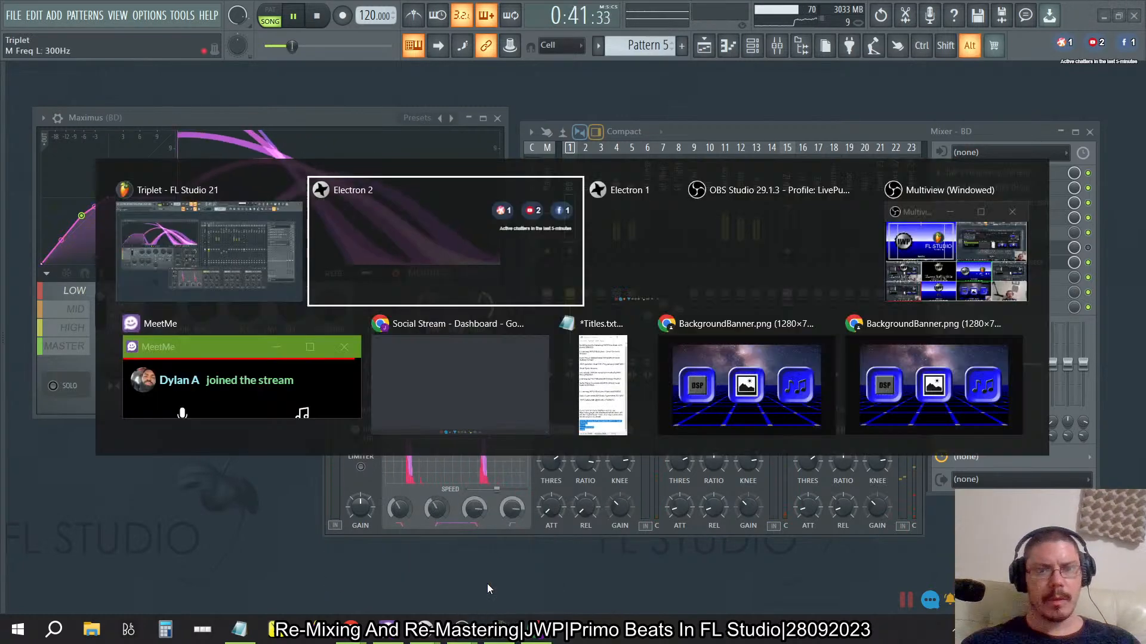
pyautogui.press('Tab')
pyautogui.press('Tab')
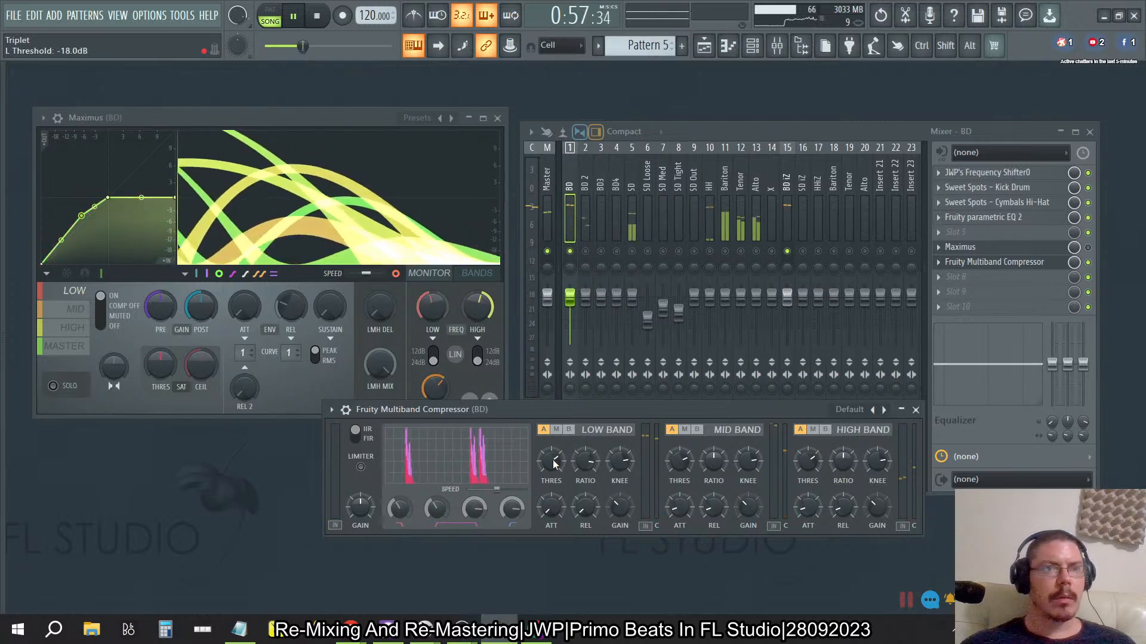
# Adjust the low band's threshold slightly and compare the band muted, bypassed and active, leaving it active.
pyautogui.moveTo(552, 460)
pyautogui.mouseDown()
pyautogui.moveTo(553, 448)
pyautogui.moveTo(554, 465)
pyautogui.mouseUp()
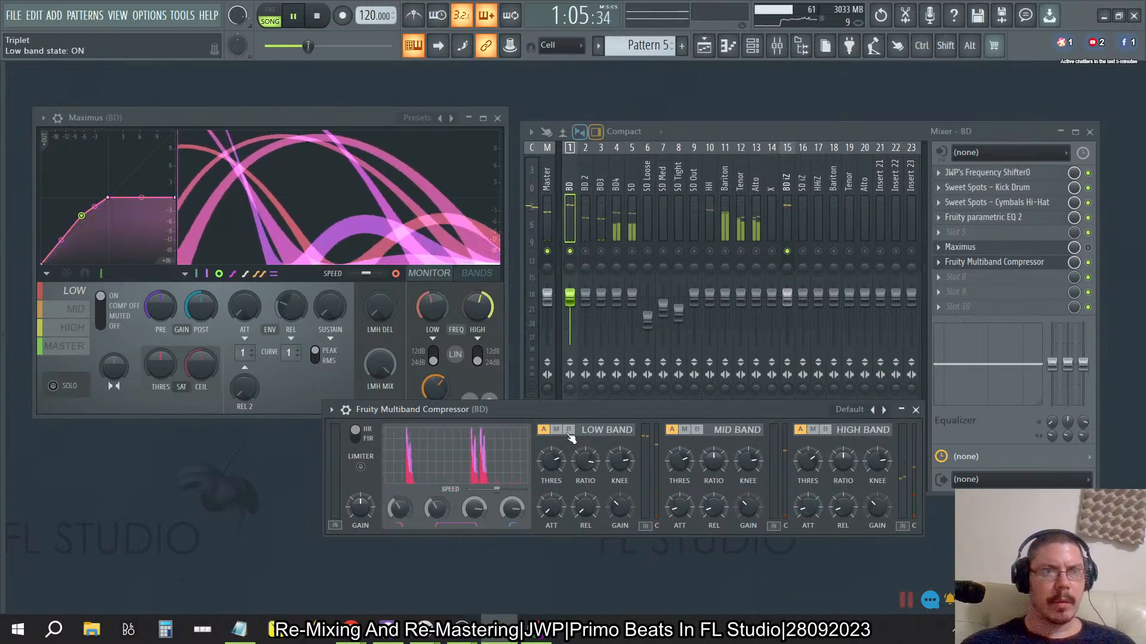
pyautogui.click(555, 429)
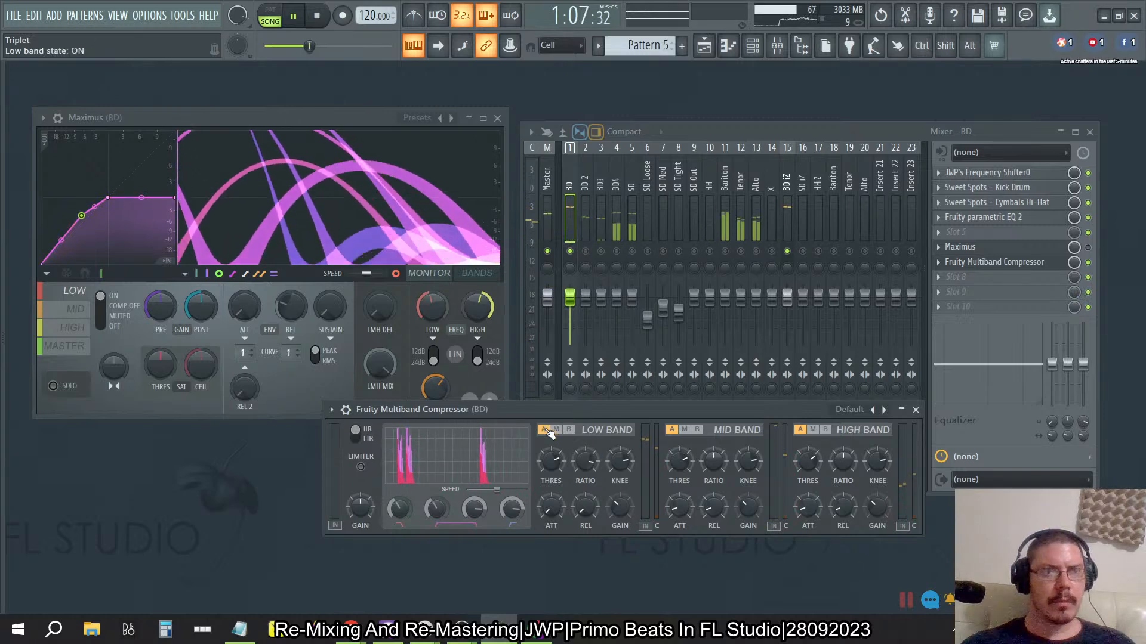
pyautogui.click(570, 431)
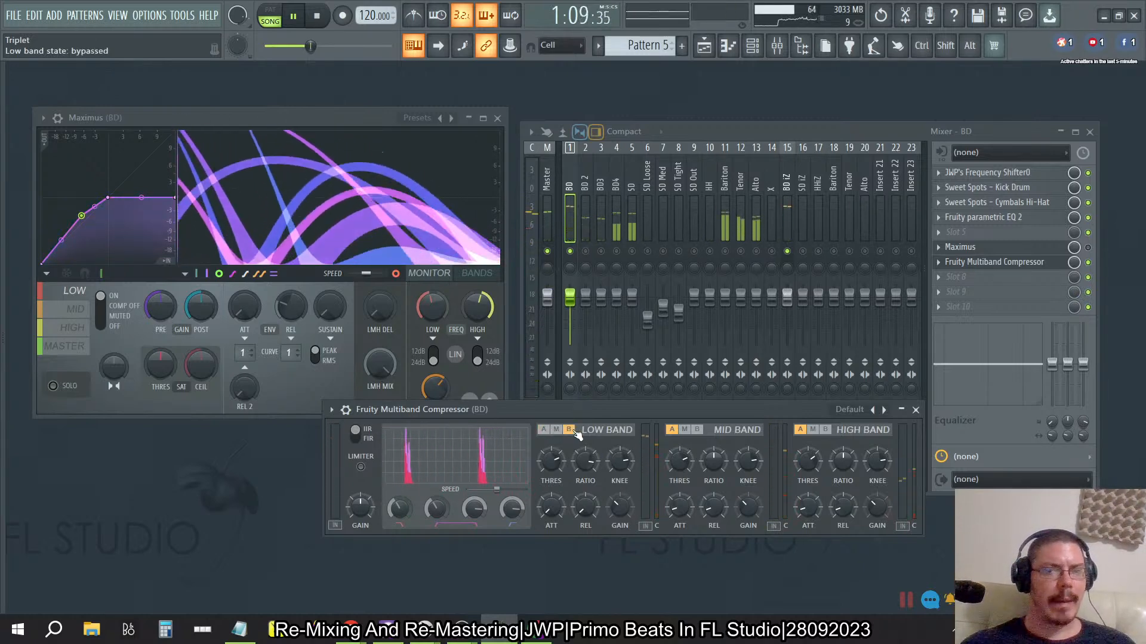
pyautogui.click(543, 429)
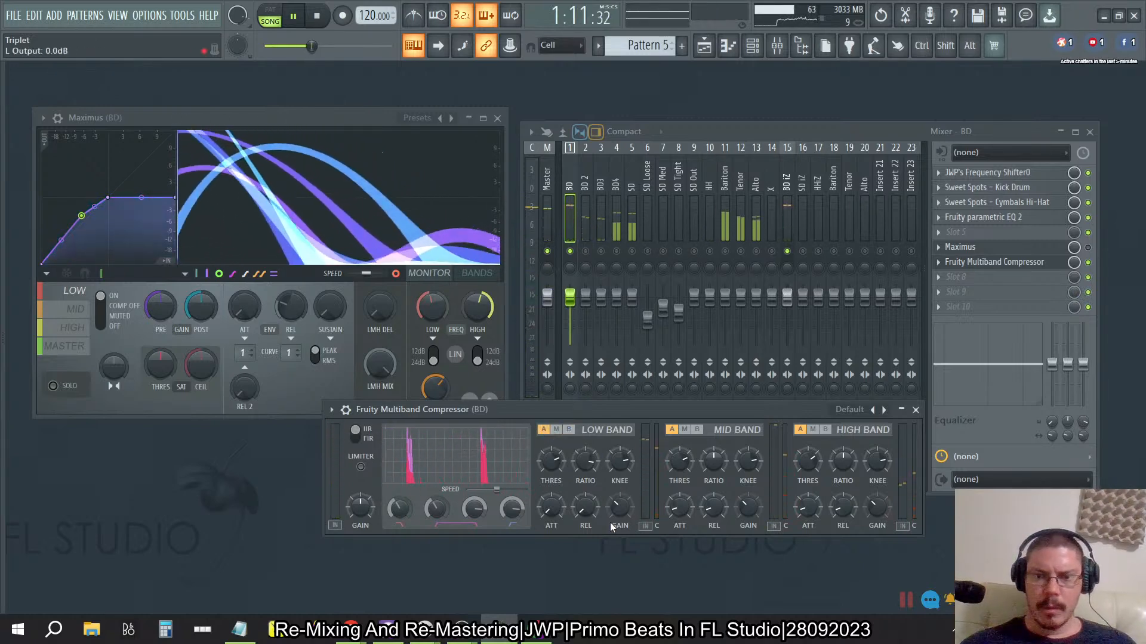
# Mute the compressor's mid and high bands and set the low band's knee to 100%.
pyautogui.click(687, 430)
pyautogui.click(813, 429)
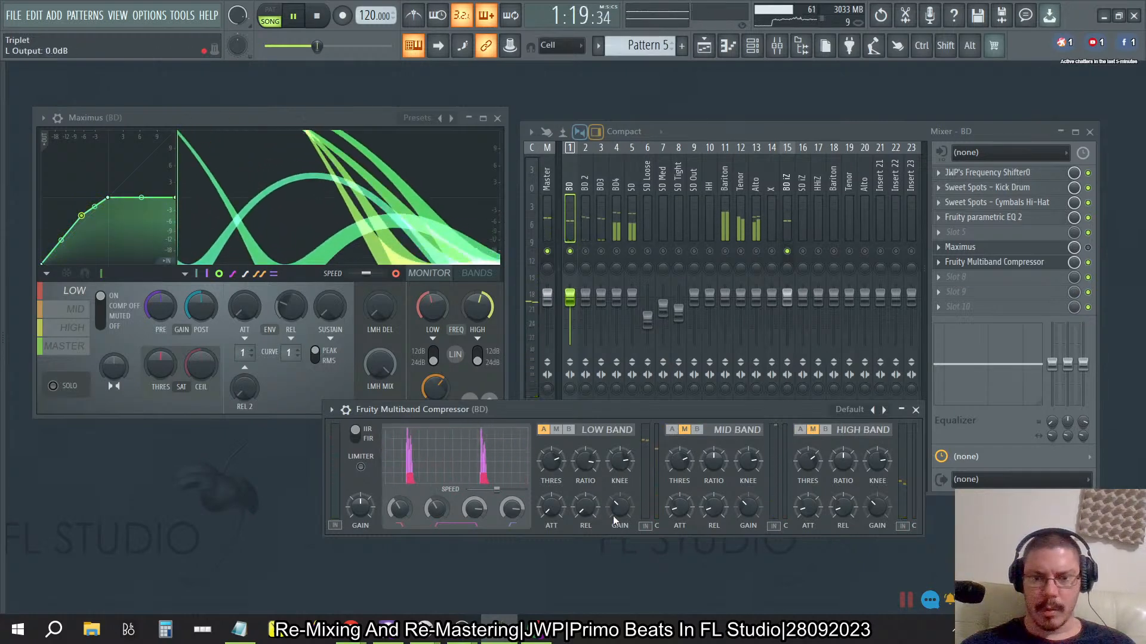
pyautogui.moveTo(619, 460); pyautogui.dragTo(620, 446)
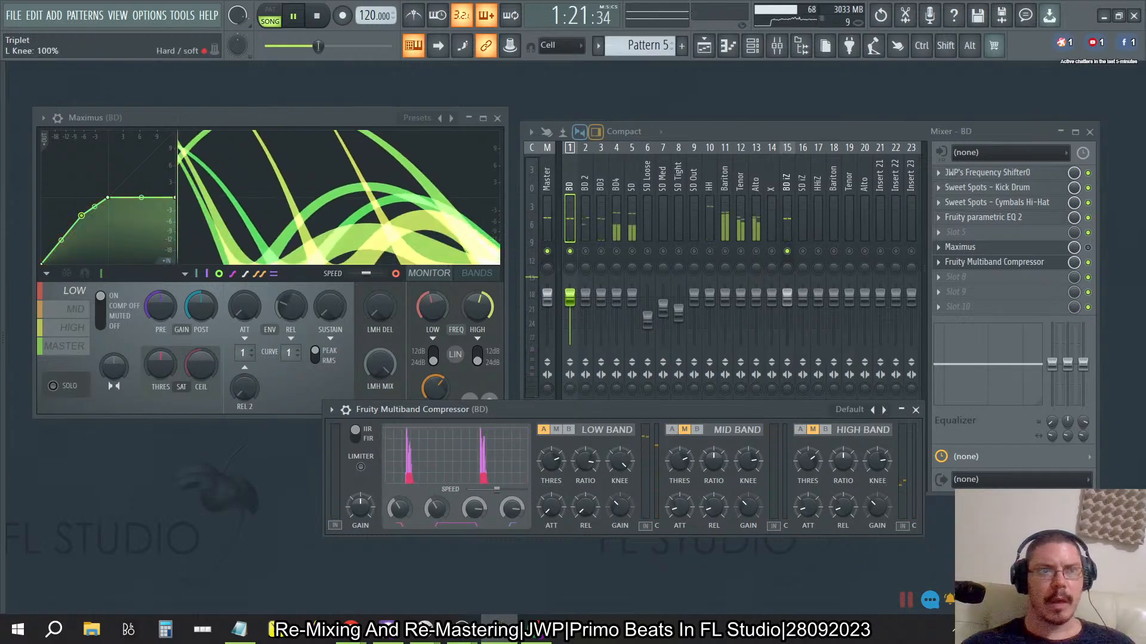
# Compare soft and hard knee on the compressor's low band and read the Knee description in its online manual.
pyautogui.moveTo(617, 469); pyautogui.dragTo(617, 513)
pyautogui.moveTo(617, 469); pyautogui.dragTo(617, 430)
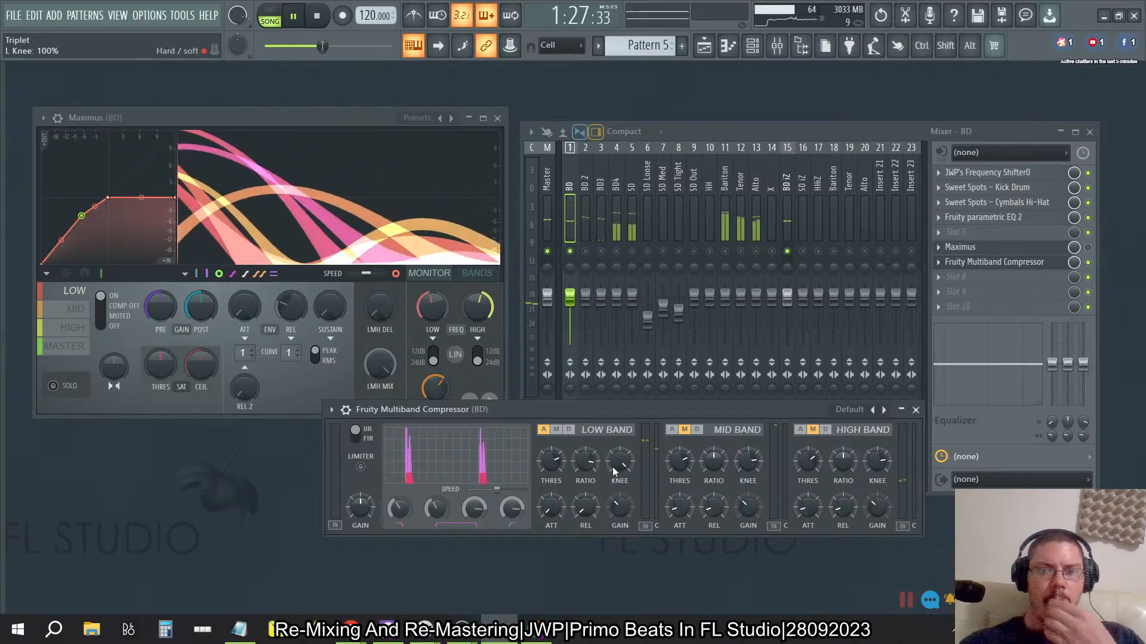
pyautogui.press('F1')
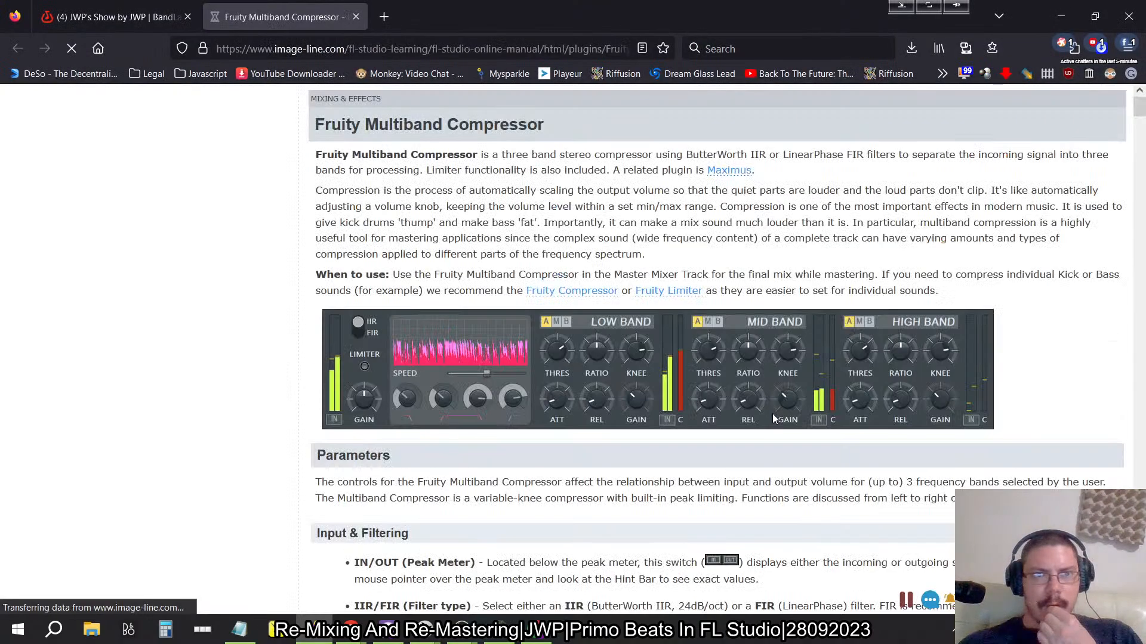
pyautogui.scroll(-15, 551, 276)
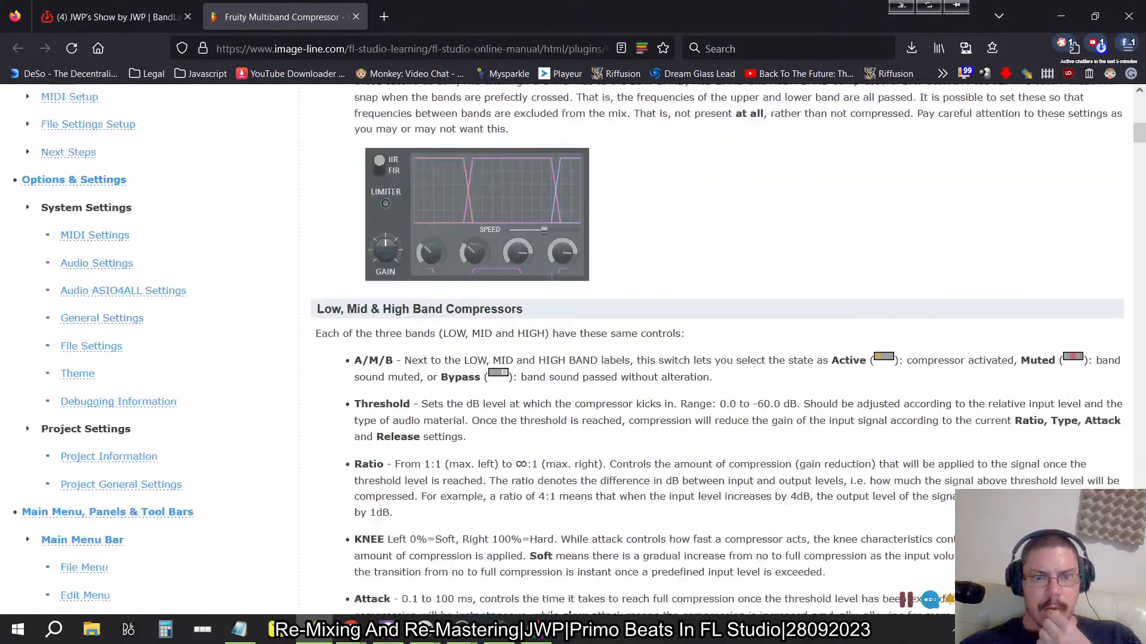
pyautogui.scroll(1, 551, 276)
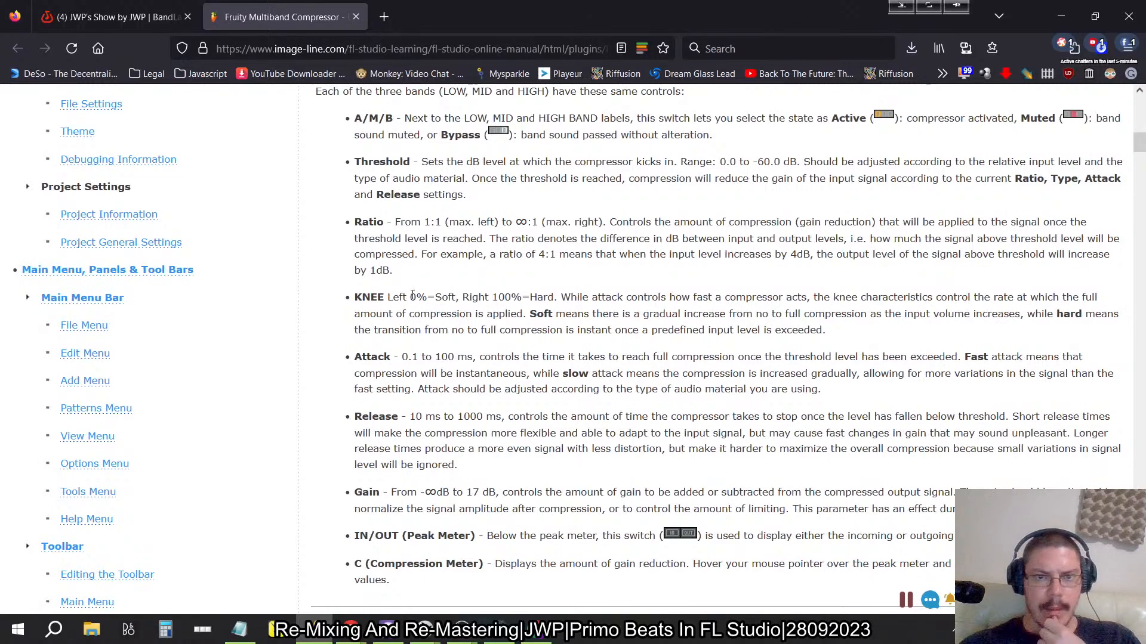
# Close the compressor's manual page, minimize the browser and return to FL Studio.
pyautogui.click(360, 22)
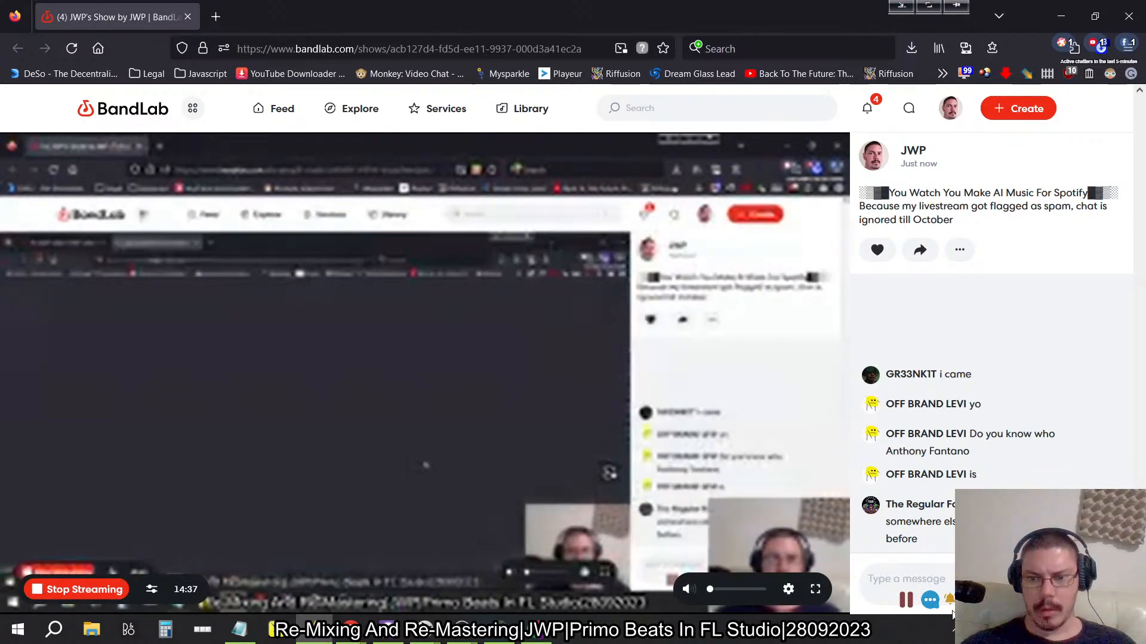
pyautogui.click(953, 632)
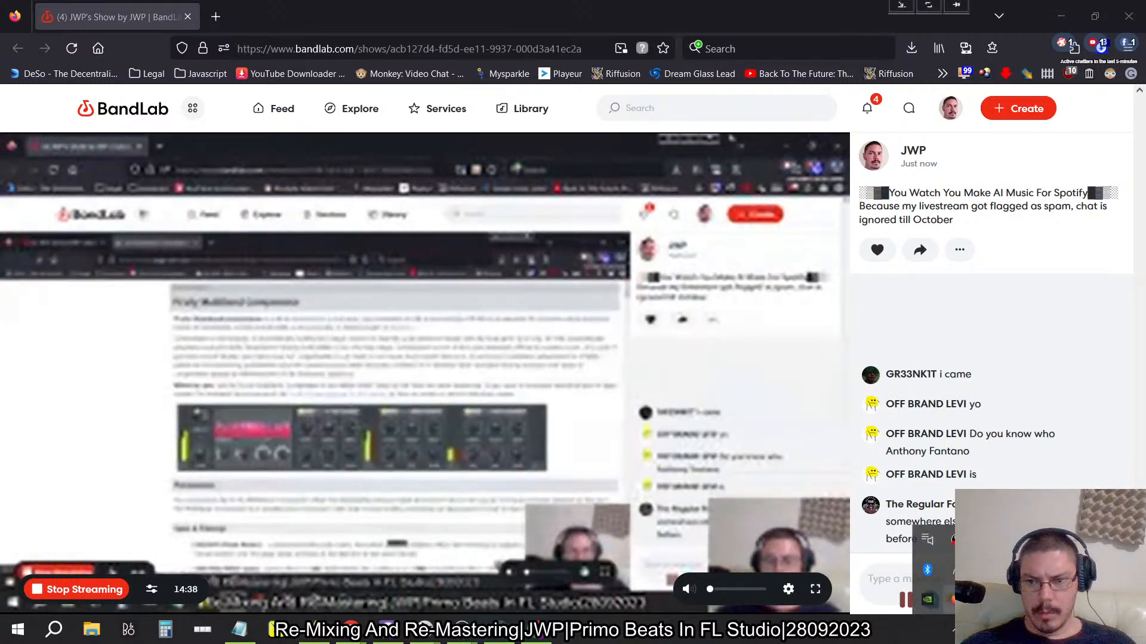
pyautogui.click(902, 5)
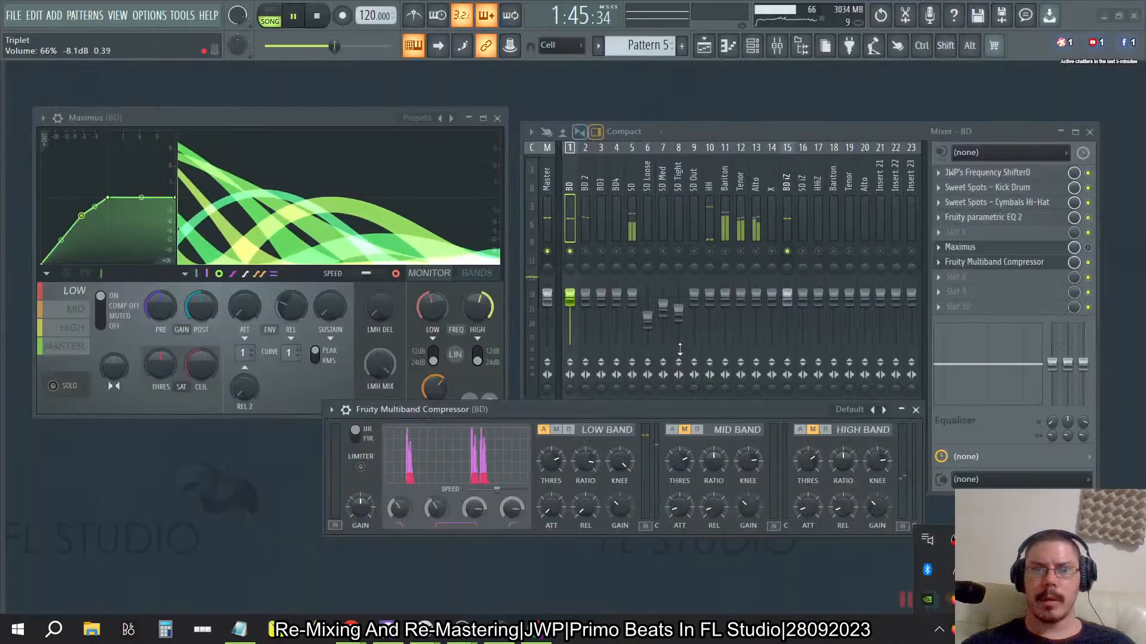
pyautogui.click(504, 595)
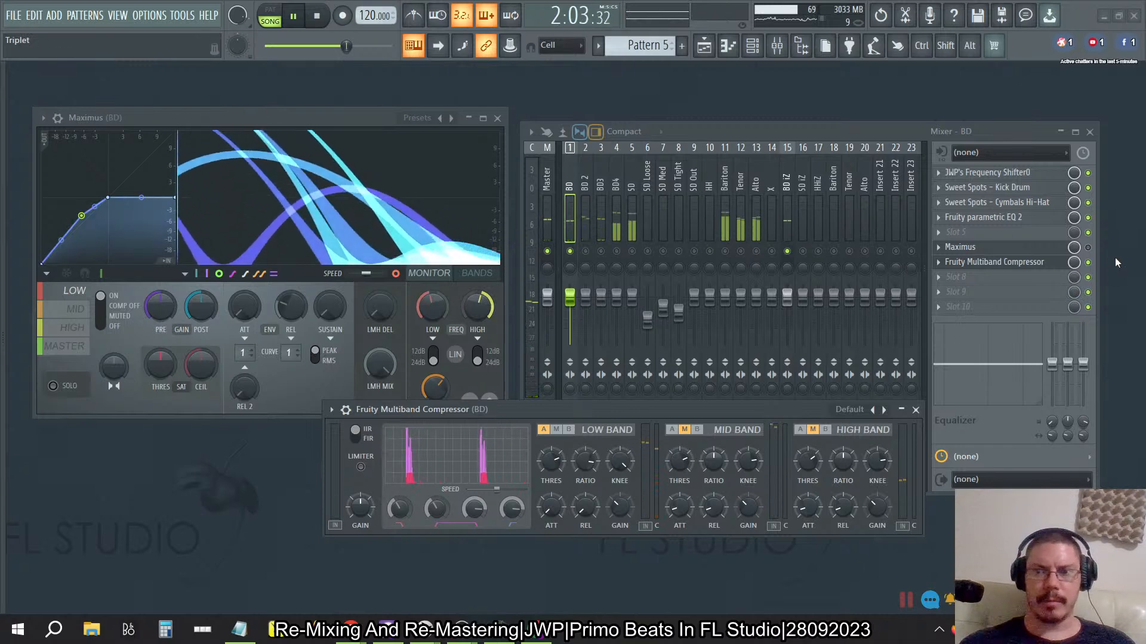
# Switch BD processing to Maximus, move a low band curve point to -14.2 dB, and add another point pulled below the line.
pyautogui.click(1088, 261)
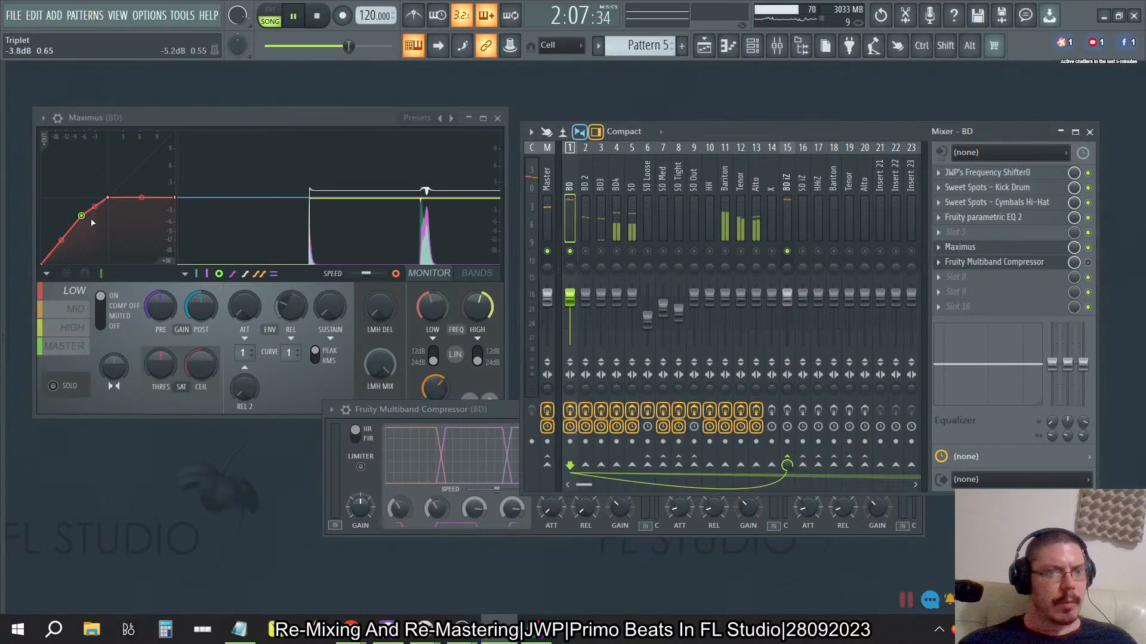
pyautogui.moveTo(82, 218); pyautogui.dragTo(62, 244)
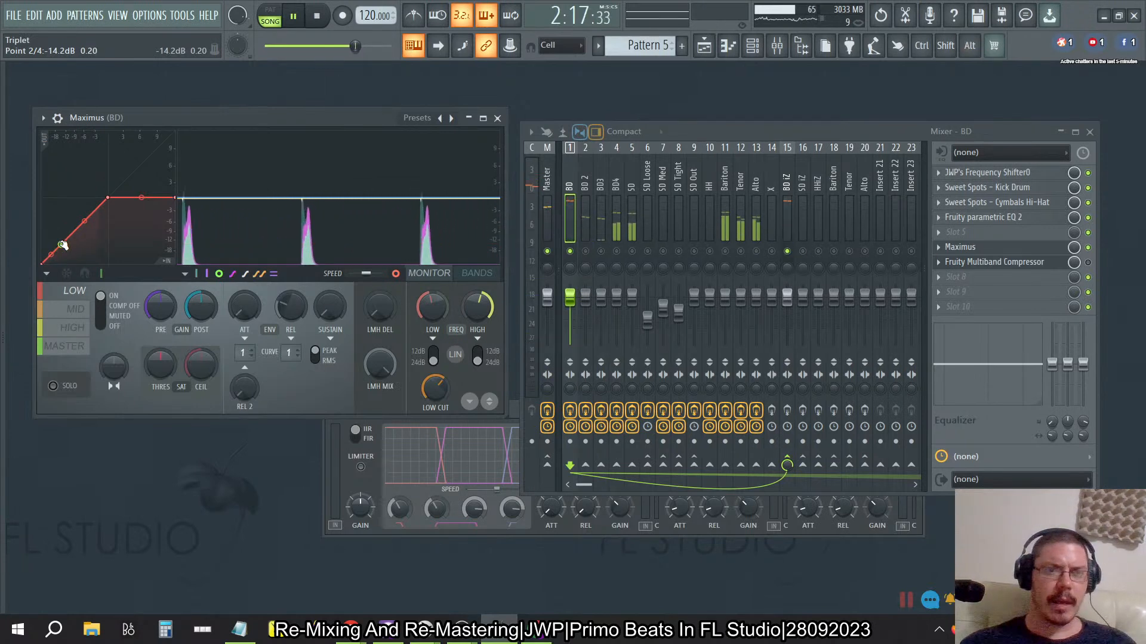
pyautogui.rightClick(96, 211)
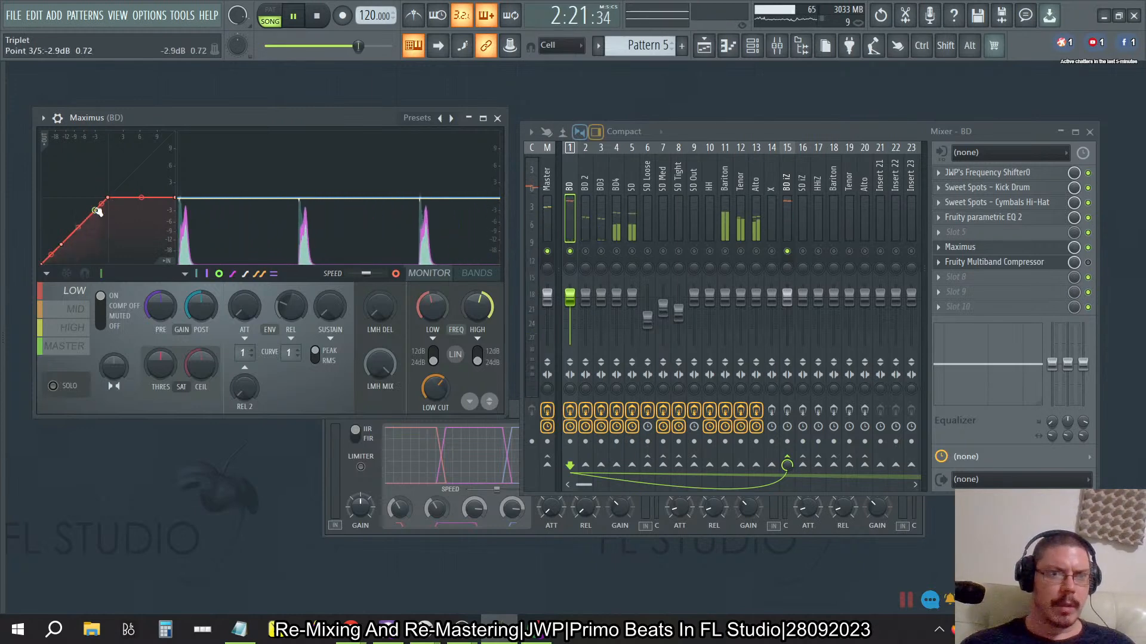
pyautogui.moveTo(98, 212); pyautogui.dragTo(100, 219)
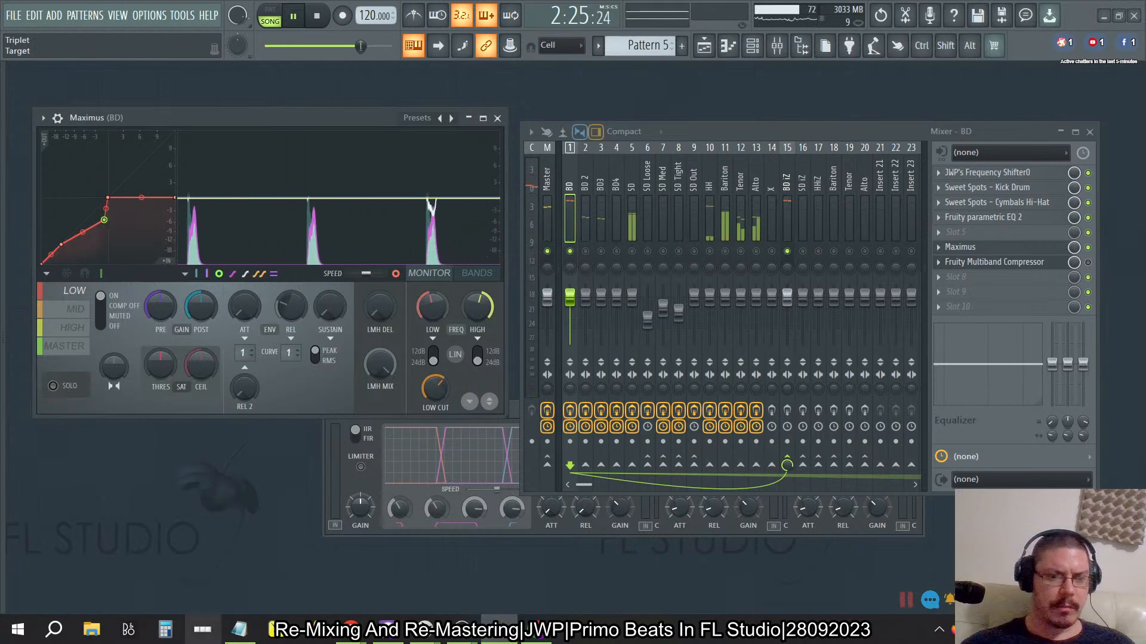
# Calculate 15 - 7.5 in Calculator and move the added Maximus low band curve point to 0.0 dB input with a lowered output.
pyautogui.click(166, 630)
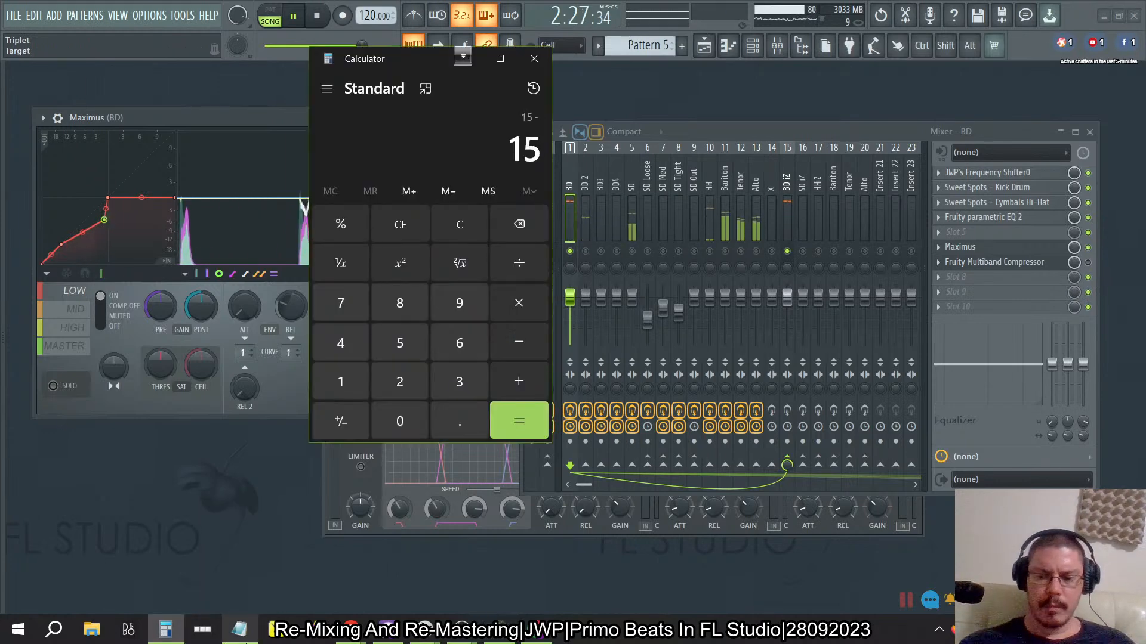
pyautogui.write('7.5')
pyautogui.press('Return')
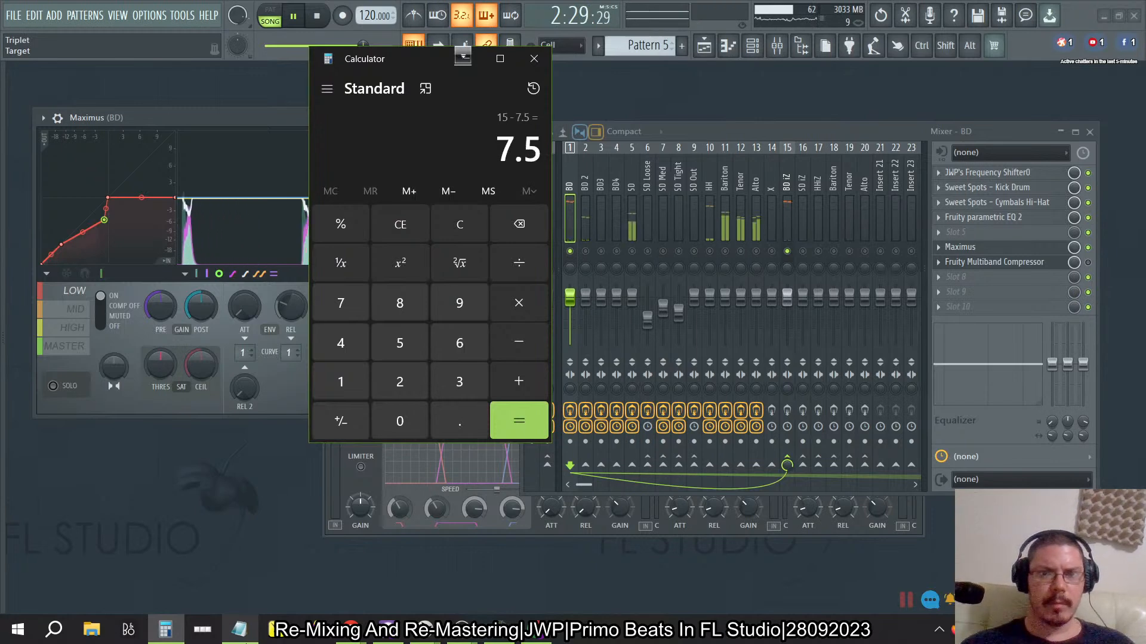
pyautogui.click(170, 120)
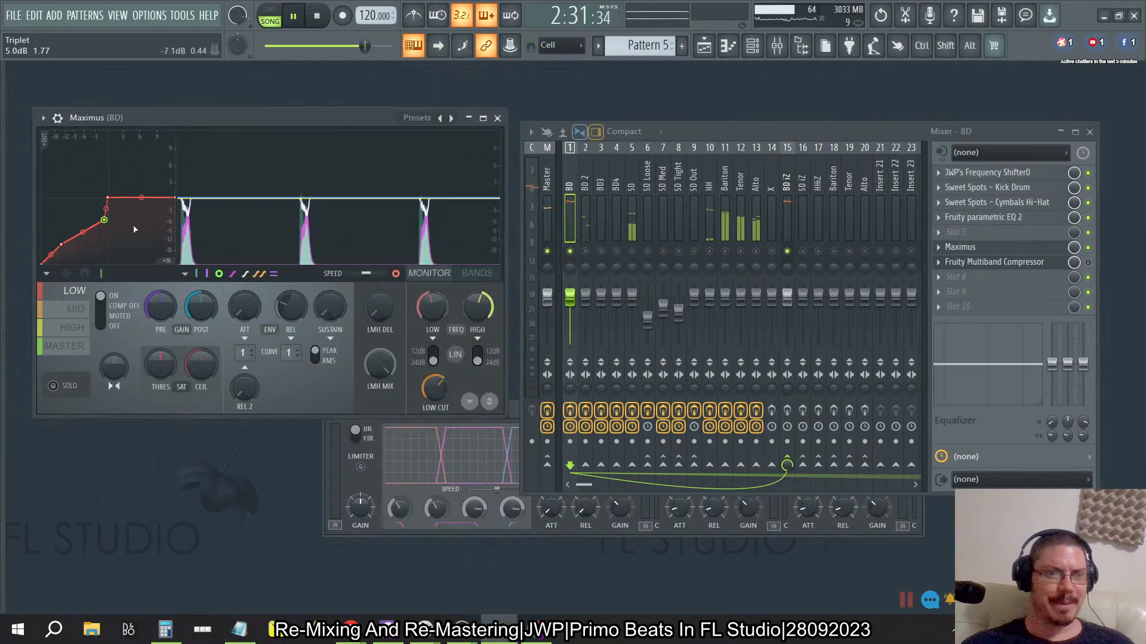
pyautogui.moveTo(105, 220)
pyautogui.mouseDown()
pyautogui.moveTo(95, 234)
pyautogui.moveTo(104, 215)
pyautogui.moveTo(103, 232)
pyautogui.moveTo(110, 225)
pyautogui.mouseUp()
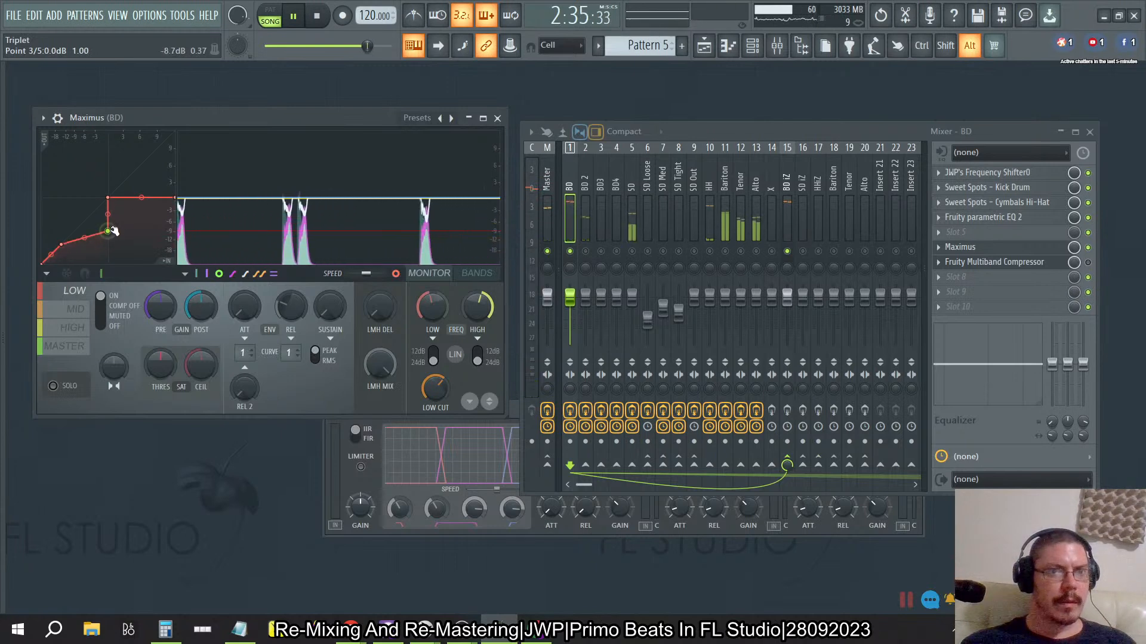
pyautogui.moveTo(109, 225); pyautogui.dragTo(110, 227)
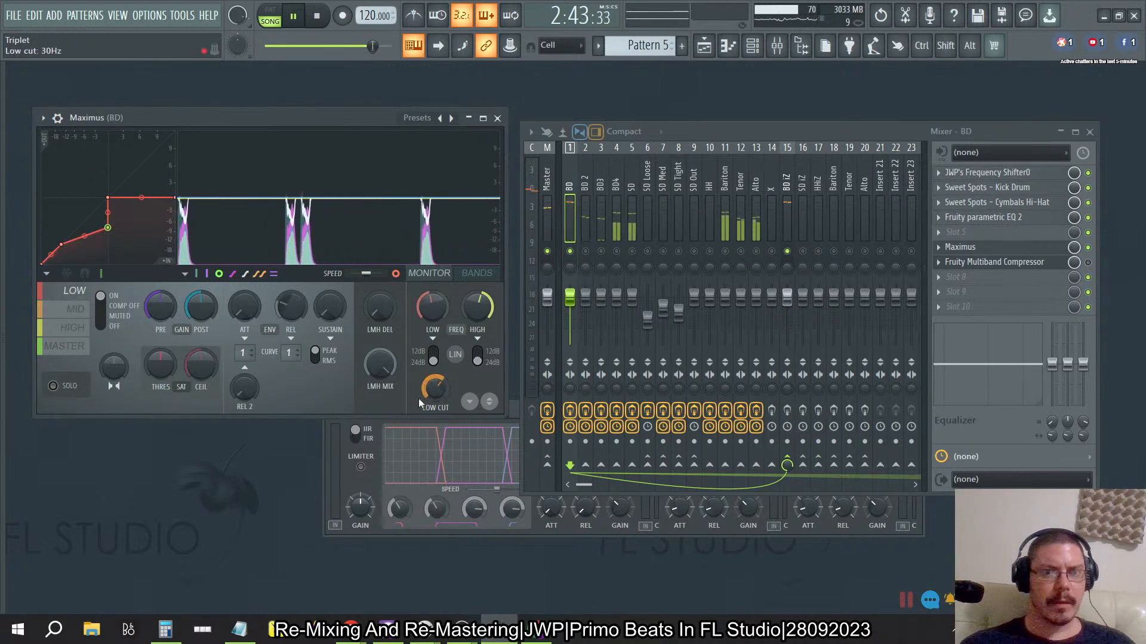
# Check the compressor's low band ratio and compare BD through the compressor and Maximus, ending on Maximus.
pyautogui.click(393, 529)
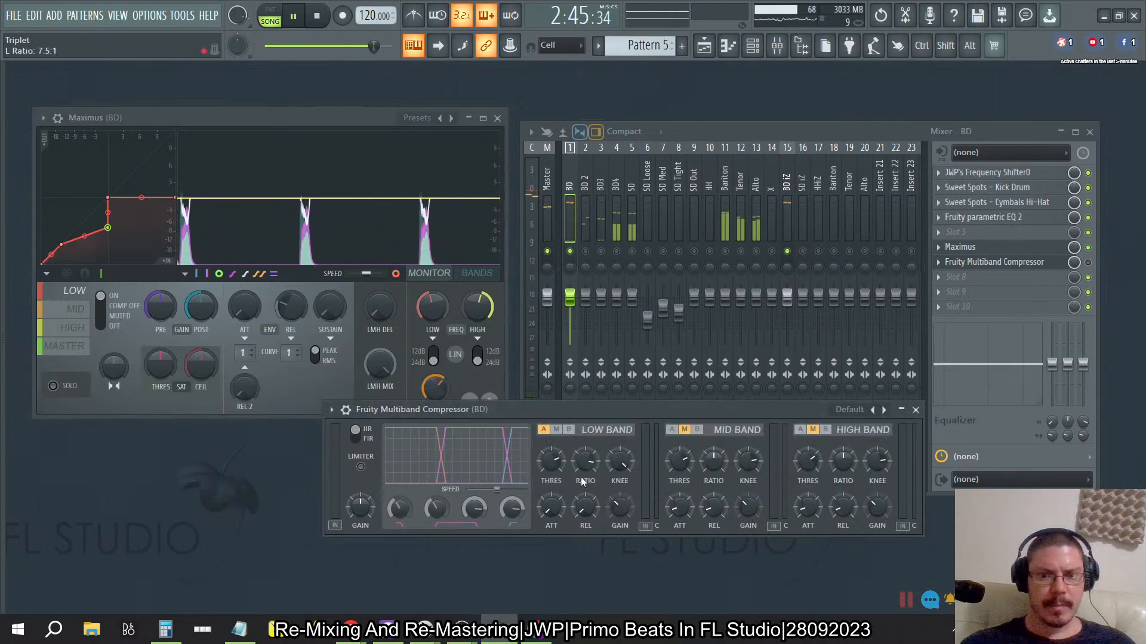
pyautogui.click(1089, 264)
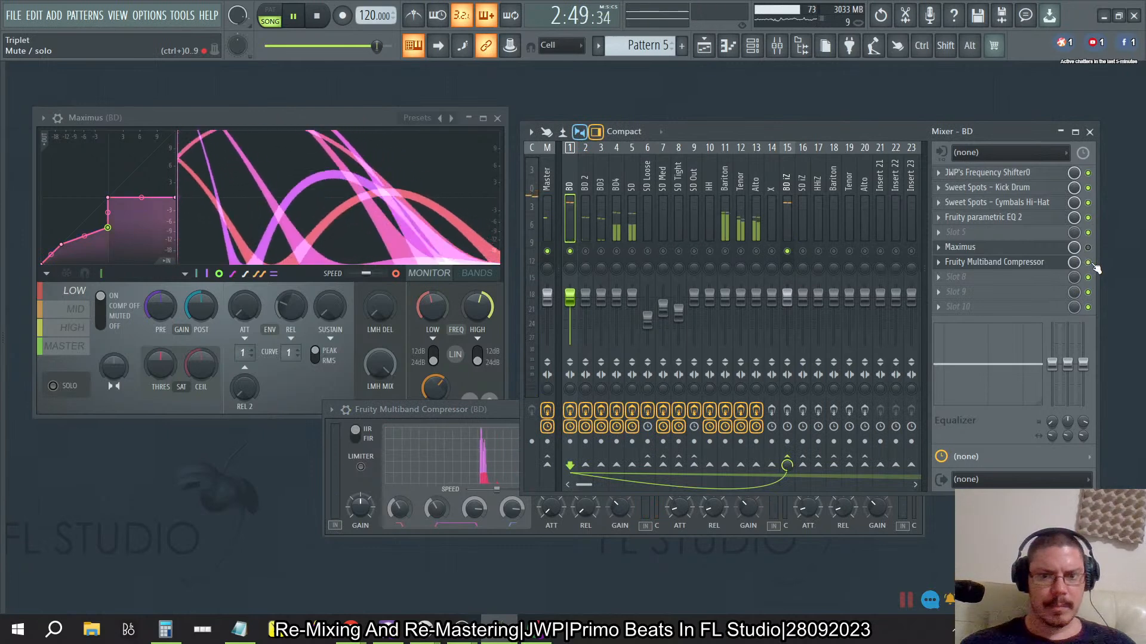
pyautogui.click(1088, 263)
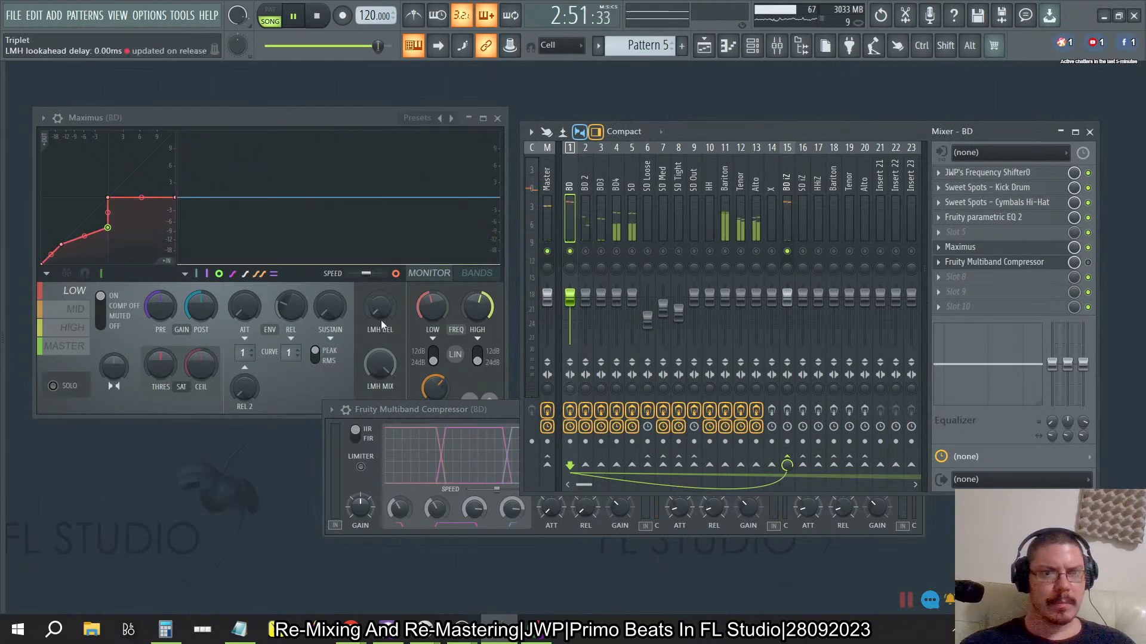
pyautogui.click(345, 119)
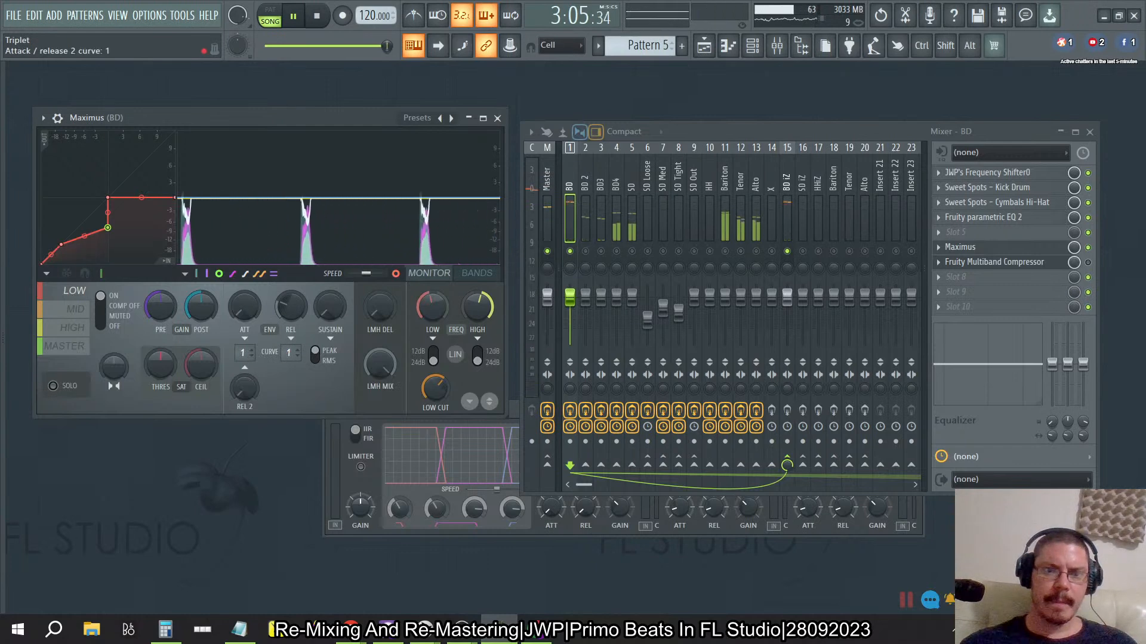
# Solo the low band in Maximus and compare it with the multiband compressor, leaving Maximus active.
pyautogui.scroll(1, 243, 353)
pyautogui.scroll(-1, 242, 352)
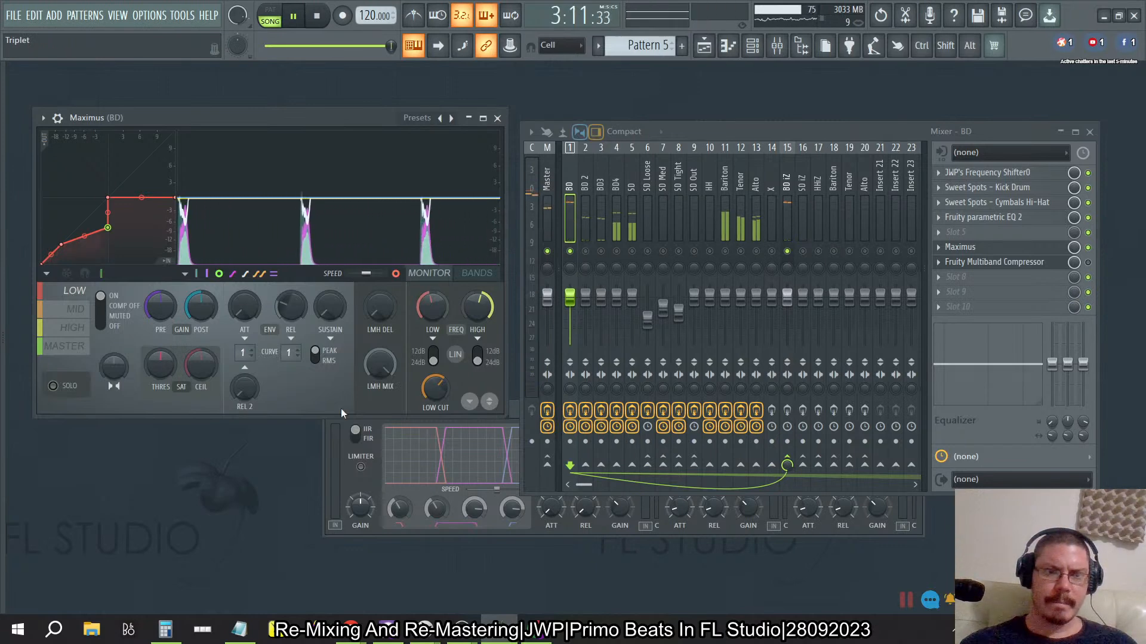
pyautogui.click(52, 385)
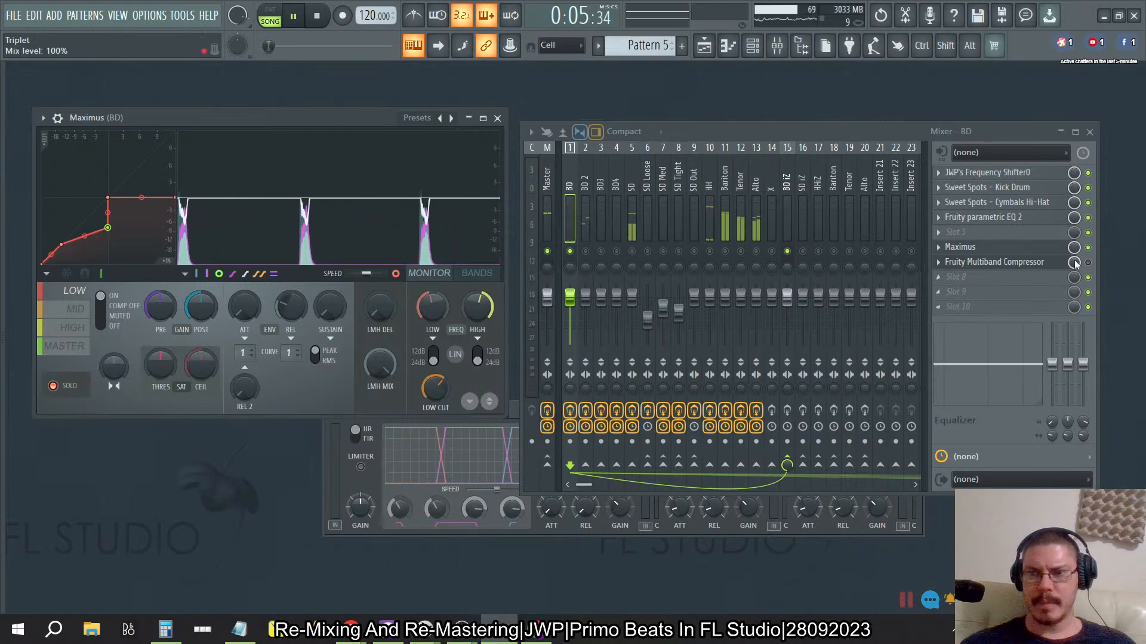
pyautogui.click(1088, 247)
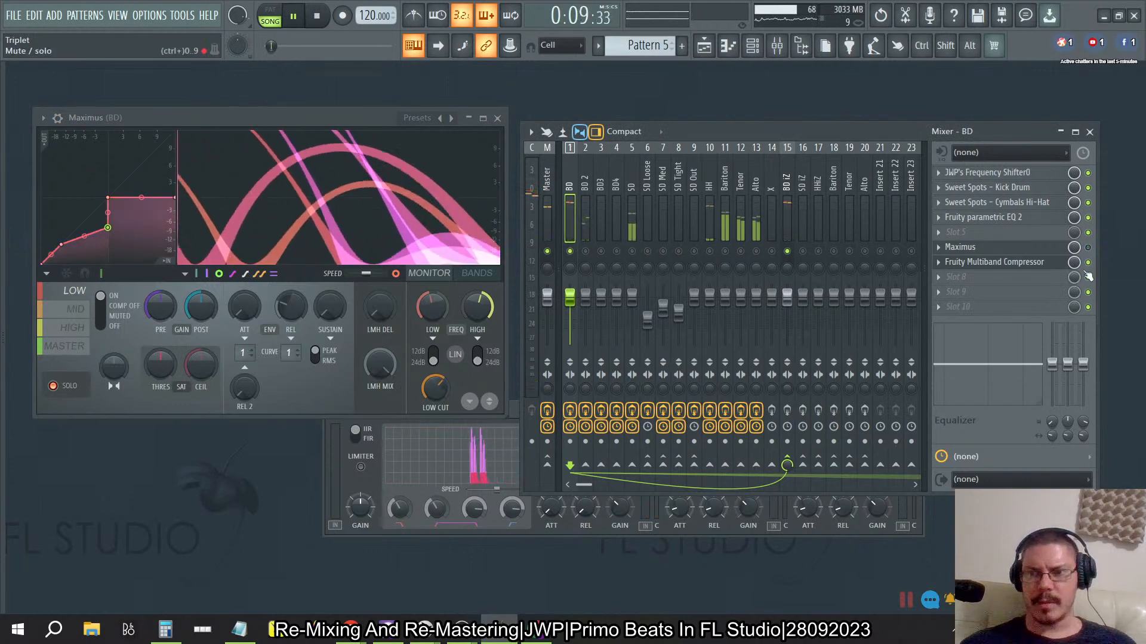
pyautogui.click(1087, 263)
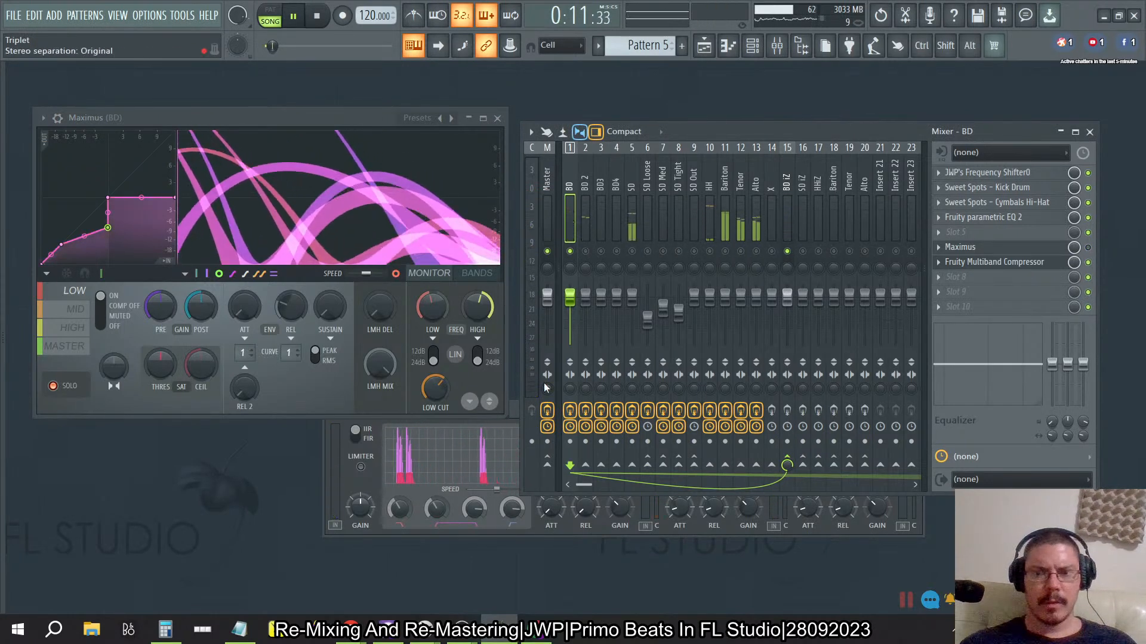
pyautogui.click(1087, 247)
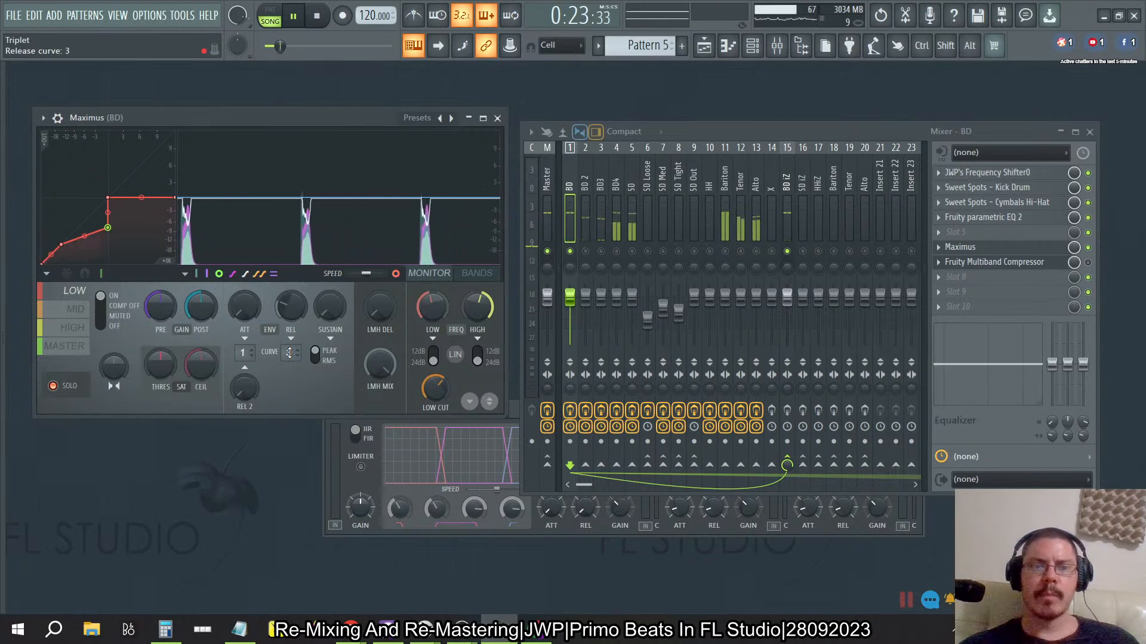
# Try release curves 4, 2 and 1 on the Maximus low band and settle on curve 3.
pyautogui.click(535, 516)
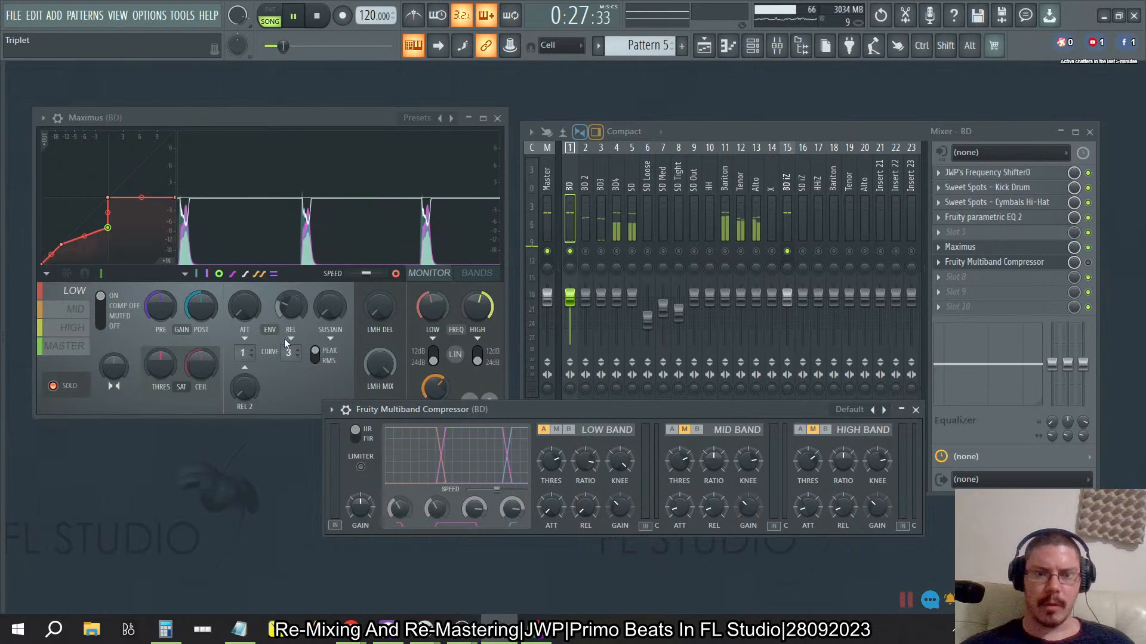
pyautogui.moveTo(289, 352); pyautogui.dragTo(290, 349)
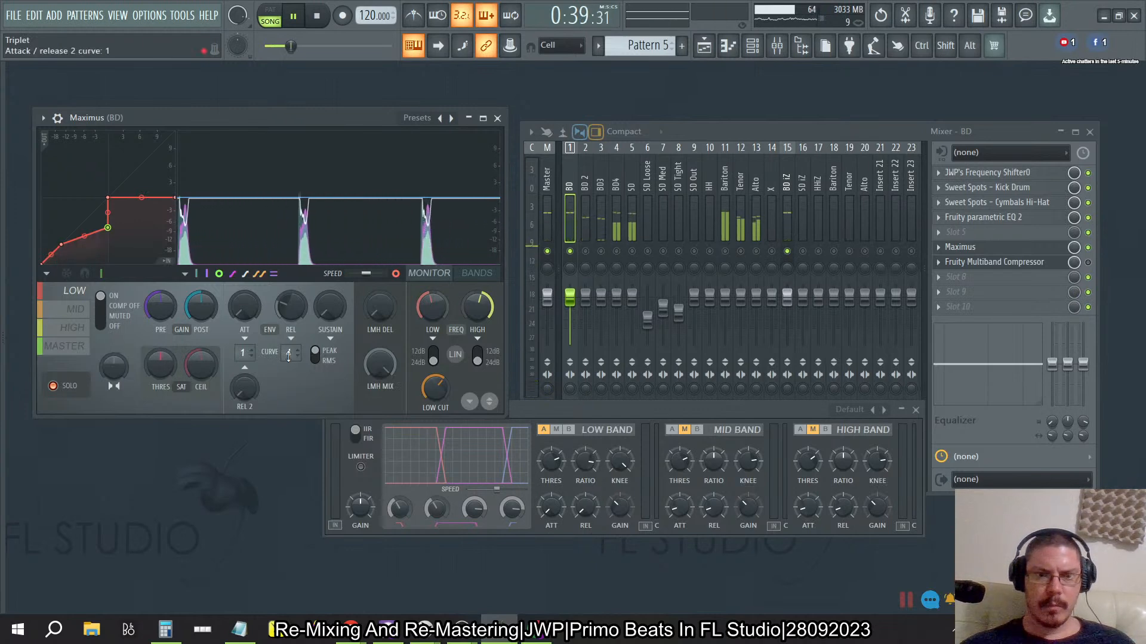
pyautogui.scroll(-2, 295, 356)
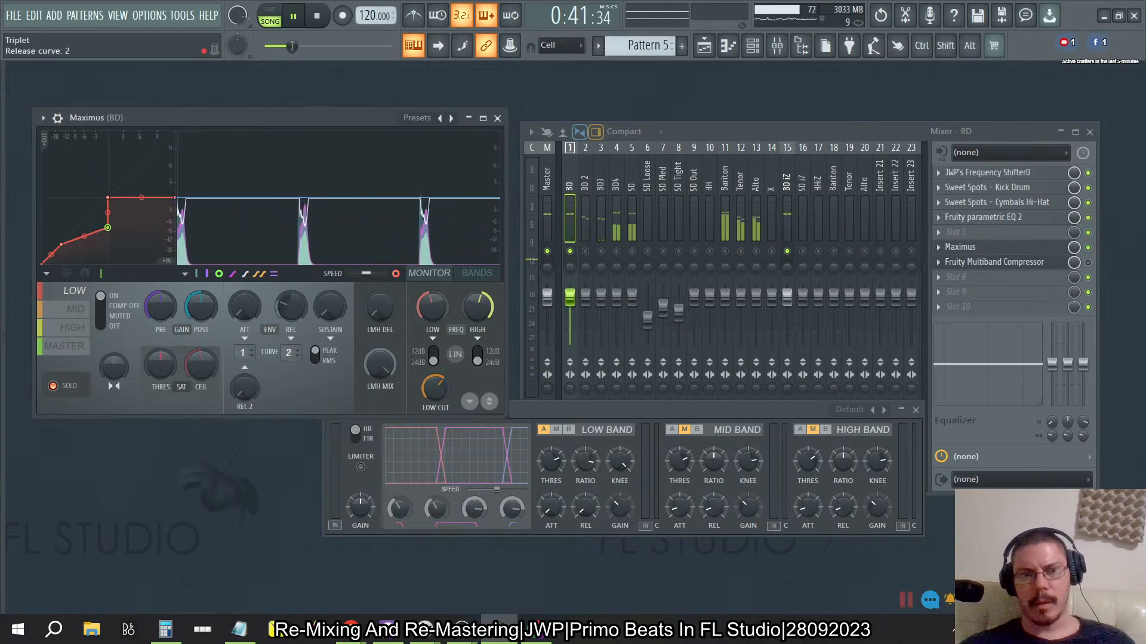
pyautogui.scroll(-1, 285, 354)
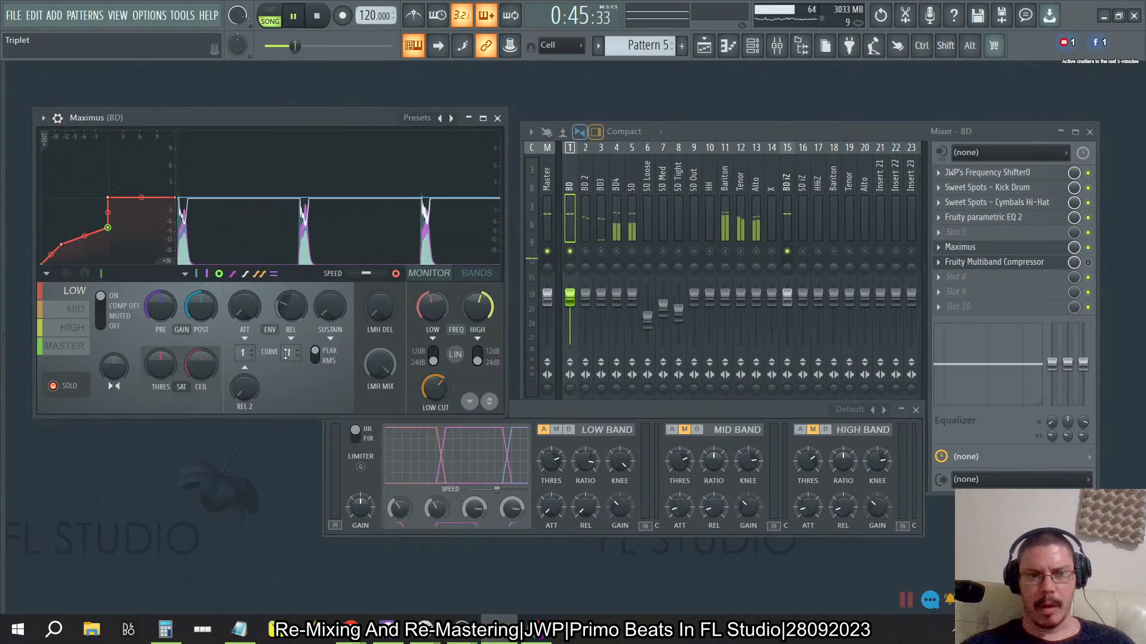
pyautogui.scroll(1, 286, 353)
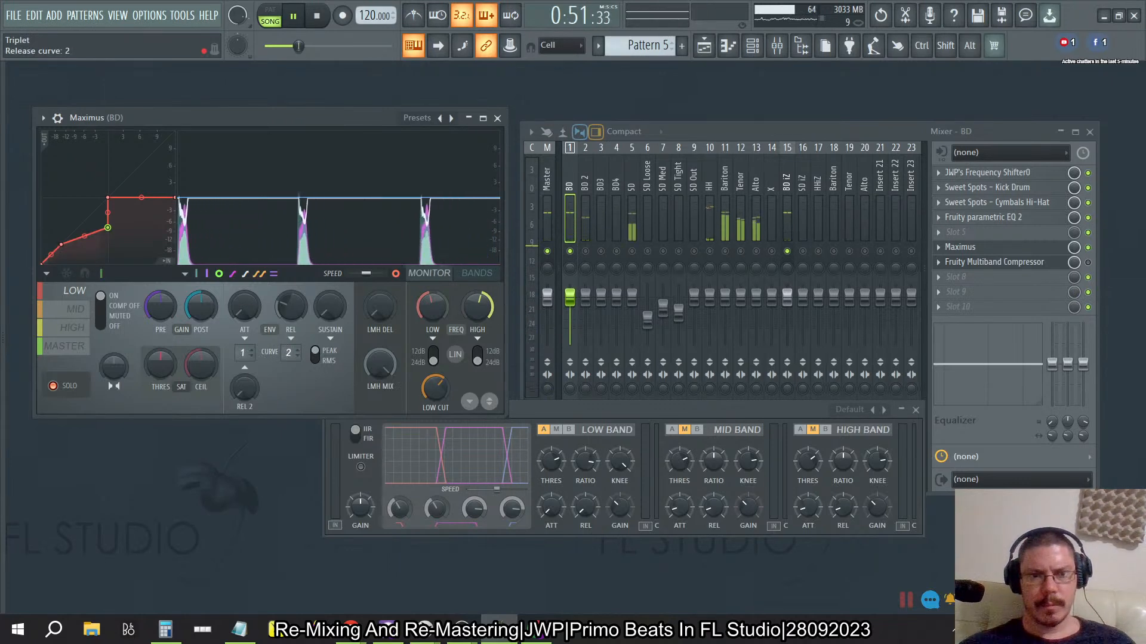
pyautogui.scroll(1, 288, 353)
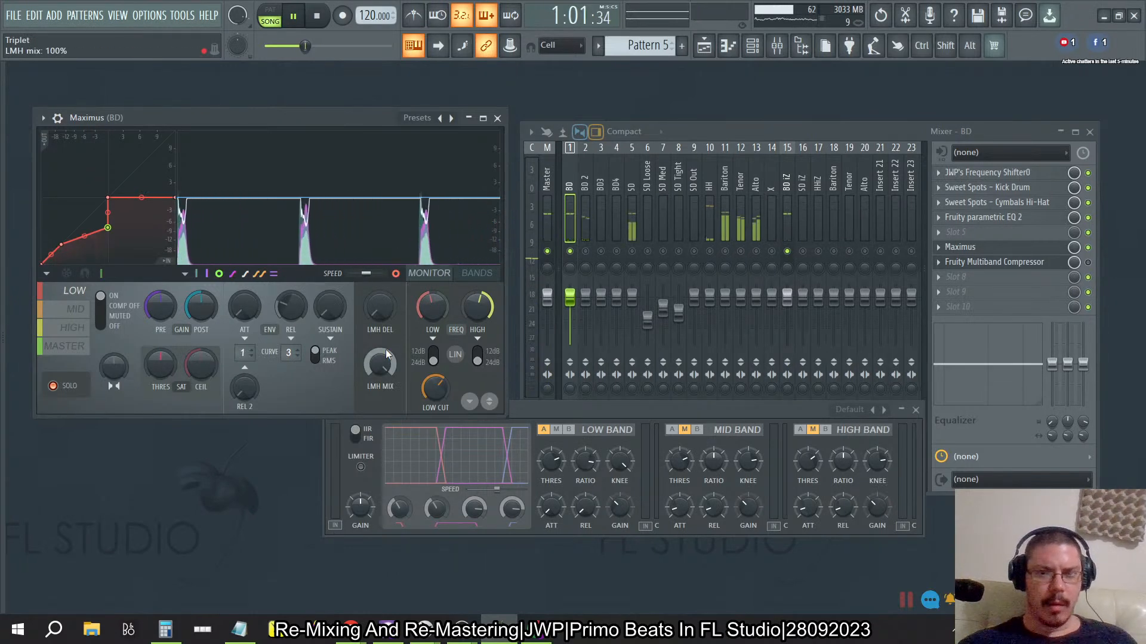
# Compare the Maximus low band with compression off and on, and raise its post gain to 6.0 dB.
pyautogui.click(102, 326)
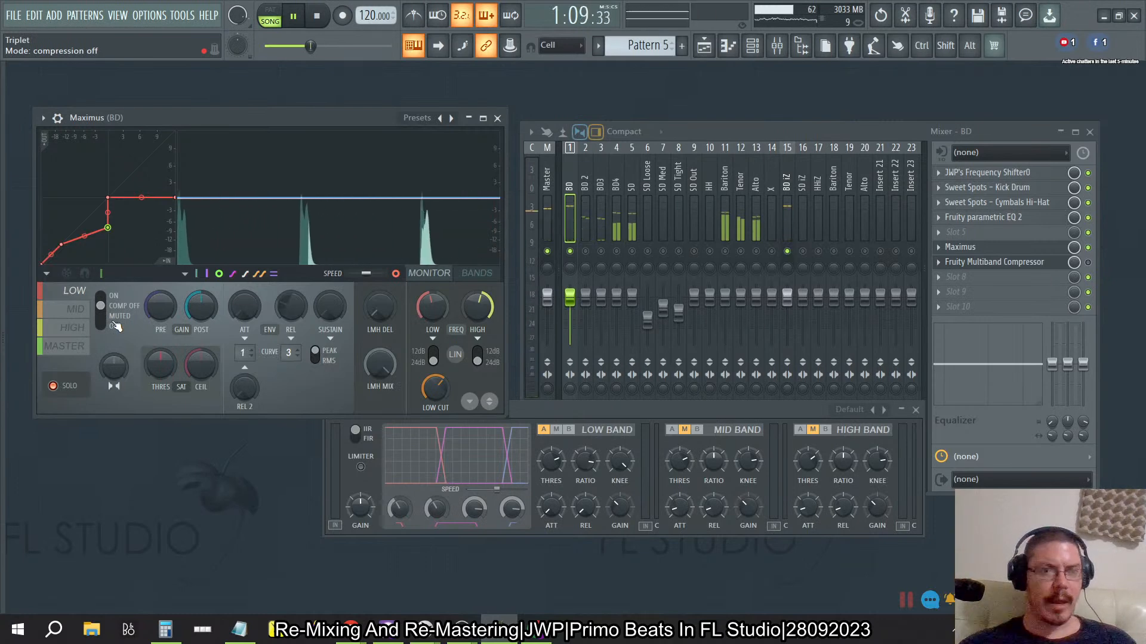
pyautogui.click(101, 297)
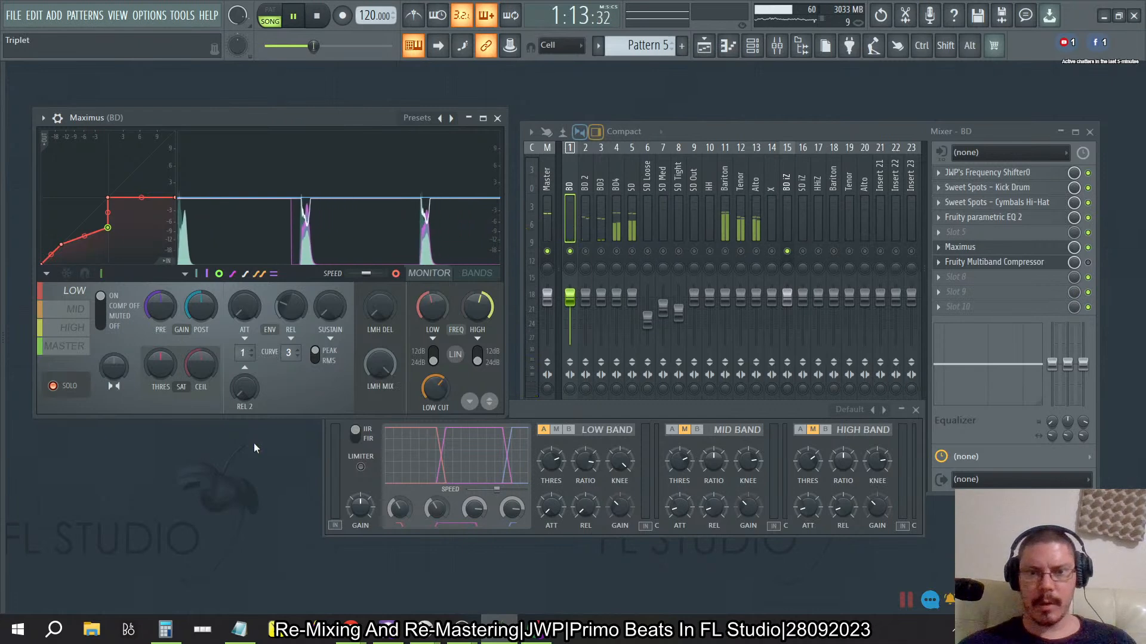
pyautogui.moveTo(209, 314); pyautogui.dragTo(208, 274)
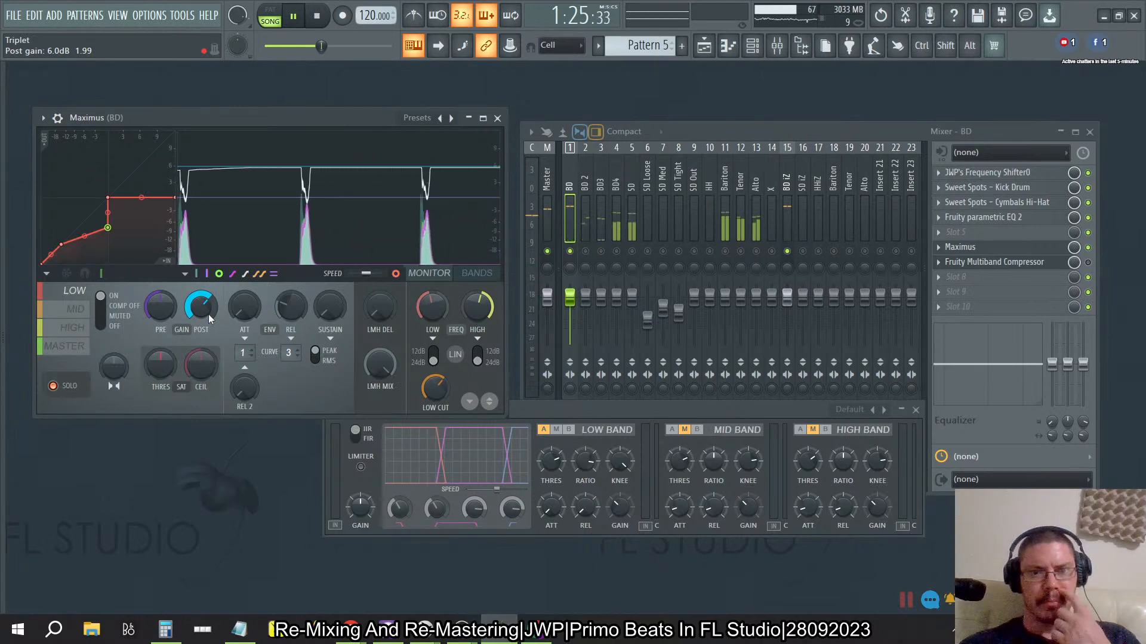
# Switch BD from Maximus to the multiband compressor, try its low band gain at 12.0 dB, and reset that gain.
pyautogui.click(617, 507)
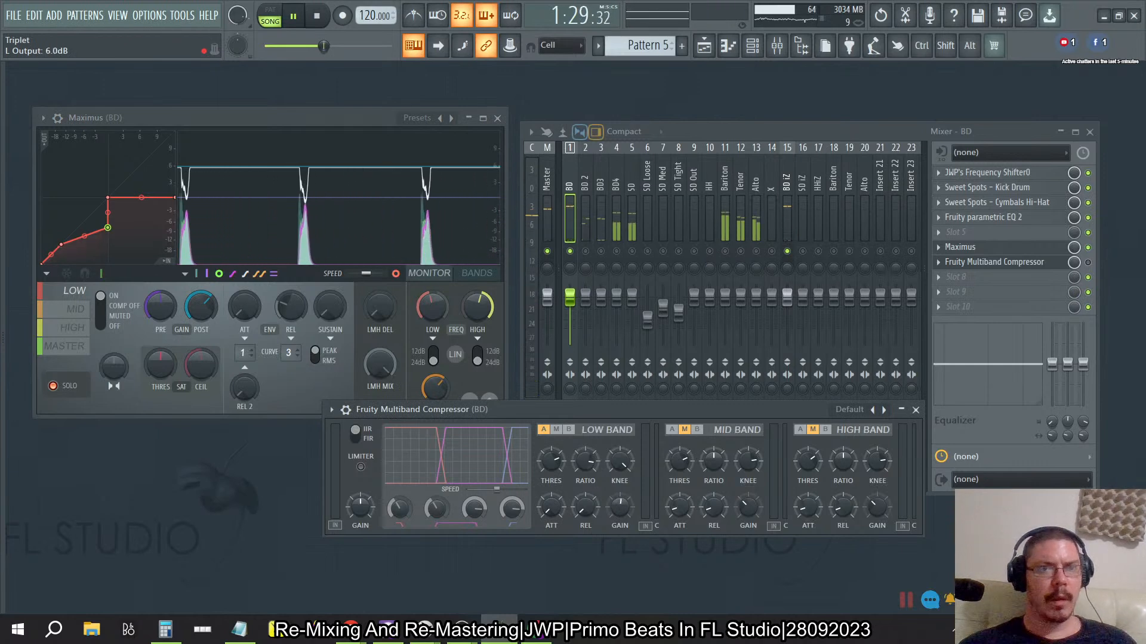
pyautogui.click(1088, 247)
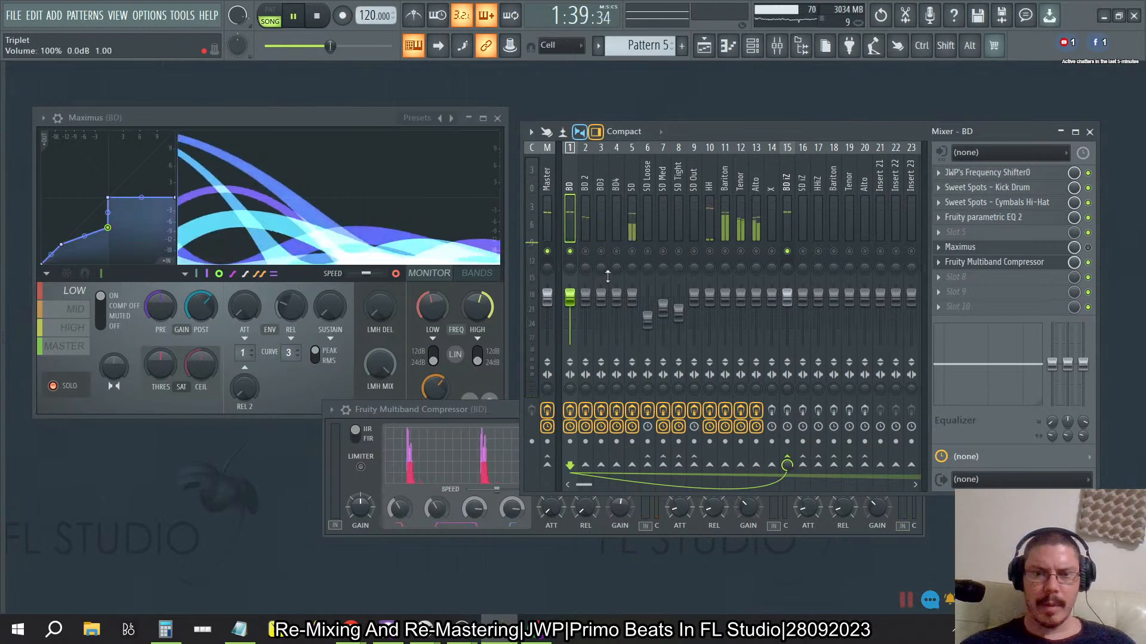
pyautogui.click(535, 524)
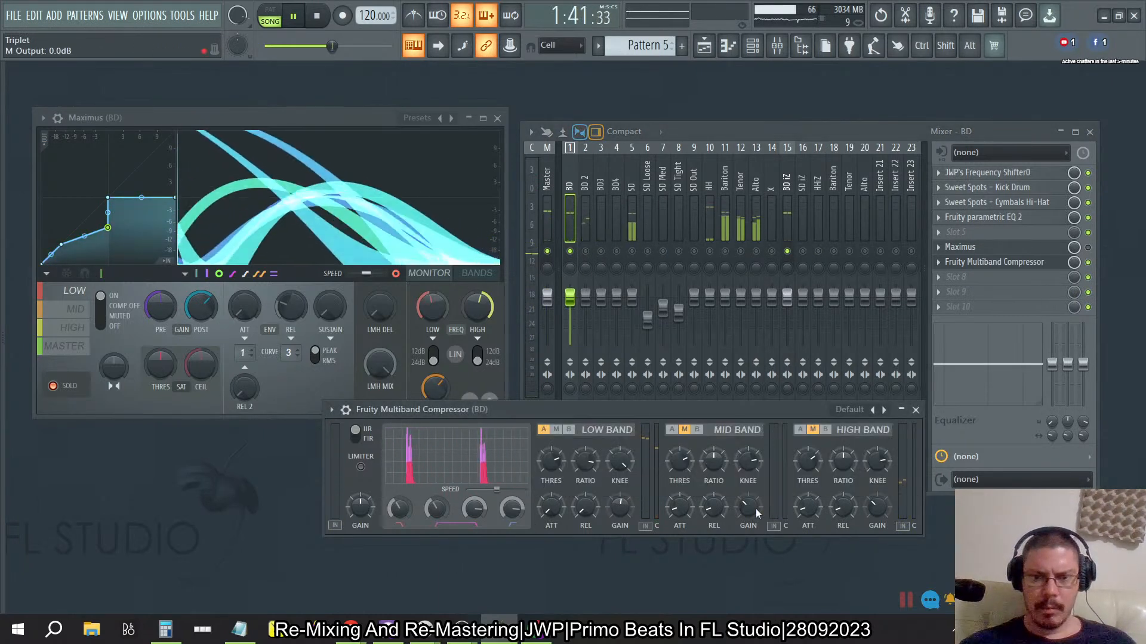
pyautogui.moveTo(624, 510); pyautogui.dragTo(625, 502)
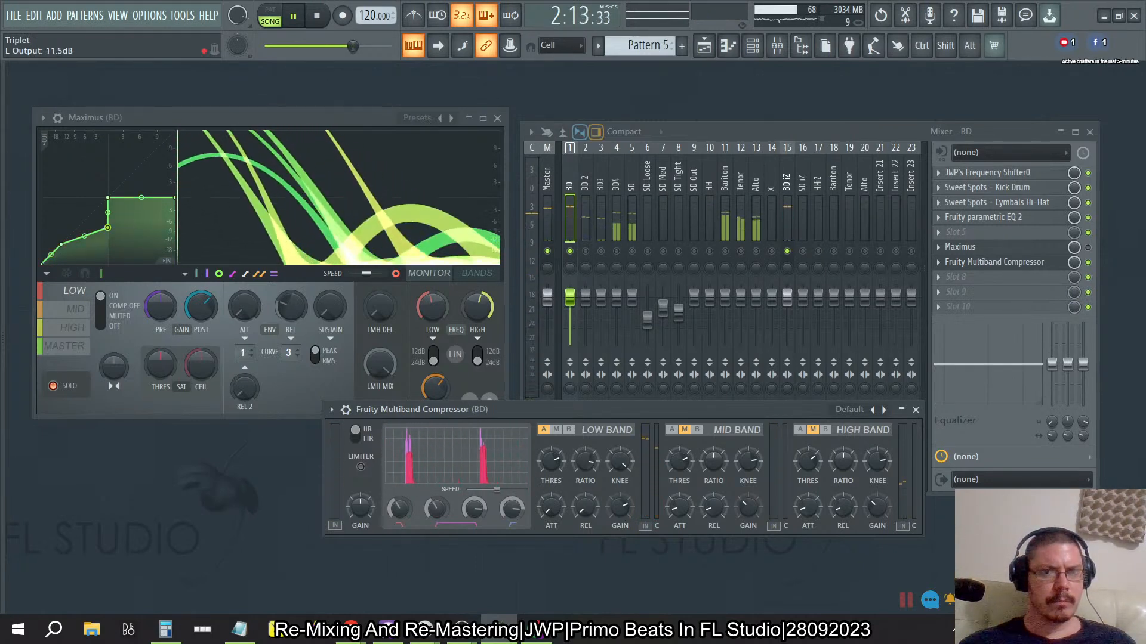
pyautogui.rightClick(625, 511)
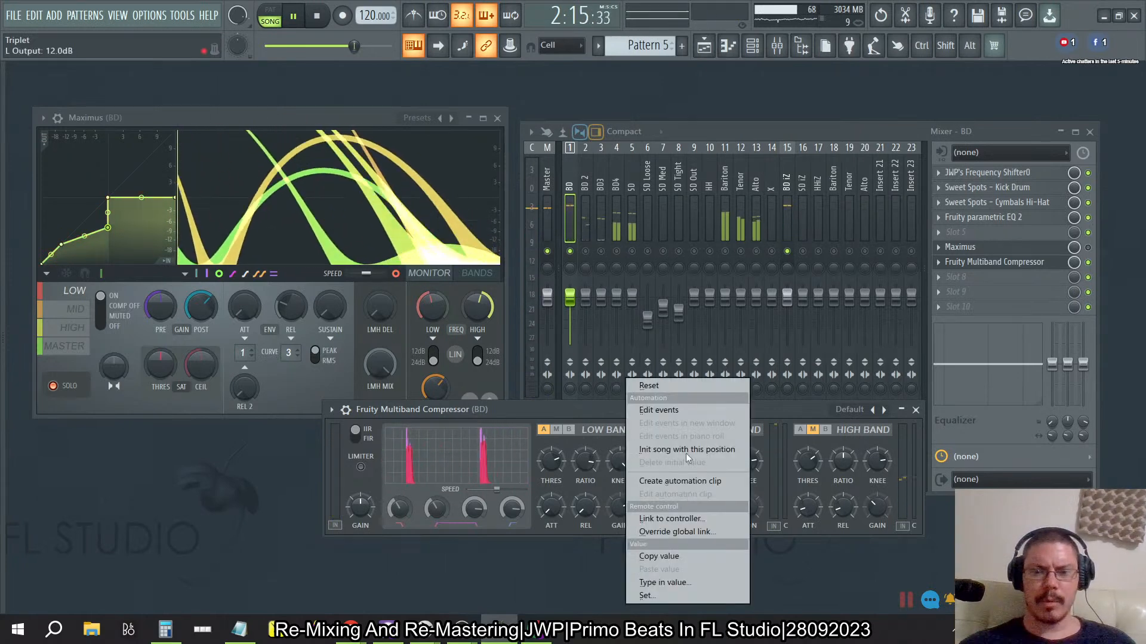
pyautogui.click(677, 387)
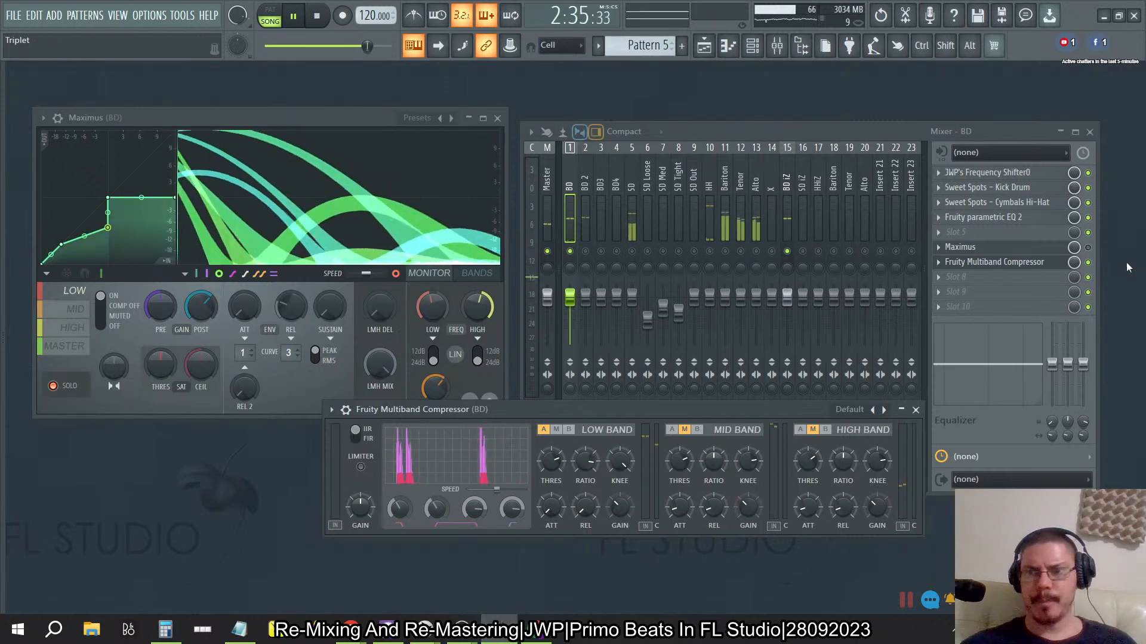
# Switch BD back to Maximus, reset the low band post gain, and raise it to 6.2 dB.
pyautogui.click(1088, 263)
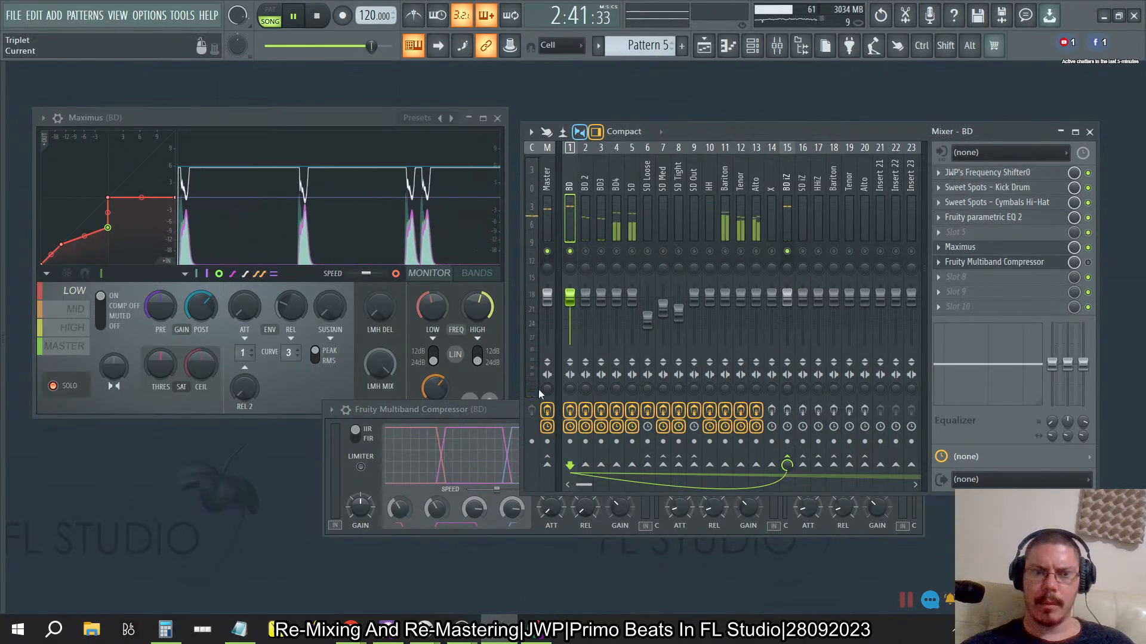
pyautogui.rightClick(202, 317)
pyautogui.click(223, 324)
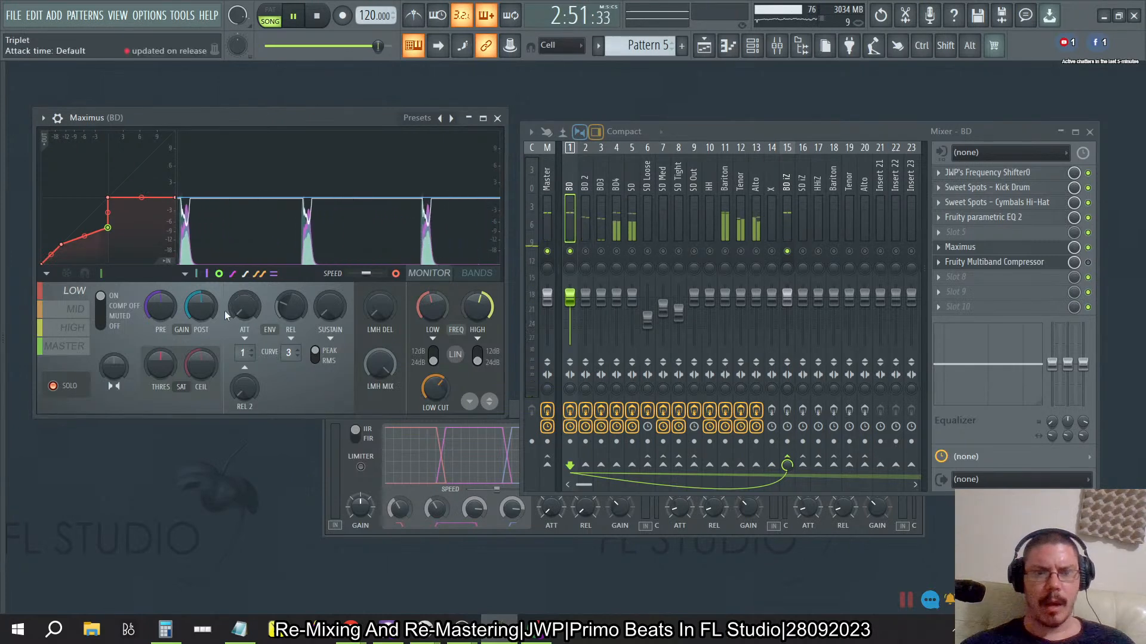
pyautogui.moveTo(201, 306); pyautogui.dragTo(200, 296)
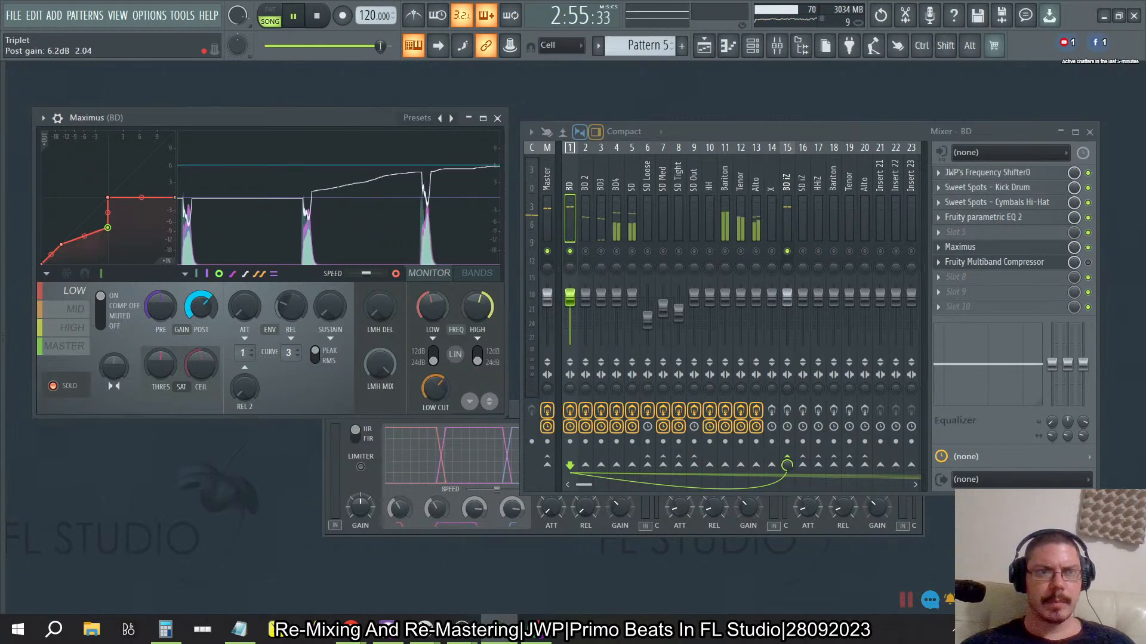
# Check the compressor's low band gain and compare BD through the compressor and Maximus, ending on Maximus.
pyautogui.click(463, 532)
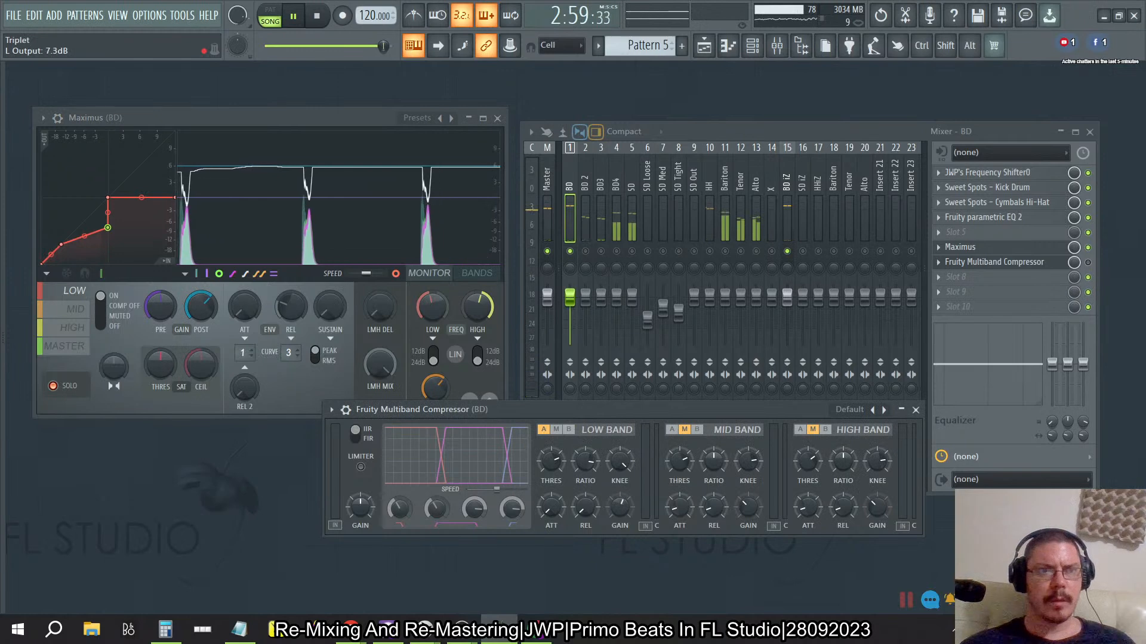
pyautogui.rightClick(621, 513)
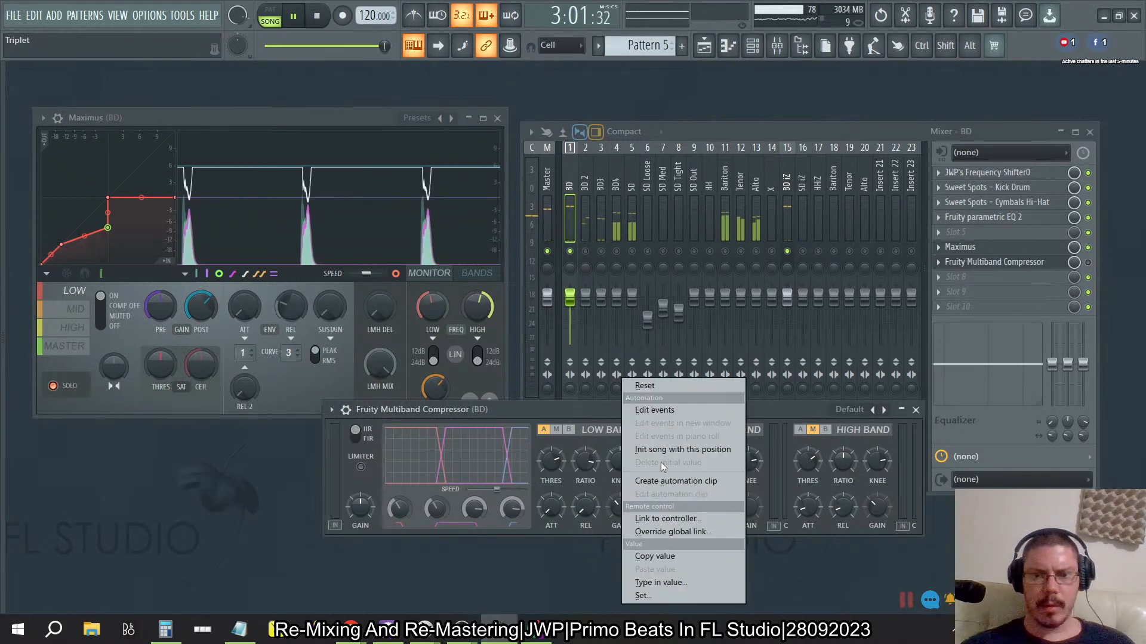
pyautogui.press('Escape')
pyautogui.click(1088, 262)
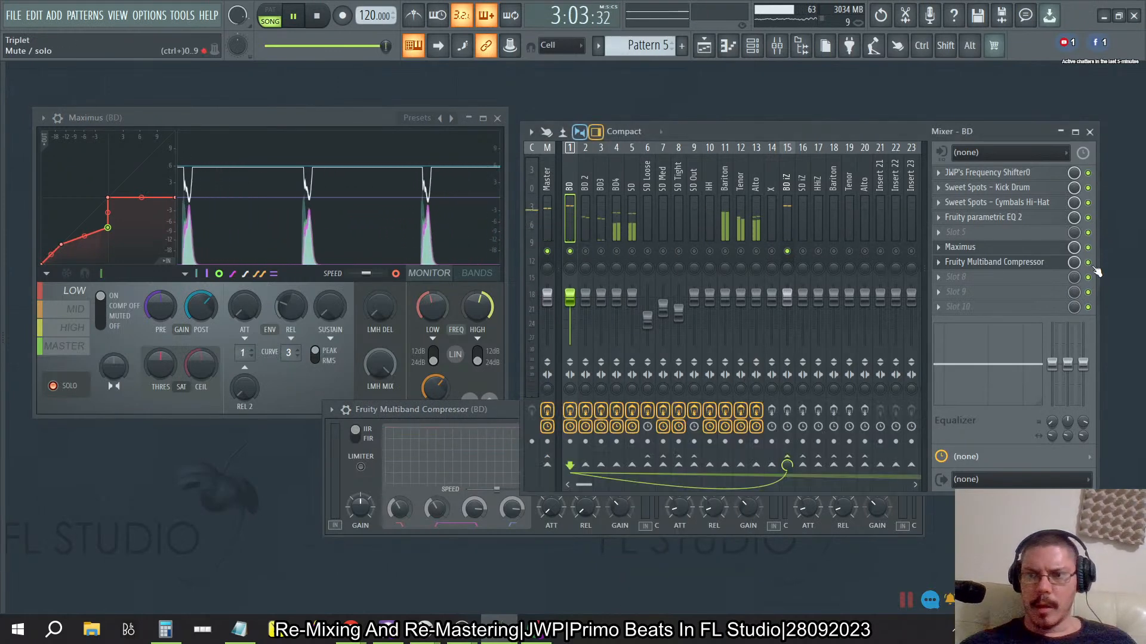
pyautogui.click(509, 415)
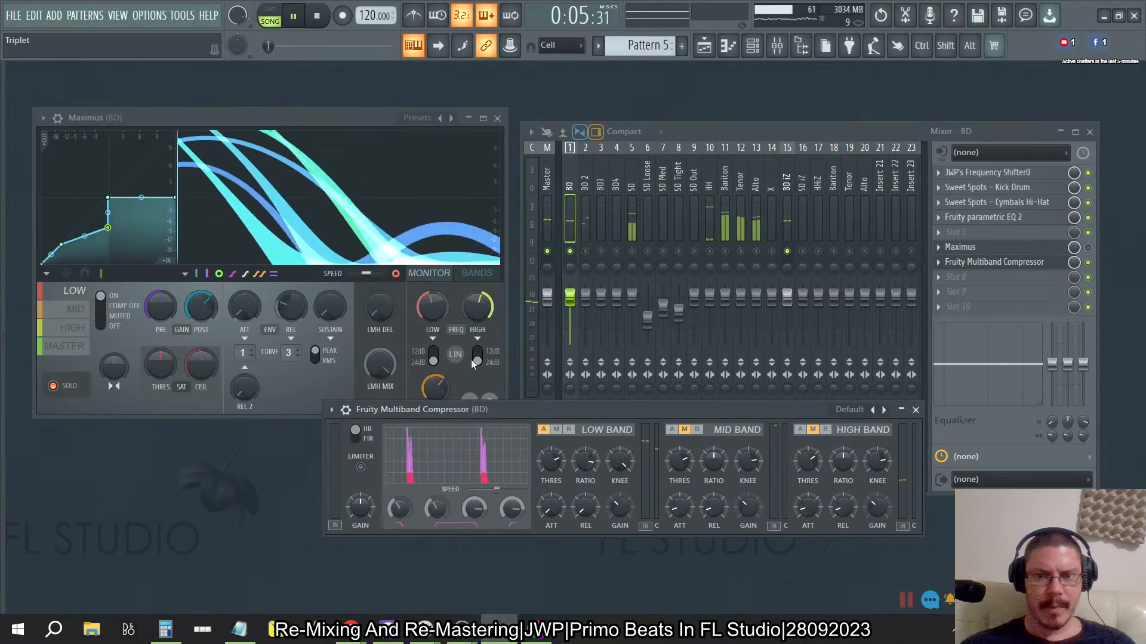
pyautogui.click(1088, 247)
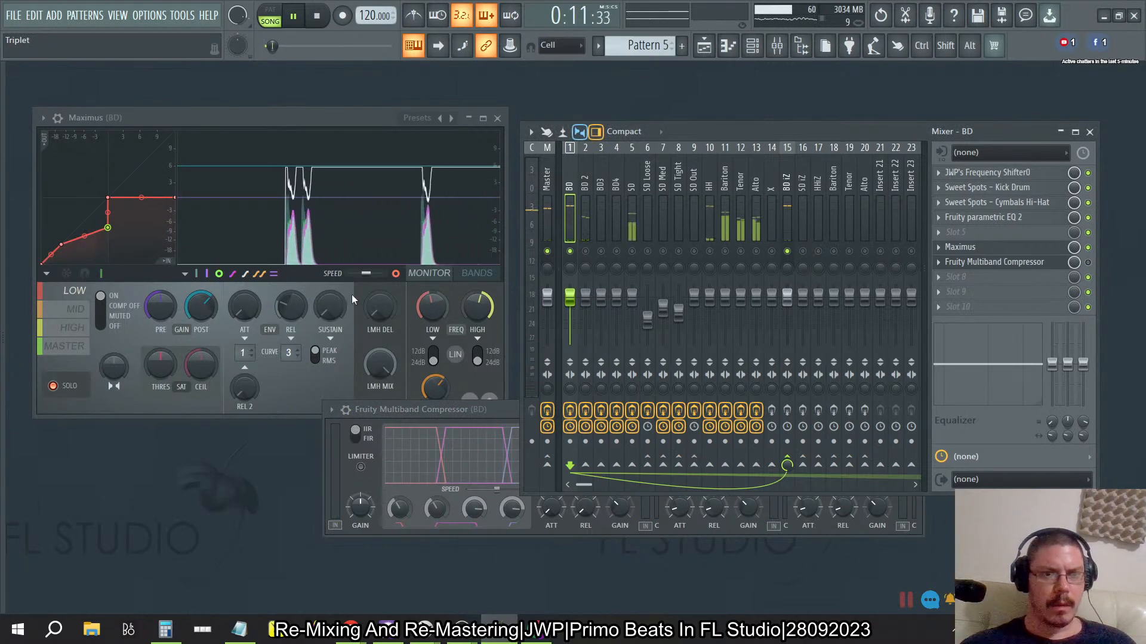
# Audition the soloed mid band of BD's Maximus, bypass and re-enable the plugin for comparison, and audition the high band.
pyautogui.click(76, 309)
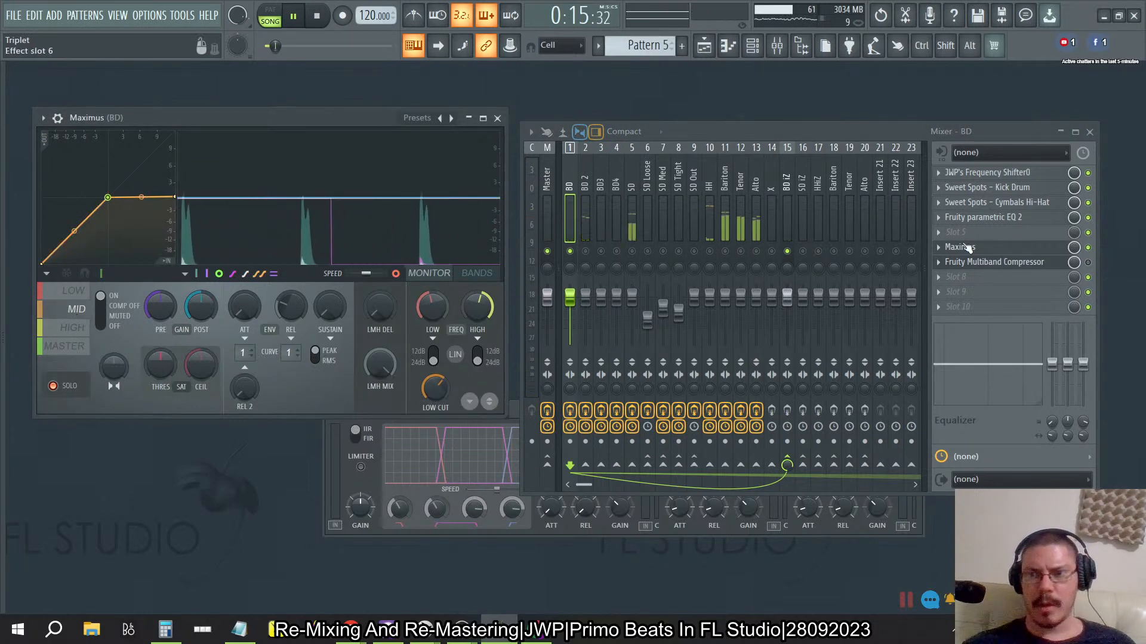
pyautogui.click(1088, 248)
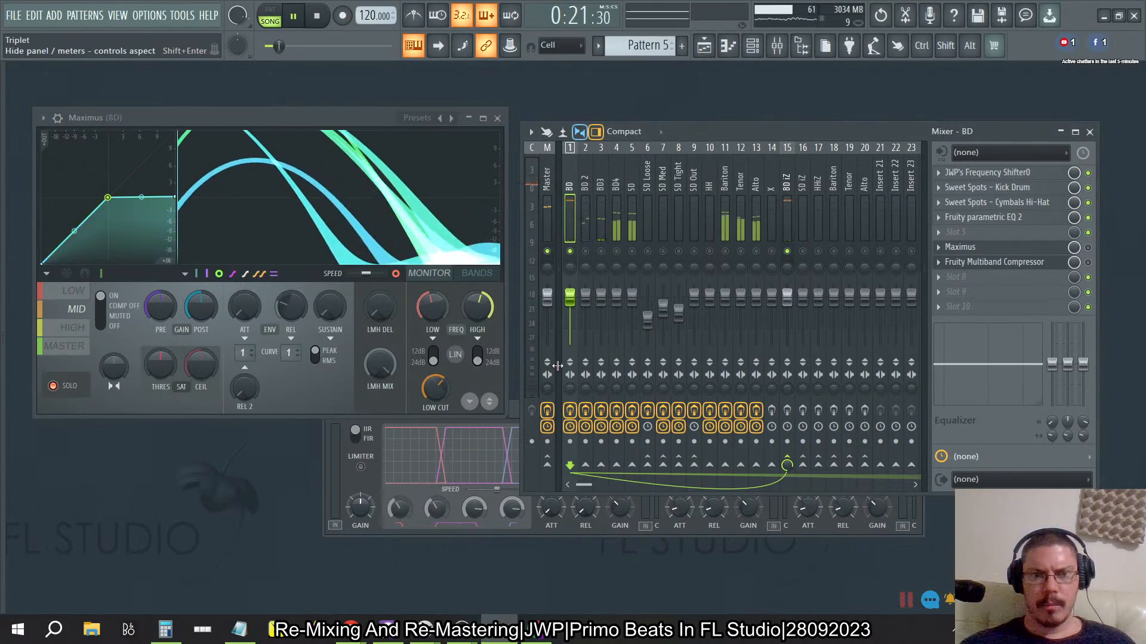
pyautogui.click(1088, 248)
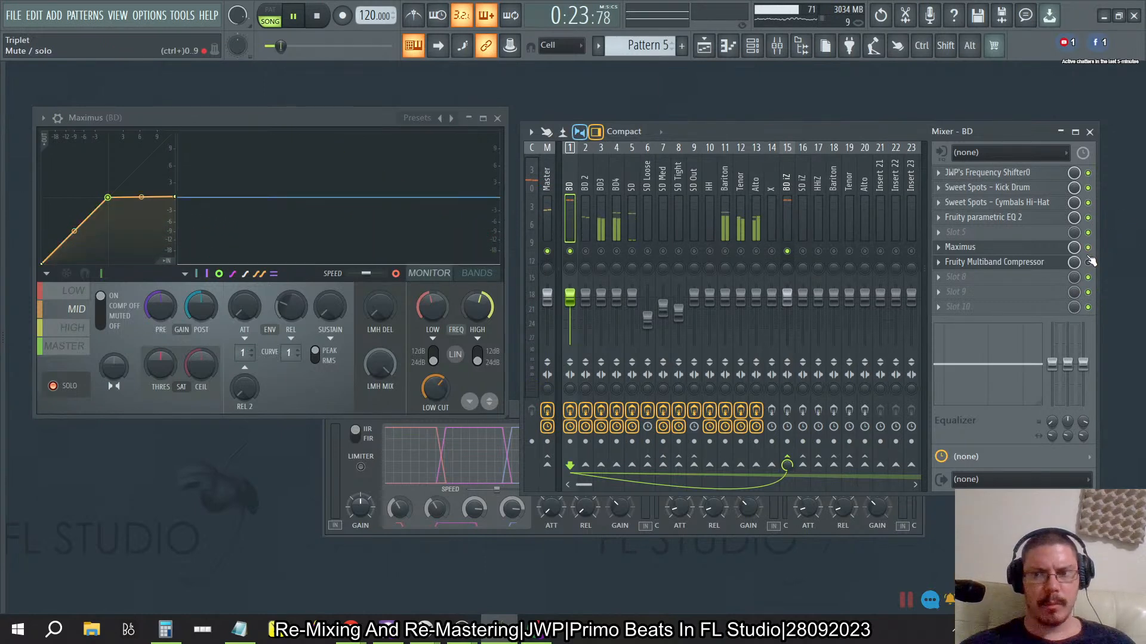
pyautogui.click(86, 327)
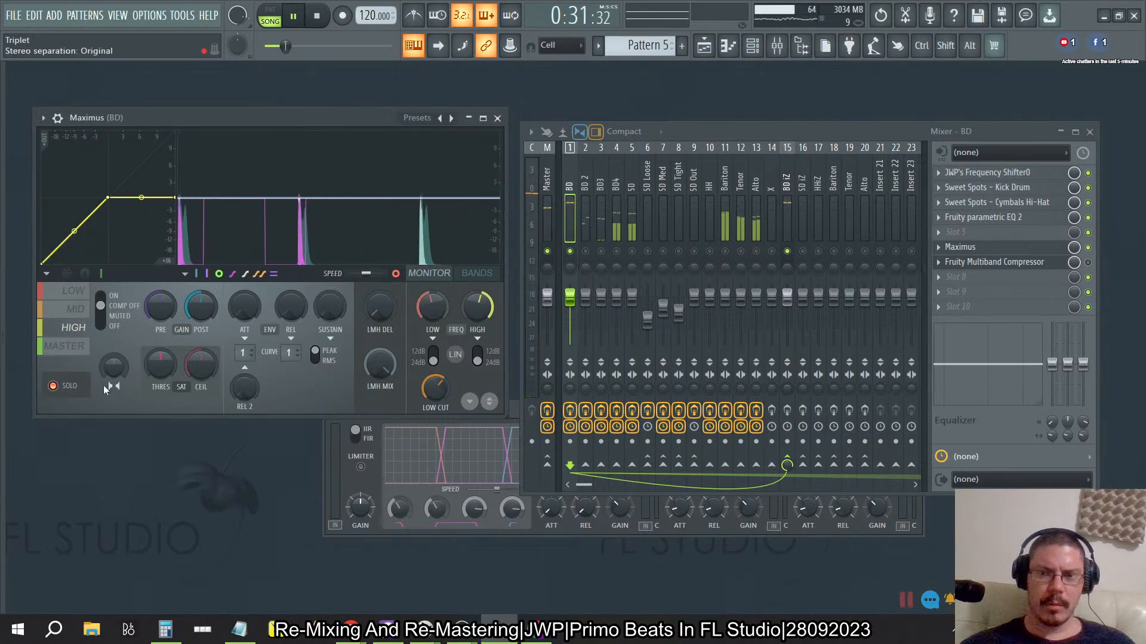
# Open Maximus on the BD 2 track and copy the settings of BD's Maximus onto it.
pyautogui.click(587, 181)
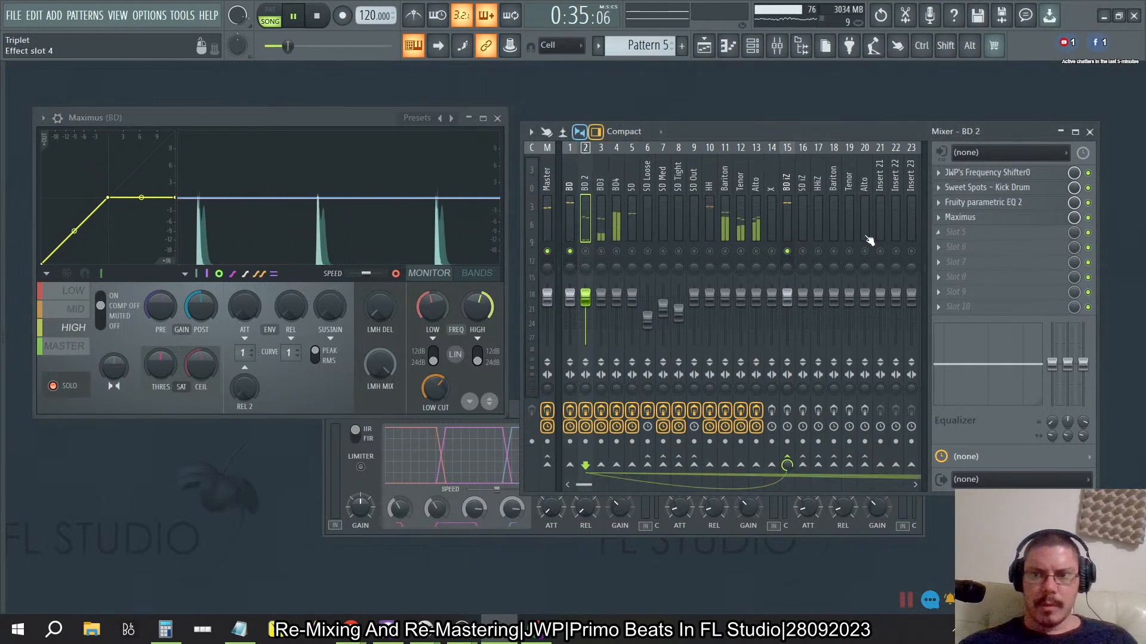
pyautogui.click(993, 220)
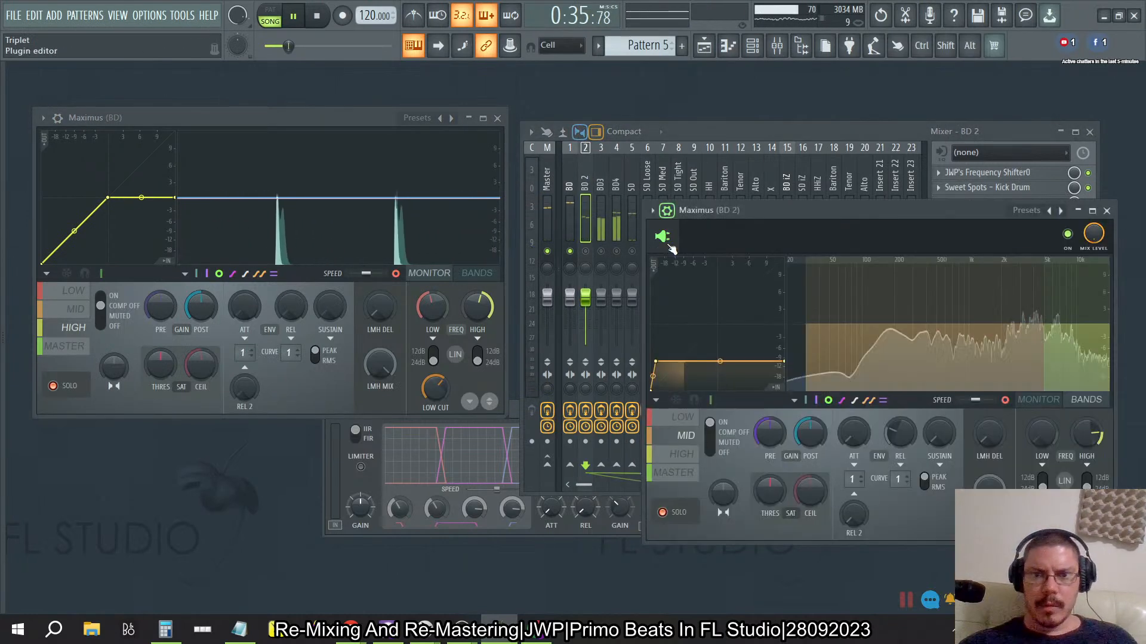
pyautogui.click(41, 119)
pyautogui.moveTo(66, 195); pyautogui.dragTo(786, 215)
# Open Maximus on the BD3 track and copy the settings of BD's Maximus onto it.
pyautogui.click(602, 181)
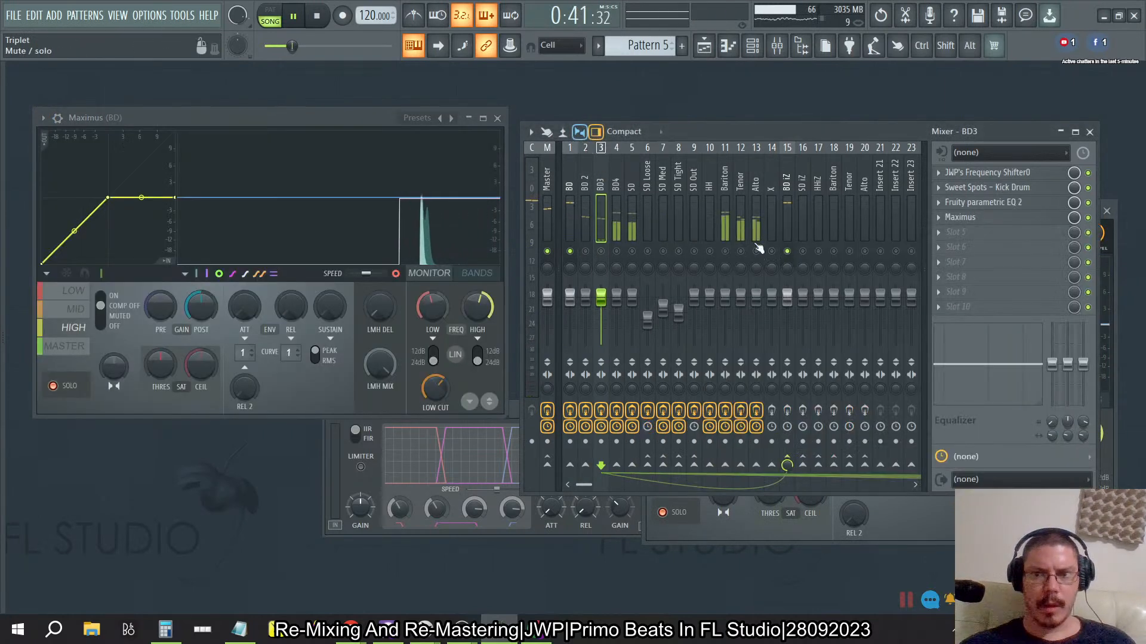
pyautogui.click(979, 220)
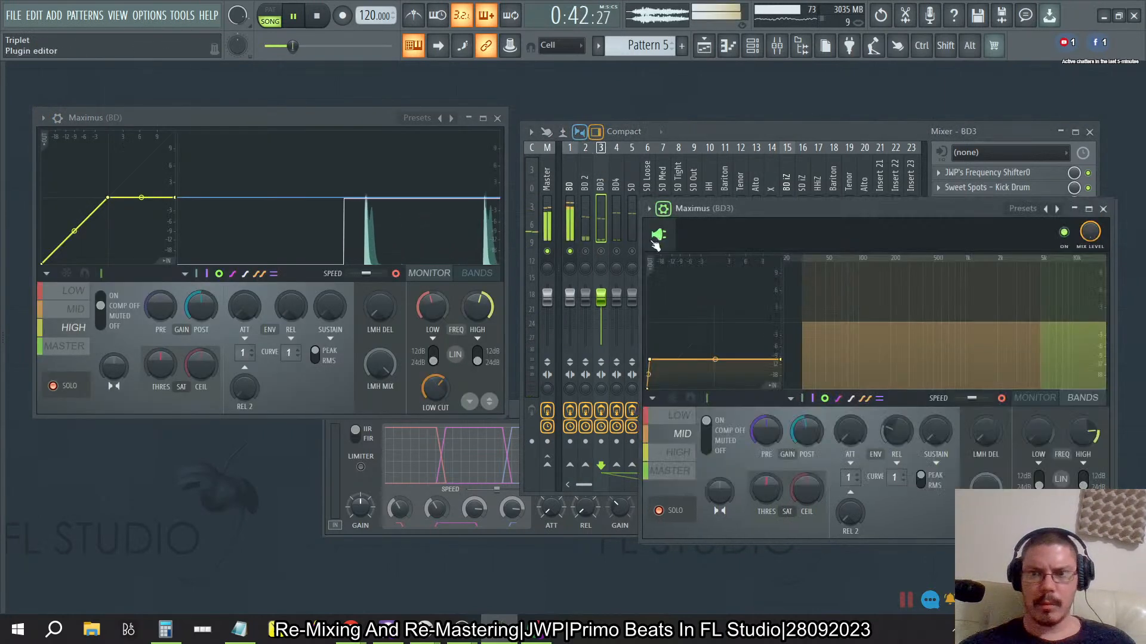
pyautogui.click(42, 118)
pyautogui.moveTo(65, 197); pyautogui.dragTo(816, 213)
# Open Maximus on the BD4 track and copy the settings of BD's Maximus onto it.
pyautogui.click(621, 175)
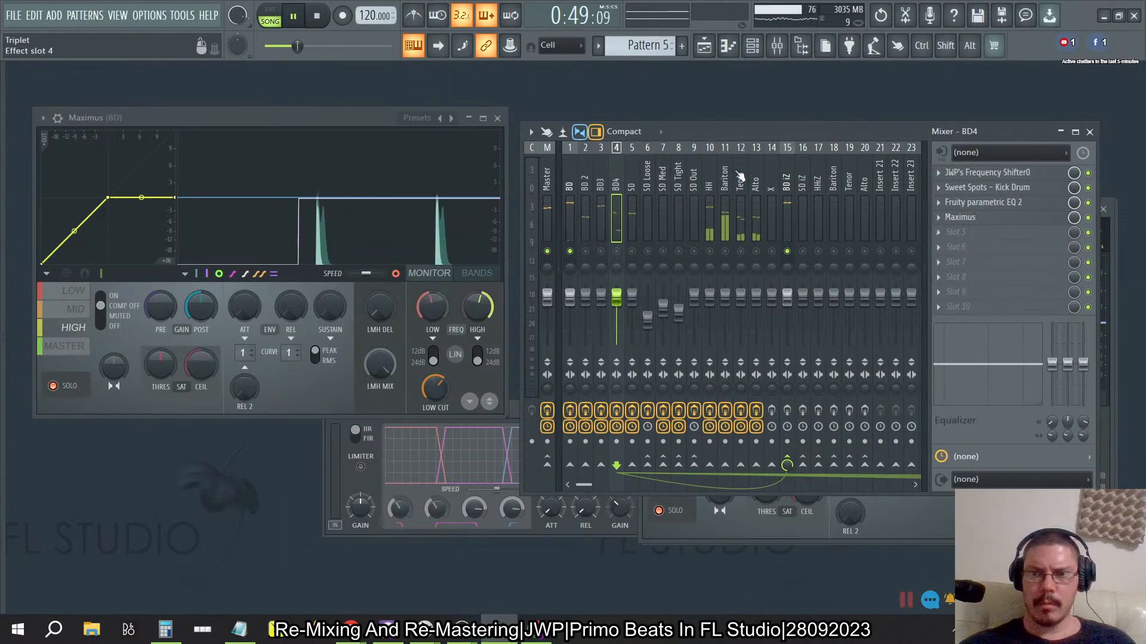
pyautogui.click(960, 218)
pyautogui.click(43, 117)
pyautogui.moveTo(66, 197); pyautogui.dragTo(729, 240)
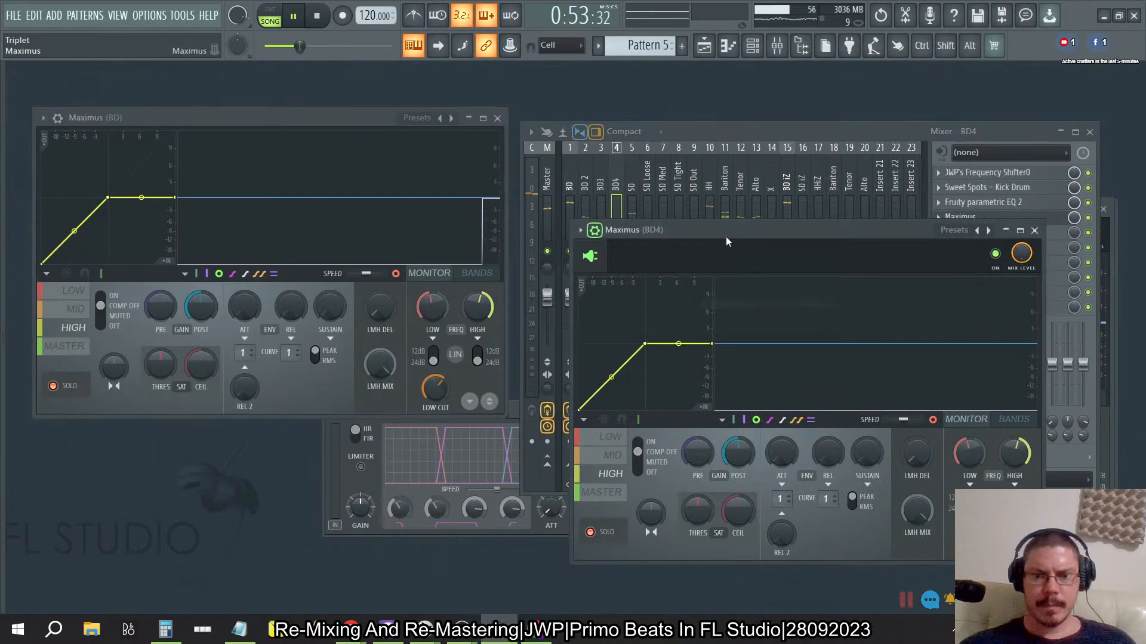
# Turn off band solo in the Maximus plugins on the BD3 and BD 2 tracks.
pyautogui.click(601, 179)
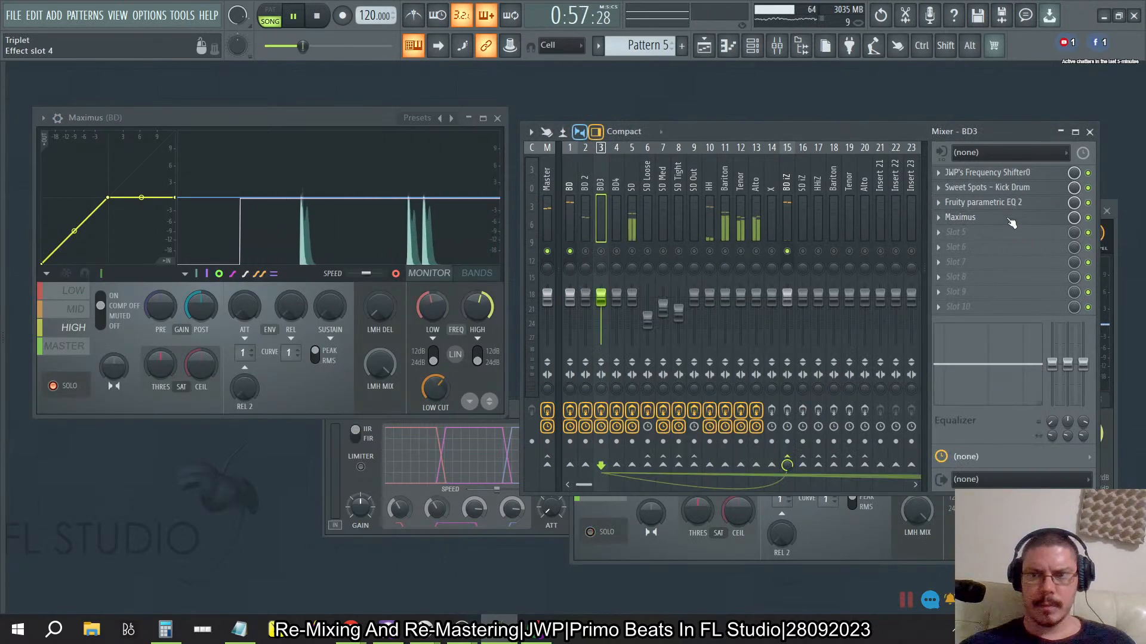
pyautogui.click(1008, 217)
pyautogui.click(659, 510)
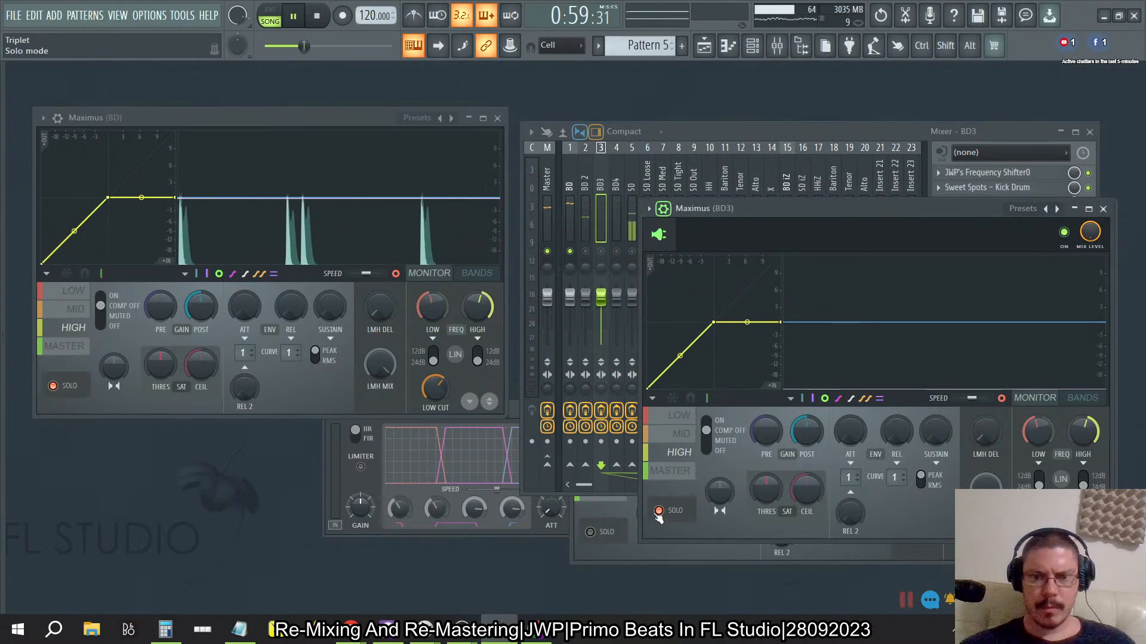
pyautogui.click(583, 181)
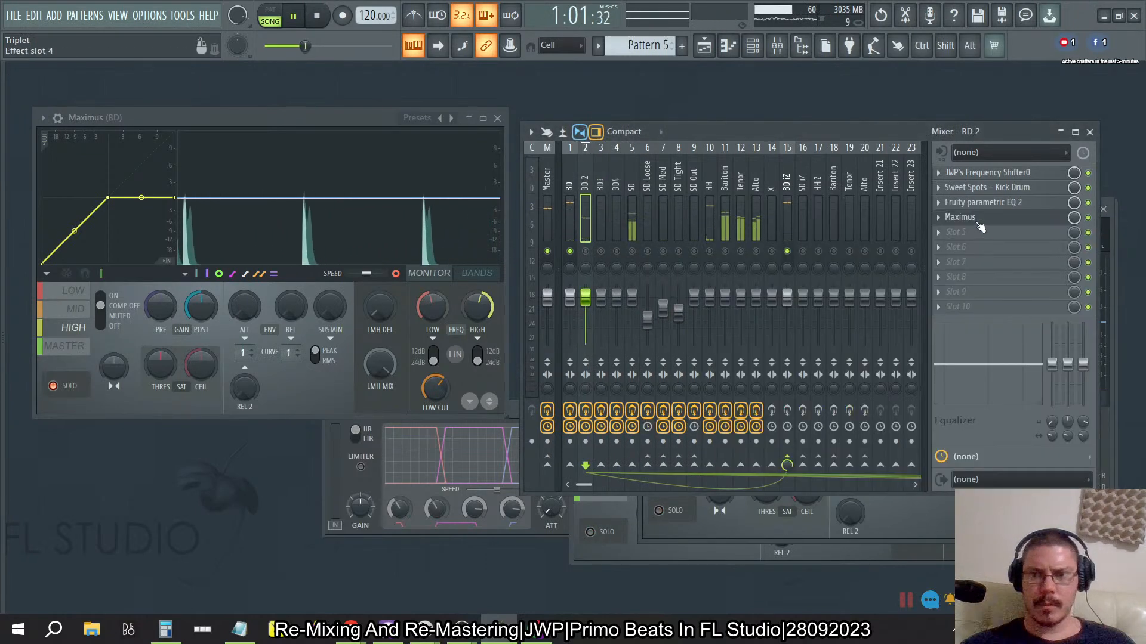
pyautogui.click(983, 202)
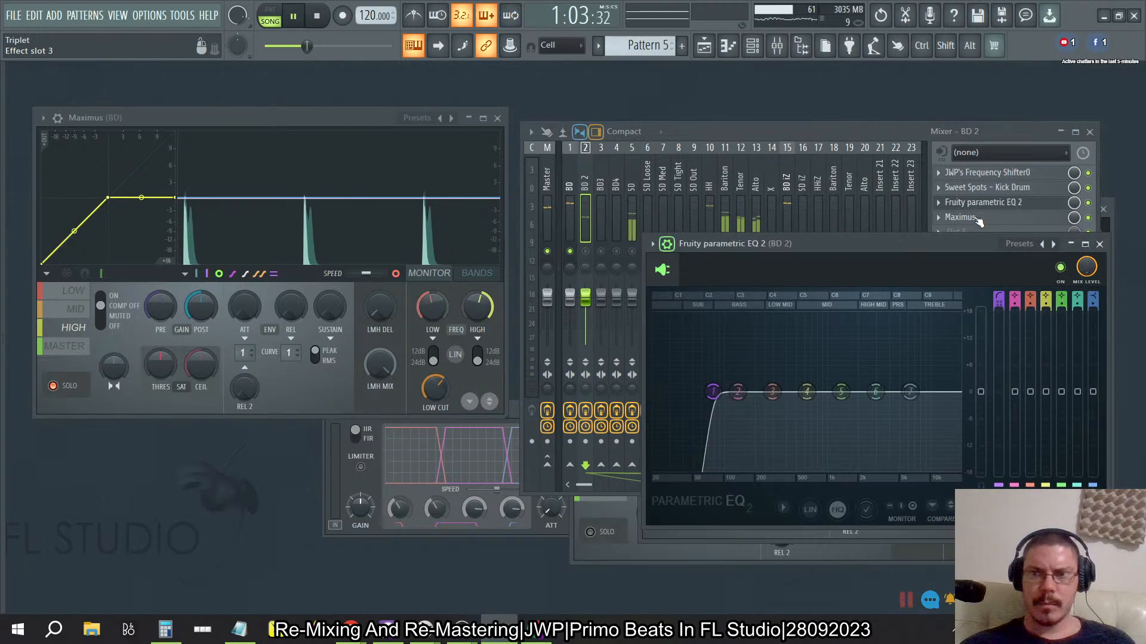
pyautogui.click(1100, 244)
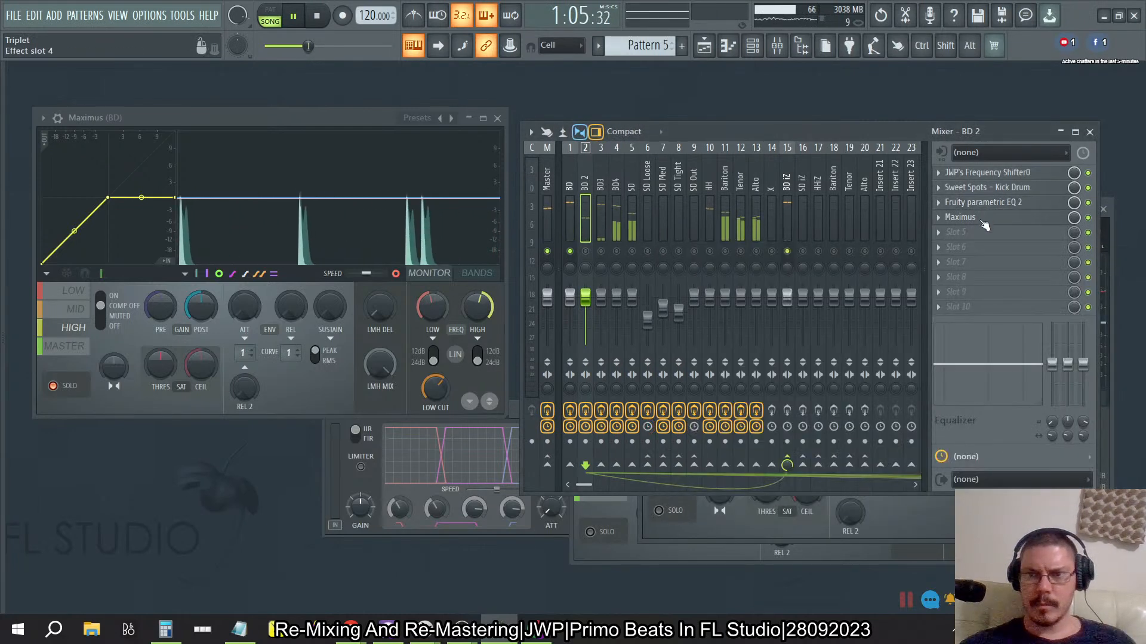
pyautogui.click(990, 218)
pyautogui.click(663, 512)
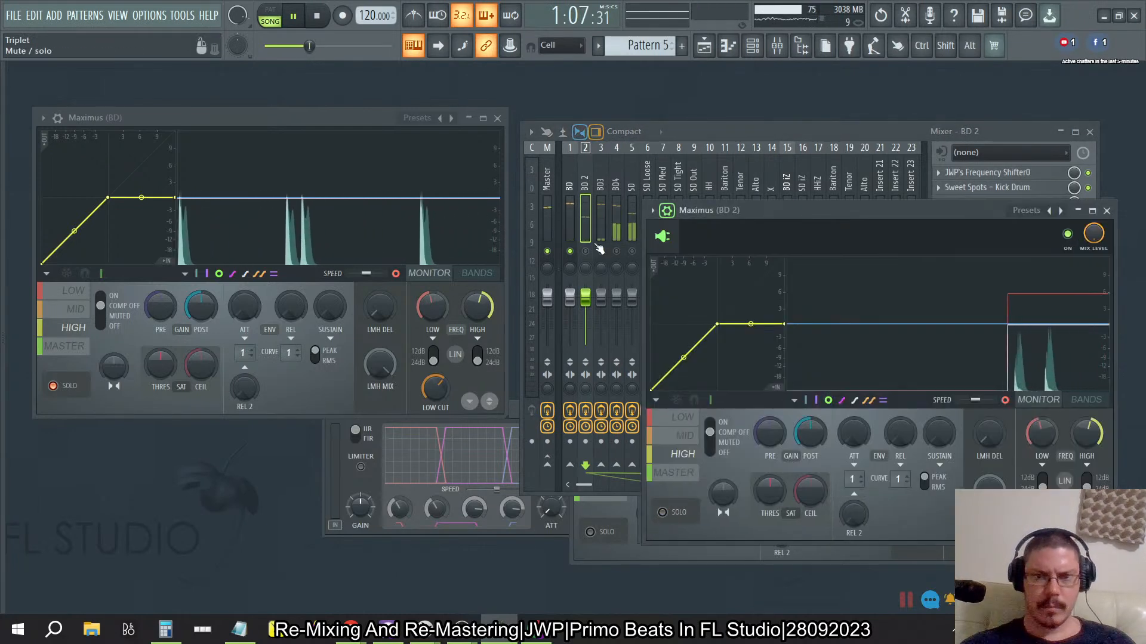
# Return to Maximus on the BD track and stop playback.
pyautogui.click(569, 206)
pyautogui.click(1002, 249)
pyautogui.click(995, 249)
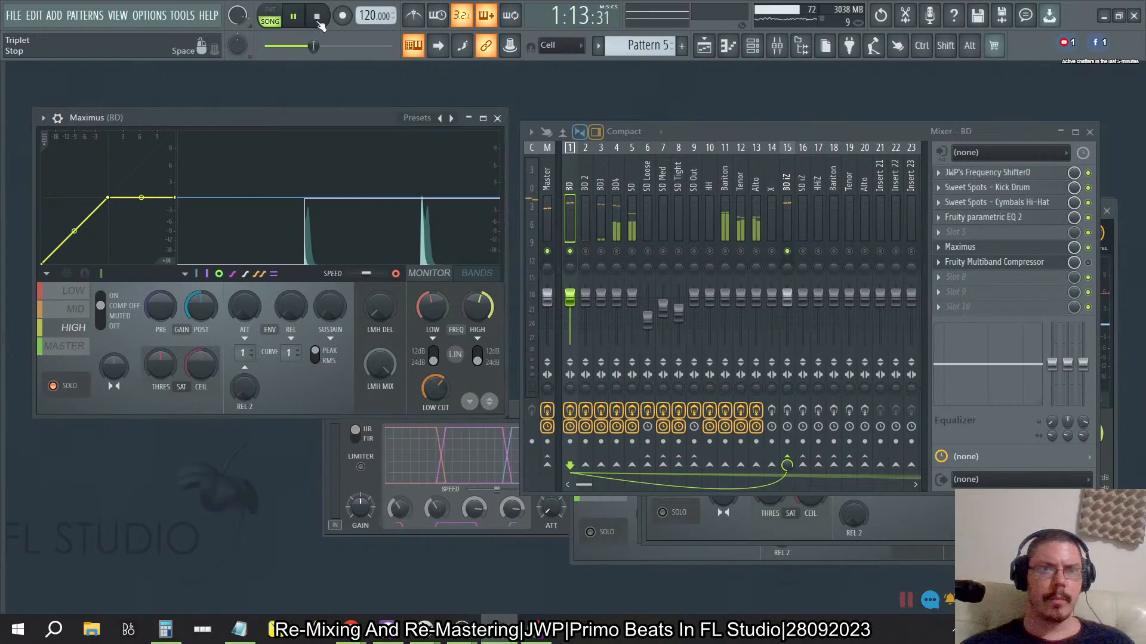
pyautogui.click(317, 18)
# Show the full arrangement in the playlist with the mixer and channel rack open over it.
pyautogui.click(704, 48)
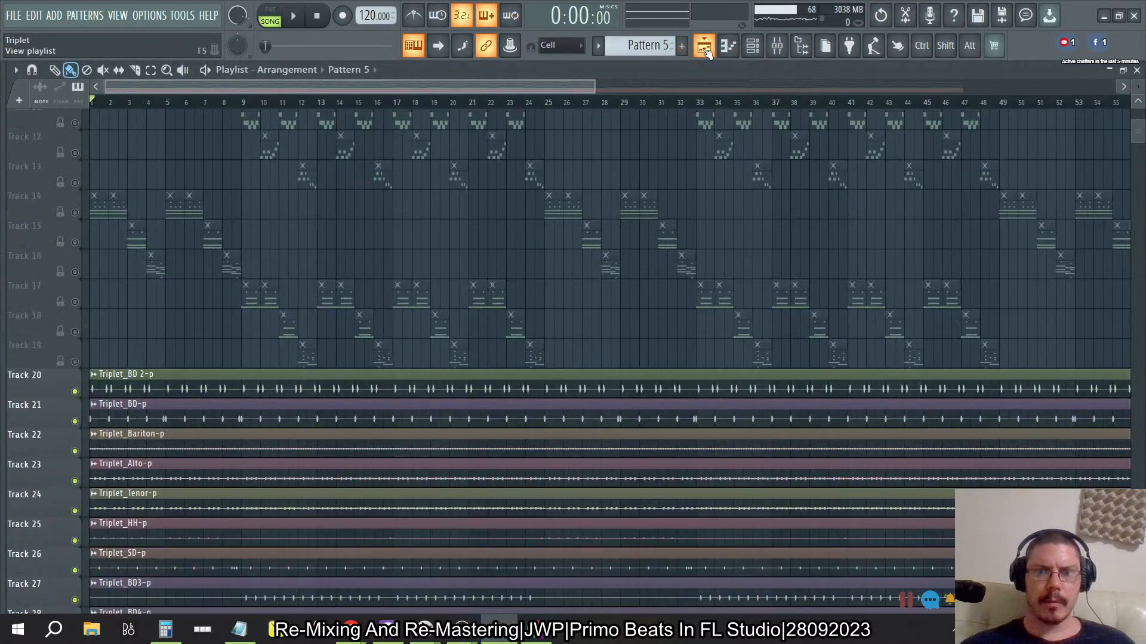
pyautogui.keyDown('ctrl'); pyautogui.rightClick(572, 248); pyautogui.keyUp('ctrl')
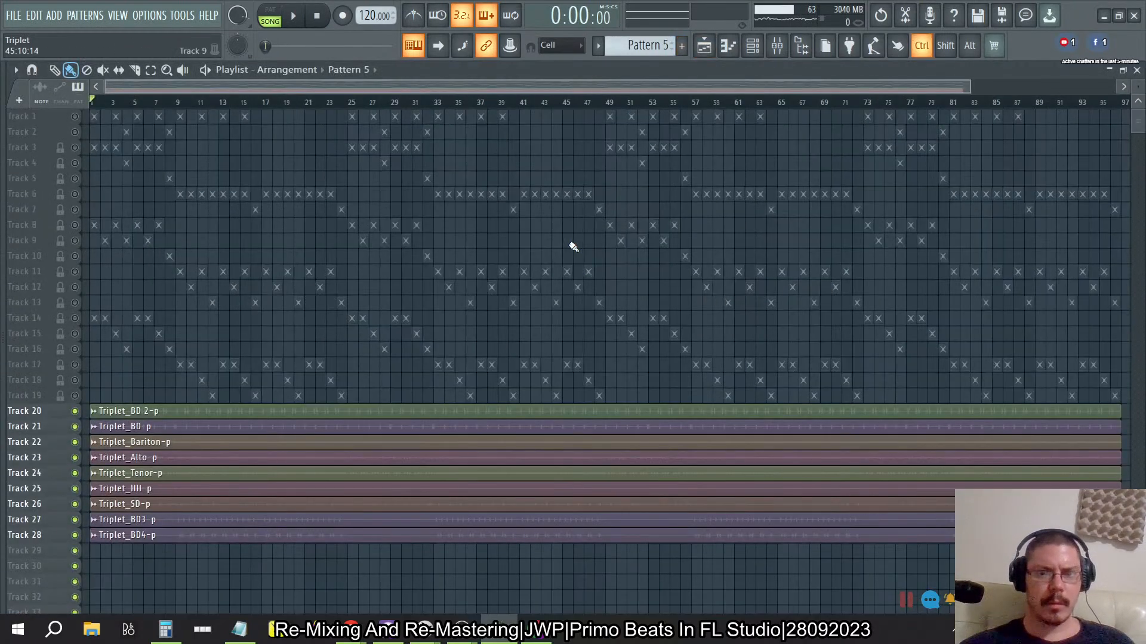
pyautogui.click(782, 51)
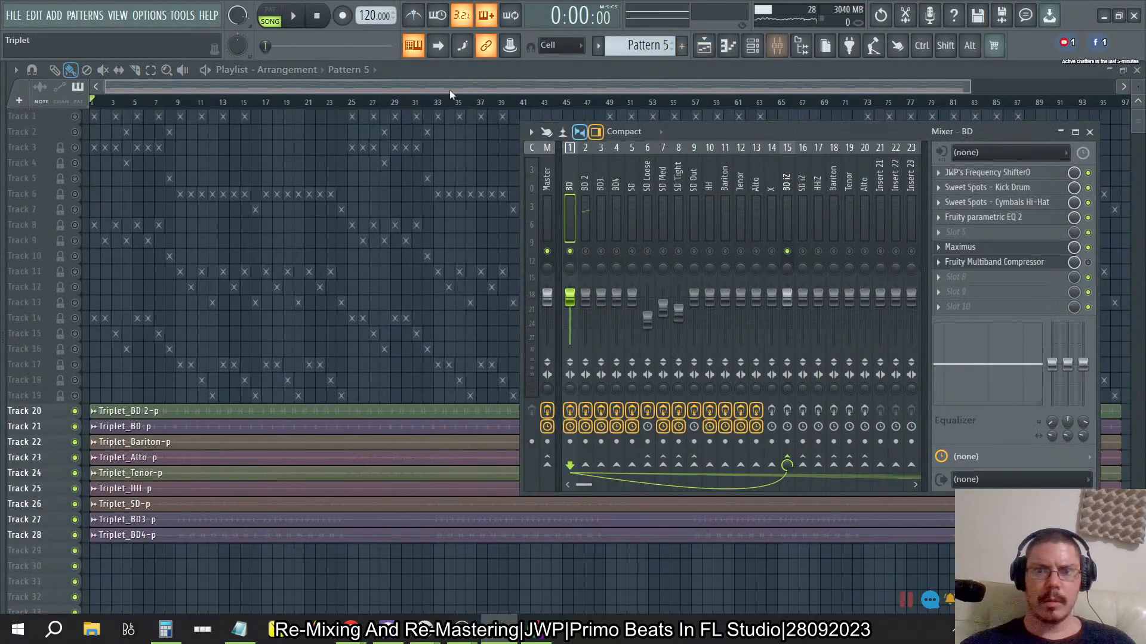
pyautogui.click(752, 49)
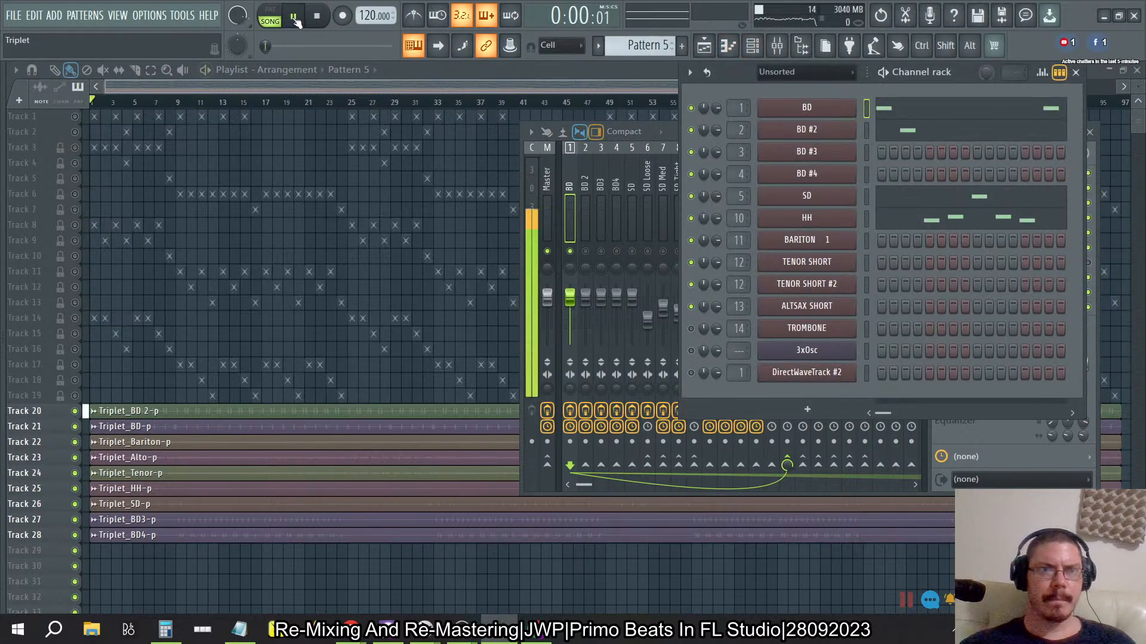
# Bring the mixer forward, take the BD track out of solo, and play the full mix from the start.
pyautogui.click(293, 17)
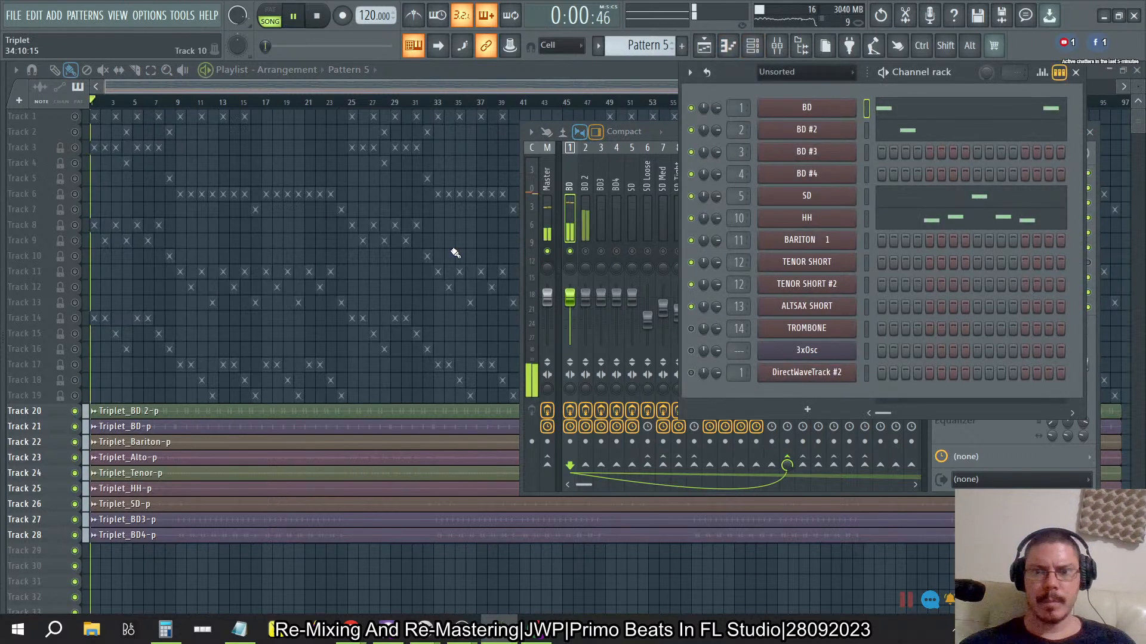
pyautogui.click(774, 45)
pyautogui.press('space')
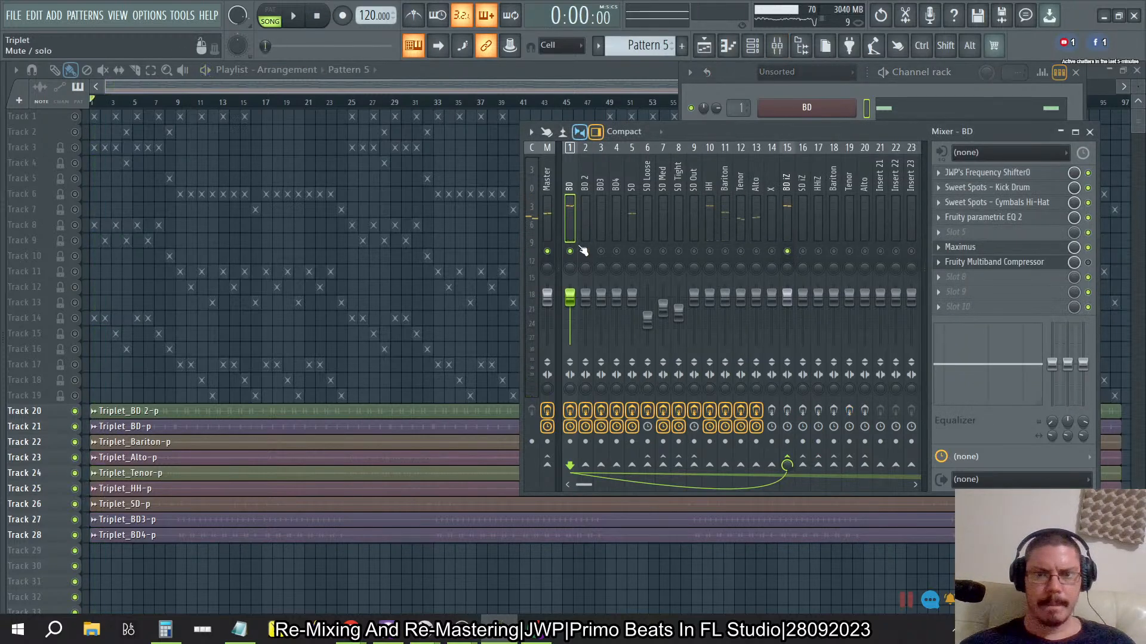
pyautogui.press('space')
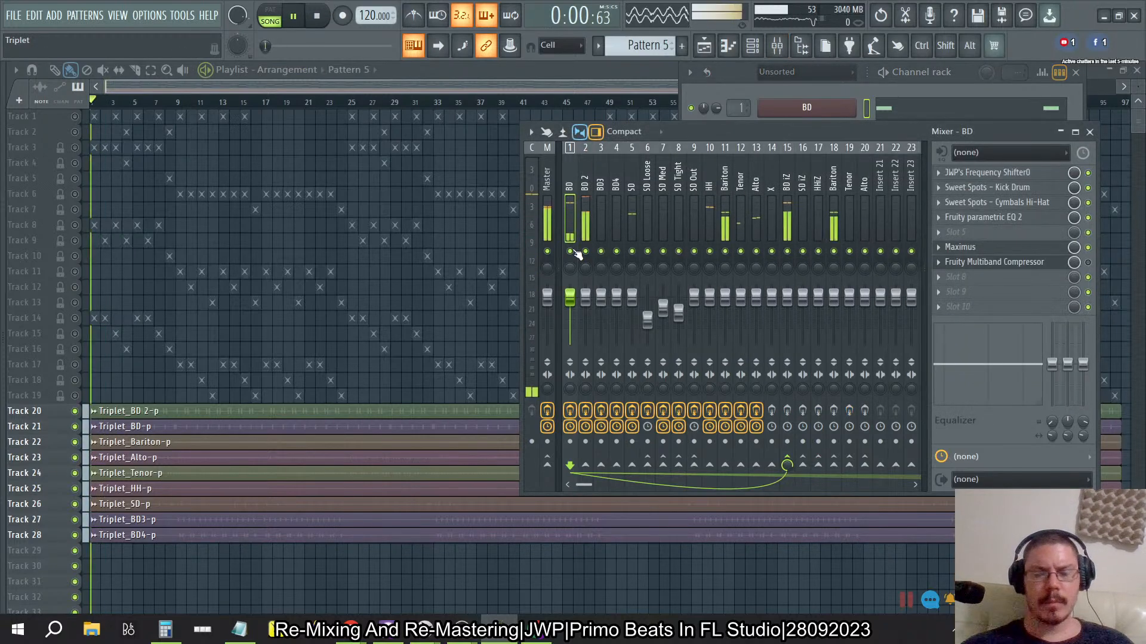
pyautogui.click(318, 17)
pyautogui.click(294, 18)
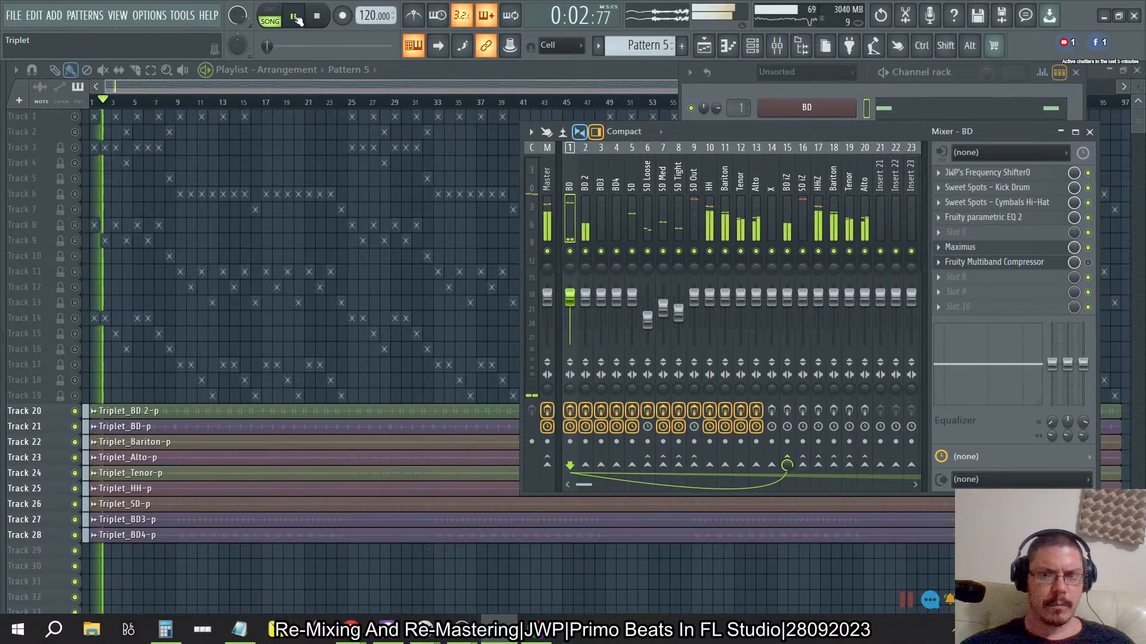
pyautogui.press('space')
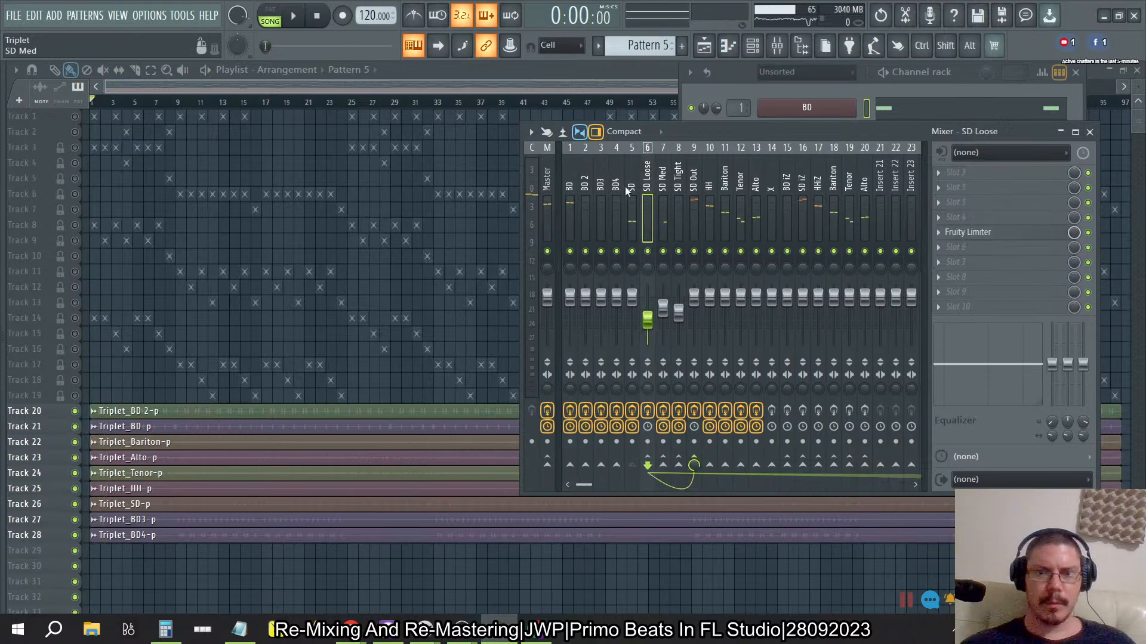
# Select the BD 2 track and compare its sound in the mix with Maximus bypassed and enabled.
pyautogui.click(581, 187)
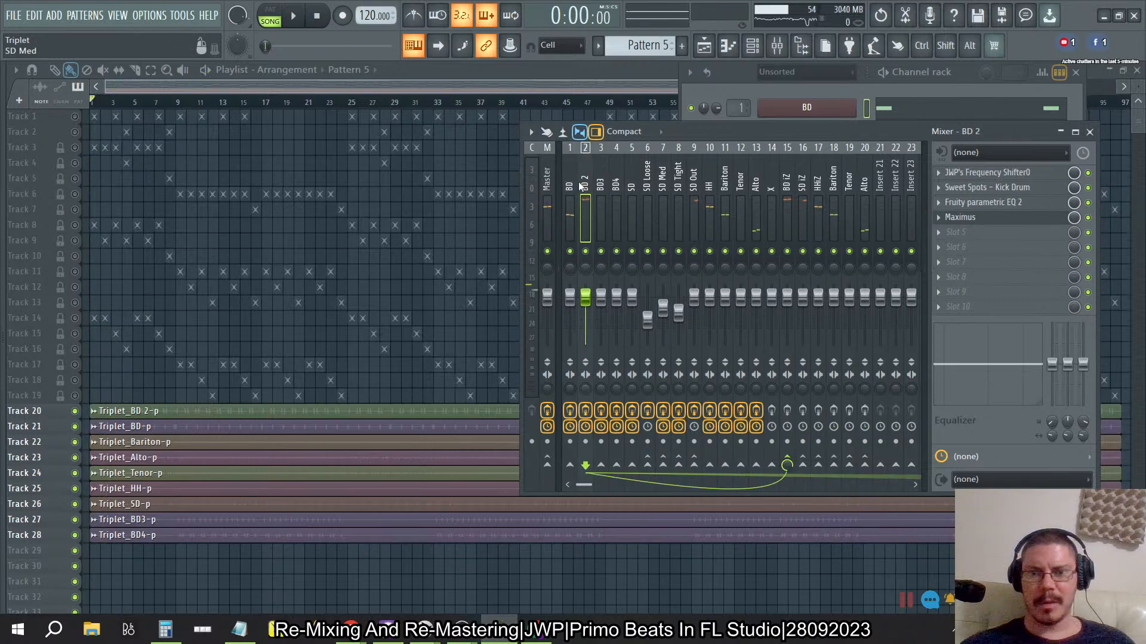
pyautogui.click(569, 185)
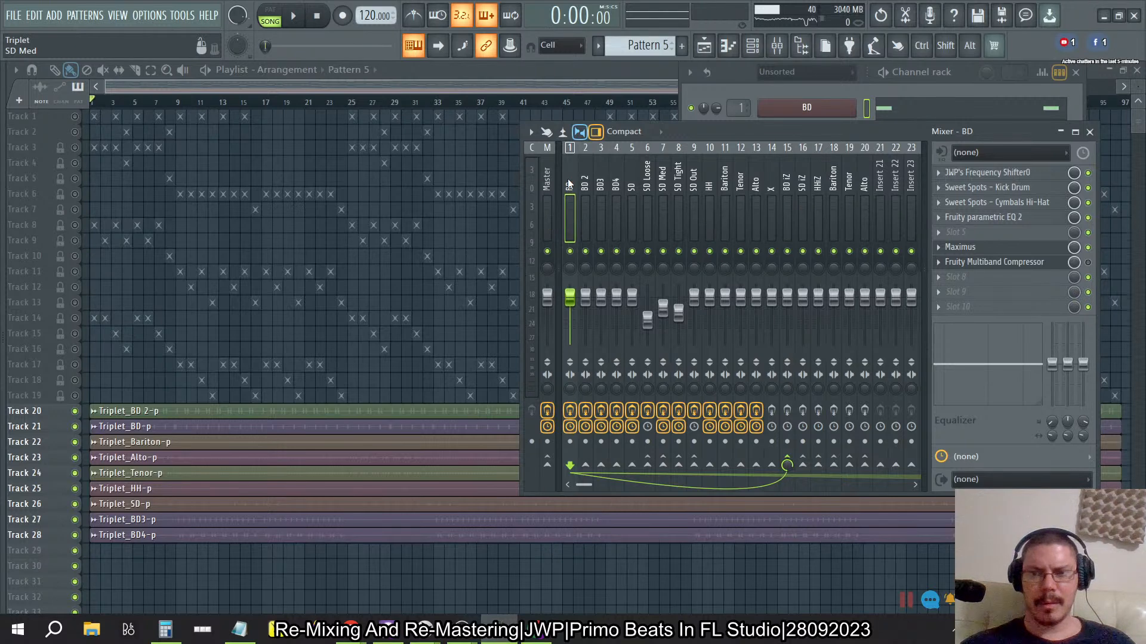
pyautogui.click(585, 186)
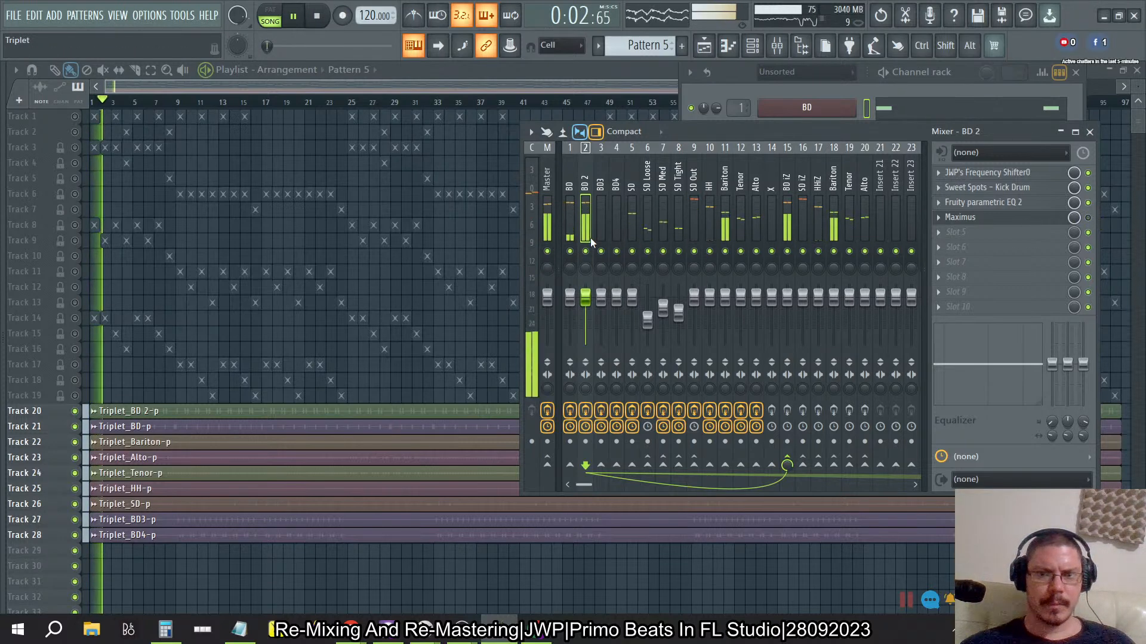
pyautogui.click(1088, 217)
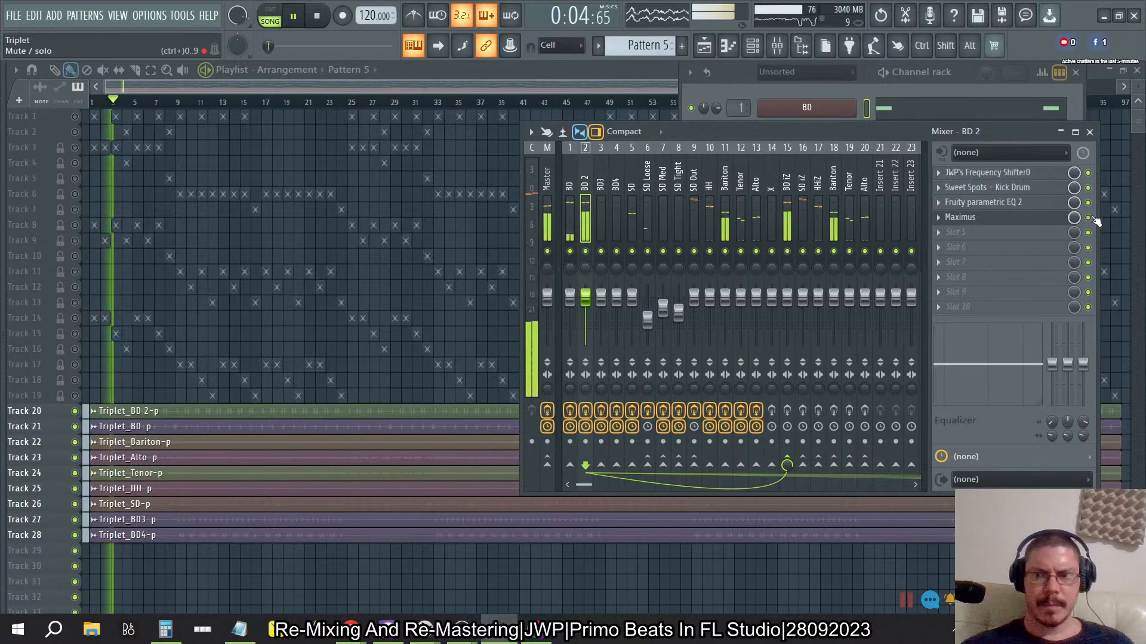
# Open Maximus on the BD 2 track, check its mid and master bands during playback, and close the plugin.
pyautogui.click(978, 217)
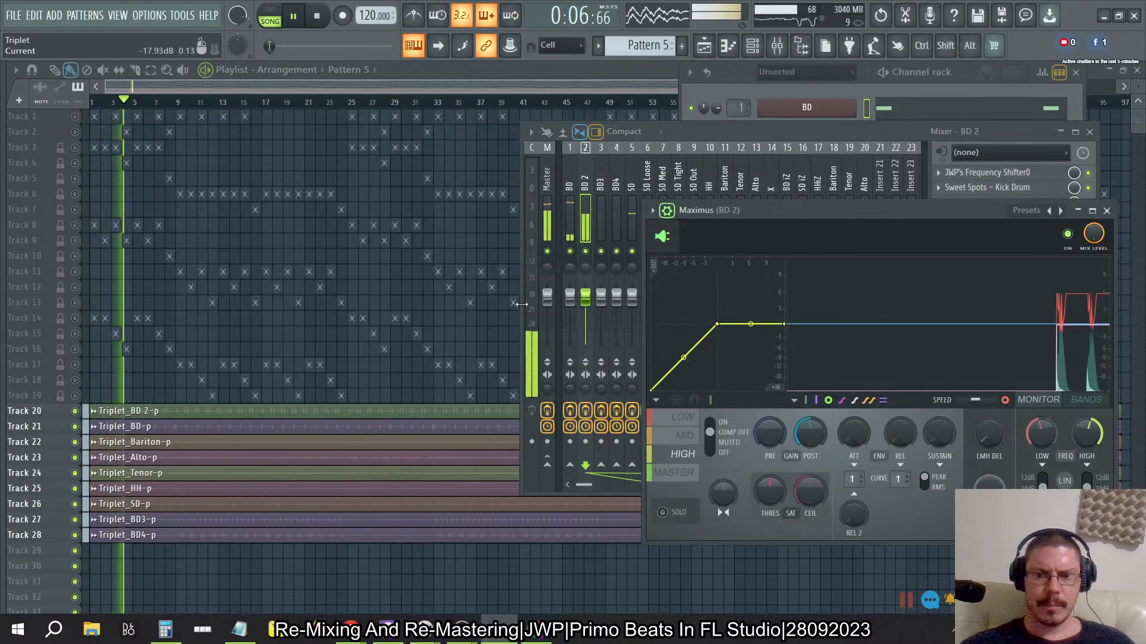
pyautogui.click(684, 421)
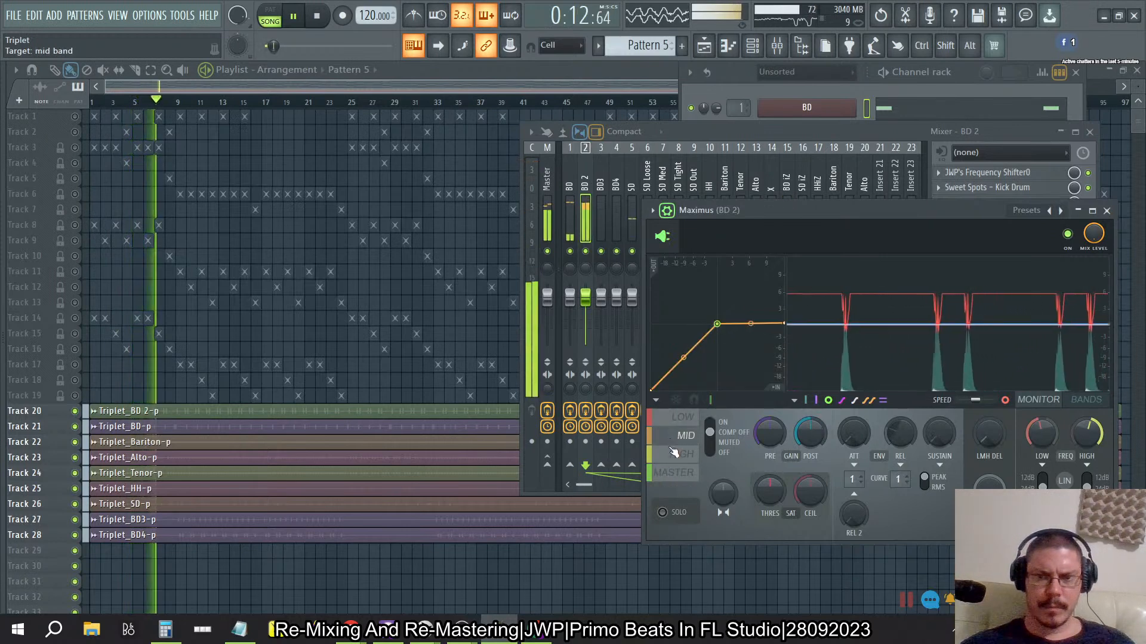
pyautogui.click(674, 472)
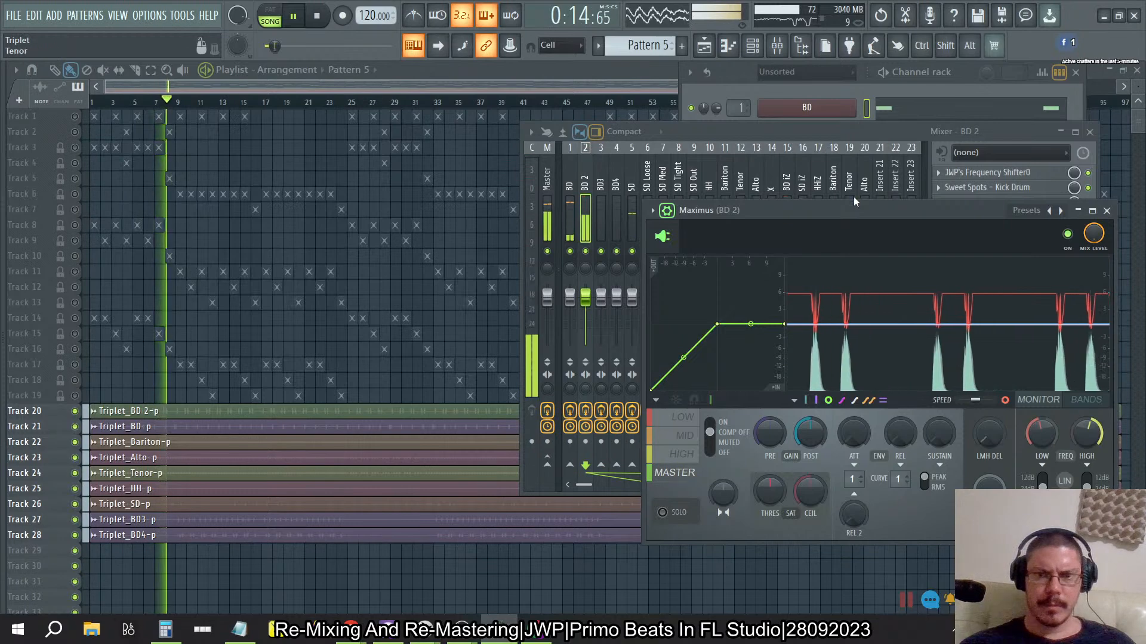
pyautogui.click(1107, 212)
# Solo the BD track, check its Maximus during playback, close the plugin and remove the solo.
pyautogui.click(574, 166)
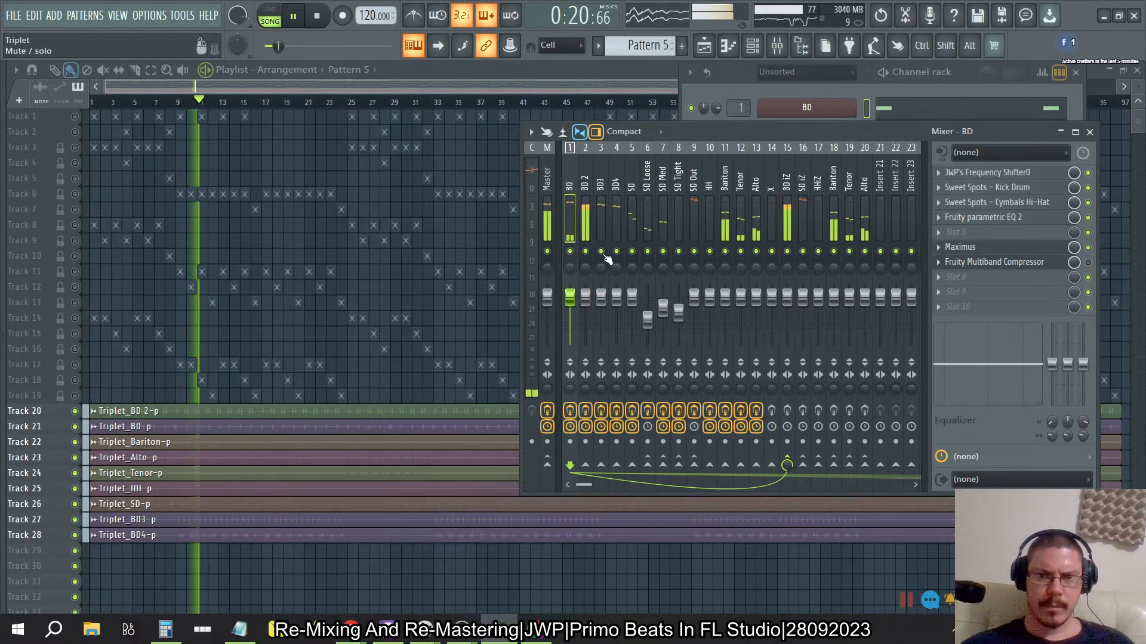
pyautogui.rightClick(570, 251)
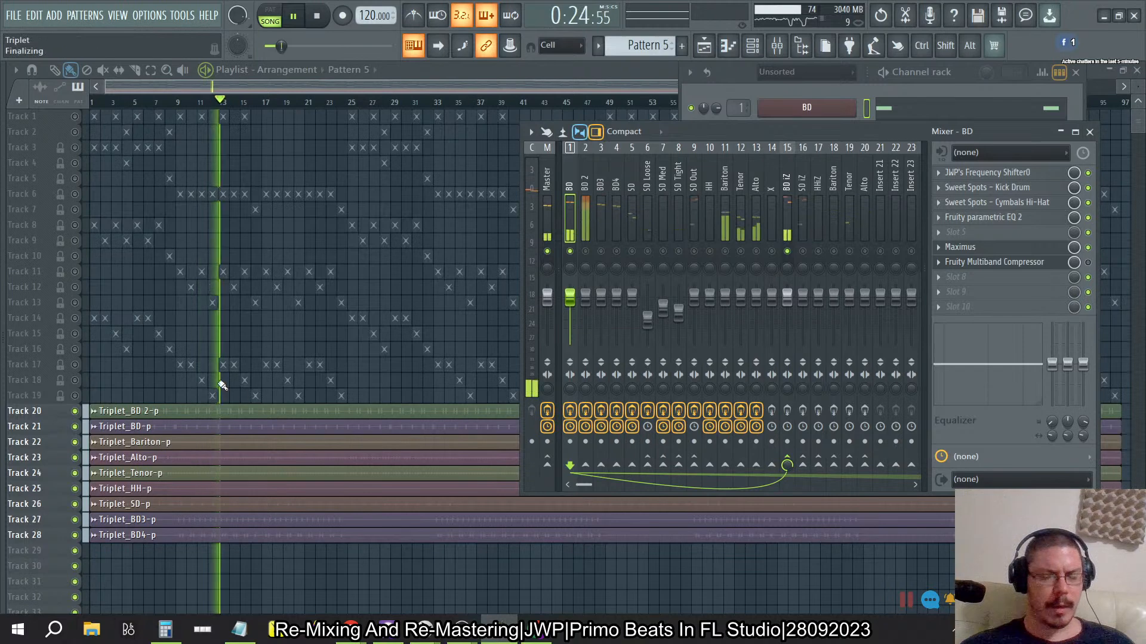
pyautogui.click(991, 248)
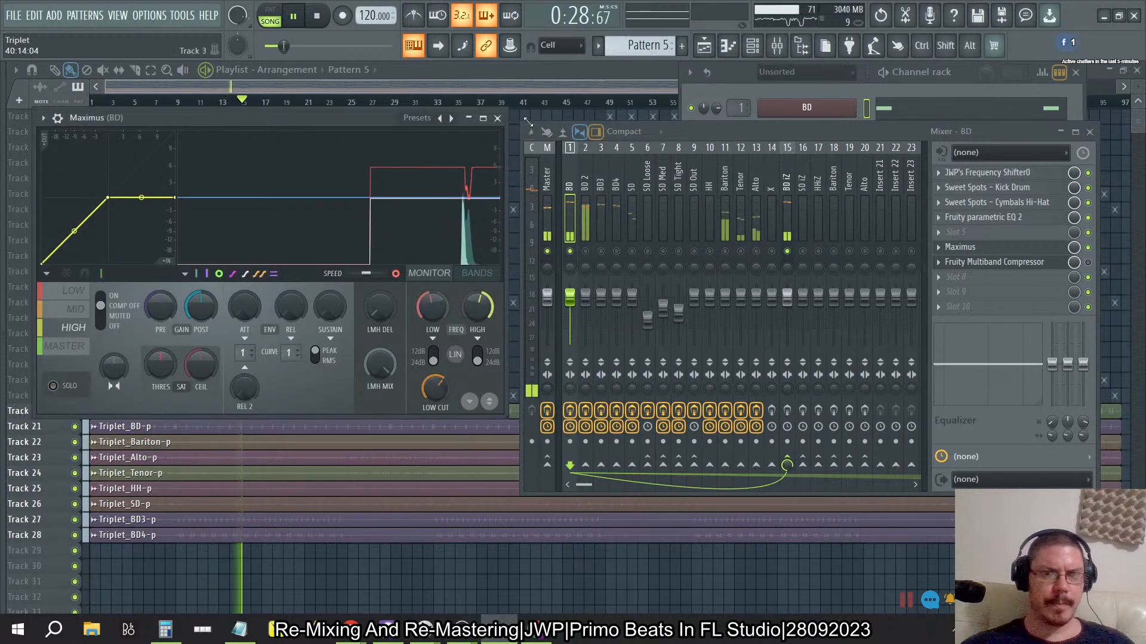
pyautogui.press('Escape')
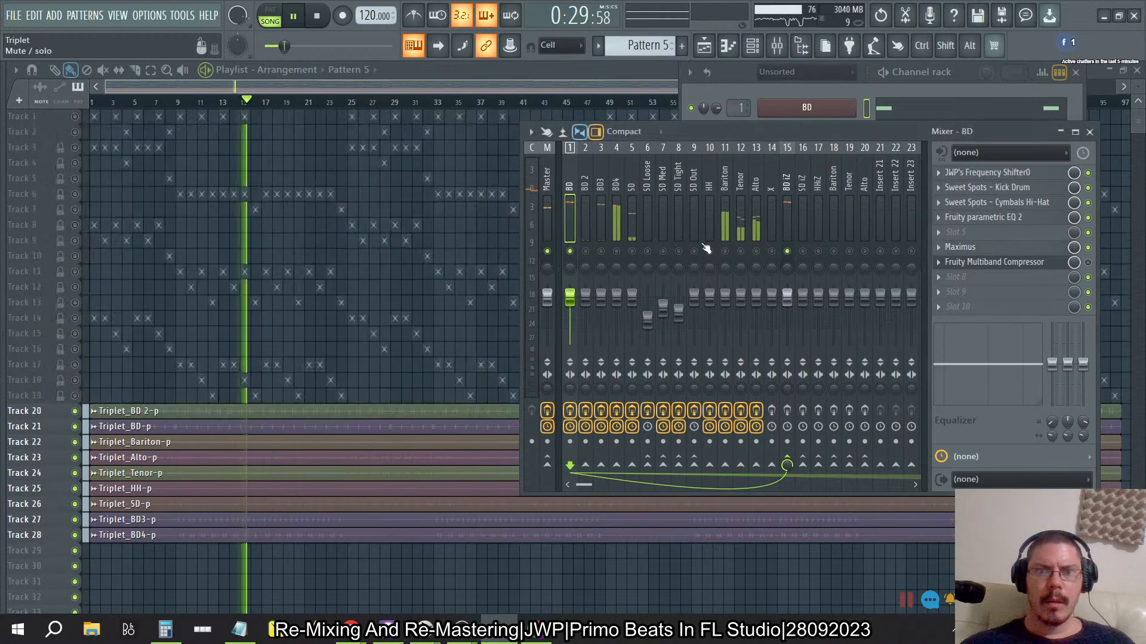
pyautogui.rightClick(570, 251)
# Replay the song from the start and compare BD and BD 2 with Maximus bypassed and enabled.
pyautogui.click(318, 17)
pyautogui.click(301, 21)
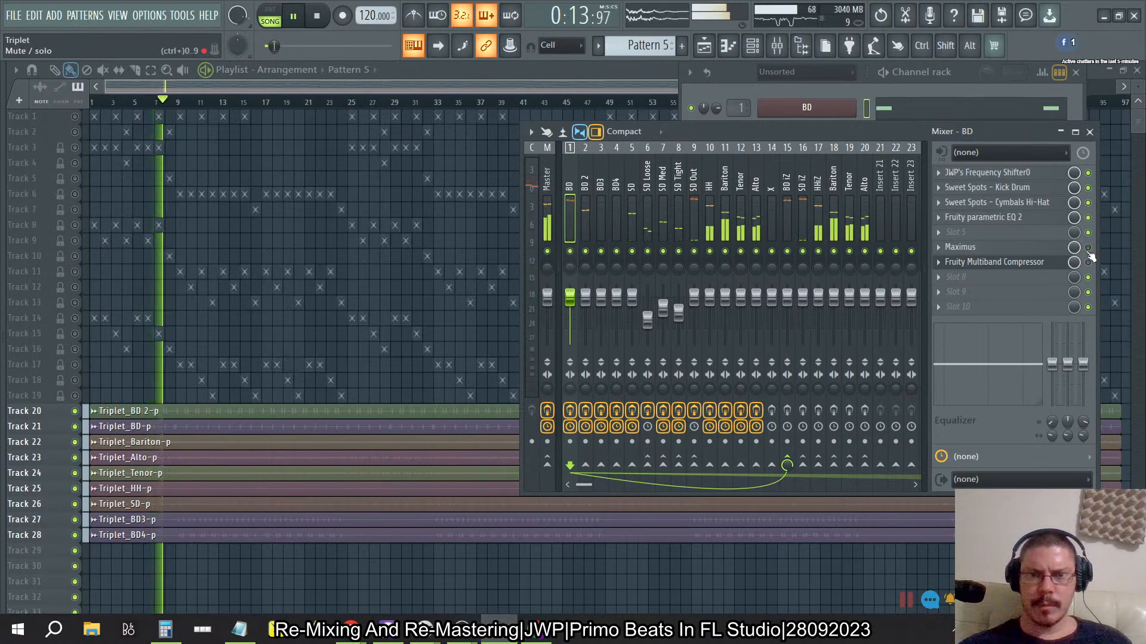
pyautogui.click(588, 169)
pyautogui.press('space')
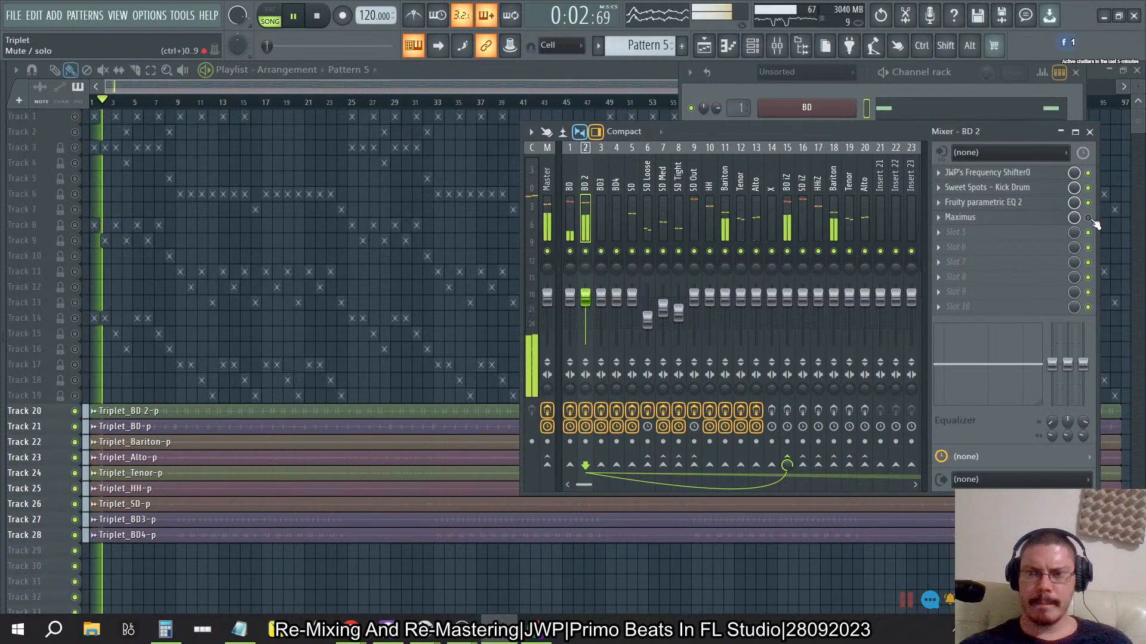
# Open Maximus on the BD track, set the low band's release curve to 1, and stop playback.
pyautogui.click(573, 177)
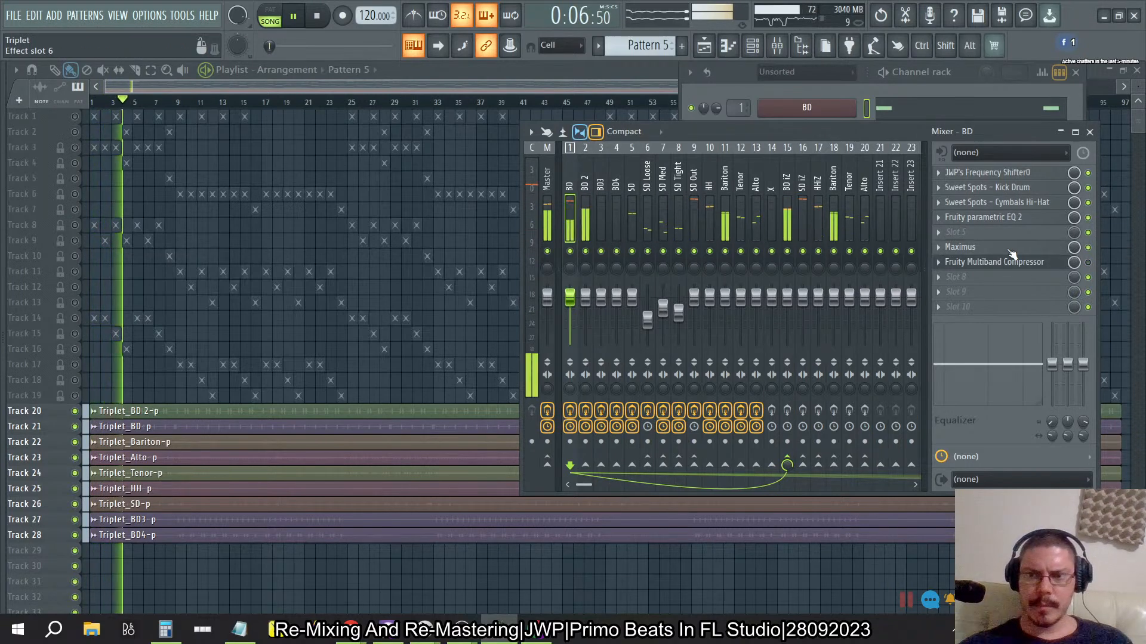
pyautogui.click(960, 247)
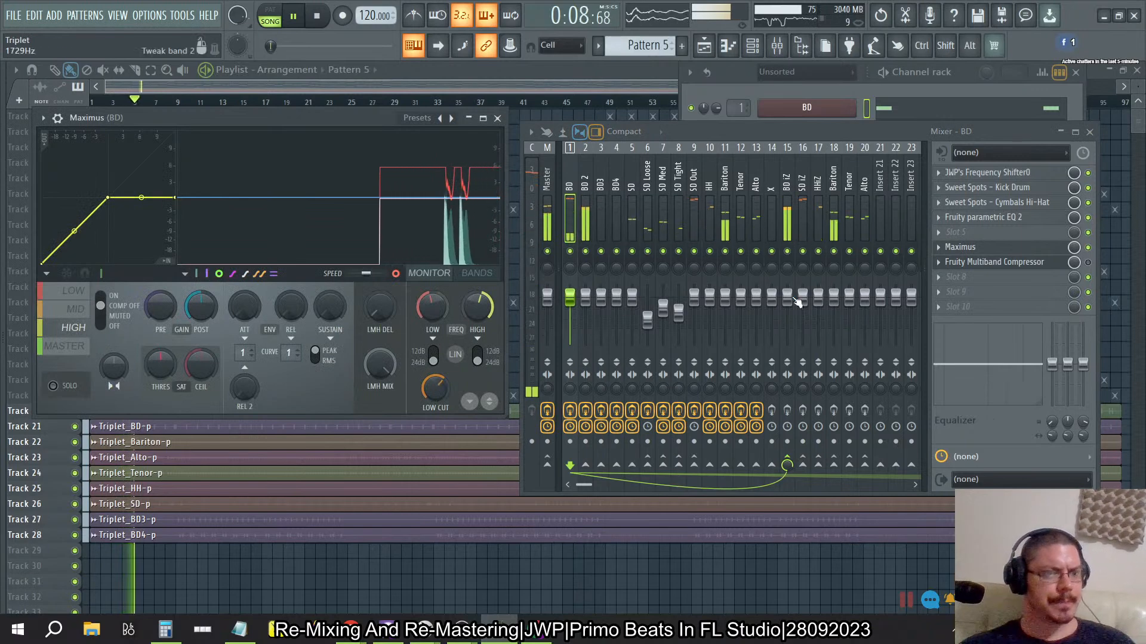
pyautogui.click(69, 309)
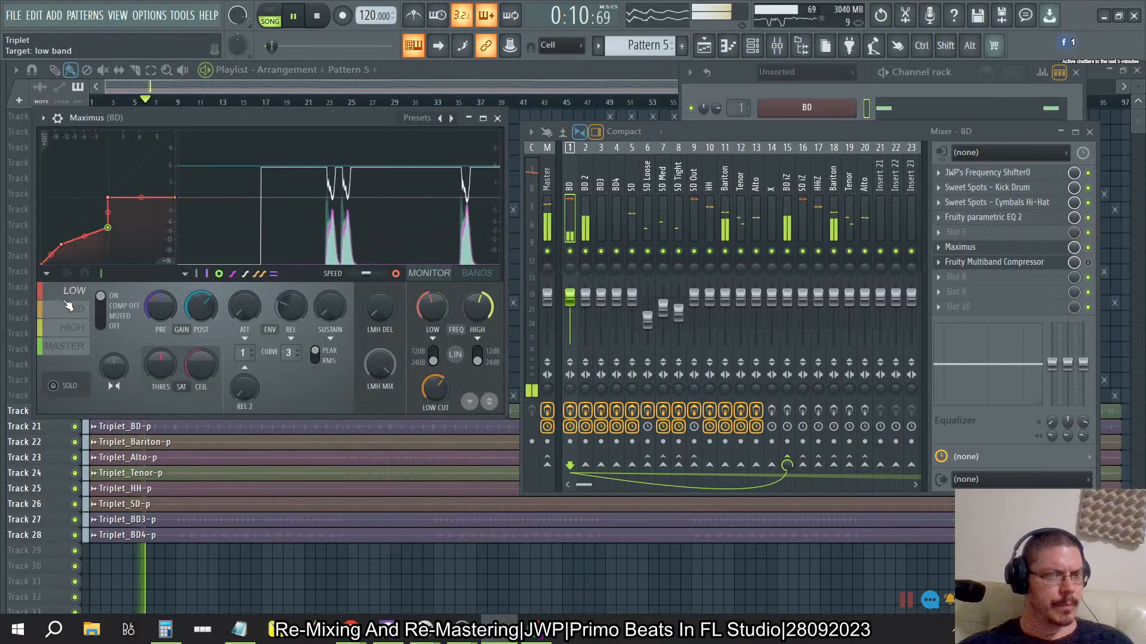
pyautogui.click(66, 347)
pyautogui.click(69, 309)
pyautogui.click(67, 290)
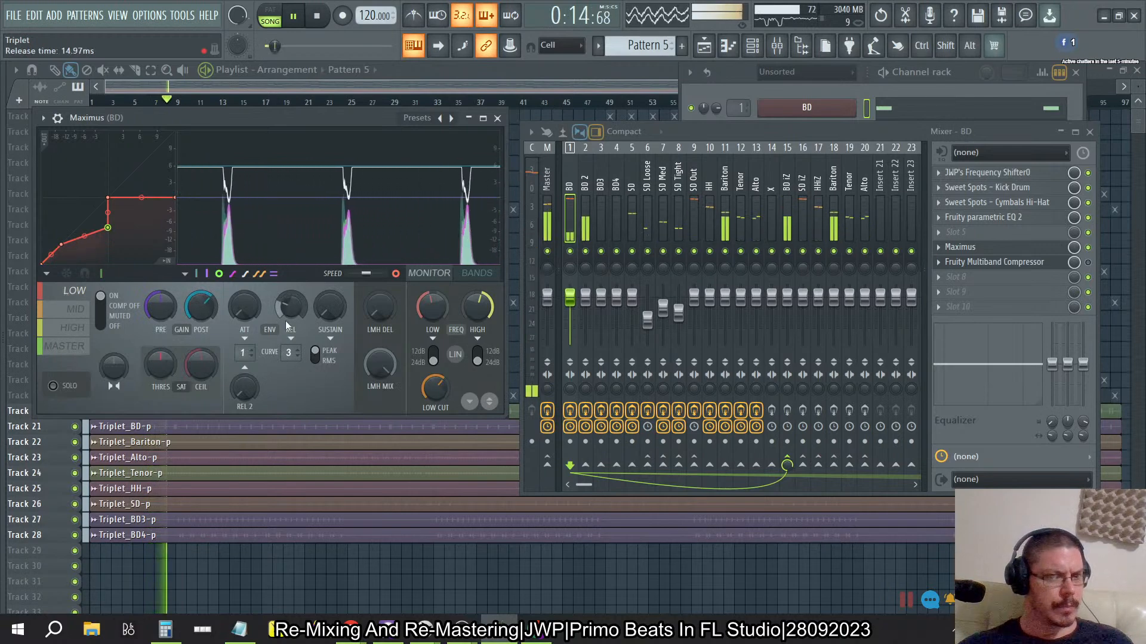
pyautogui.click(318, 19)
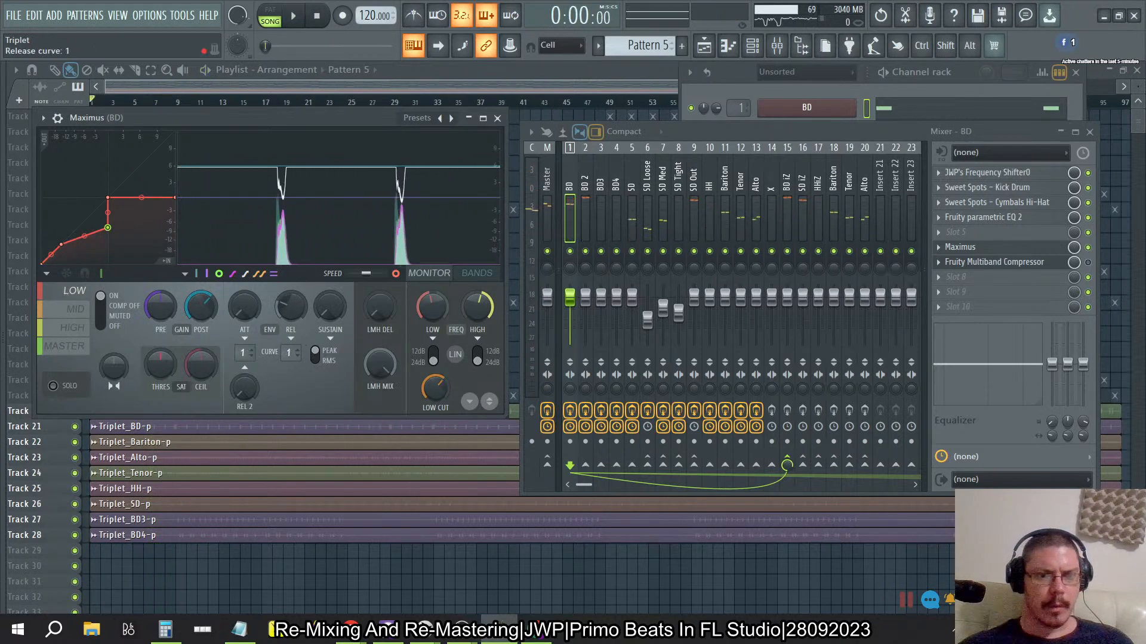
# Open Maximus on the BD 2 track beside BD's Maximus and close the playlist.
pyautogui.click(584, 186)
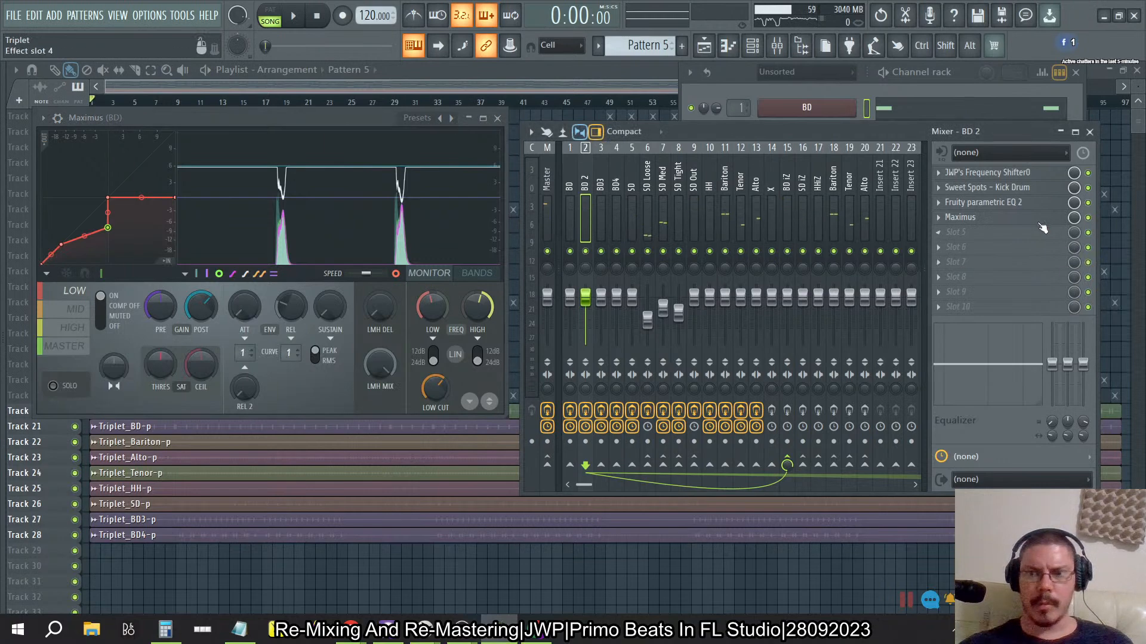
pyautogui.click(1015, 220)
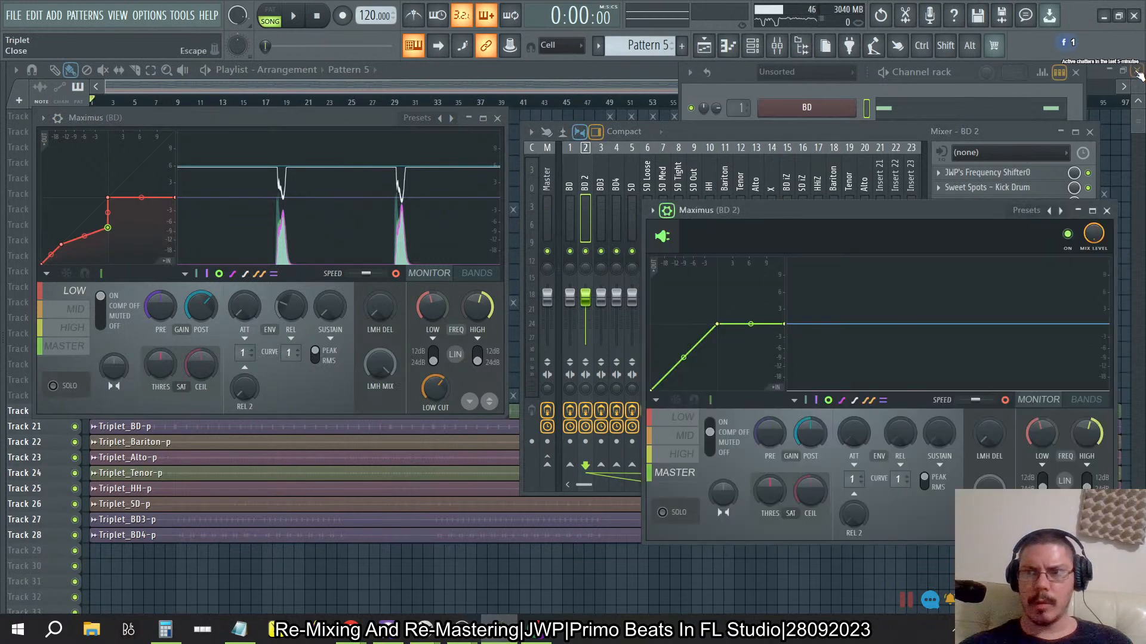
pyautogui.click(1137, 71)
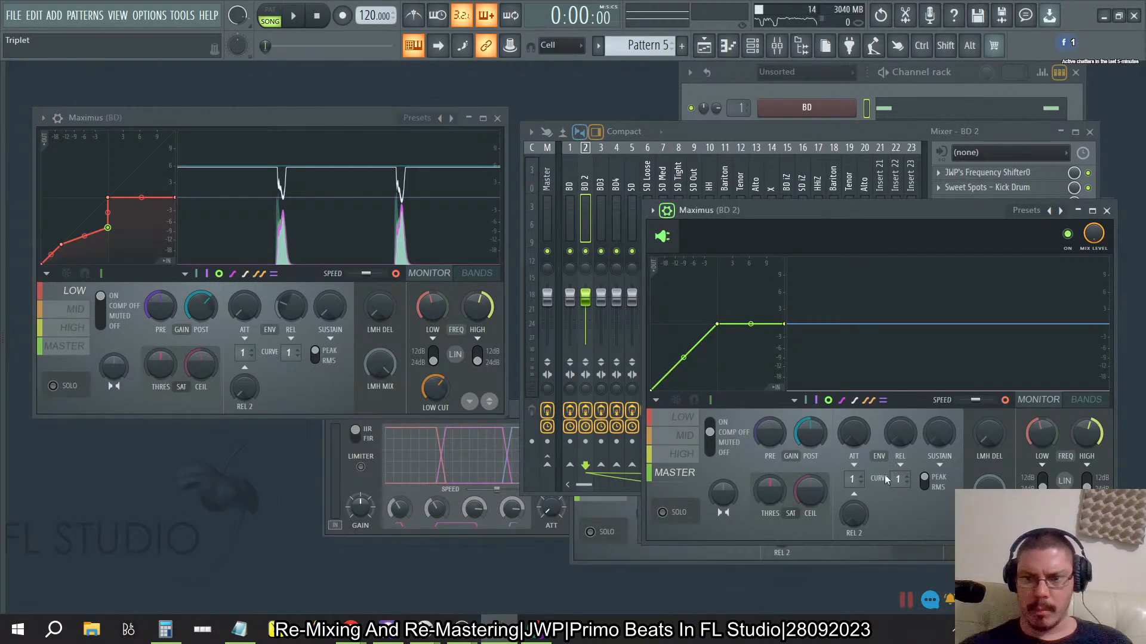
# Open Maximus on the BD3 track and set the low band's release curve to 1.
pyautogui.click(600, 180)
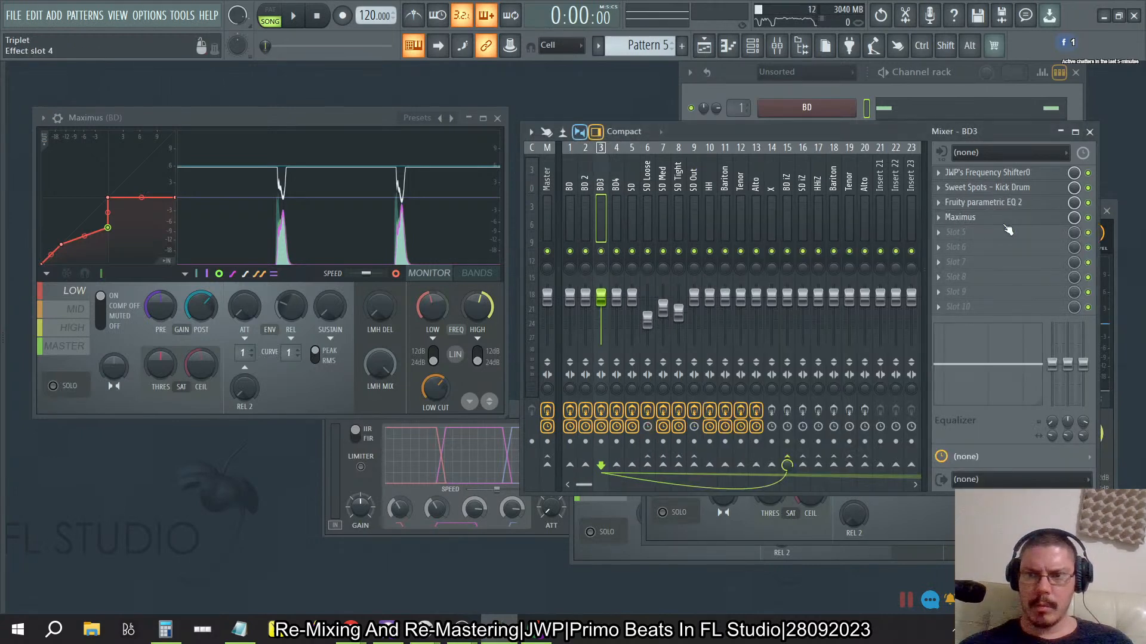
pyautogui.click(1009, 219)
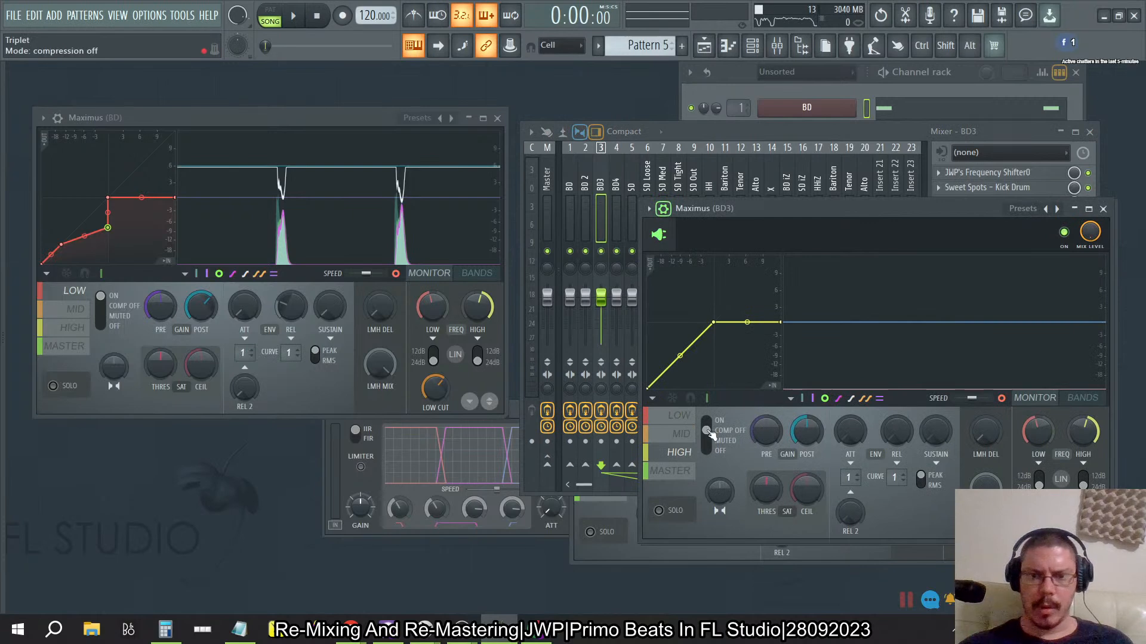
pyautogui.click(685, 418)
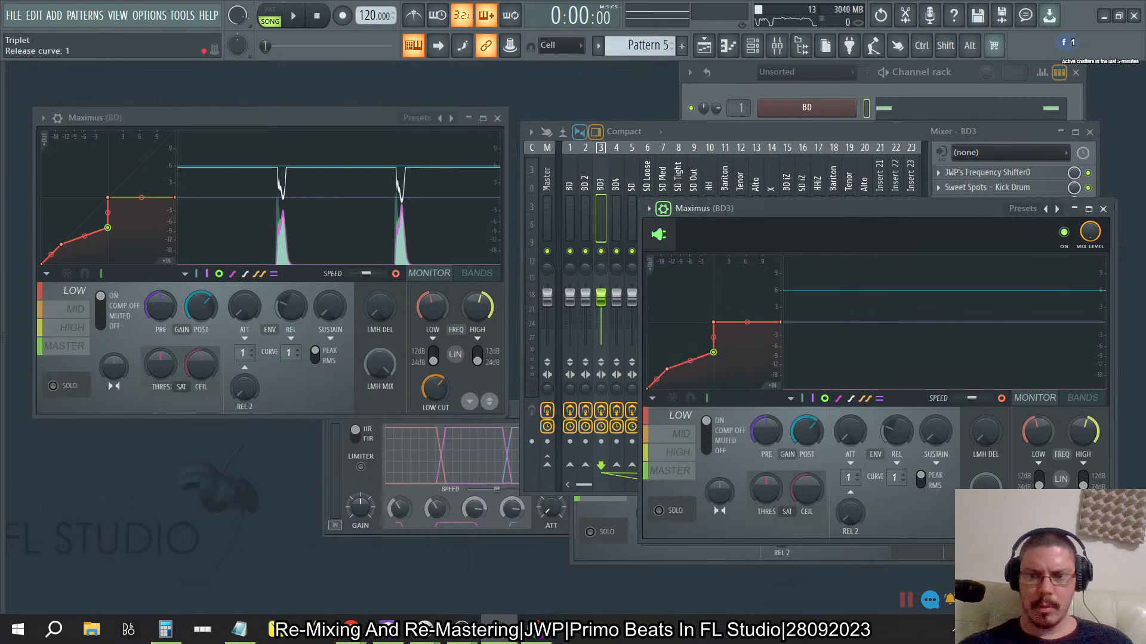
# Open Maximus on the BD4 track and set the low band's release curve to 1.
pyautogui.click(621, 179)
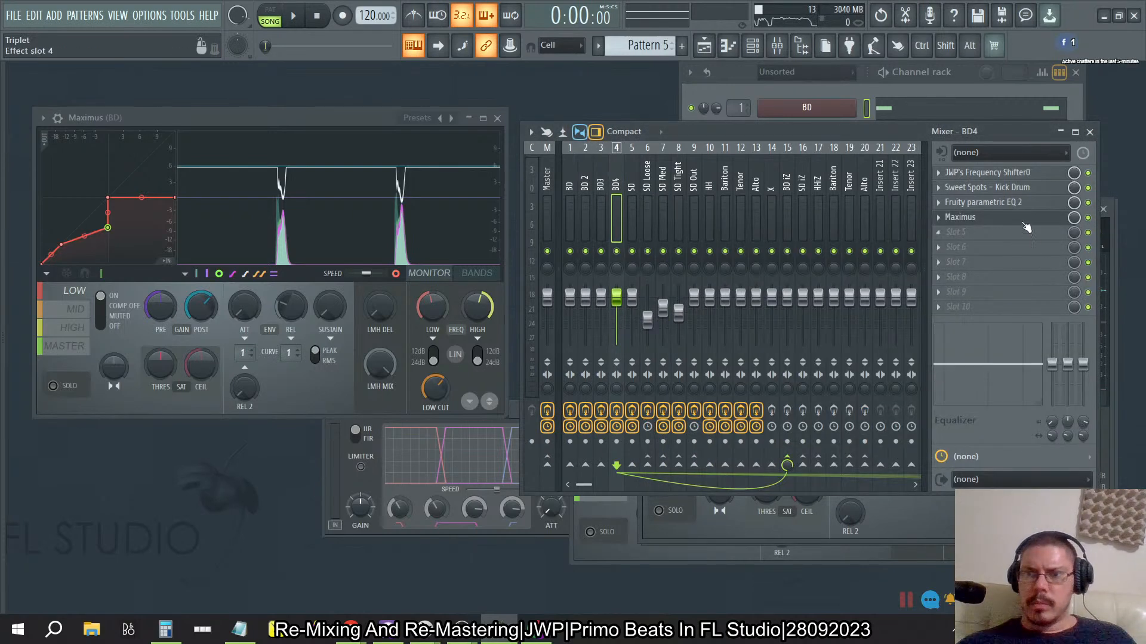
pyautogui.click(1019, 218)
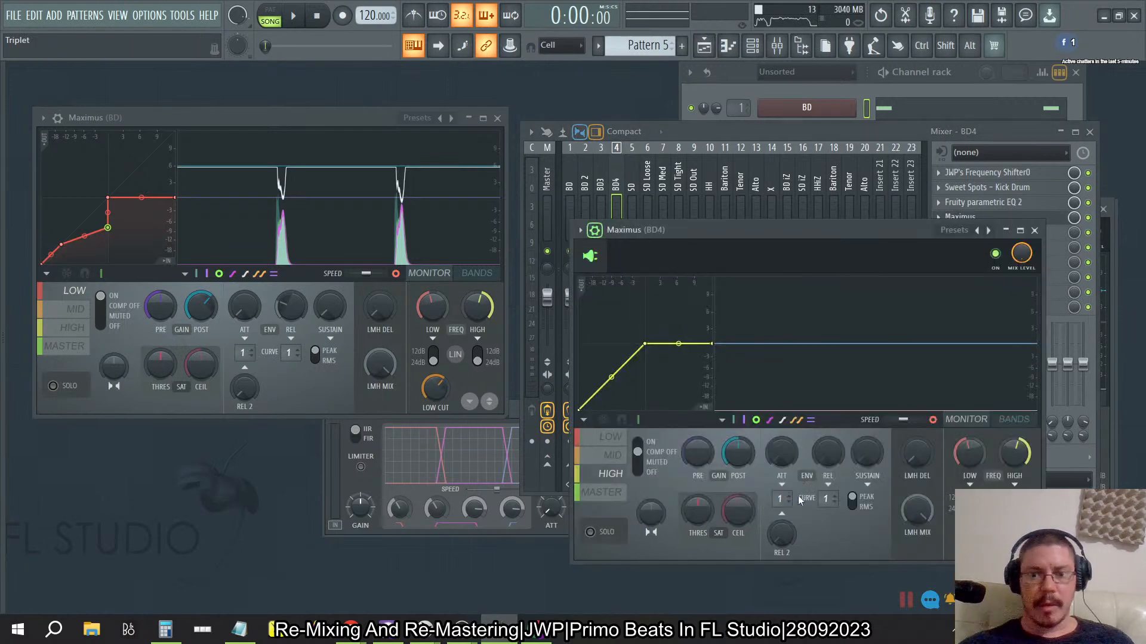
pyautogui.click(610, 436)
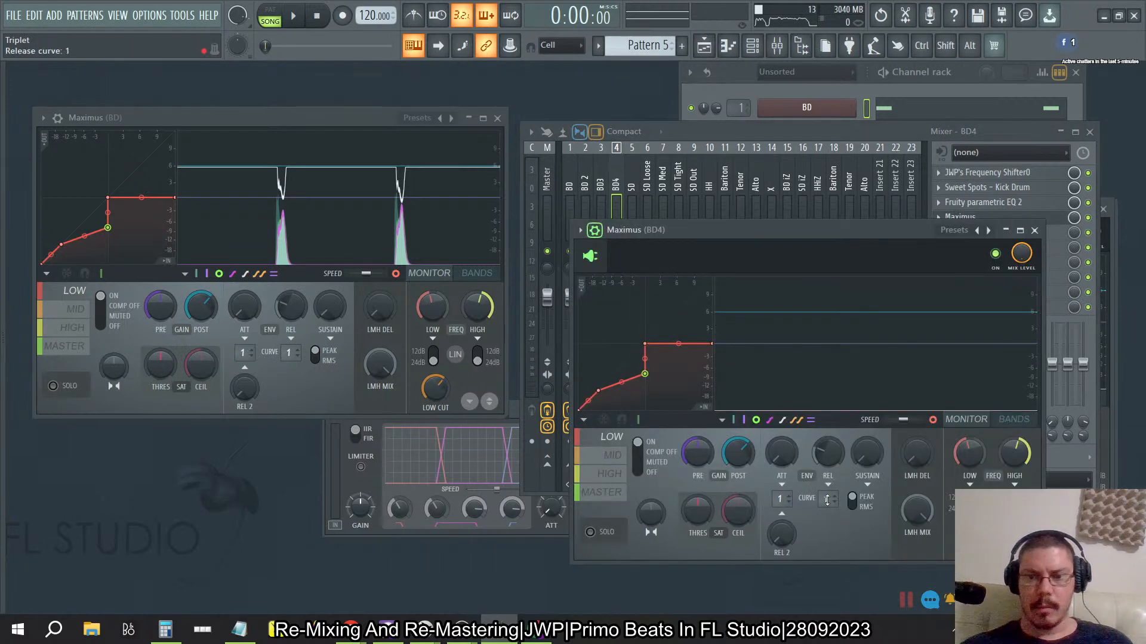
# Play the mix with the mixer in front, stop playback, and select the BD track.
pyautogui.click(303, 16)
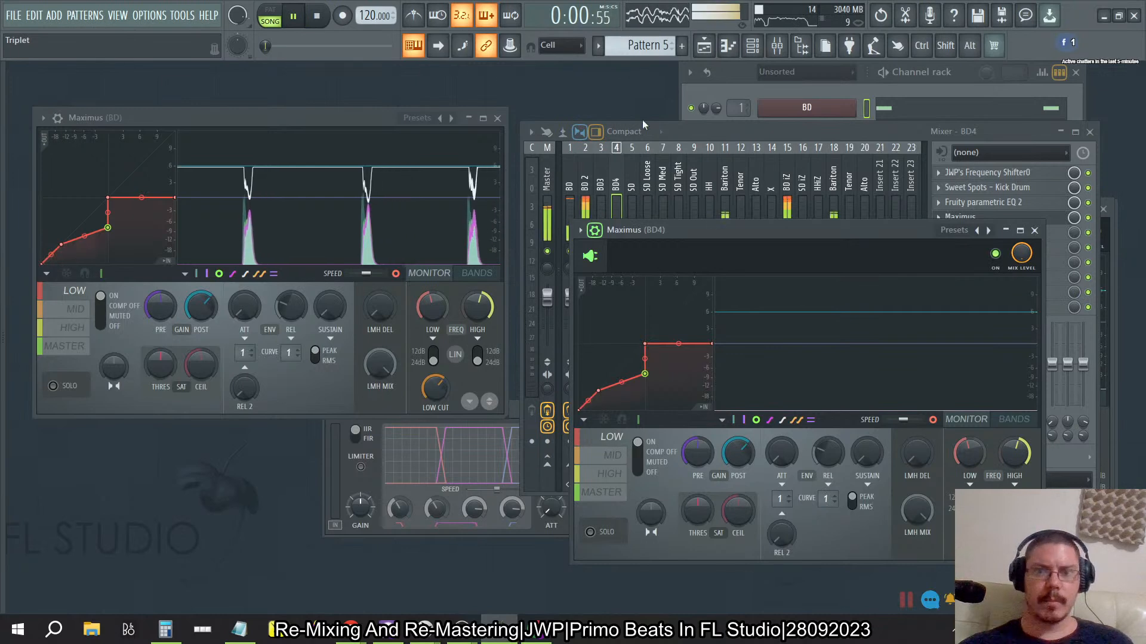
pyautogui.click(772, 130)
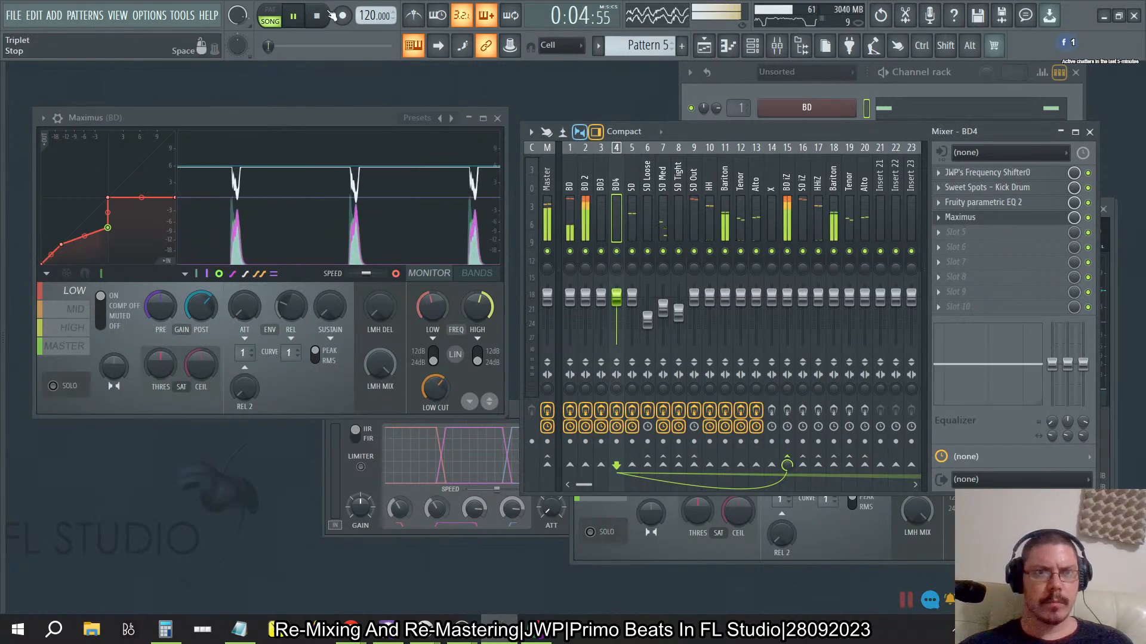
pyautogui.press('space')
pyautogui.click(570, 182)
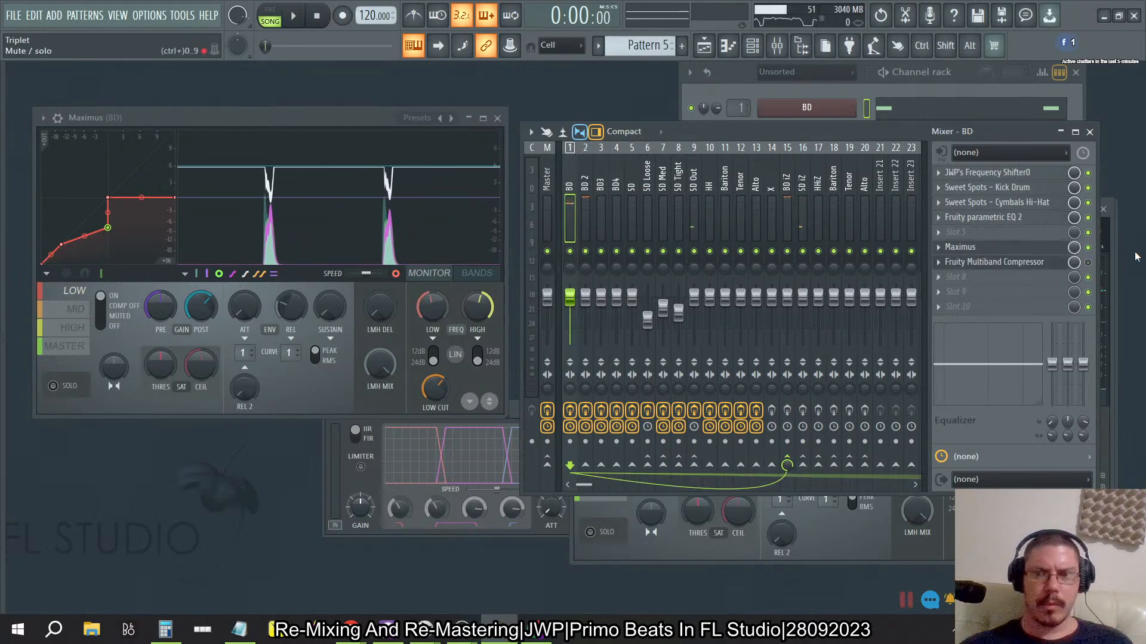
# Play the song and compare the BD kick with and without its Maximus effect.
pyautogui.press('space')
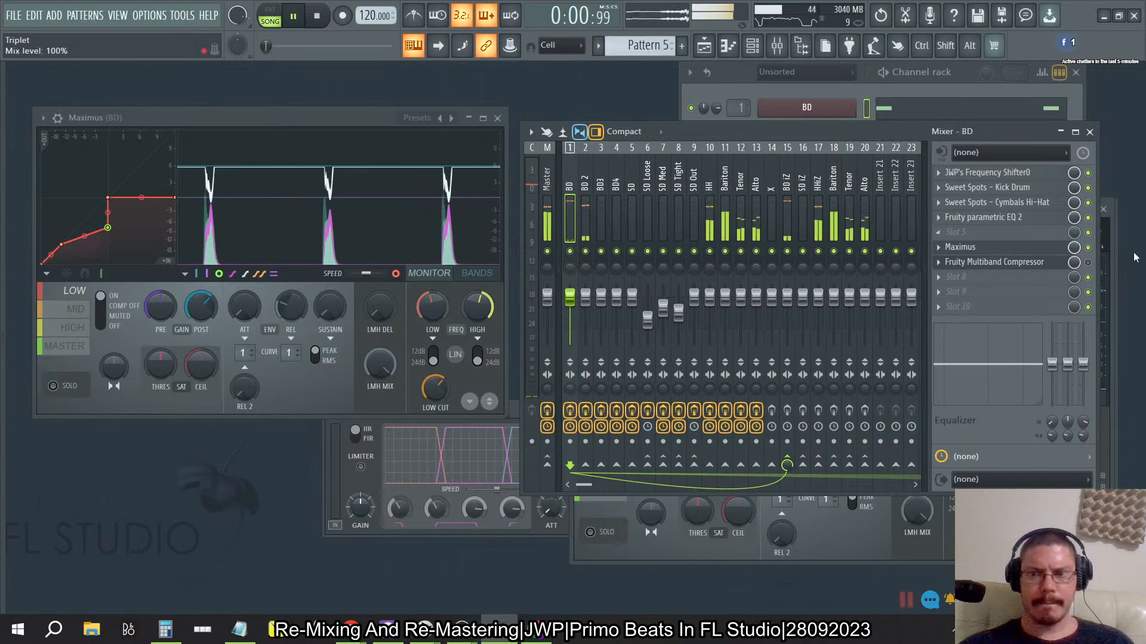
pyautogui.click(1089, 248)
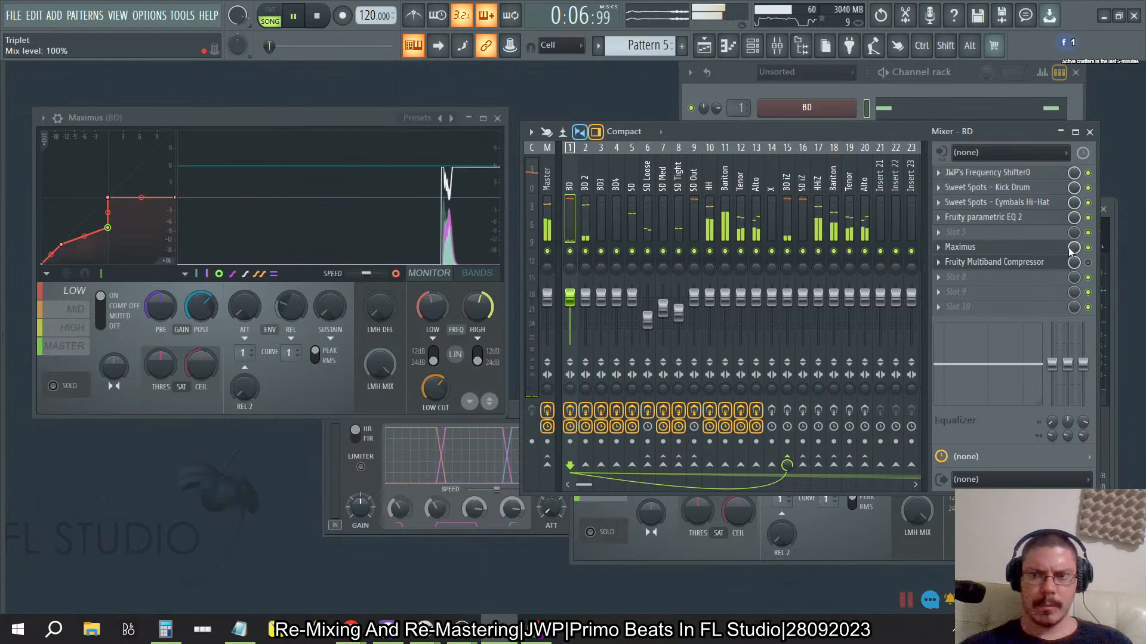
pyautogui.click(1042, 250)
pyautogui.click(1041, 253)
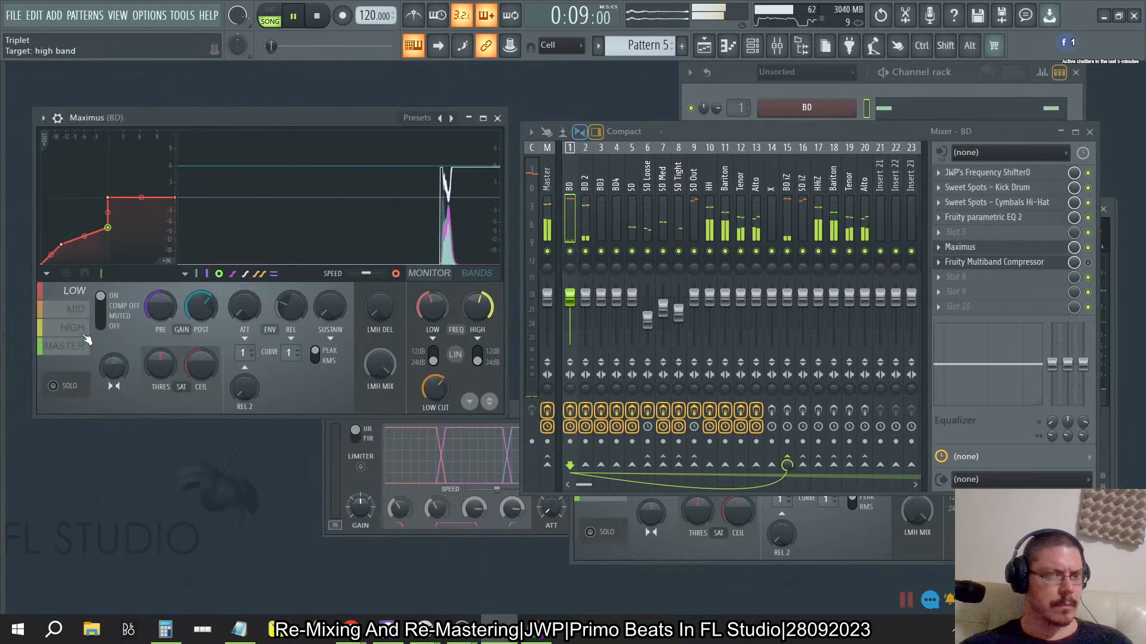
# Try a lower post gain on the low band of BD's Maximus and restore it to 6.0 dB.
pyautogui.click(73, 291)
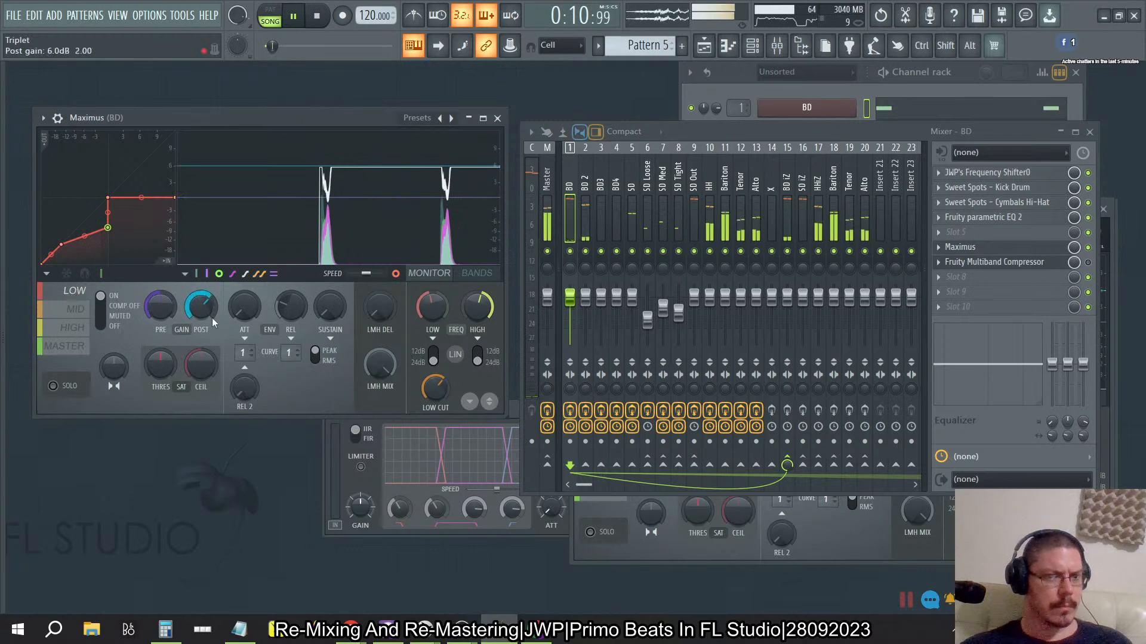
pyautogui.moveTo(201, 306); pyautogui.dragTo(200, 323)
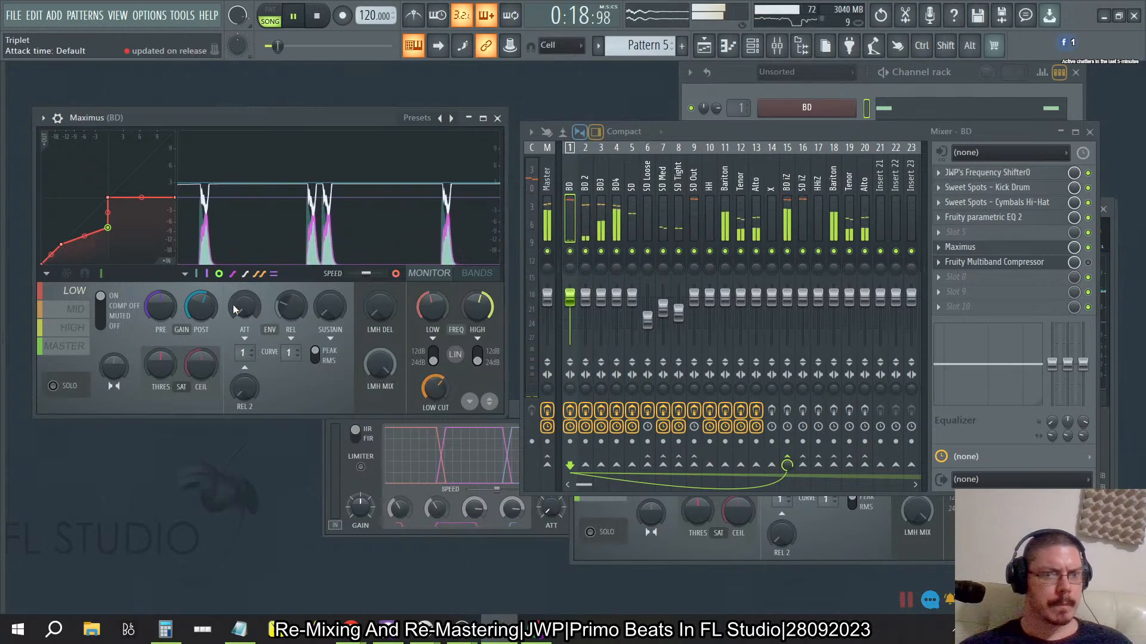
pyautogui.moveTo(201, 311); pyautogui.dragTo(201, 297)
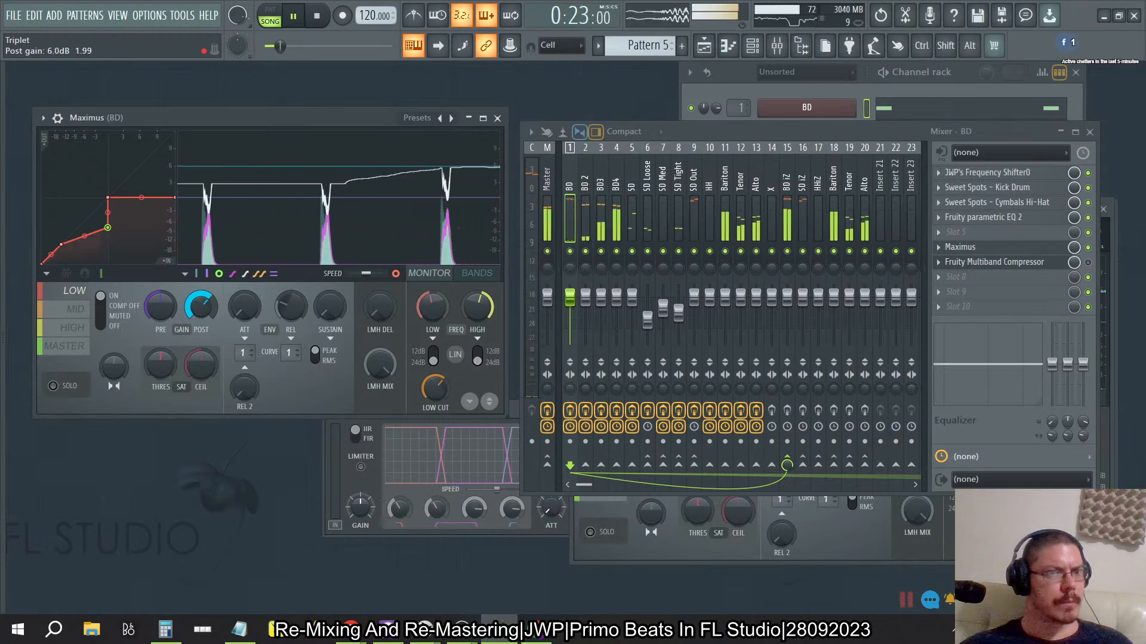
# Lower the post gain of the master band in BD's Maximus and stop playback.
pyautogui.click(65, 346)
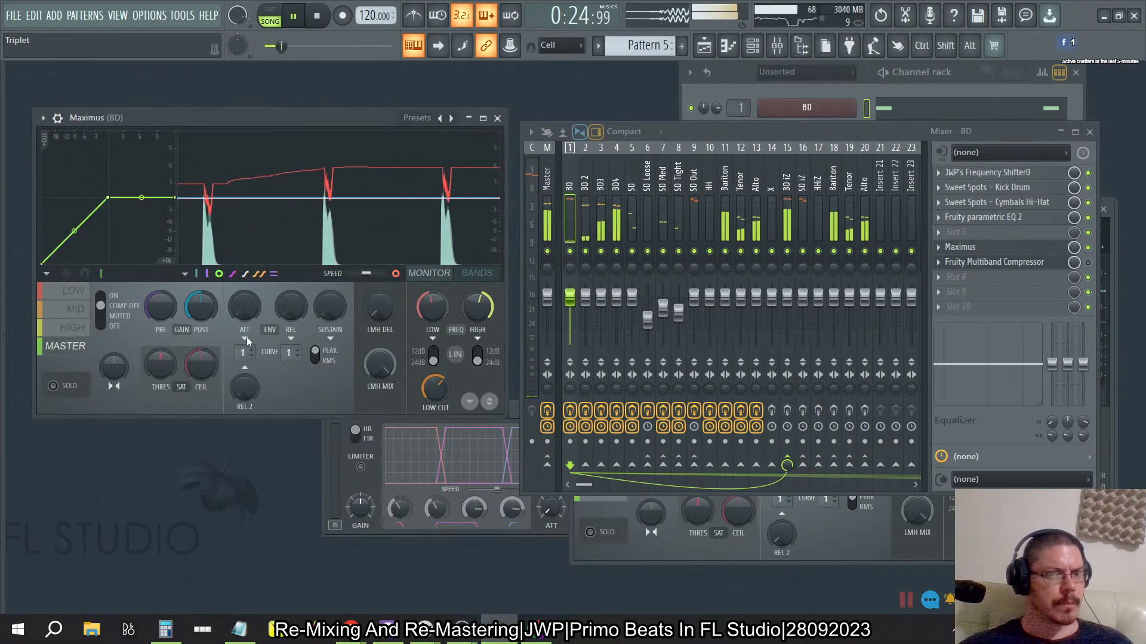
pyautogui.moveTo(201, 307); pyautogui.dragTo(200, 313)
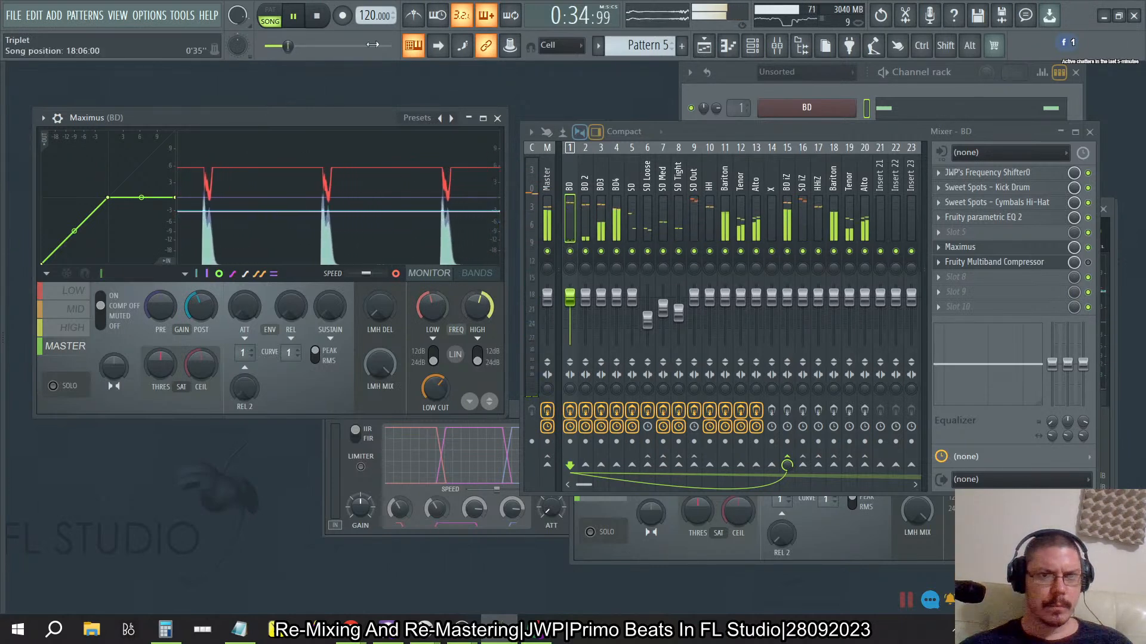
pyautogui.click(318, 21)
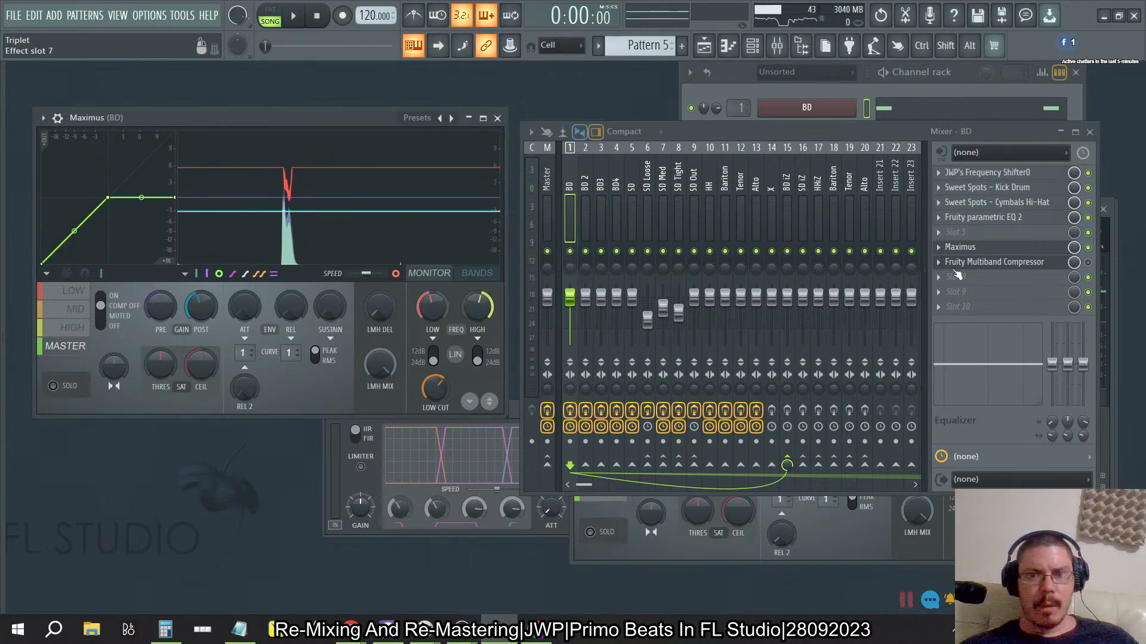
# Solo the BD track during playback and set the release curve of its Maximus low band to 2.
pyautogui.click(1012, 248)
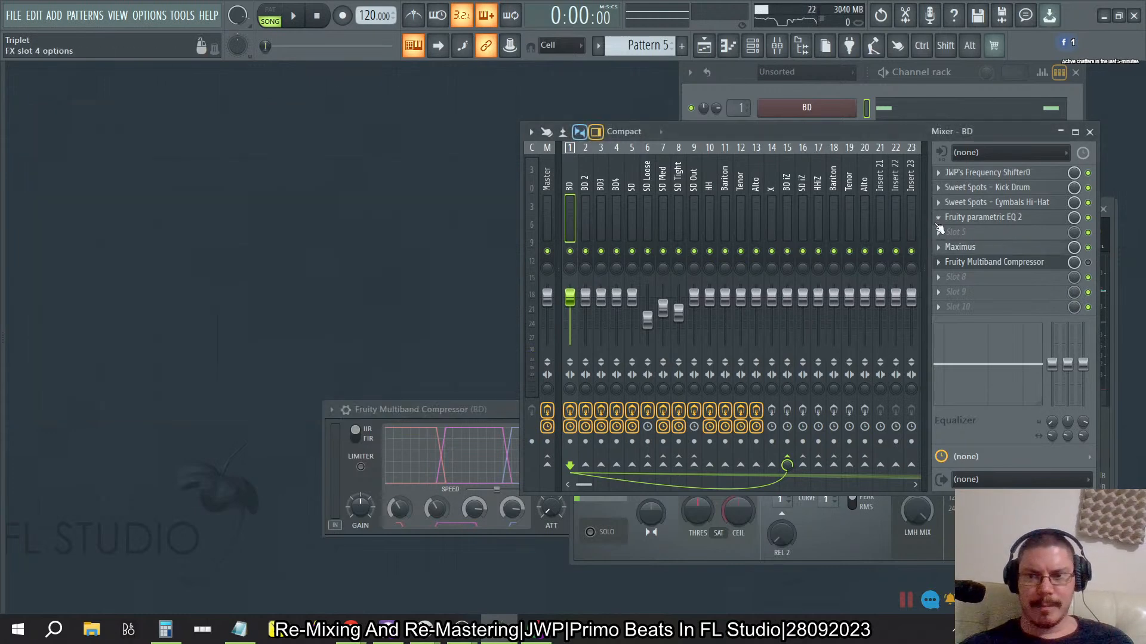
pyautogui.click(983, 251)
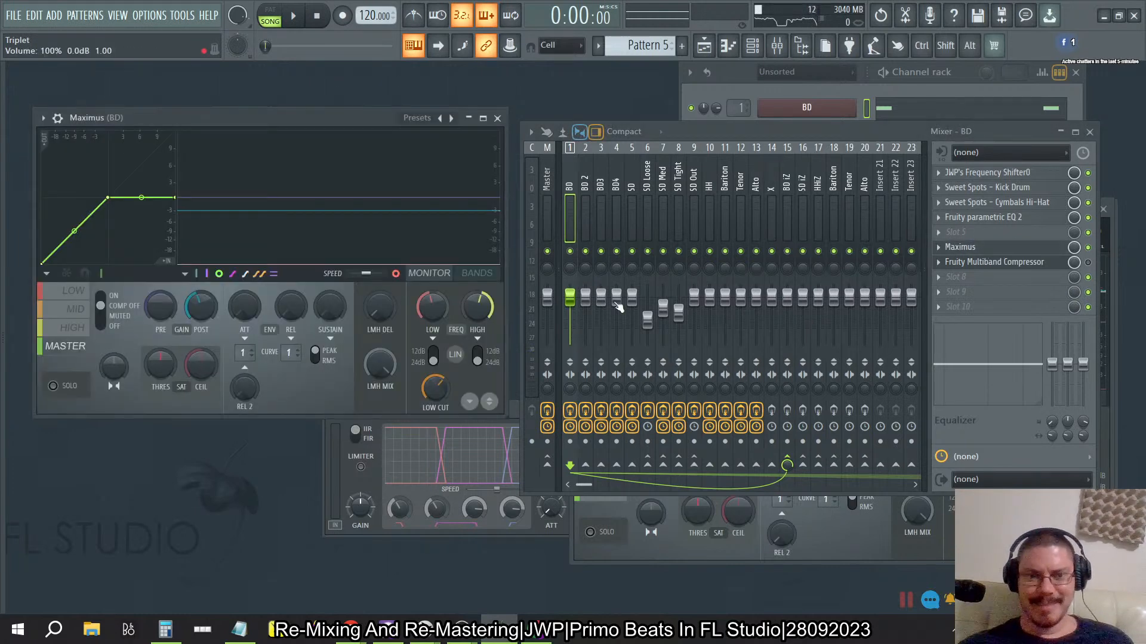
pyautogui.click(73, 292)
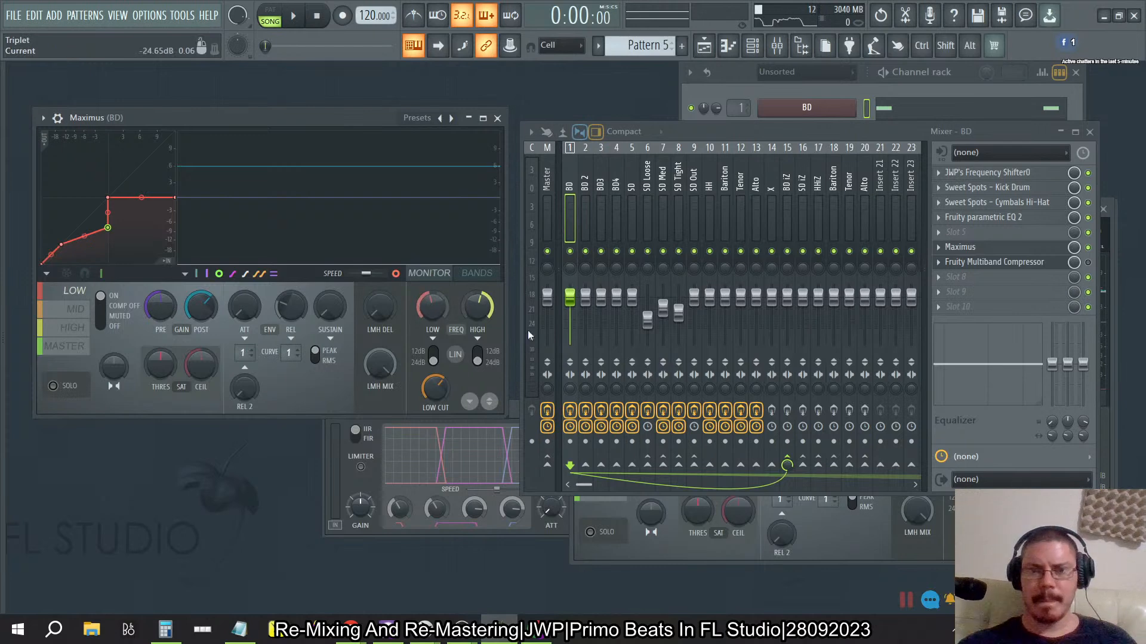
pyautogui.rightClick(573, 255)
pyautogui.press('space')
pyautogui.moveTo(84, 236); pyautogui.dragTo(84, 245)
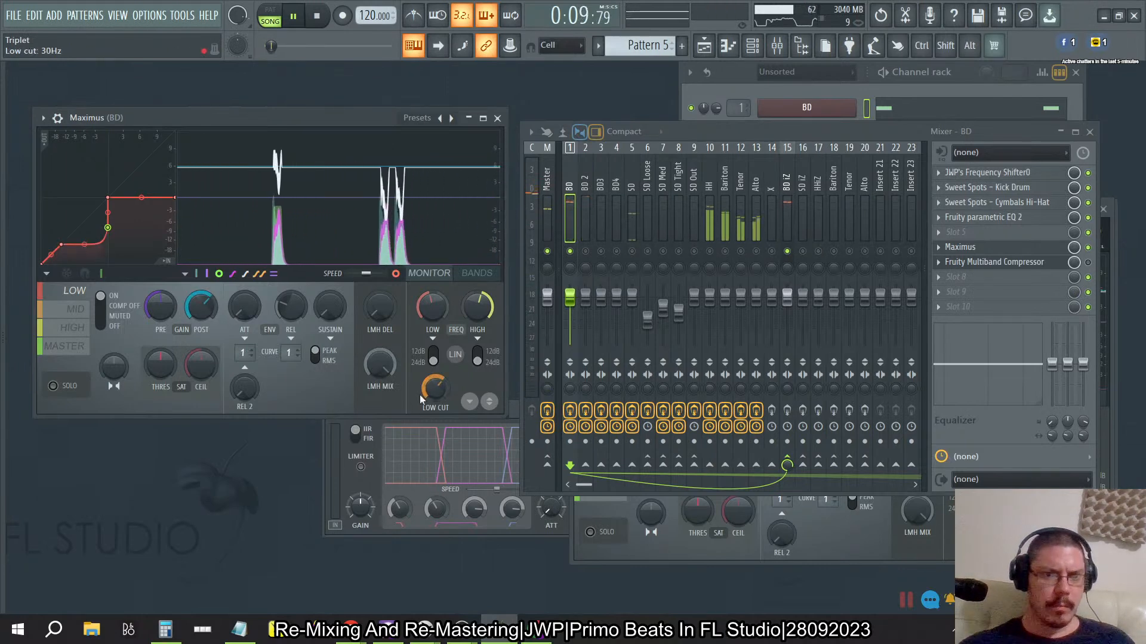
pyautogui.scroll(1, 288, 352)
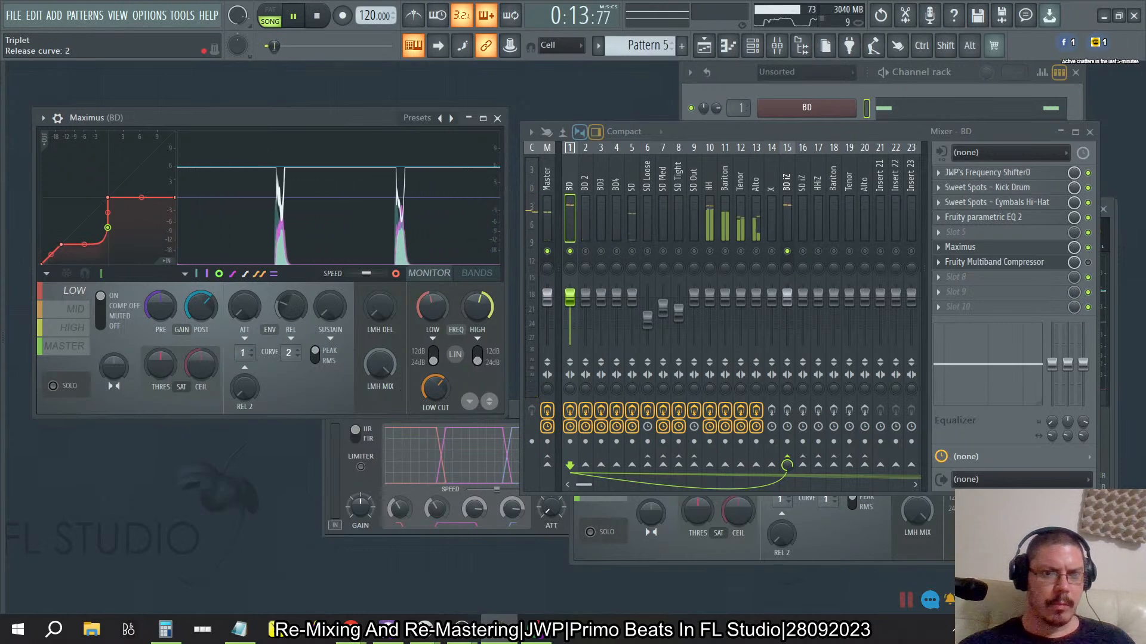
pyautogui.moveTo(84, 247); pyautogui.dragTo(86, 250)
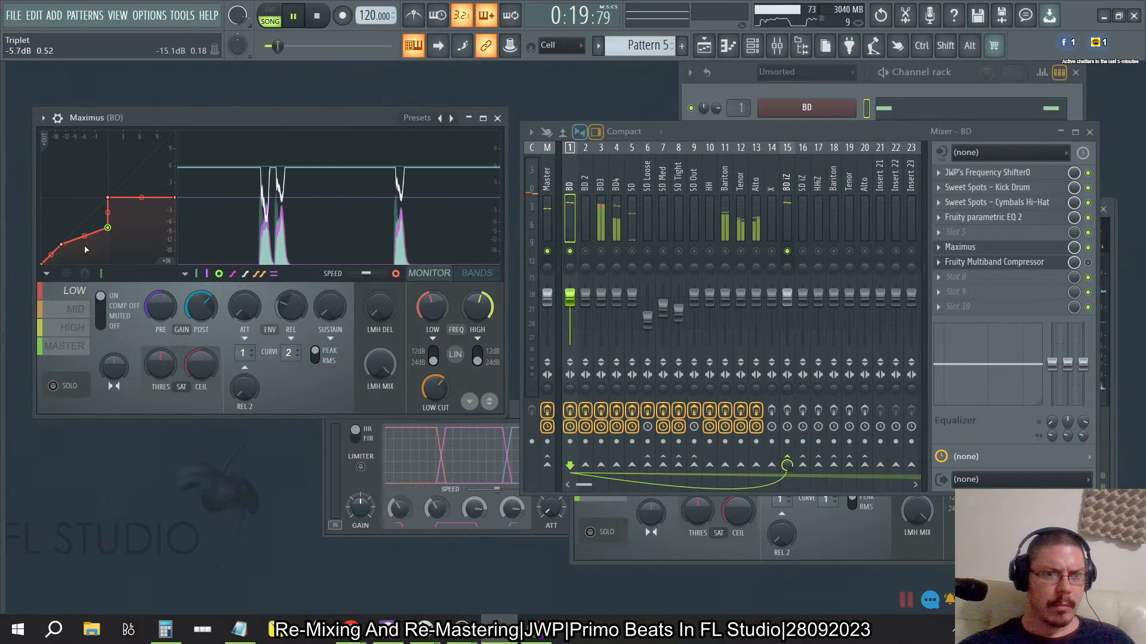
# Reset the post gain of the soloed low band and lower the third point of its compression curve slightly.
pyautogui.rightClick(220, 316)
pyautogui.click(123, 386)
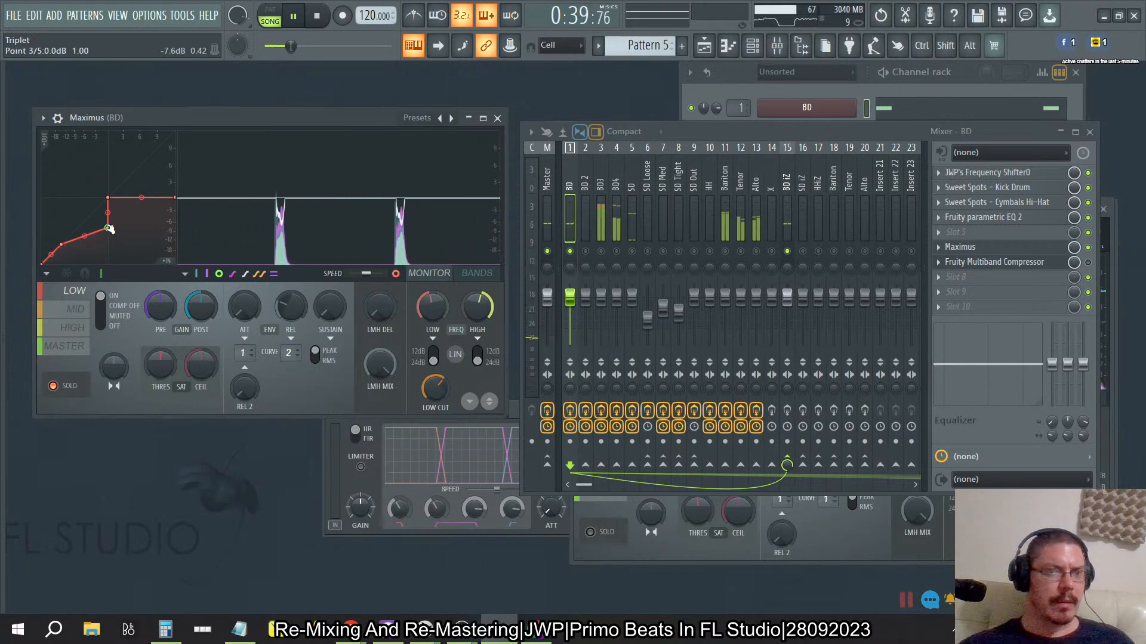
pyautogui.moveTo(108, 228); pyautogui.dragTo(142, 246)
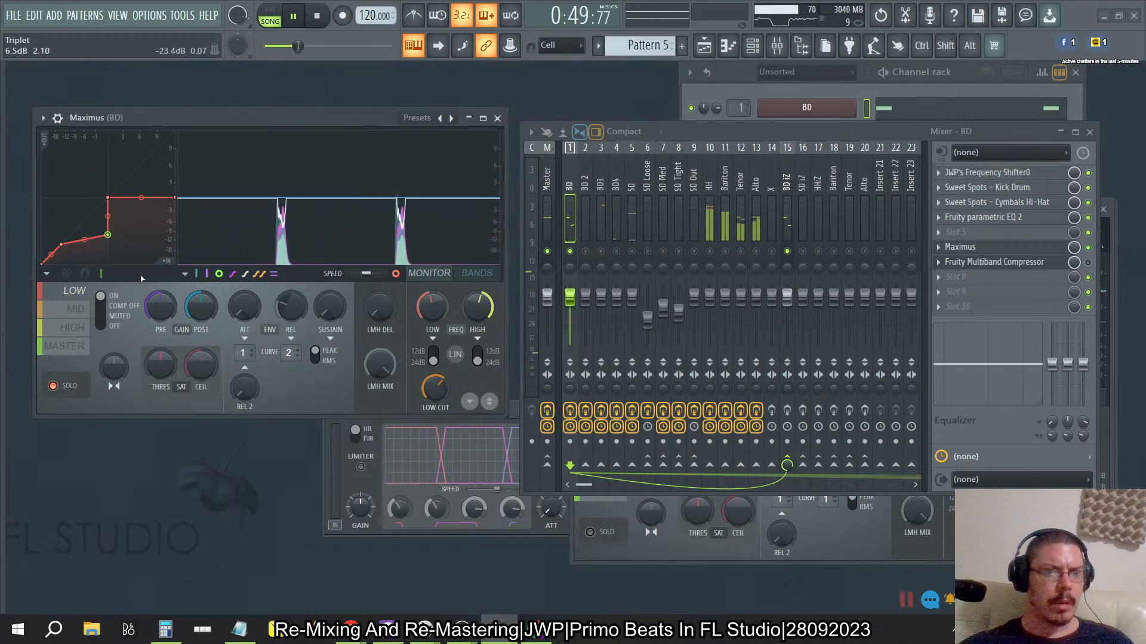
pyautogui.press('super')
pyautogui.press('super')
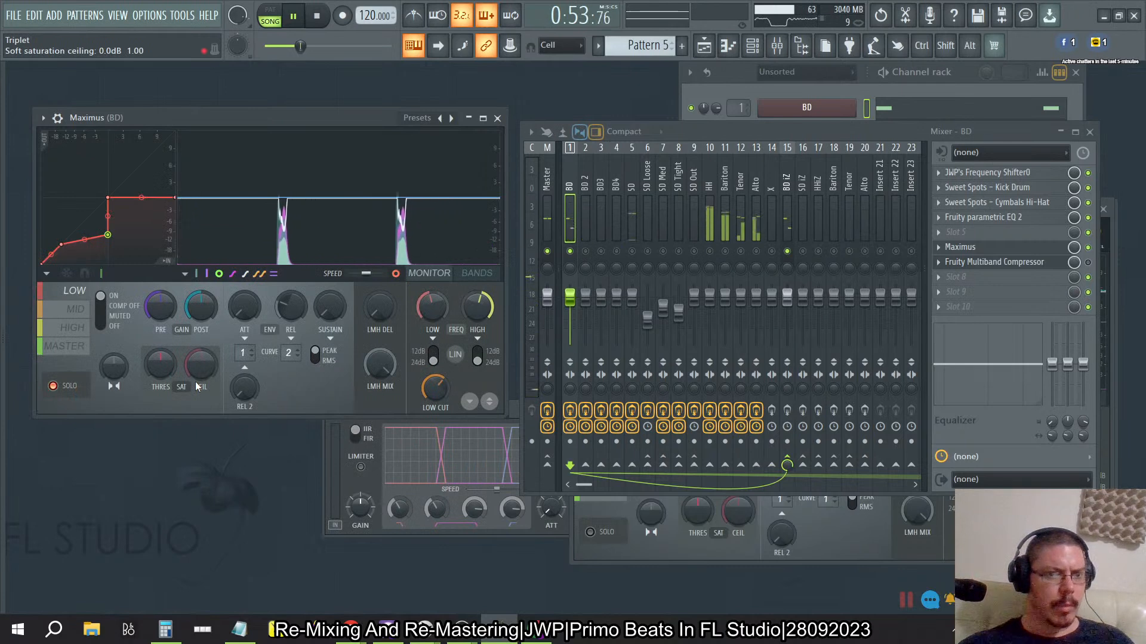
# Compare release curves 1 and 2 on the soloed low band, leaving the release curve at 1.
pyautogui.click(298, 356)
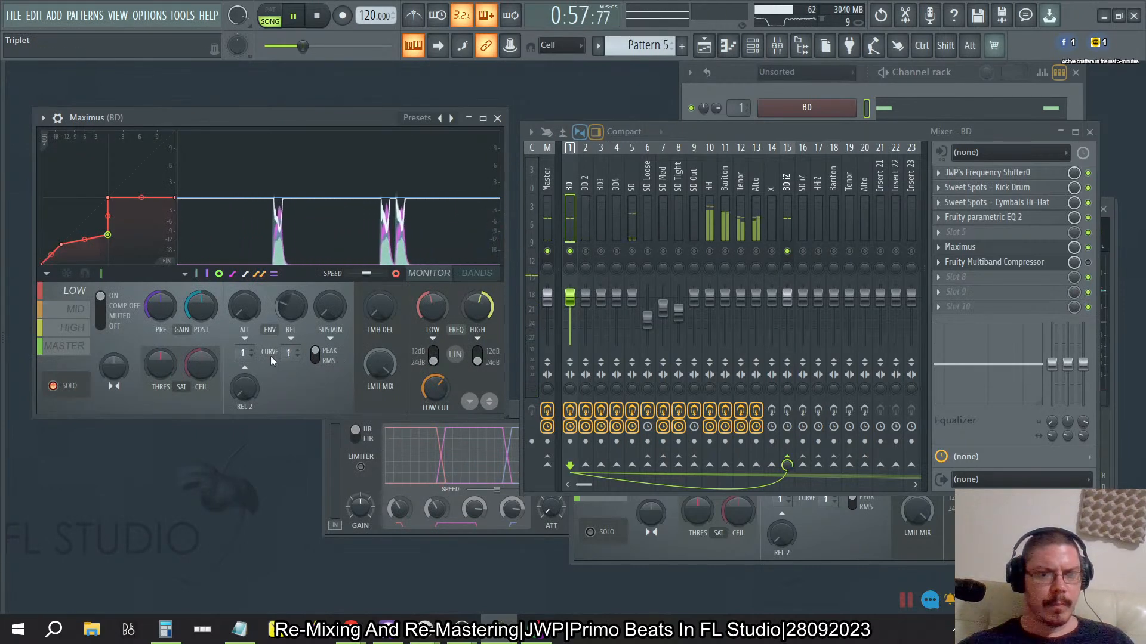
pyautogui.click(297, 350)
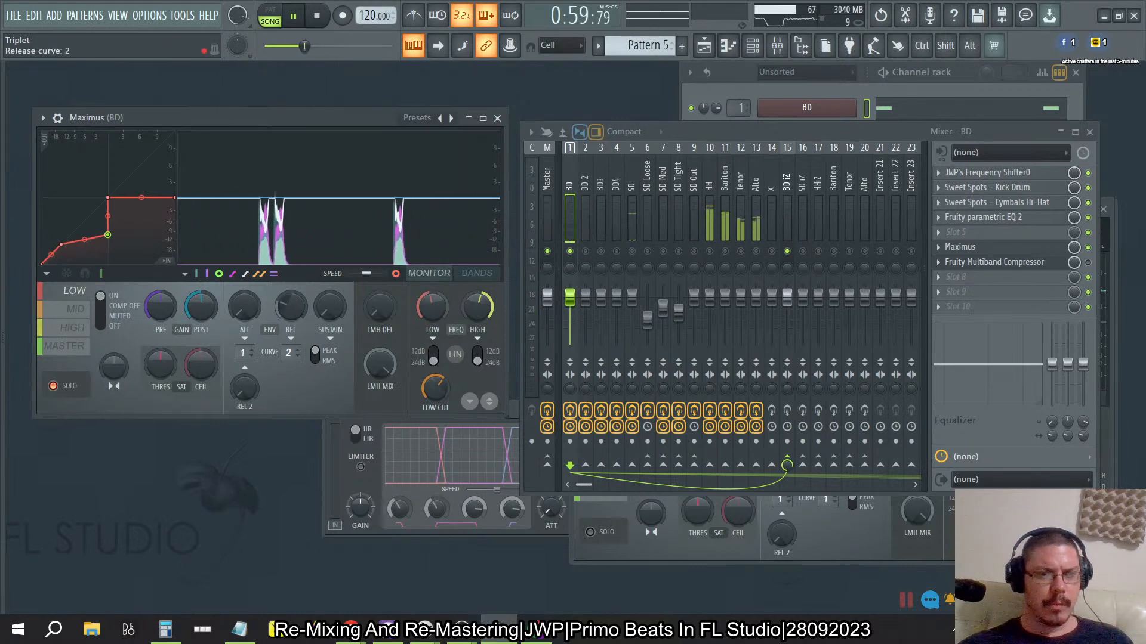
pyautogui.click(298, 356)
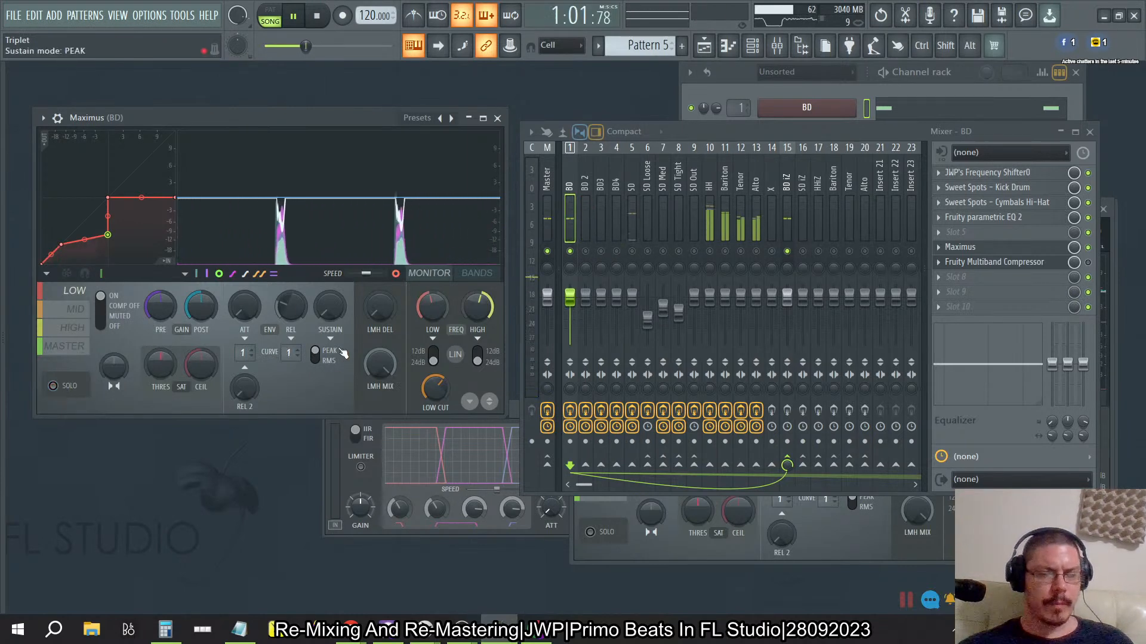
pyautogui.click(54, 386)
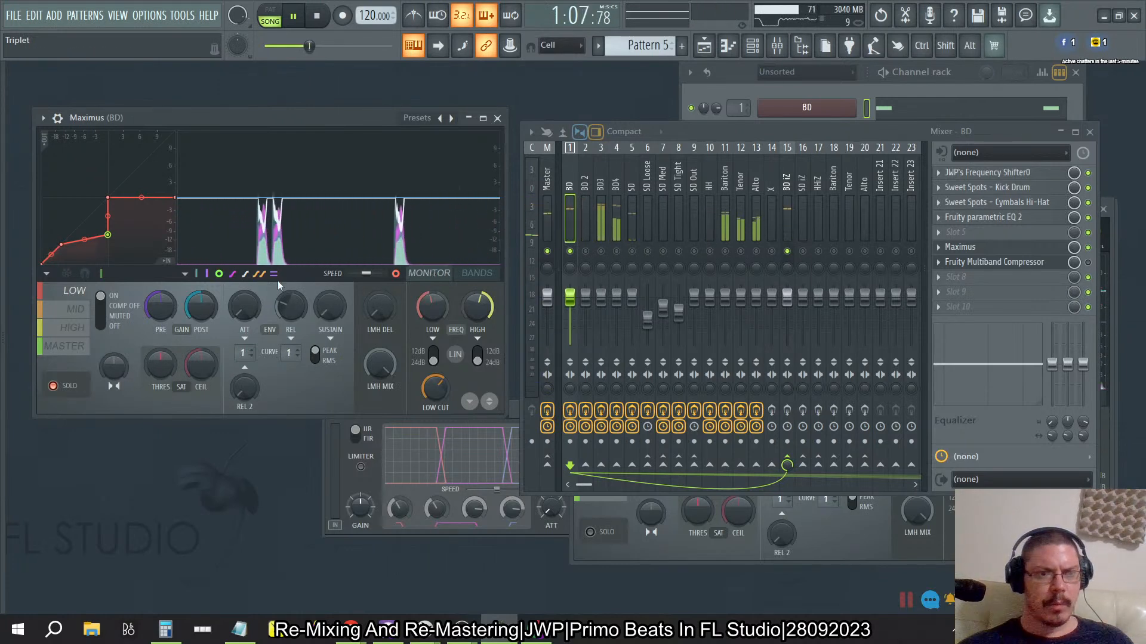
# Compare the BD kick with Maximus bypassed and enabled, and inspect the curve in its Fruity parametric EQ 2.
pyautogui.click(1087, 248)
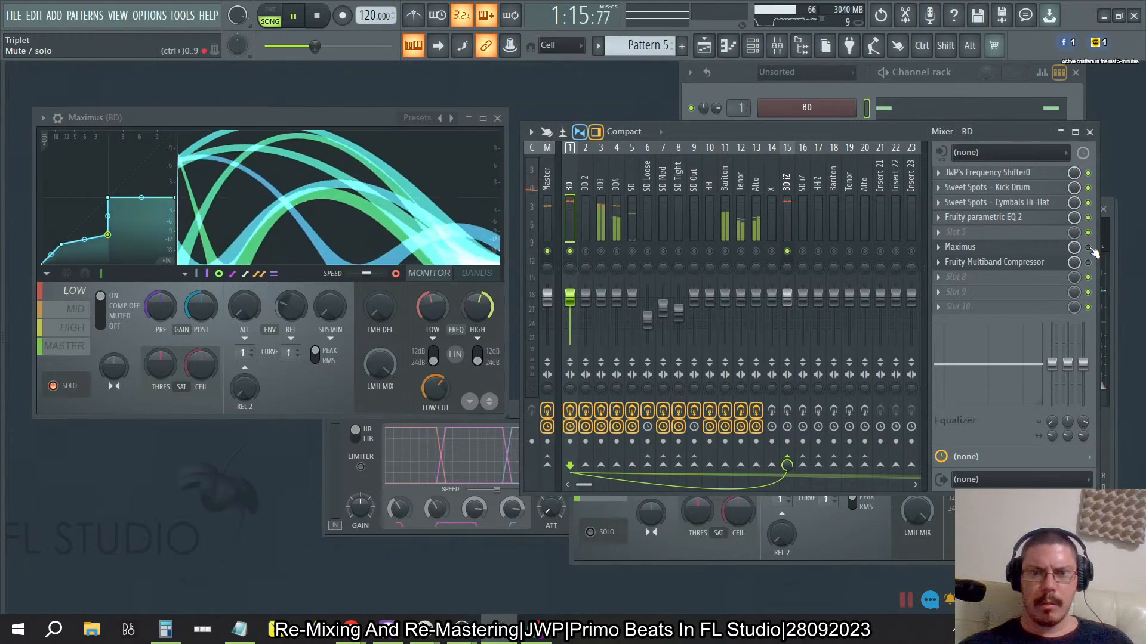
pyautogui.click(1087, 247)
pyautogui.click(1087, 247)
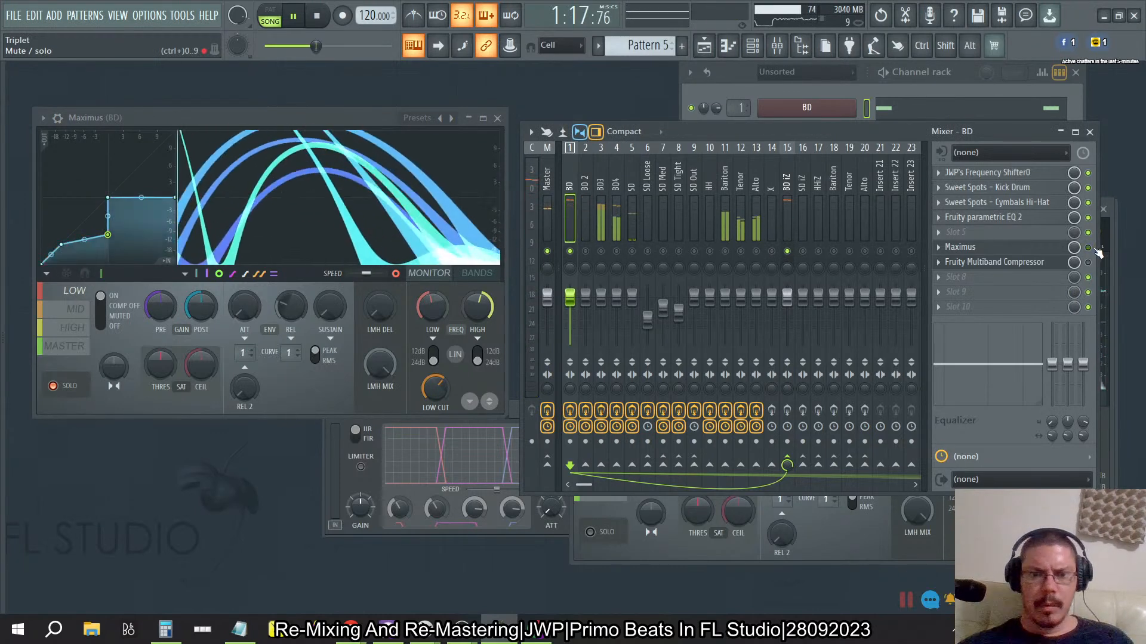
pyautogui.click(1017, 218)
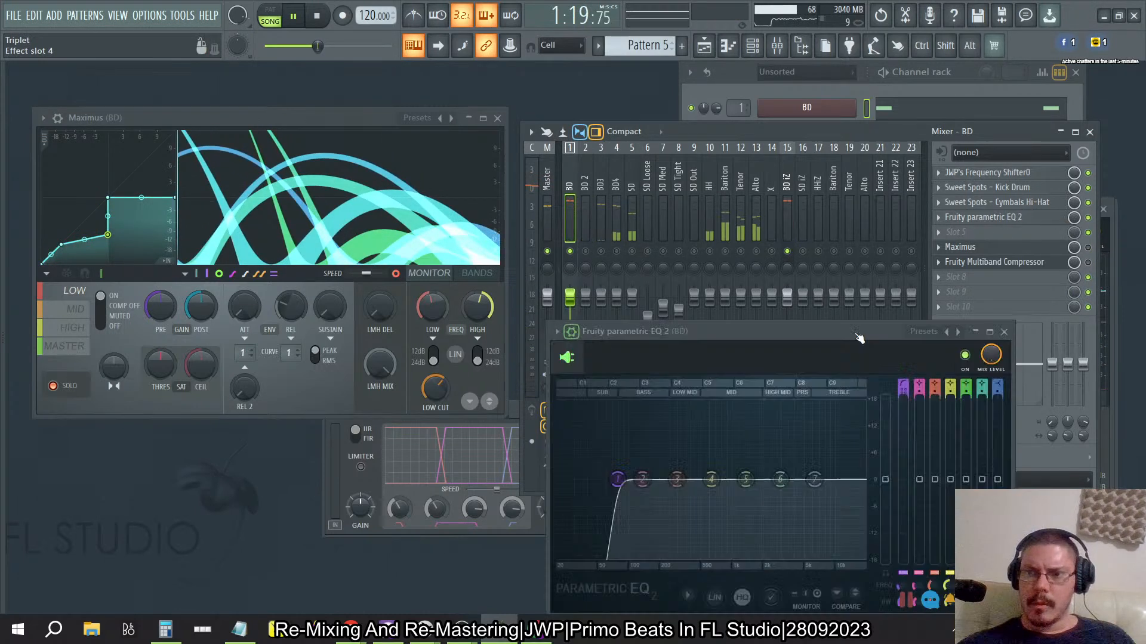
pyautogui.click(1005, 331)
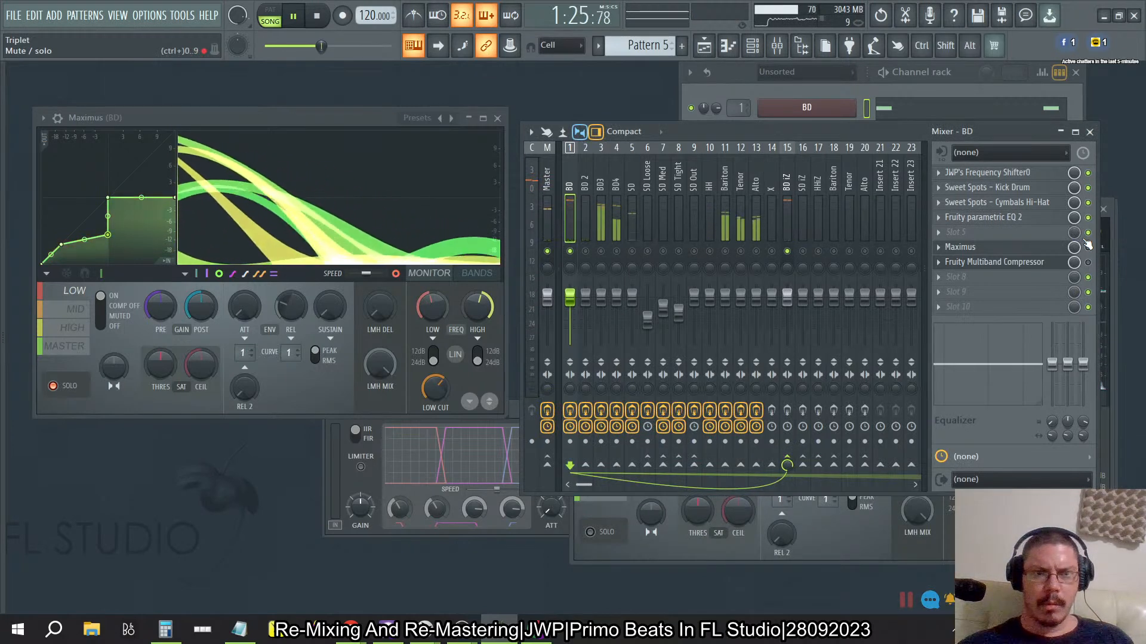
pyautogui.click(1088, 246)
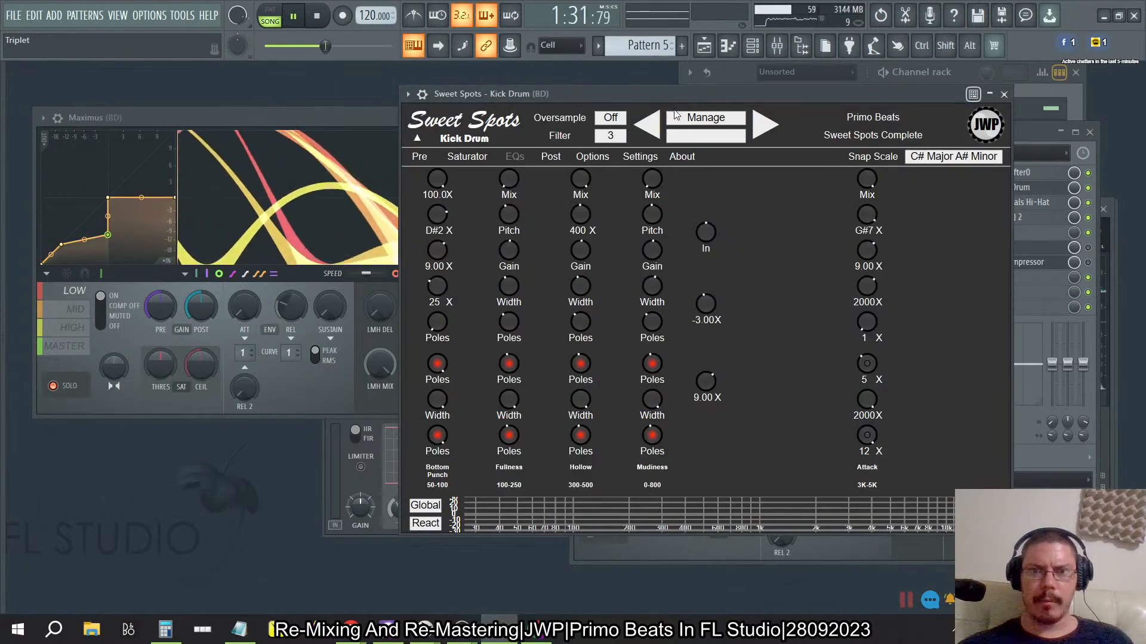
# Set the knob below the -3.00 one in BD's Sweet Spots - Kick Drum to 7.50 and close the plugin.
pyautogui.moveTo(665, 97); pyautogui.dragTo(571, 147)
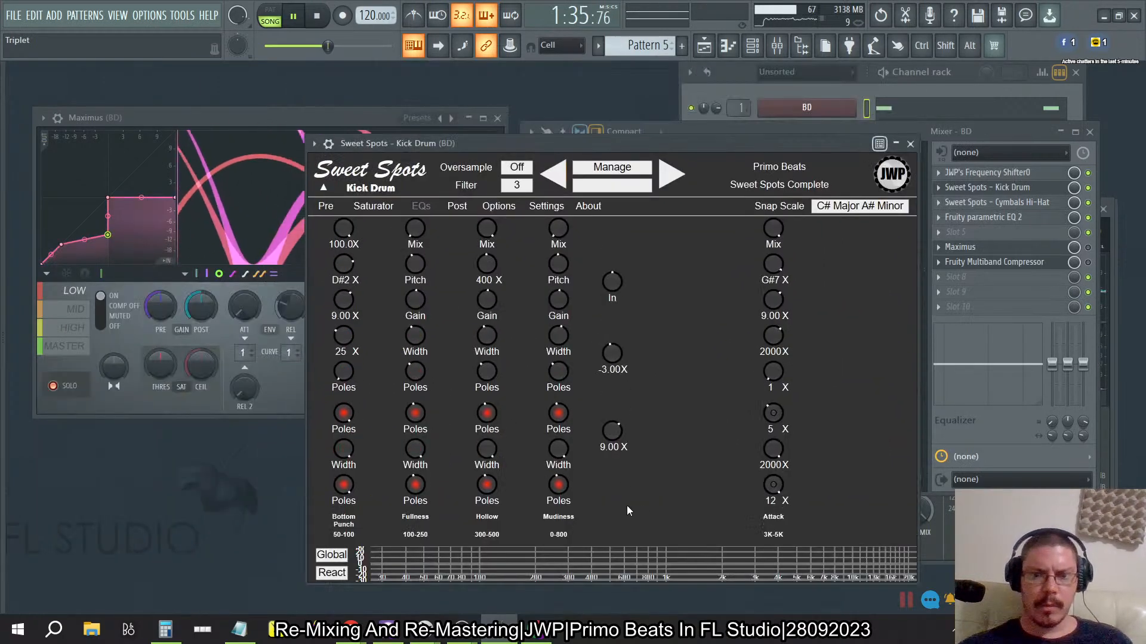
pyautogui.rightClick(612, 434)
pyautogui.click(620, 469)
pyautogui.scroll(-1, 616, 442)
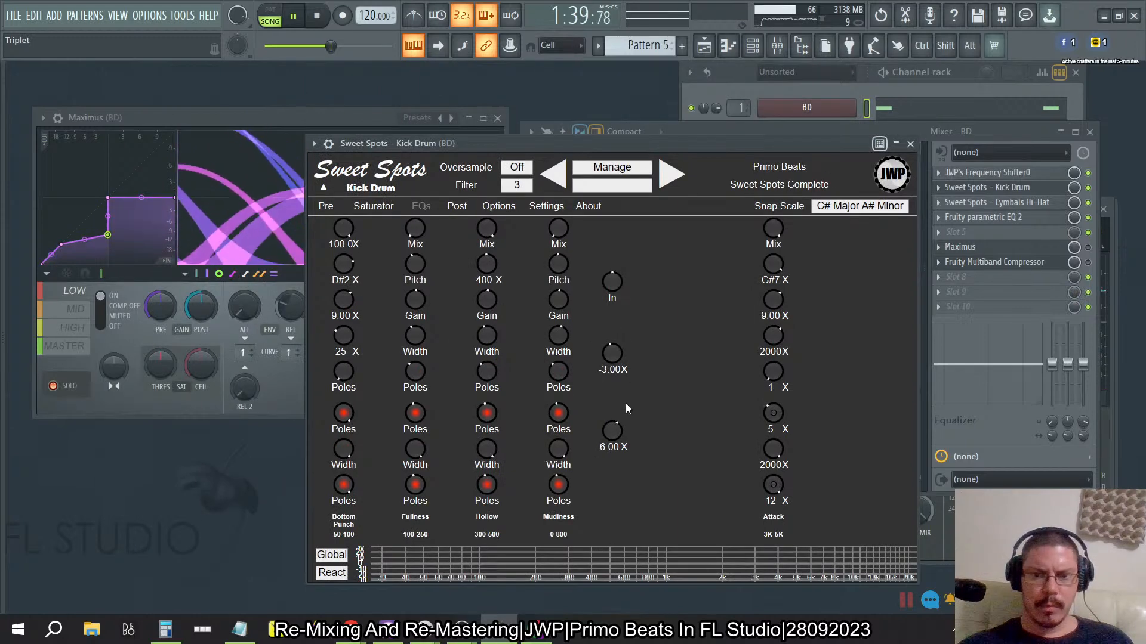
pyautogui.scroll(1, 614, 428)
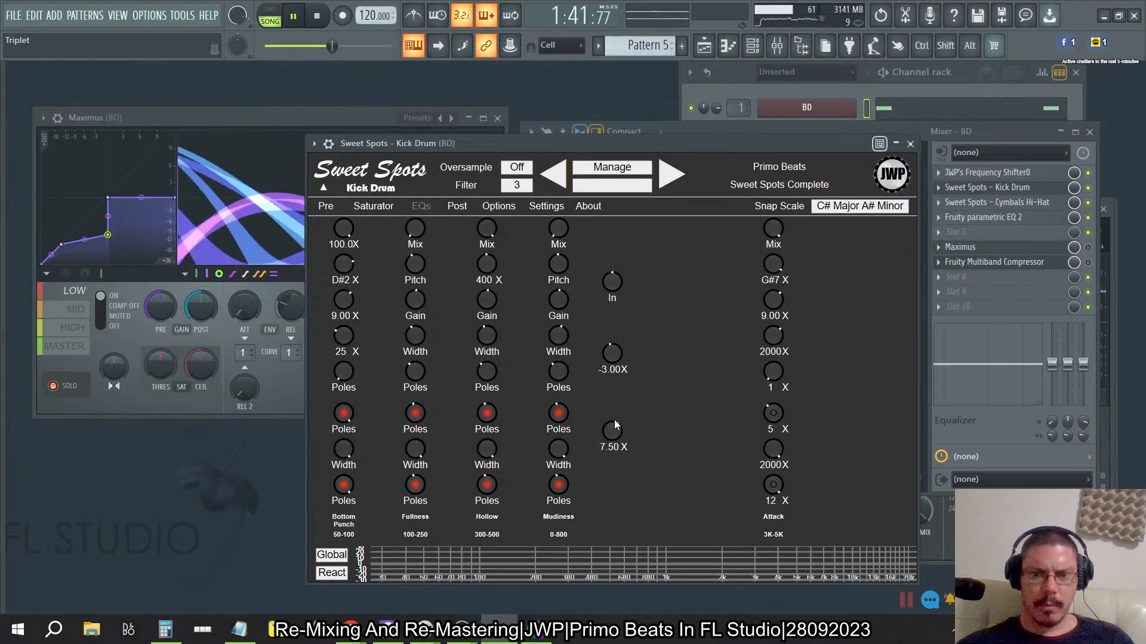
pyautogui.press('Escape')
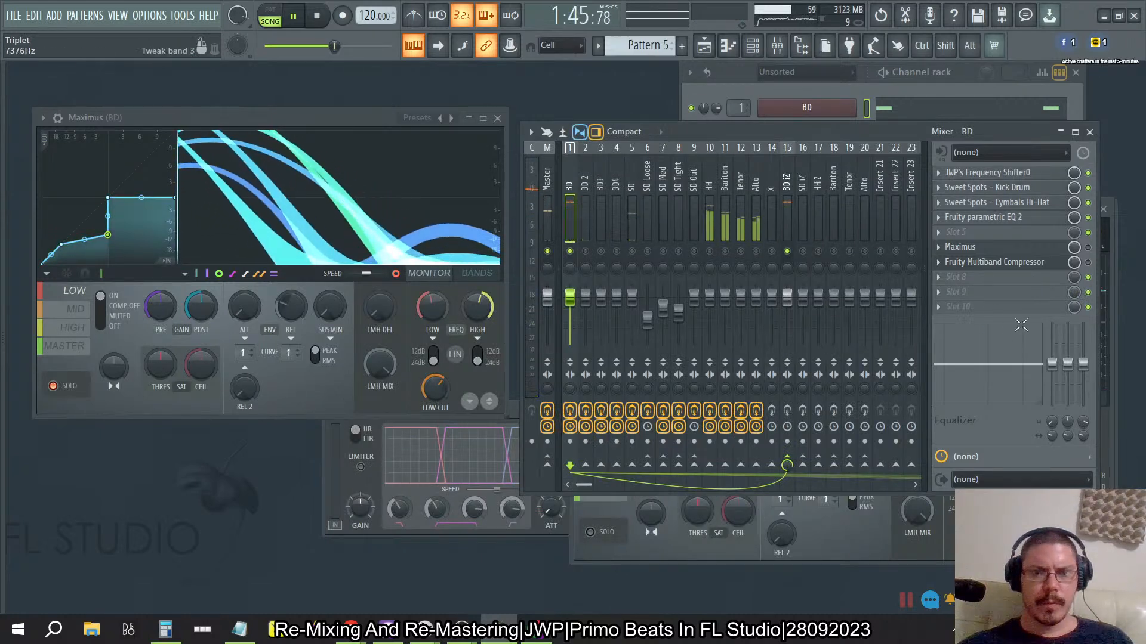
# Re-enable Maximus on the BD track and strongly raise its low band's post gain.
pyautogui.click(1088, 247)
pyautogui.click(1088, 247)
pyautogui.click(1087, 262)
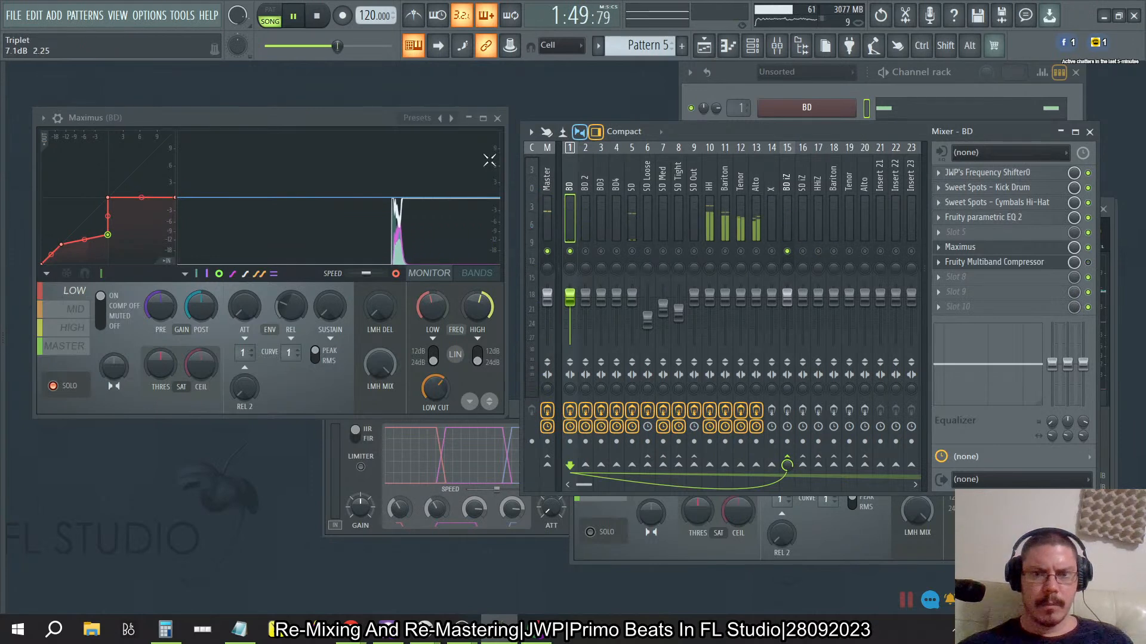
pyautogui.moveTo(201, 306); pyautogui.dragTo(201, 268)
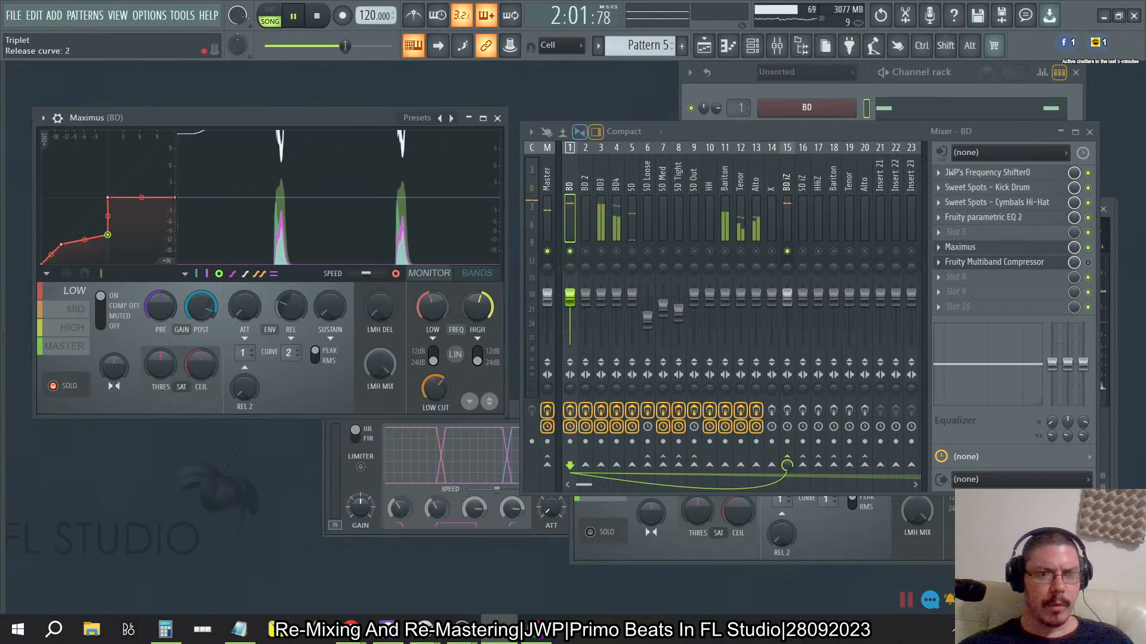
# Set the low band's release curve to 2 and toggle the band input peaks display in Maximus.
pyautogui.moveTo(290, 361); pyautogui.dragTo(291, 358)
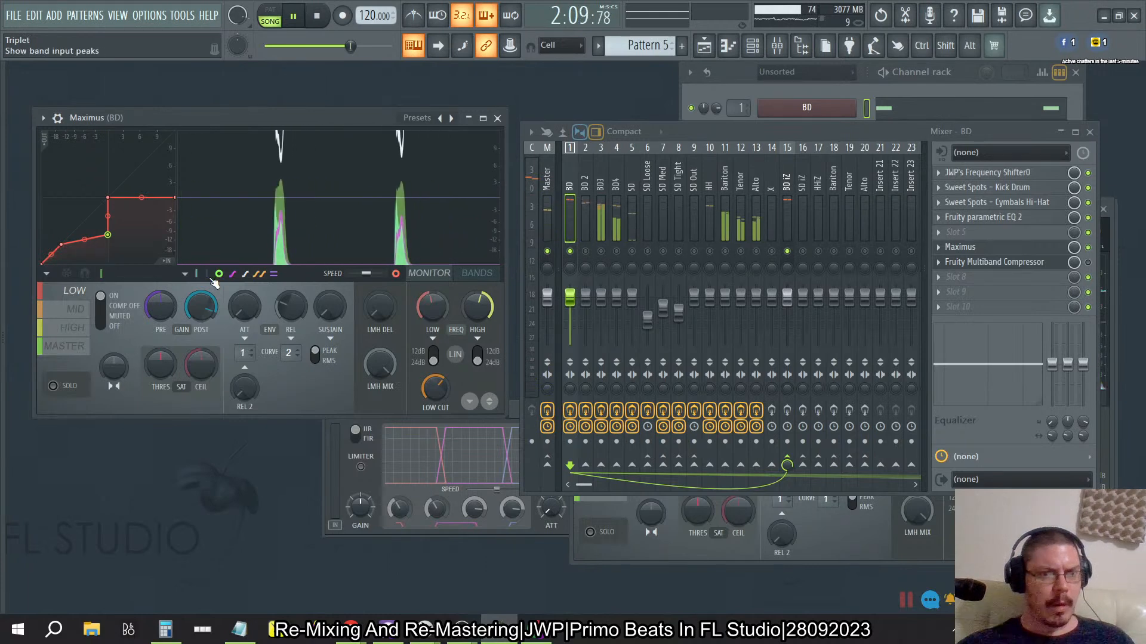
pyautogui.click(206, 274)
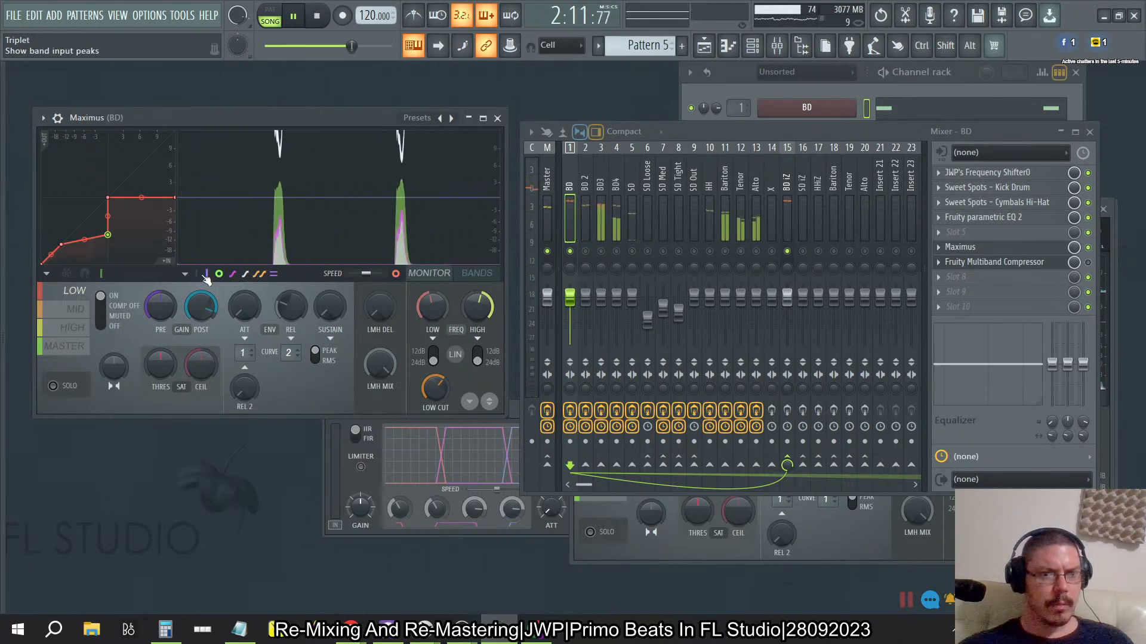
# Set the low band's release curve to 1 in BD's Maximus, adjust its sustain and stop playback.
pyautogui.click(221, 276)
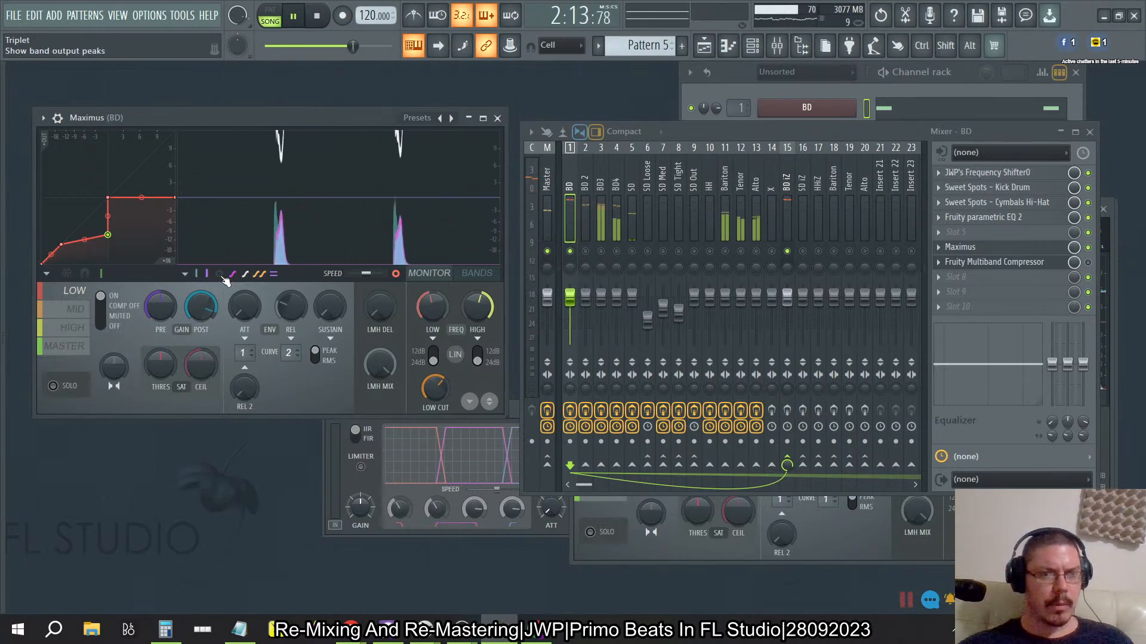
pyautogui.click(219, 274)
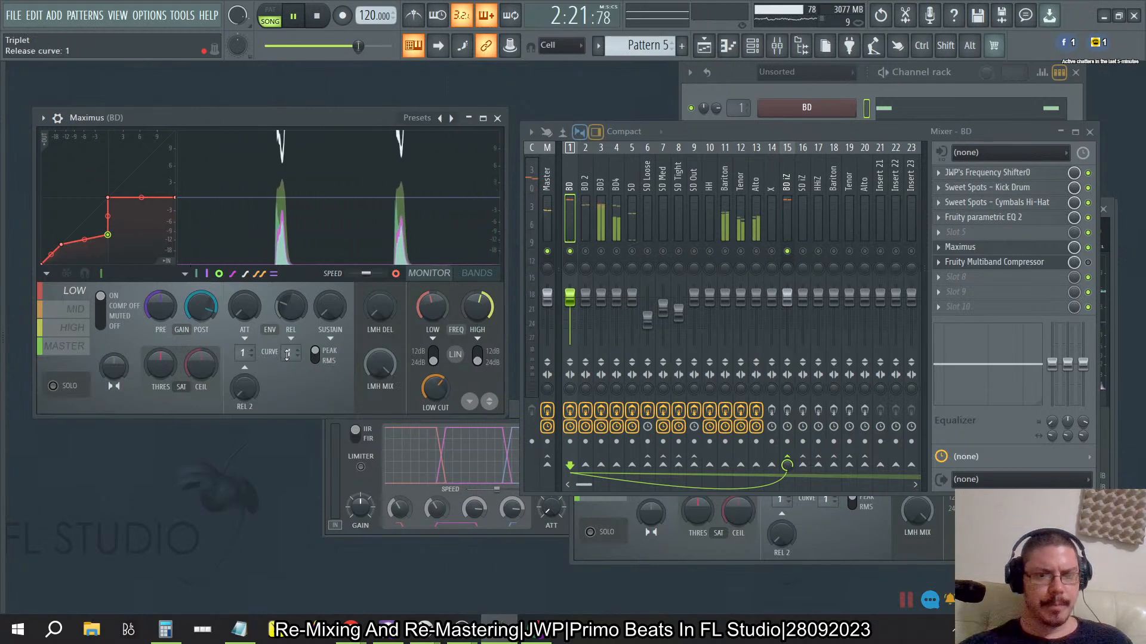
pyautogui.rightClick(330, 312)
pyautogui.click(344, 318)
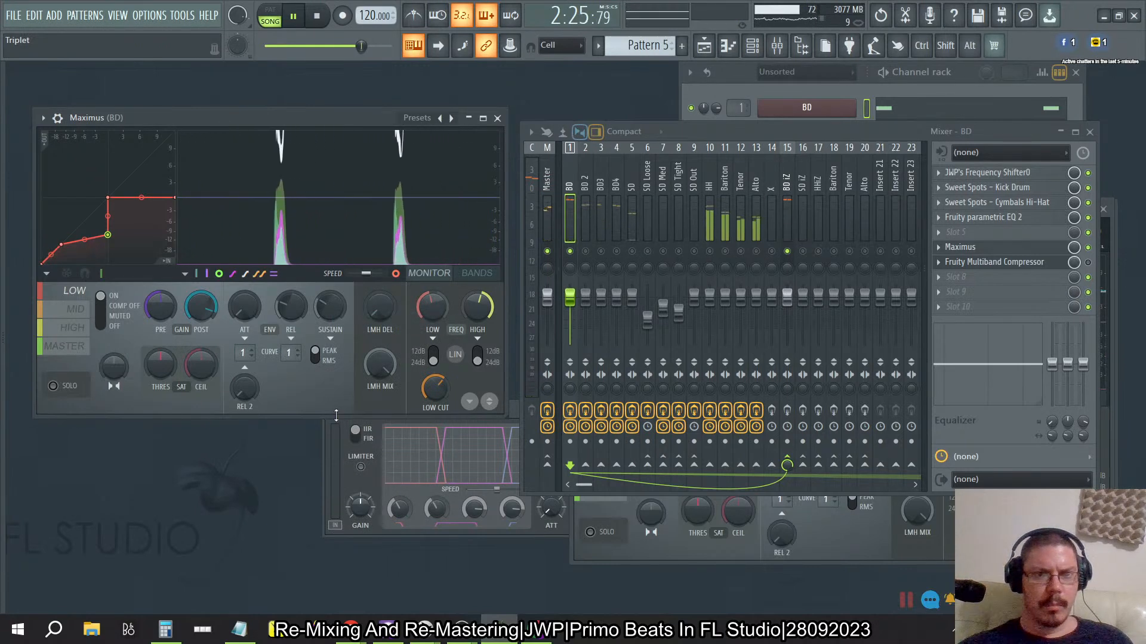
pyautogui.moveTo(325, 312)
pyautogui.mouseDown()
pyautogui.moveTo(325, 330)
pyautogui.moveTo(325, 311)
pyautogui.mouseUp()
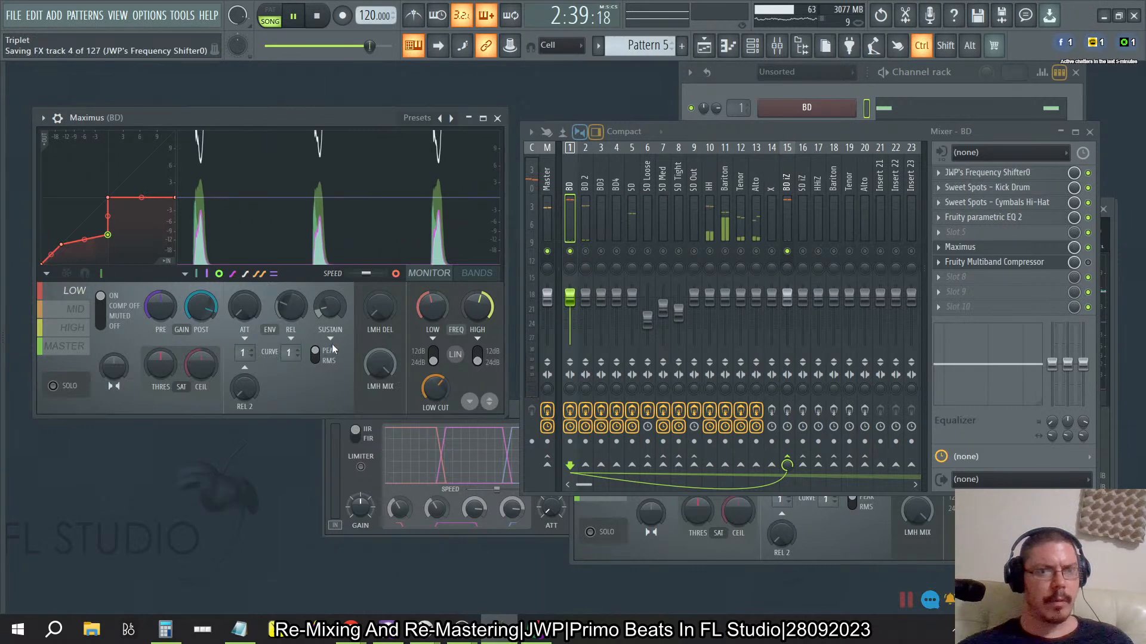
pyautogui.moveTo(334, 298); pyautogui.dragTo(335, 309)
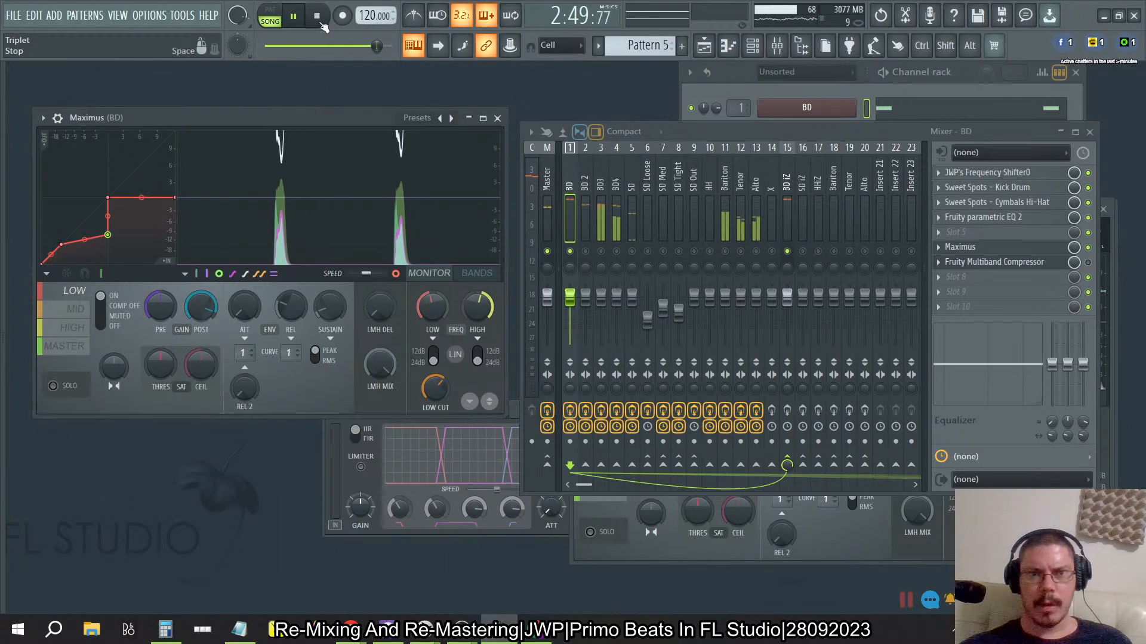
pyautogui.press('space')
# Move the empty insert 21 back through the mixer to position 6, between SD and SD Loose.
pyautogui.click(585, 179)
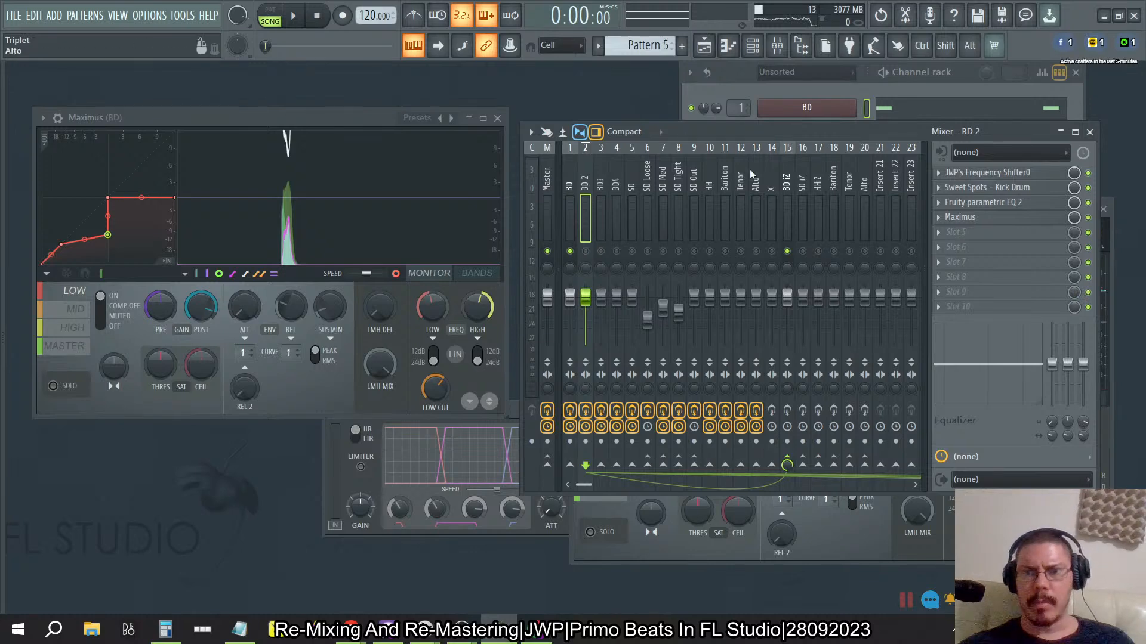
pyautogui.hscroll(3, 758, 176)
pyautogui.click(797, 185)
pyautogui.hotkey('alt', 'Left')
pyautogui.hotkey('alt', 'Left')
pyautogui.hotkey('alt', 'Left')
pyautogui.hotkey('alt', 'Left')
pyautogui.hotkey('alt', 'Left')
pyautogui.hotkey('alt', 'Left')
pyautogui.hotkey('alt', 'Left')
pyautogui.hotkey('alt', 'Left')
pyautogui.hotkey('alt', 'Left')
pyautogui.hotkey('alt', 'Left')
pyautogui.hotkey('alt', 'Left')
pyautogui.hotkey('alt', 'Left')
pyautogui.hotkey('alt', 'Left')
pyautogui.hotkey('alt', 'Left')
pyautogui.hotkey('alt', 'Left')
pyautogui.hscroll(-3, 801, 186)
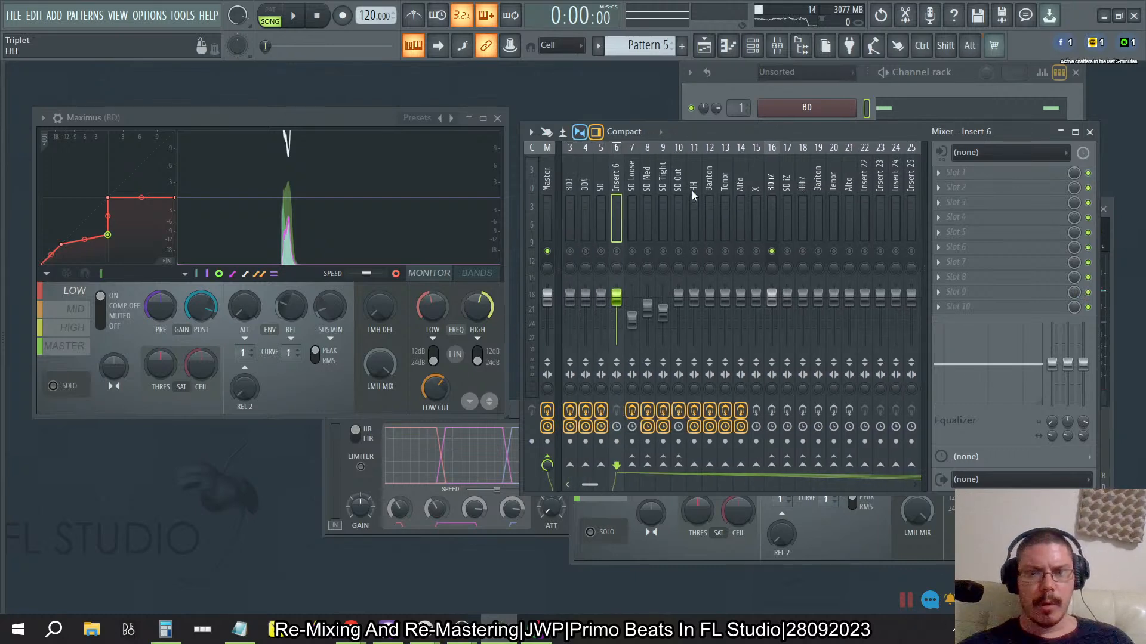
pyautogui.hscroll(-2, 659, 173)
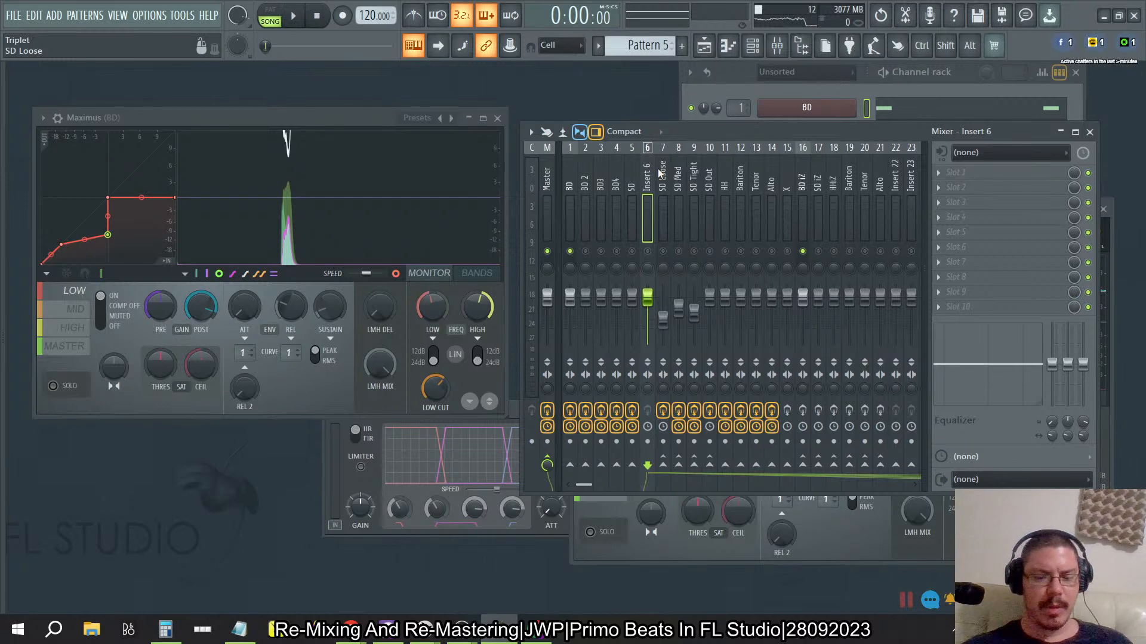
# Return the empty insert to the unused tracks after the last Alto track.
pyautogui.hotkey('alt', 'Right')
pyautogui.hotkey('alt', 'Right')
pyautogui.hotkey('alt', 'Right')
pyautogui.hotkey('alt', 'Right')
pyautogui.hotkey('alt', 'Right')
pyautogui.hotkey('alt', 'Right')
pyautogui.hotkey('alt', 'Right')
pyautogui.hotkey('alt', 'Right')
pyautogui.hotkey('alt', 'Right')
pyautogui.hotkey('alt', 'Right')
pyautogui.hotkey('alt', 'Right')
pyautogui.hotkey('alt', 'Right')
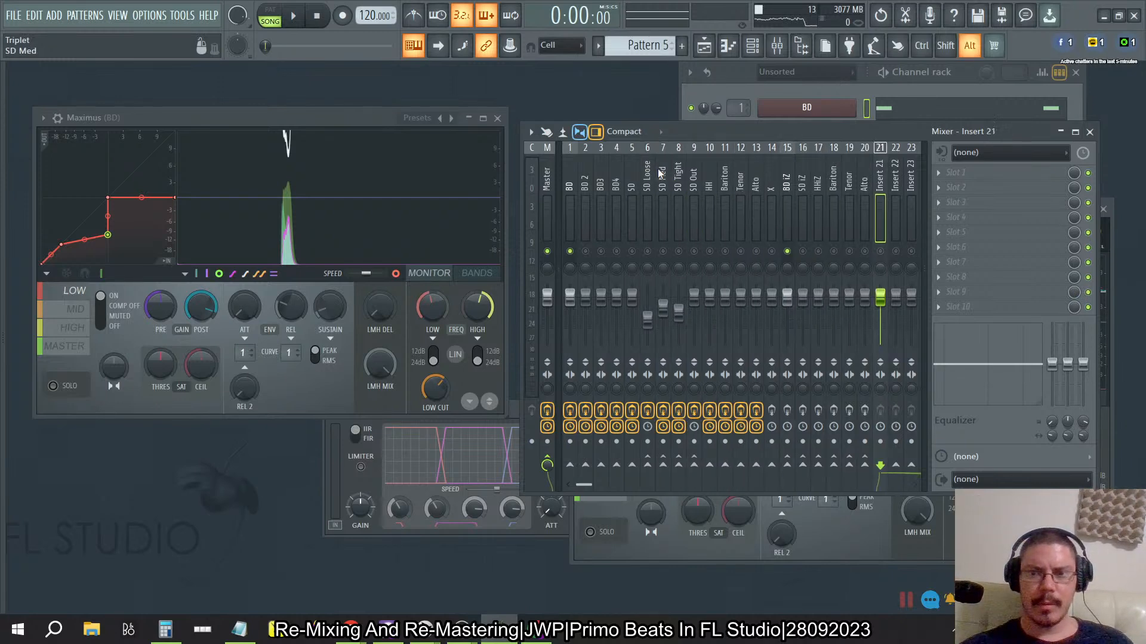
pyautogui.hotkey('alt', 'Right')
pyautogui.hotkey('alt', 'Right')
pyautogui.hotkey('alt', 'Right')
pyautogui.hotkey('alt', 'Right')
pyautogui.hotkey('alt', 'Right')
pyautogui.hotkey('alt', 'Right')
pyautogui.hscroll(-1, 746, 173)
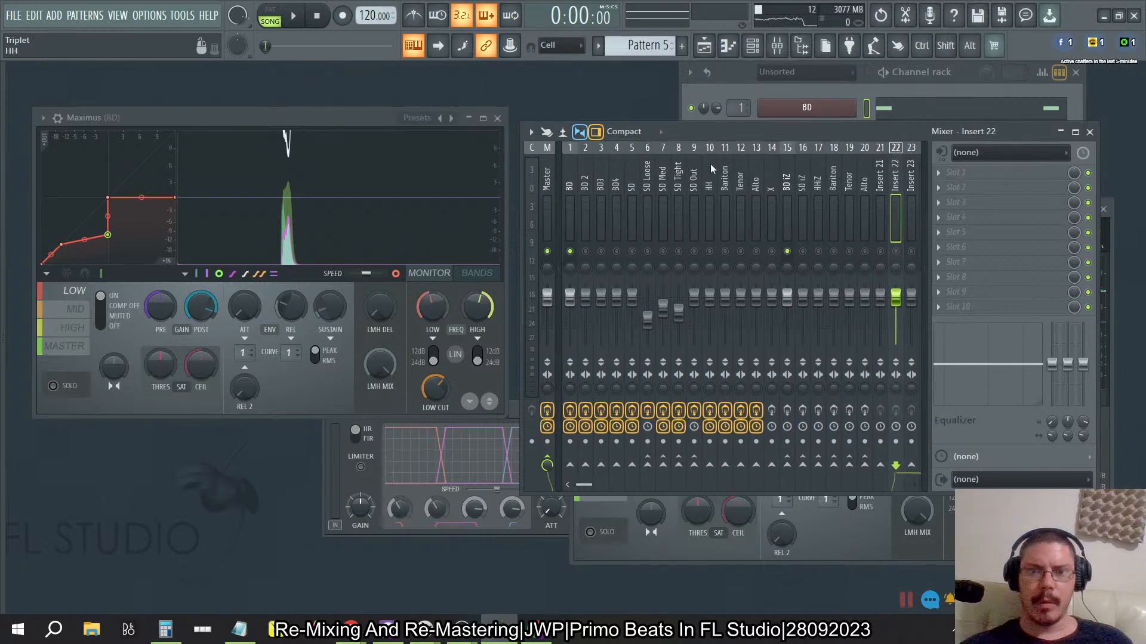
# Copy BD's Maximus with its current settings to the first effect slot of the BD iZ track.
pyautogui.click(607, 184)
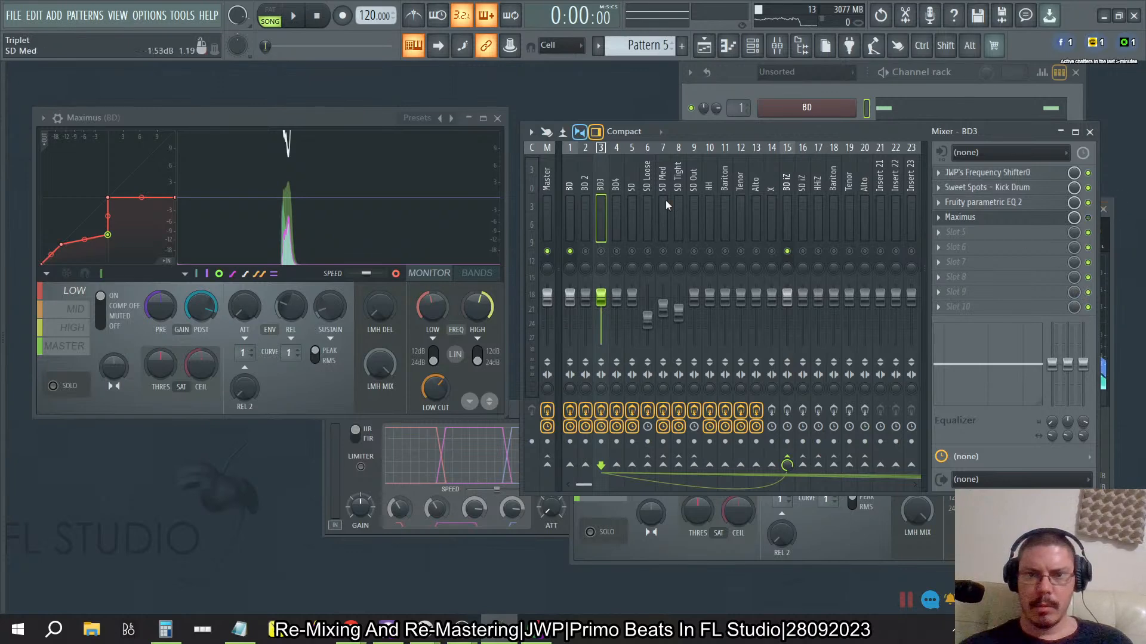
pyautogui.press('Left')
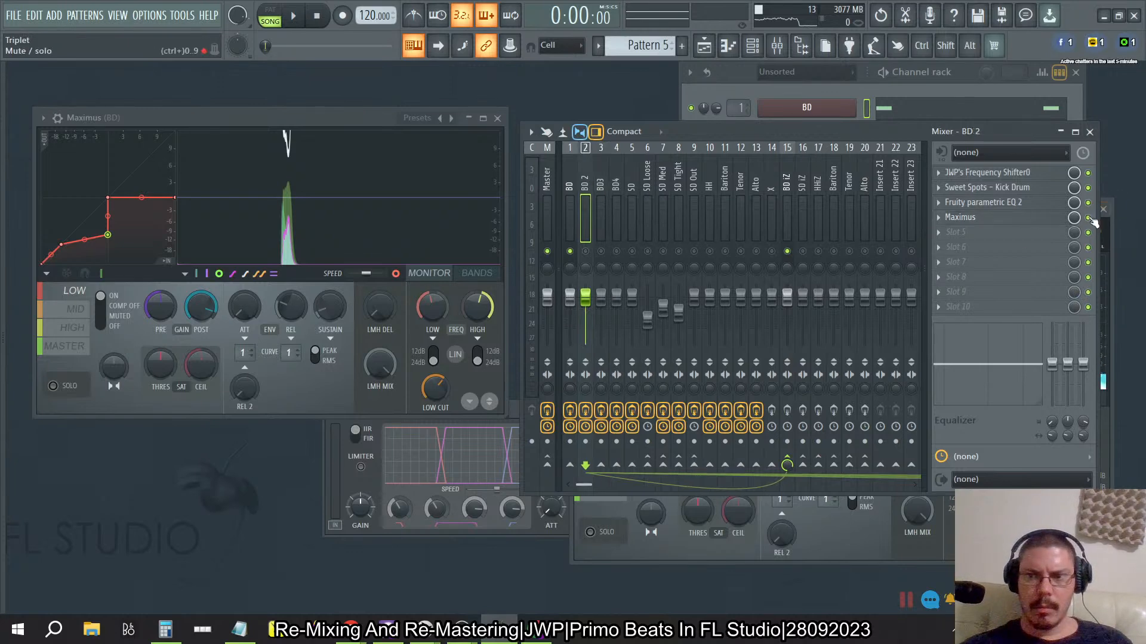
pyautogui.click(570, 187)
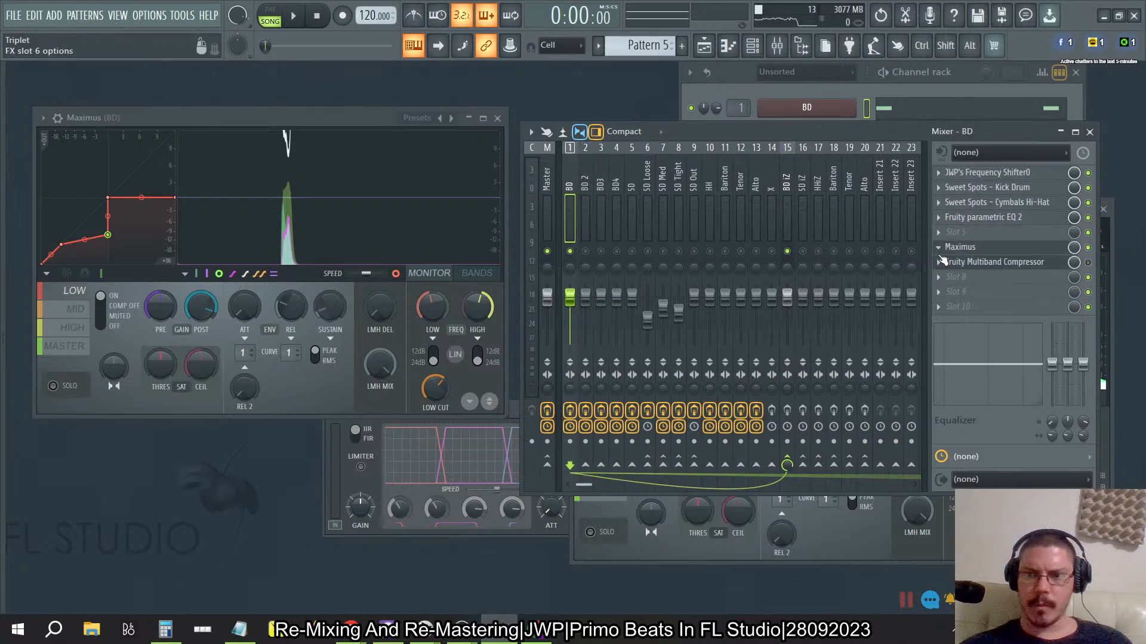
pyautogui.click(941, 259)
pyautogui.moveTo(963, 325); pyautogui.dragTo(786, 179)
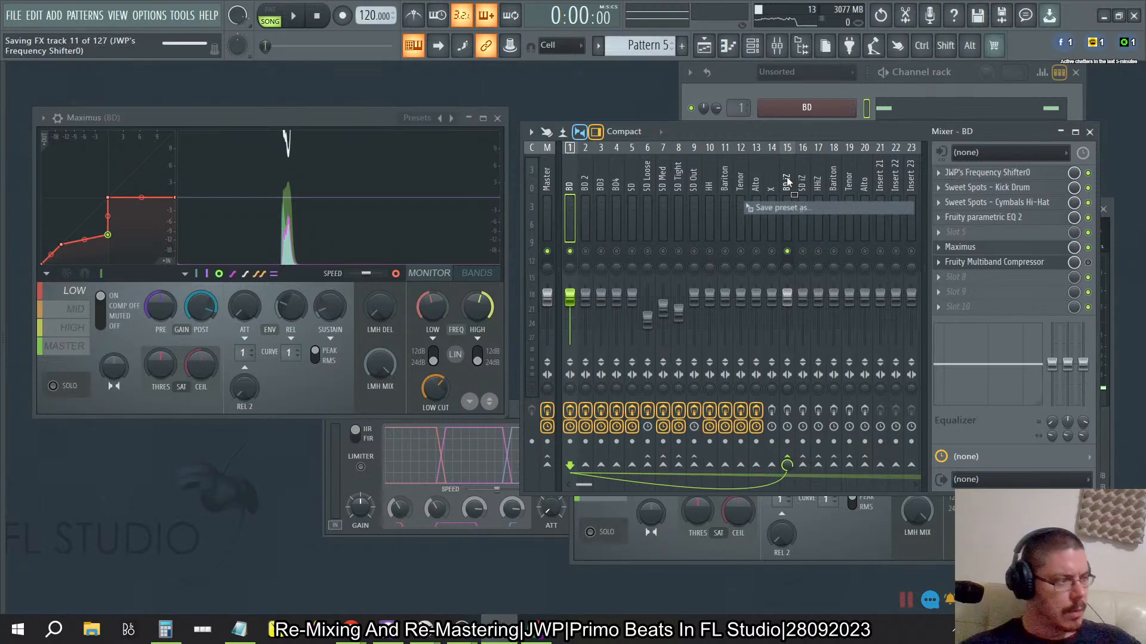
pyautogui.click(788, 182)
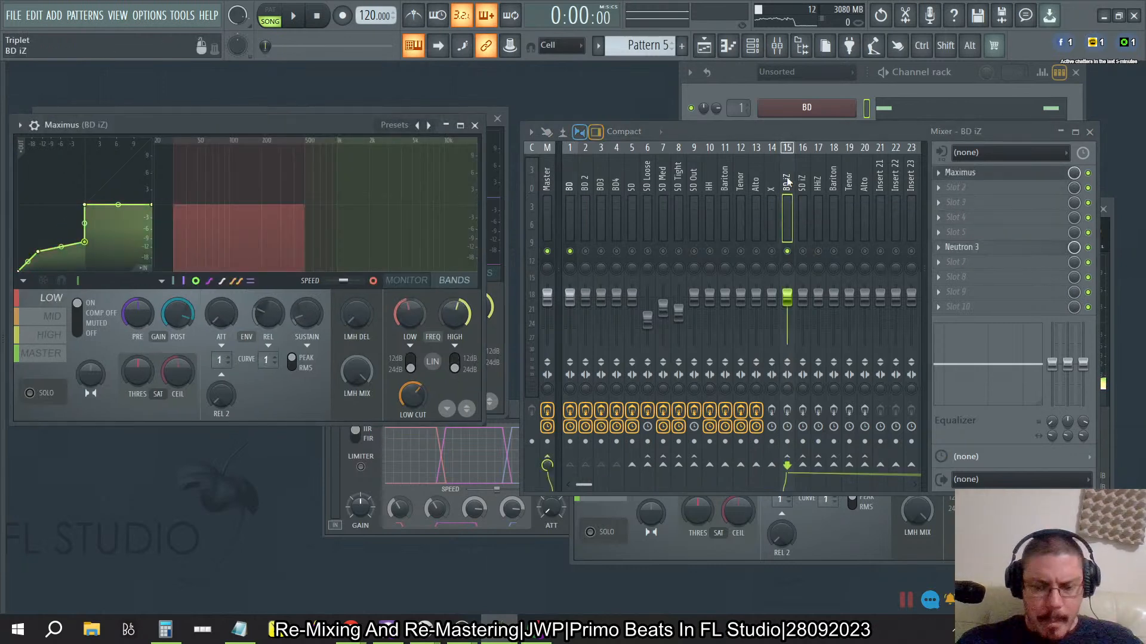
# Clear all open windows except the mixer, bypass Maximus on BD and unsolo the track.
pyautogui.press('F12')
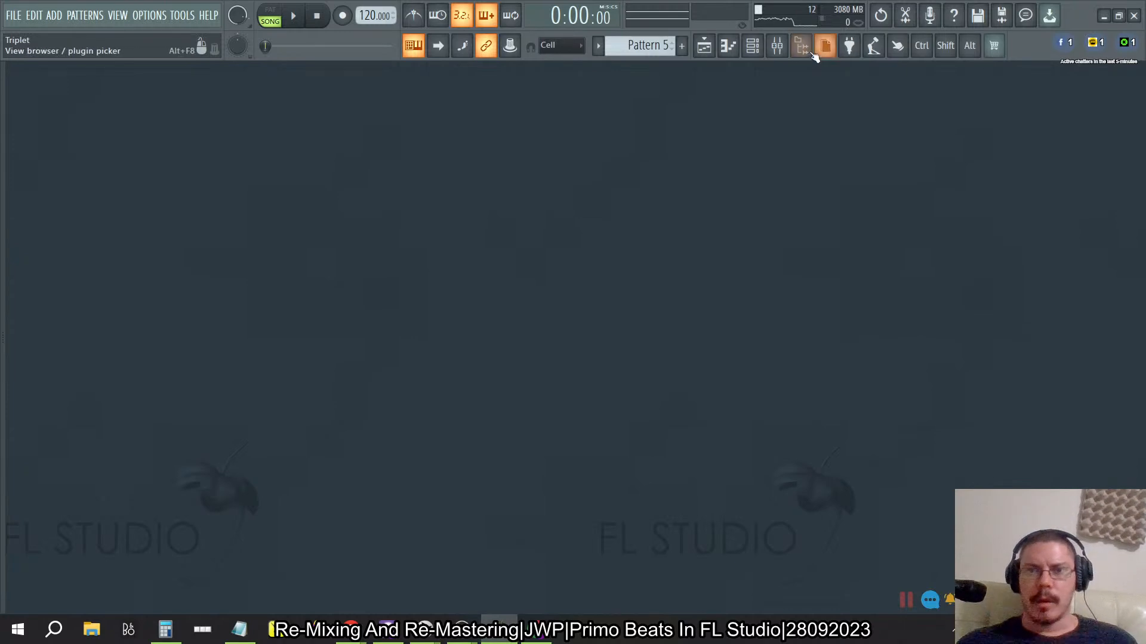
pyautogui.click(776, 49)
pyautogui.click(615, 176)
pyautogui.click(570, 182)
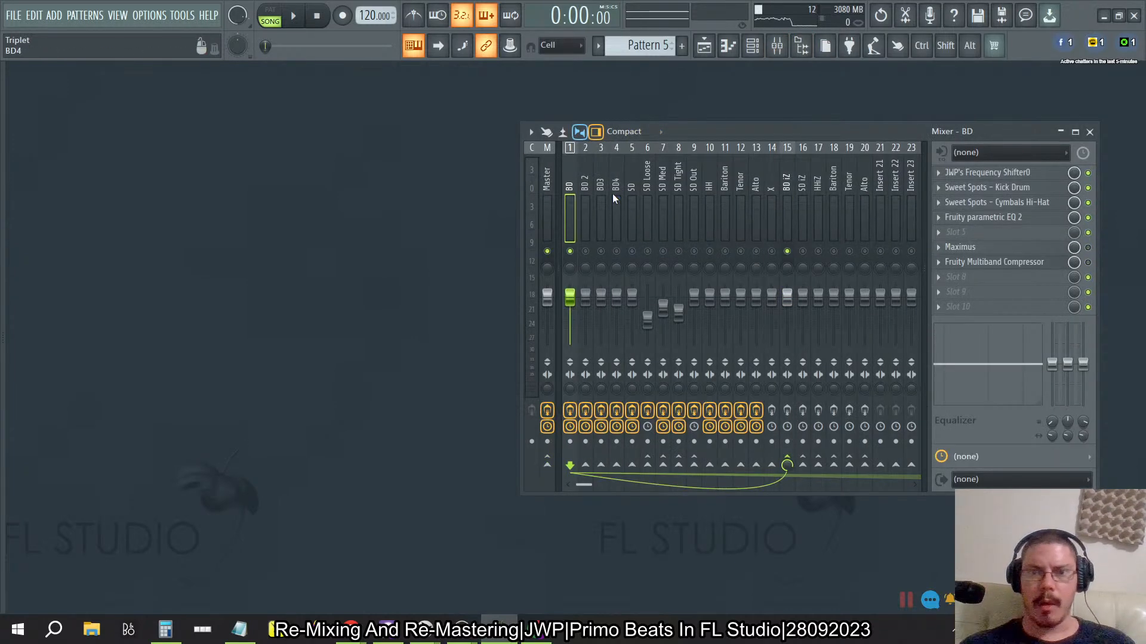
pyautogui.rightClick(570, 252)
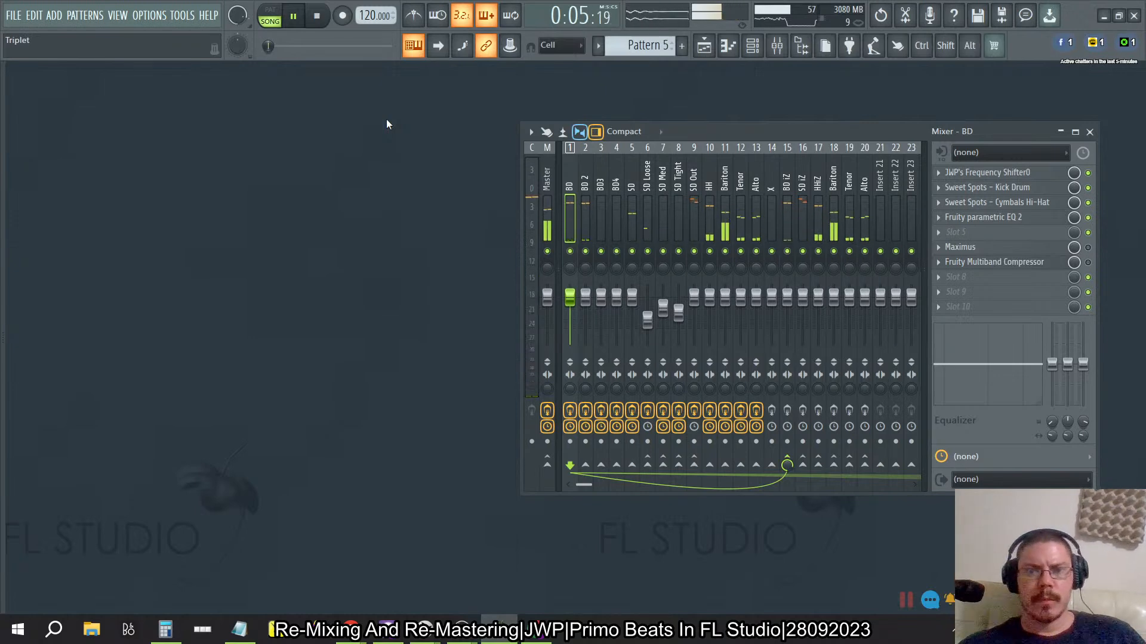
# Show BD iZ's Maximus in monitor view and enable the track's effect slots with Neutron 3 bypassed.
pyautogui.click(777, 46)
pyautogui.click(777, 46)
pyautogui.press('Left')
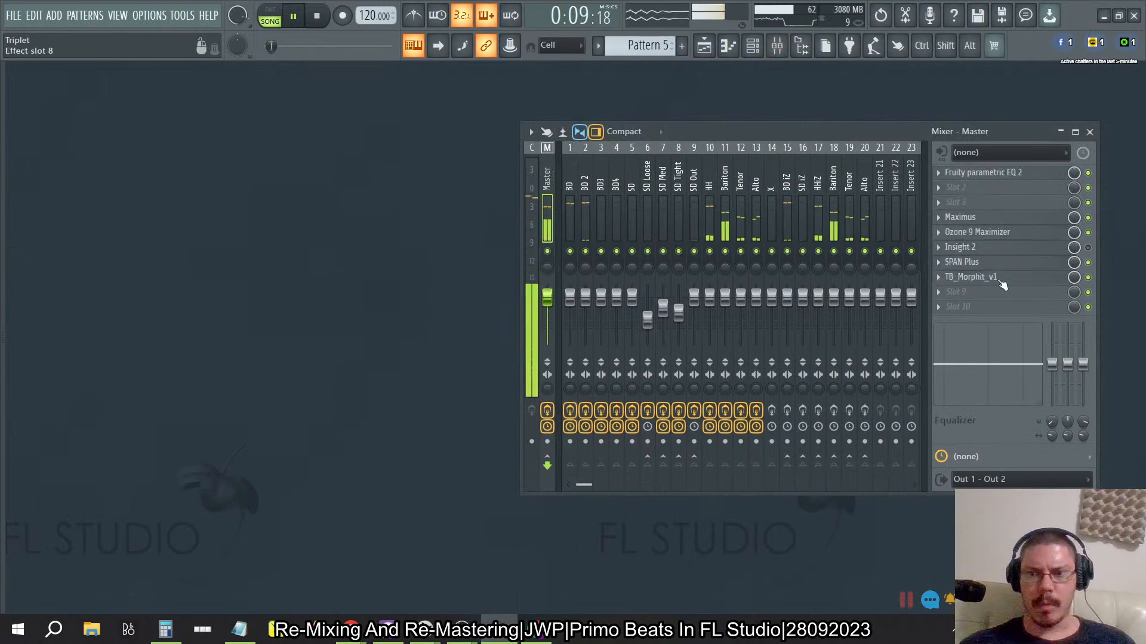
pyautogui.click(709, 179)
pyautogui.click(787, 179)
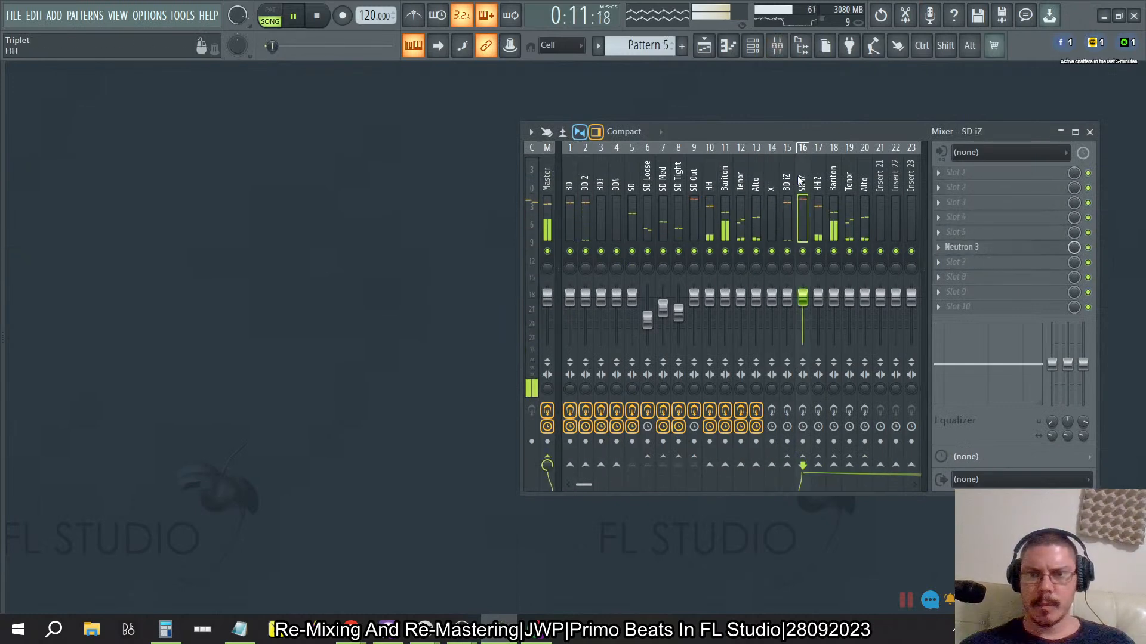
pyautogui.click(968, 175)
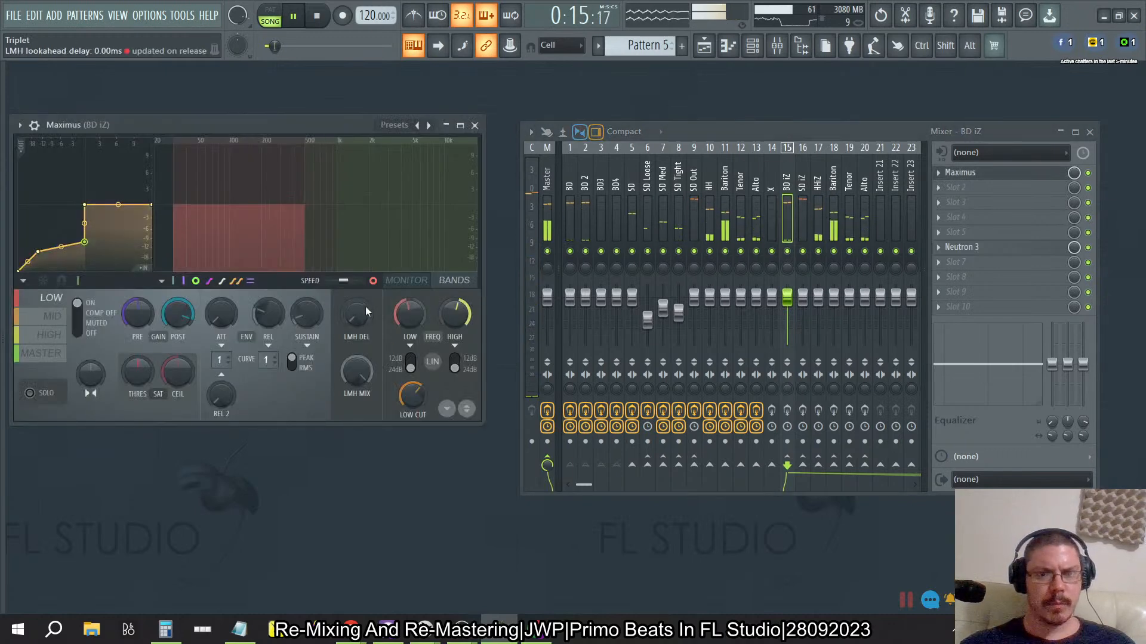
pyautogui.click(408, 284)
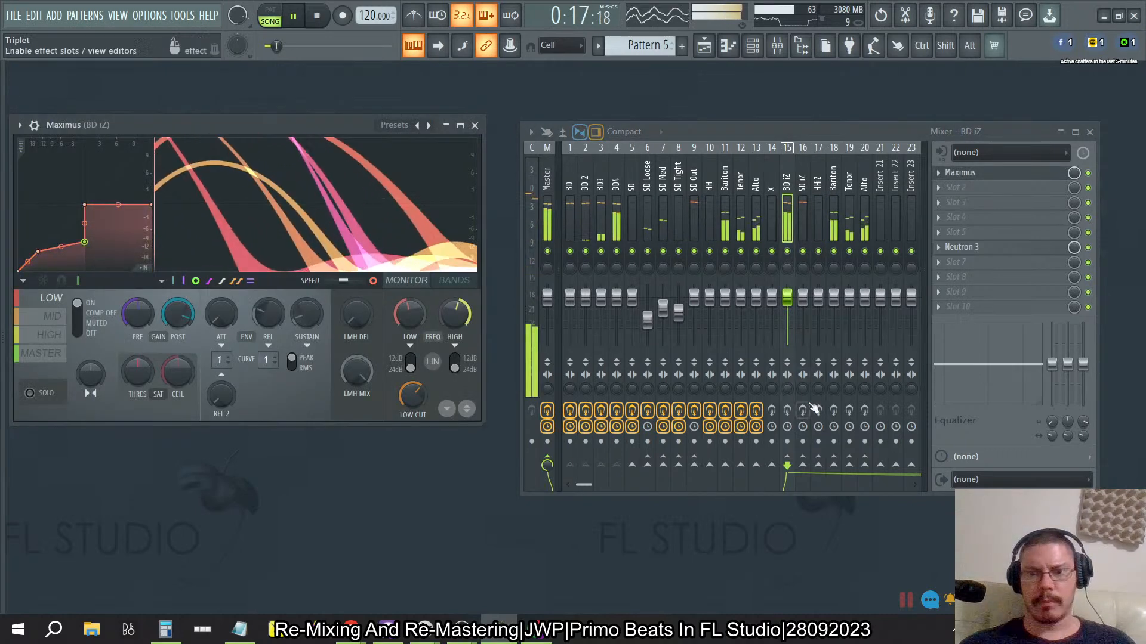
pyautogui.click(787, 410)
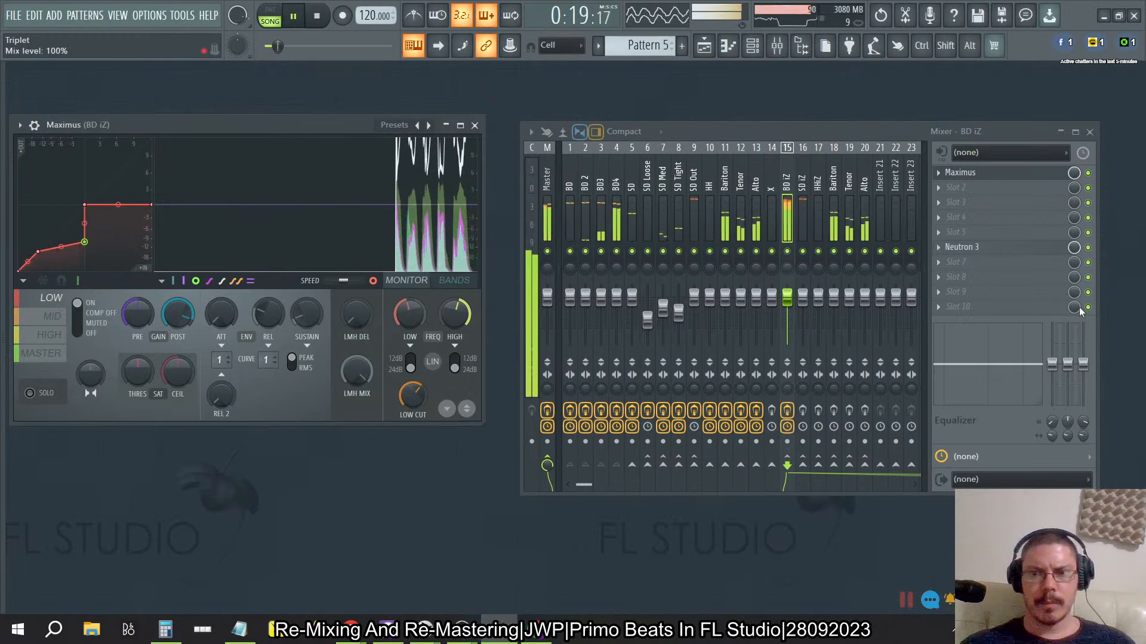
pyautogui.click(1087, 247)
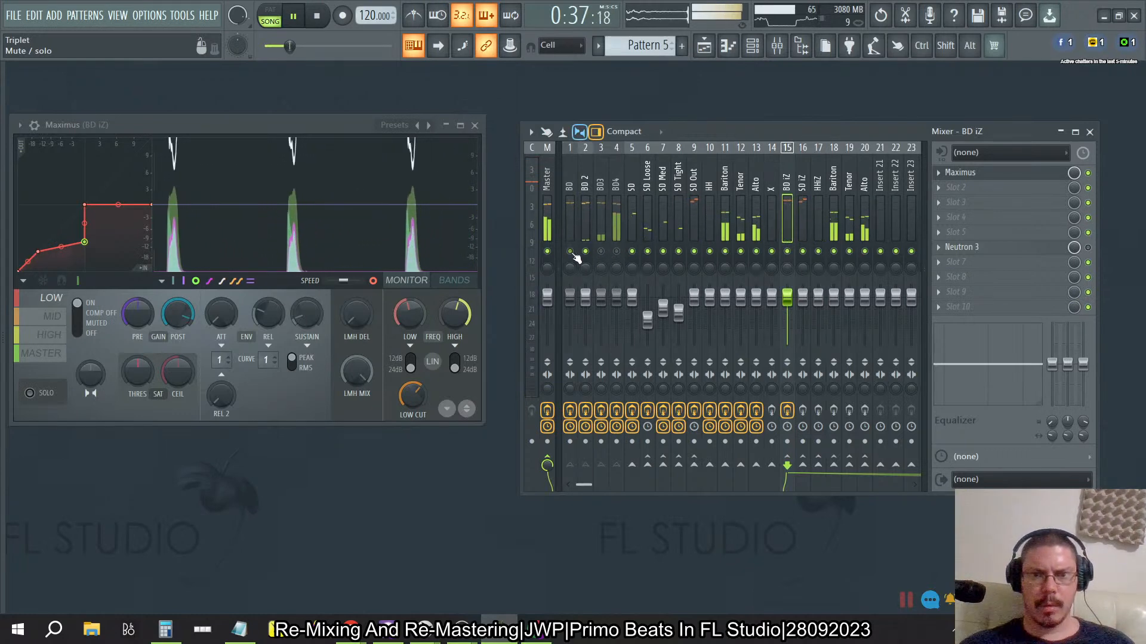
# Set the knob below the -3.00 one in BD 2's Sweet Spots - Kick Drum to 7.50 and close the plugin.
pyautogui.click(584, 181)
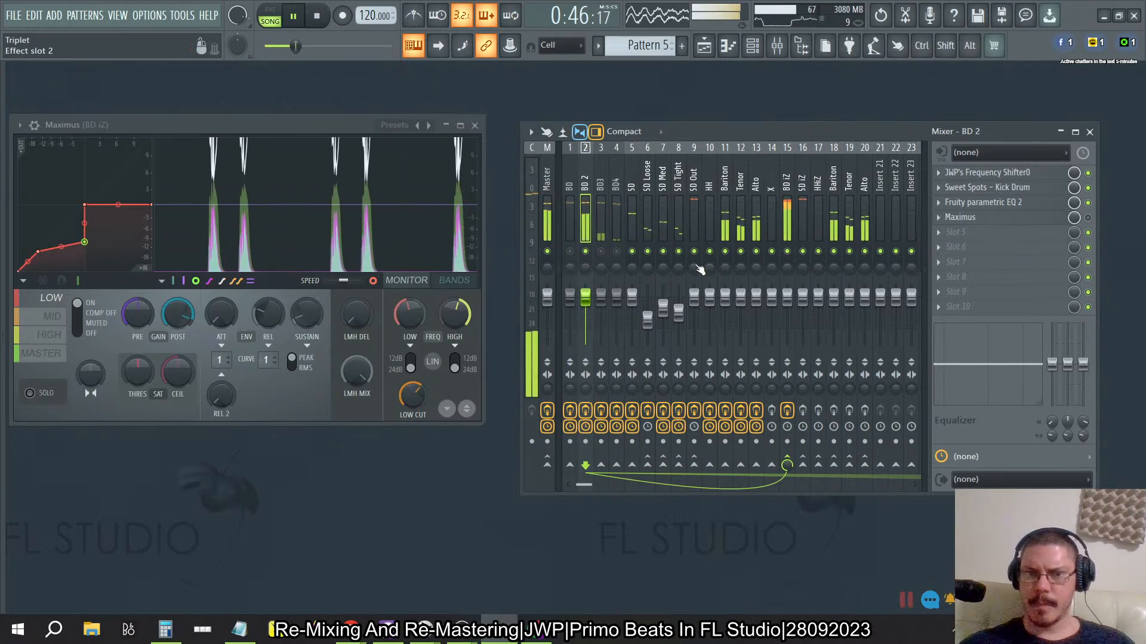
pyautogui.click(987, 187)
pyautogui.moveTo(738, 84); pyautogui.dragTo(328, 245)
pyautogui.click(313, 375)
pyautogui.moveTo(342, 259); pyautogui.dragTo(362, 139)
pyautogui.rightClick(497, 434)
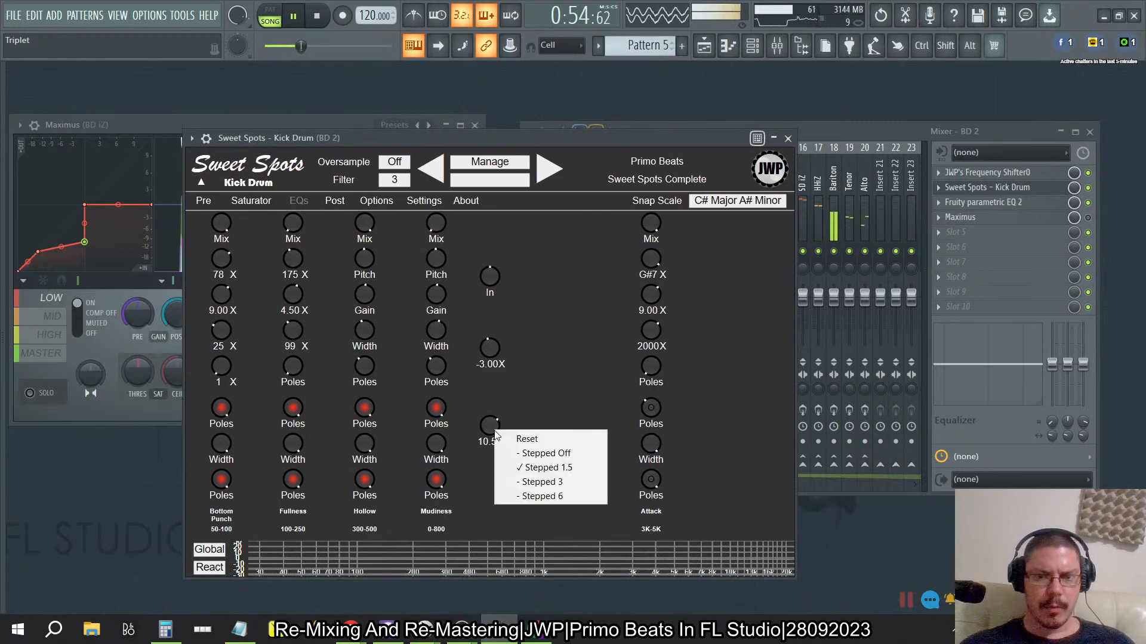
pyautogui.click(521, 455)
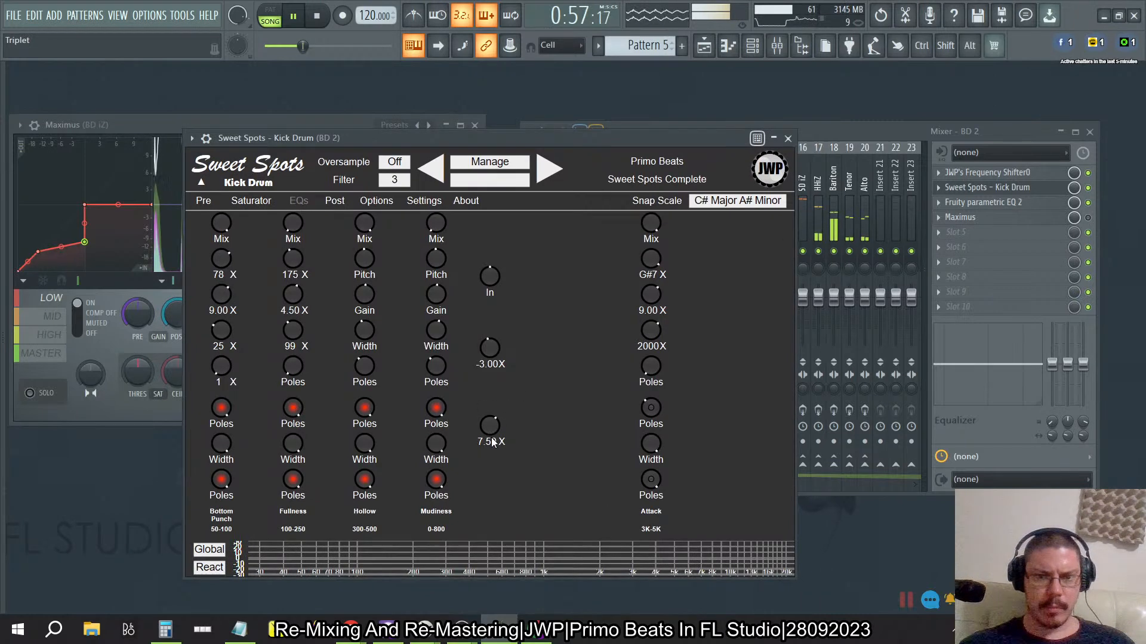
pyautogui.click(788, 138)
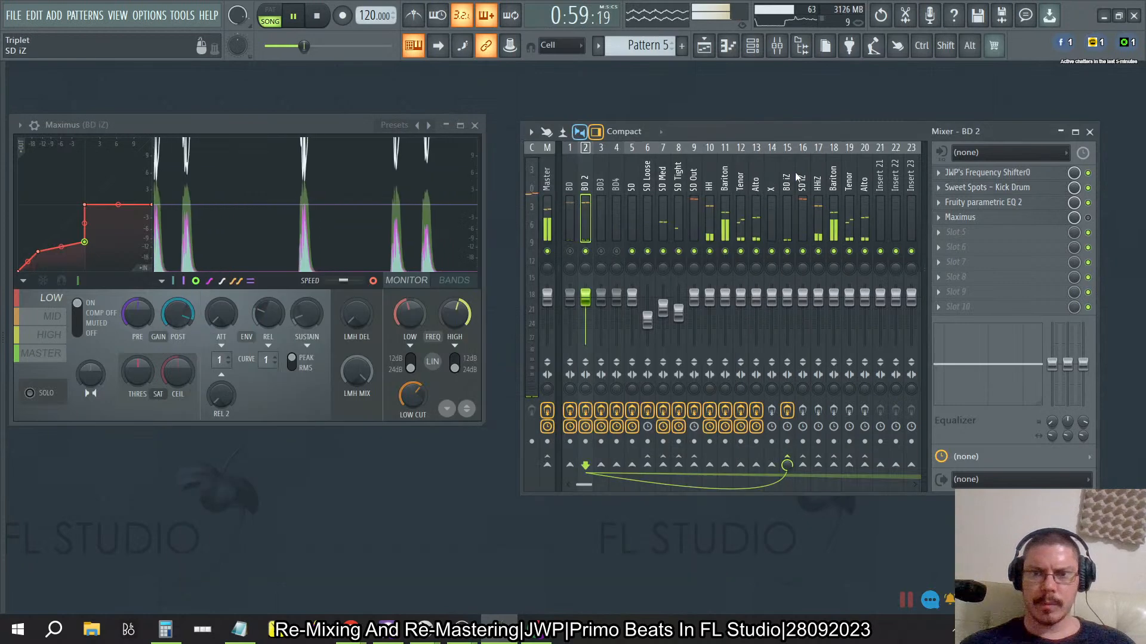
# Compare the BD3 and BD4 kicks through BD iZ's Maximus by soloing them, and restore all tracks.
pyautogui.click(787, 179)
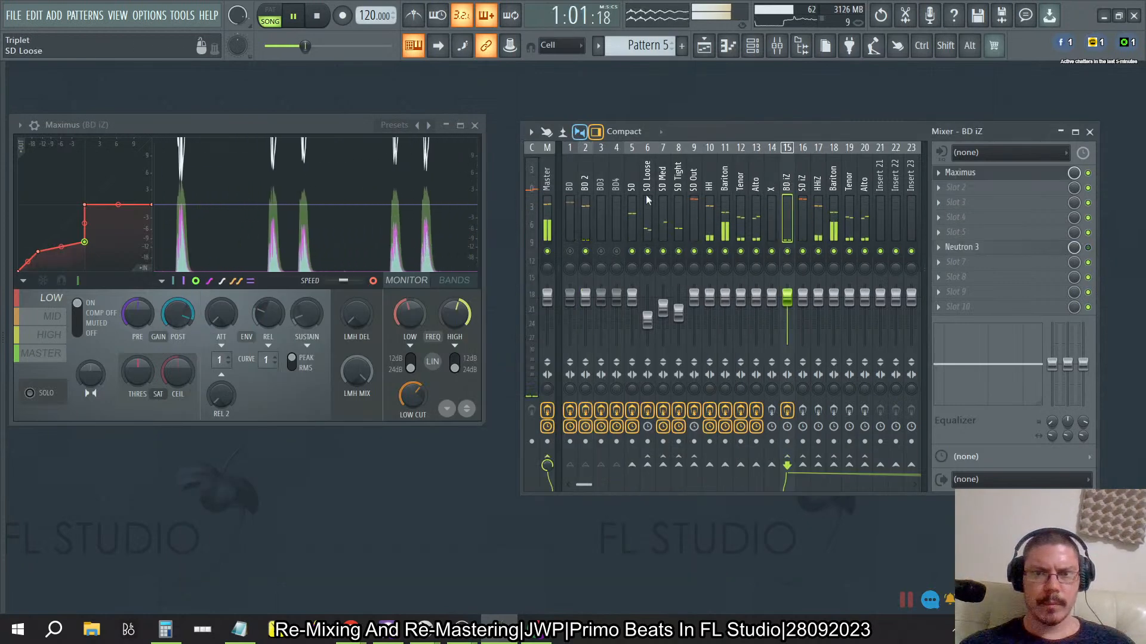
pyautogui.click(600, 182)
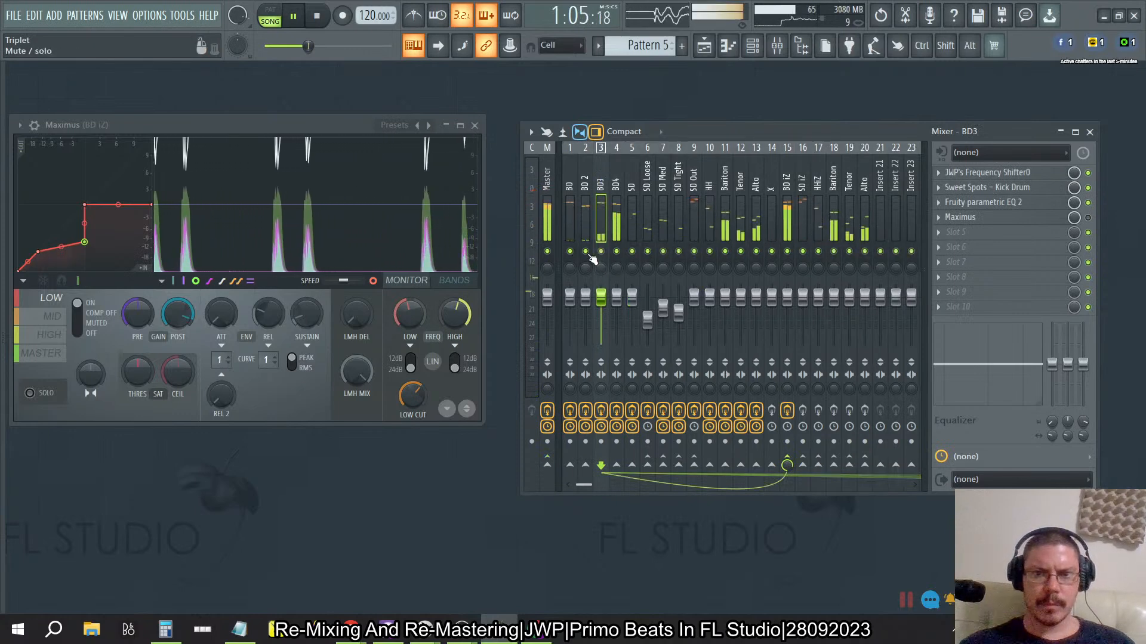
pyautogui.click(787, 272)
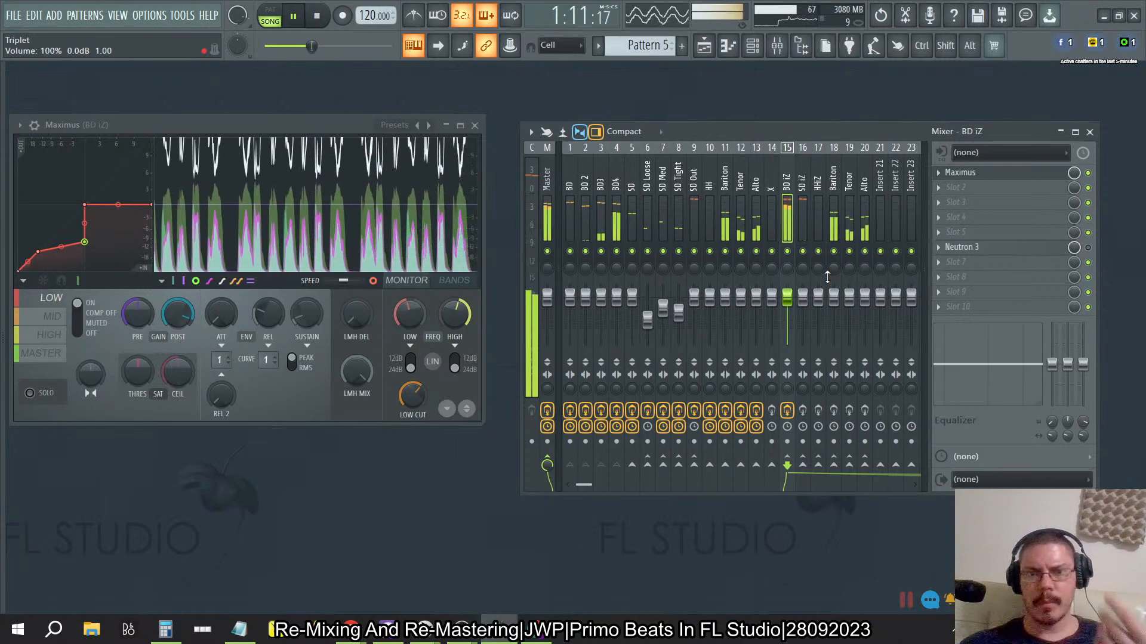
pyautogui.rightClick(601, 251)
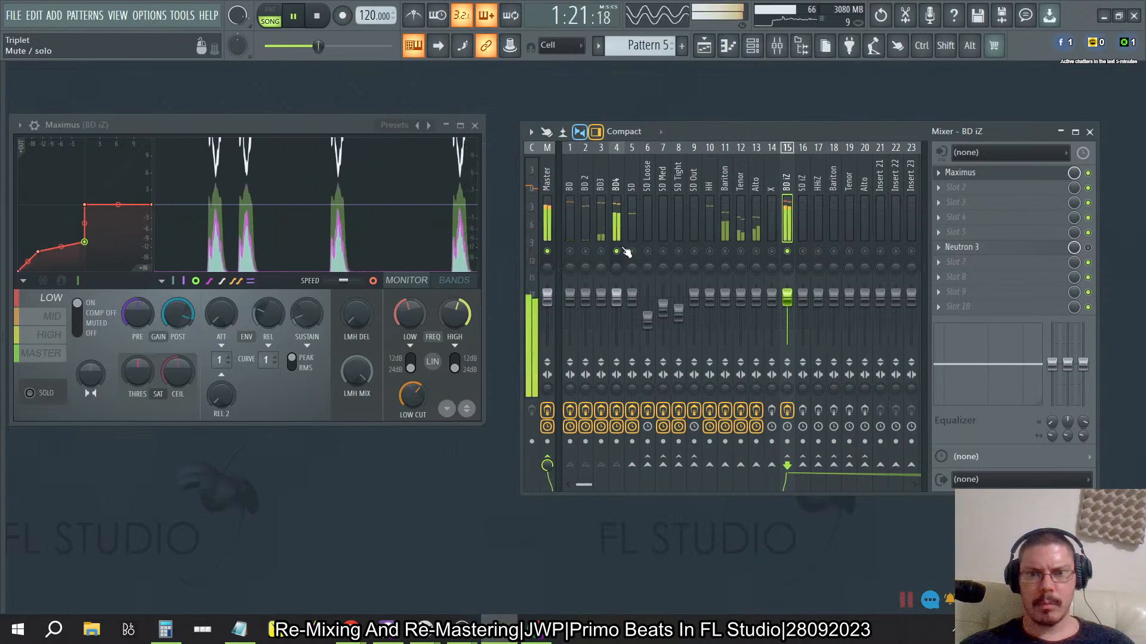
pyautogui.rightClick(624, 250)
# Inspect the curve in BD 2's Fruity parametric EQ 2 and close it.
pyautogui.click(590, 183)
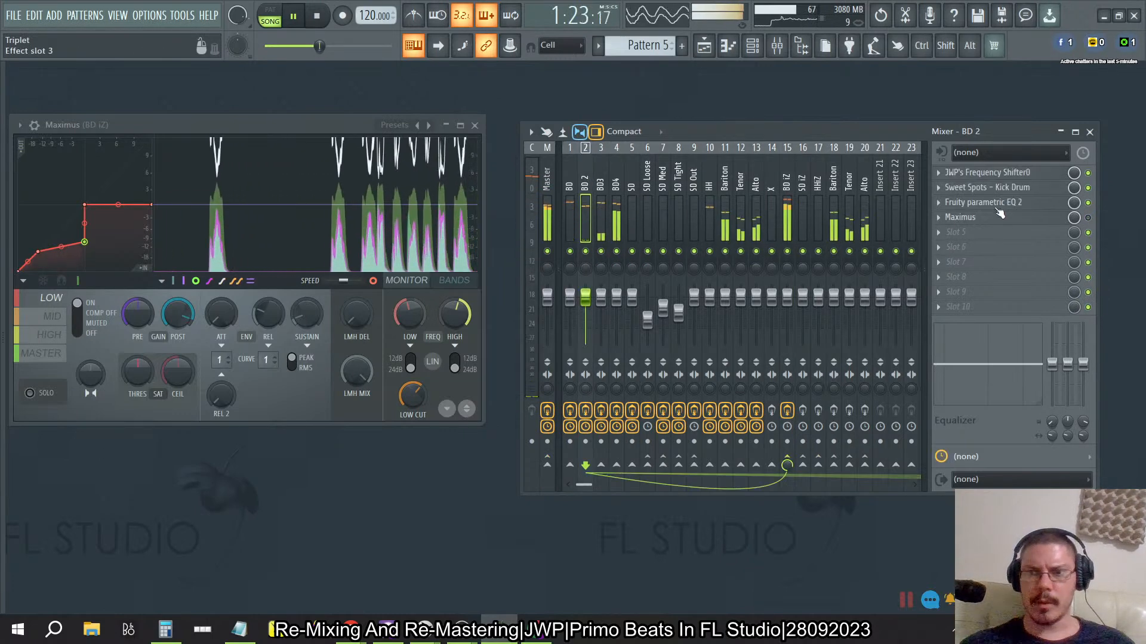
pyautogui.click(998, 205)
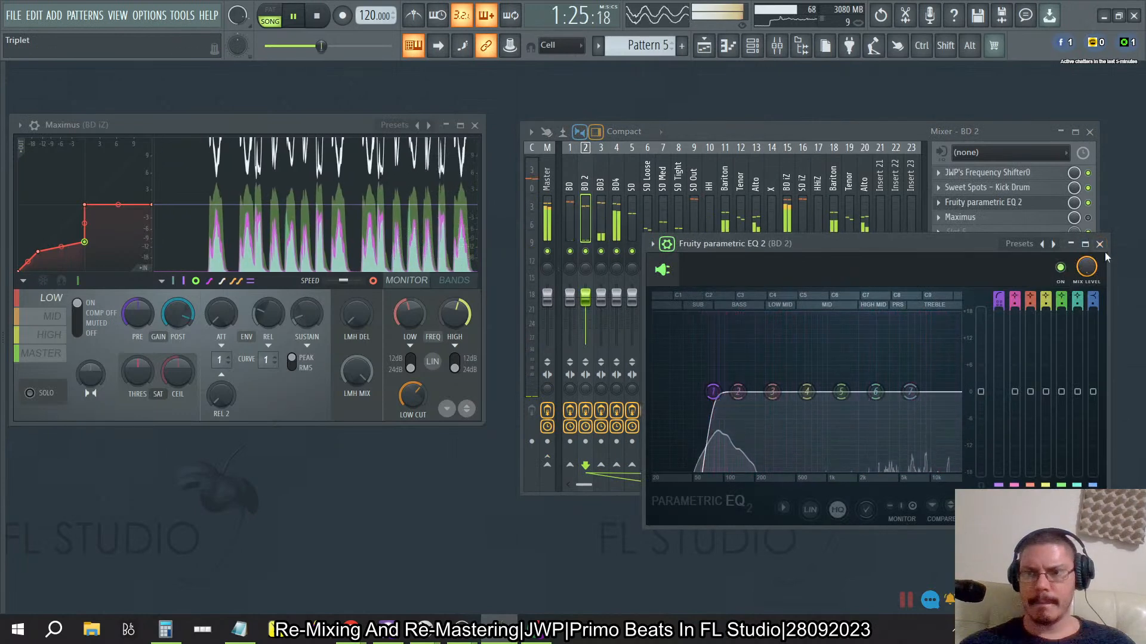
pyautogui.click(1099, 245)
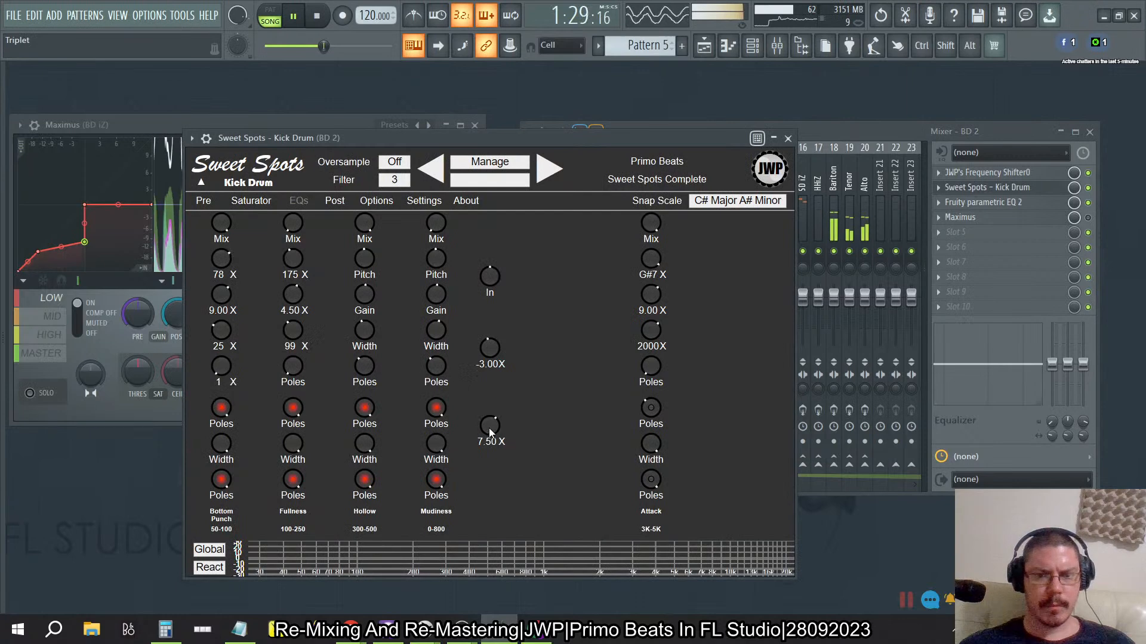
# Raise the 7.50 knob in BD 2's Sweet Spots - Kick Drum to 10.5 and close the plugin.
pyautogui.moveTo(489, 420); pyautogui.dragTo(490, 423)
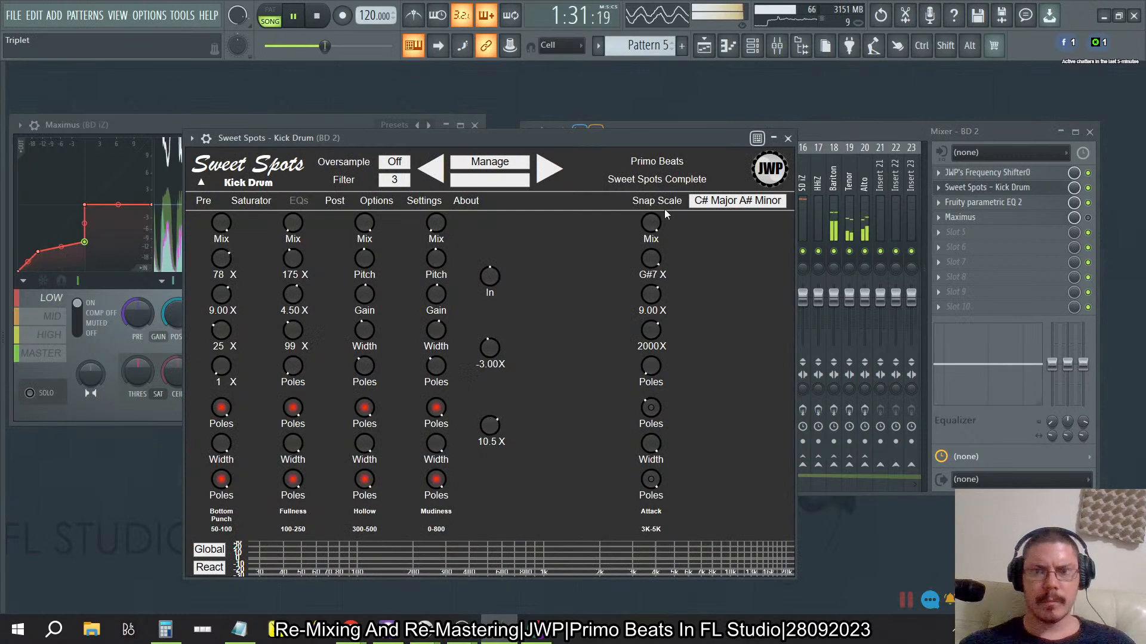
pyautogui.click(789, 139)
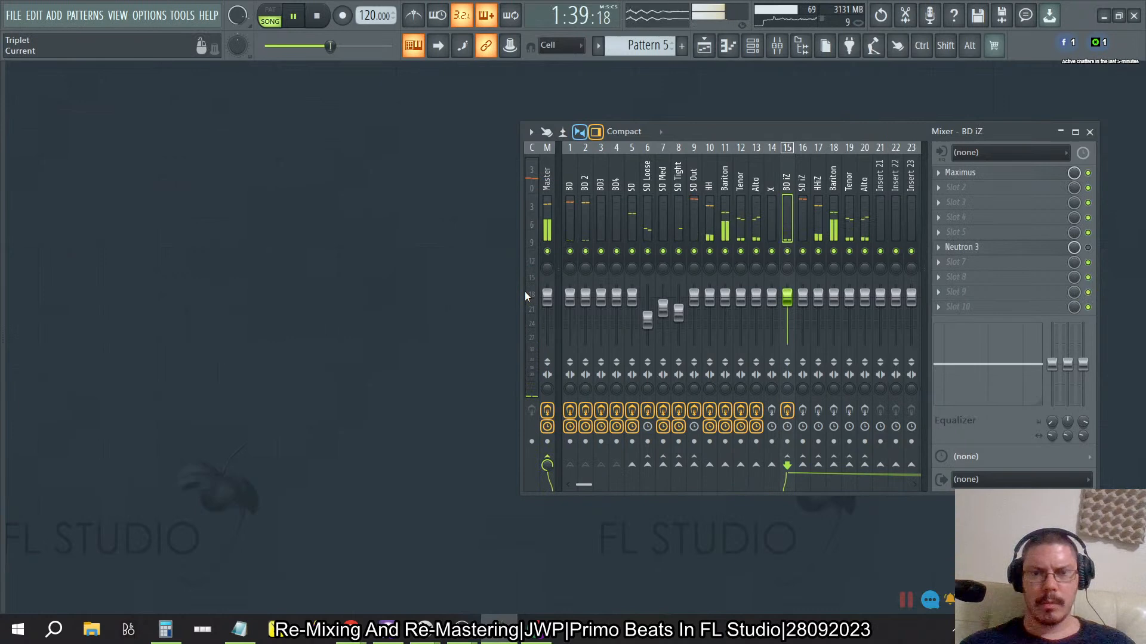
# Open SPAN Plus on the Master track and lower the post gain of the MASTER band in BD iZ's Maximus.
pyautogui.click(545, 176)
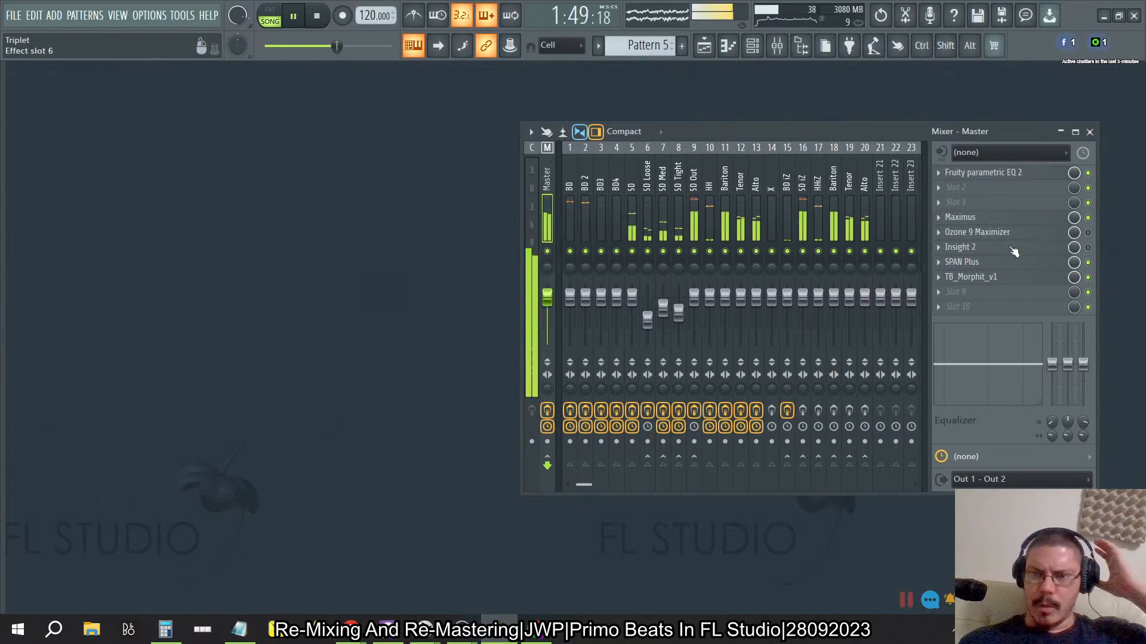
pyautogui.click(1003, 265)
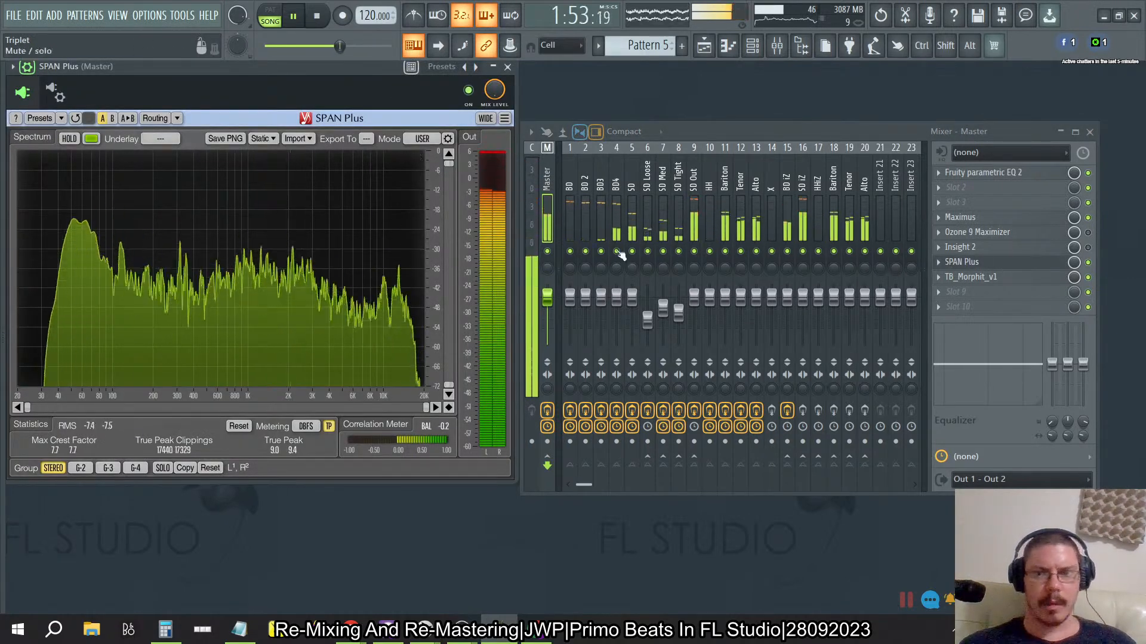
pyautogui.click(783, 176)
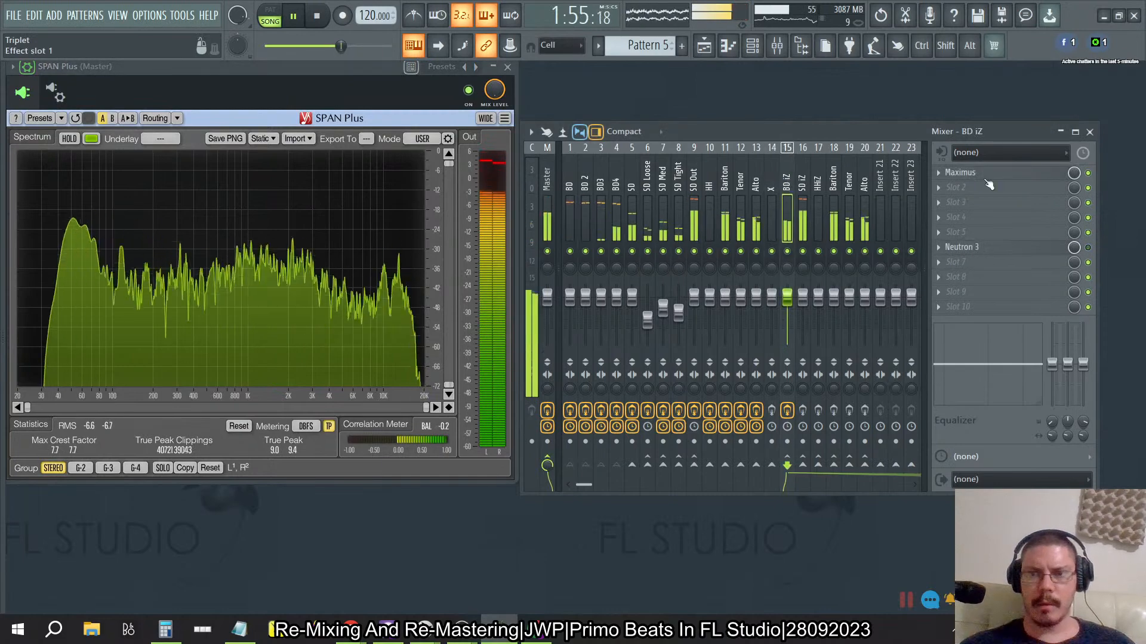
pyautogui.click(960, 172)
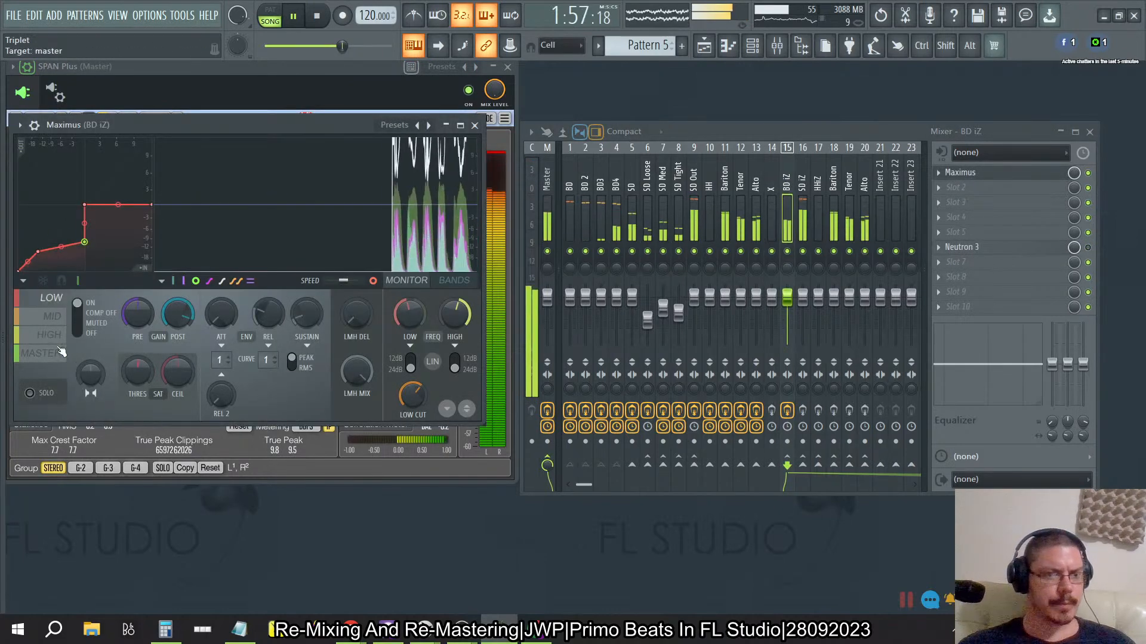
pyautogui.click(40, 353)
pyautogui.moveTo(282, 131); pyautogui.dragTo(712, 205)
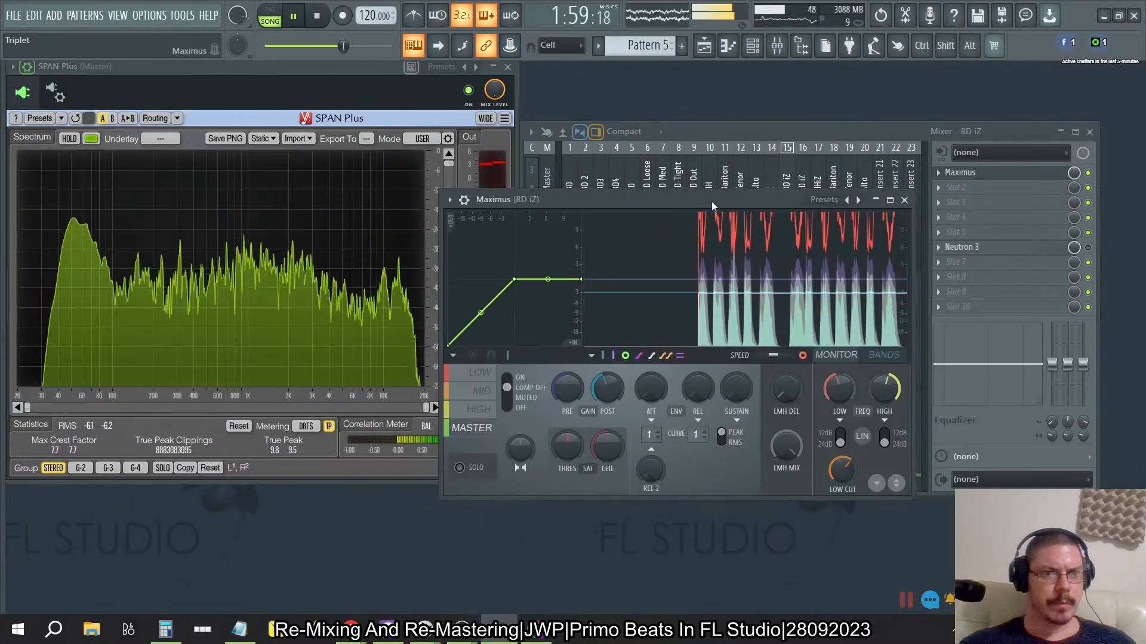
pyautogui.moveTo(607, 388); pyautogui.dragTo(607, 426)
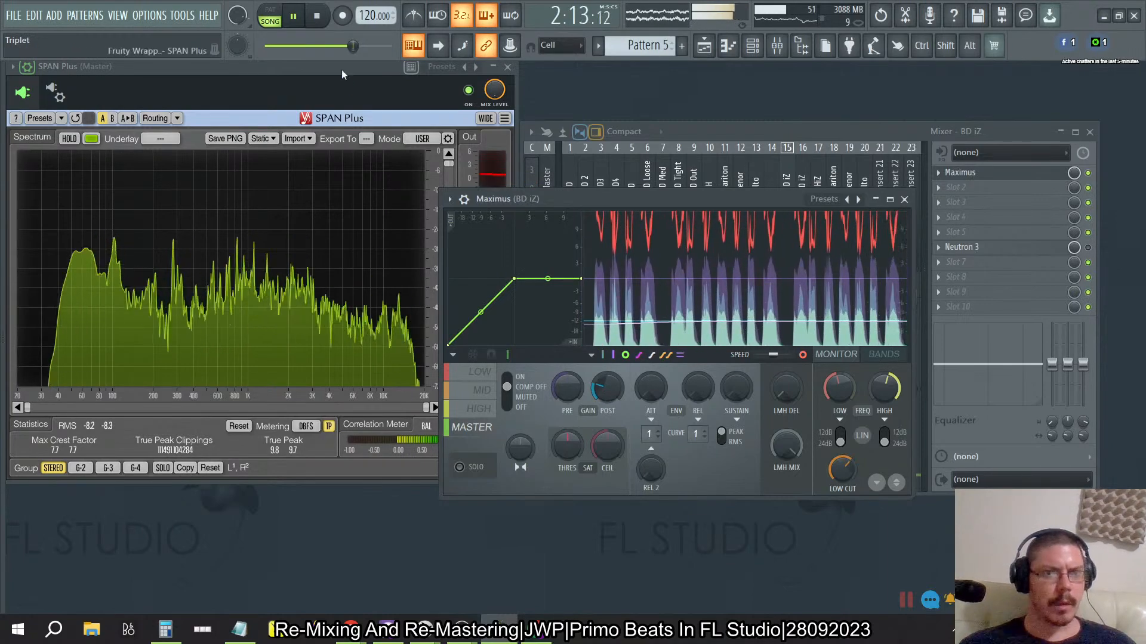
# Compare the master spectrum in SPAN Plus with the BD iZ bus muted and unmuted.
pyautogui.click(356, 112)
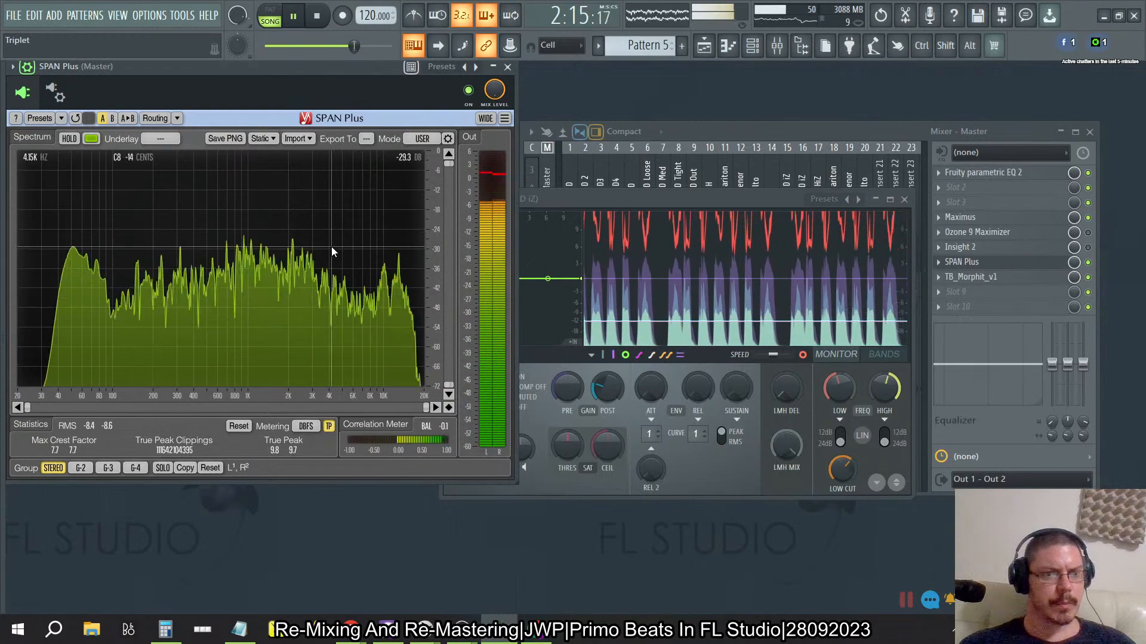
pyautogui.click(706, 130)
pyautogui.click(787, 251)
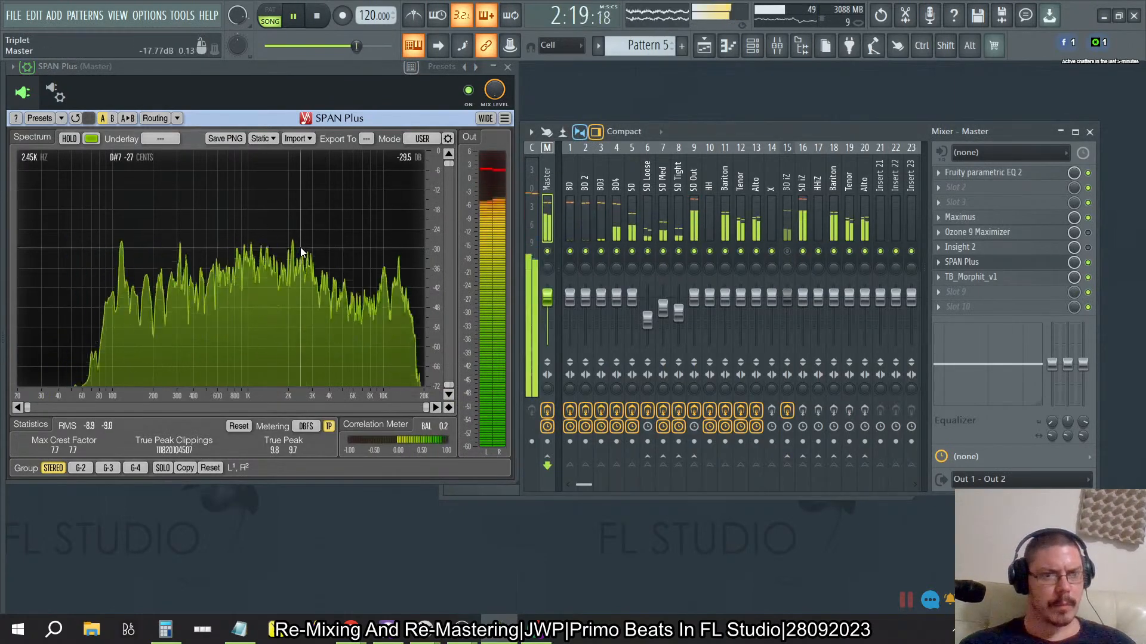
pyautogui.click(787, 251)
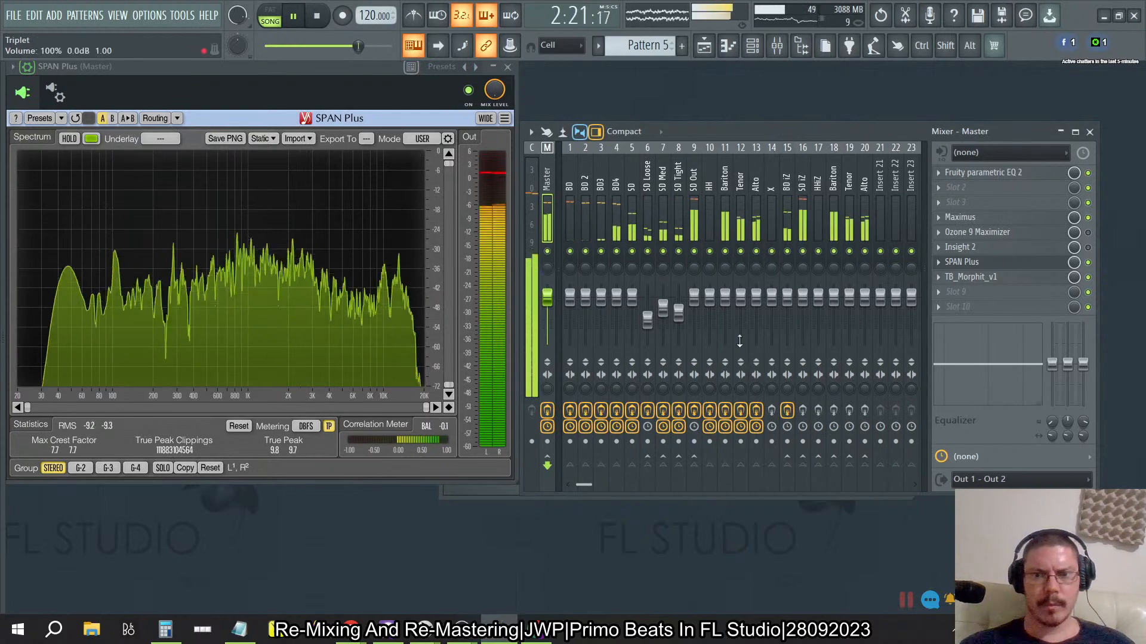
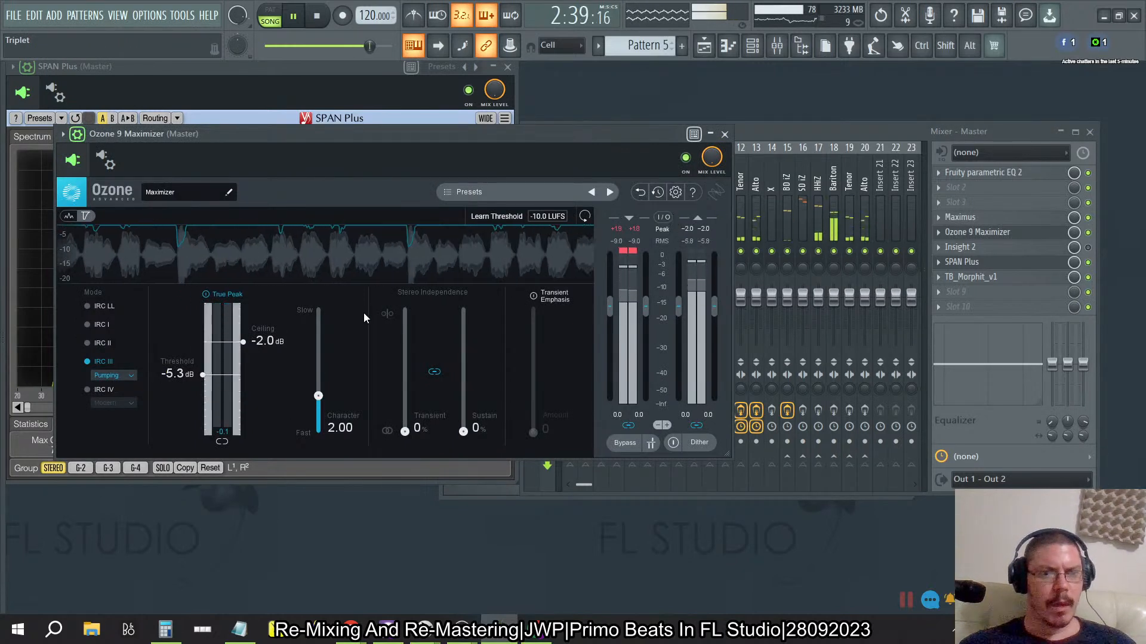
# Set the ceiling to -0.5 dB and the threshold to -13.0 dB in the Master's Ozone 9 Maximizer.
pyautogui.doubleClick(263, 342)
pyautogui.write('-0.2')
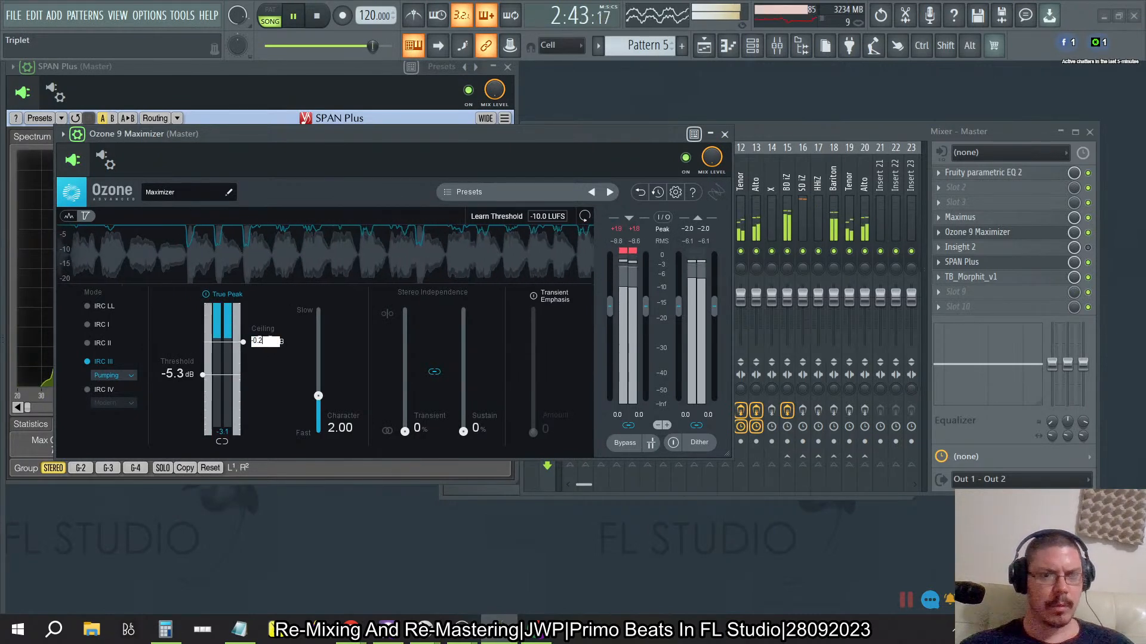
pyautogui.press('Return')
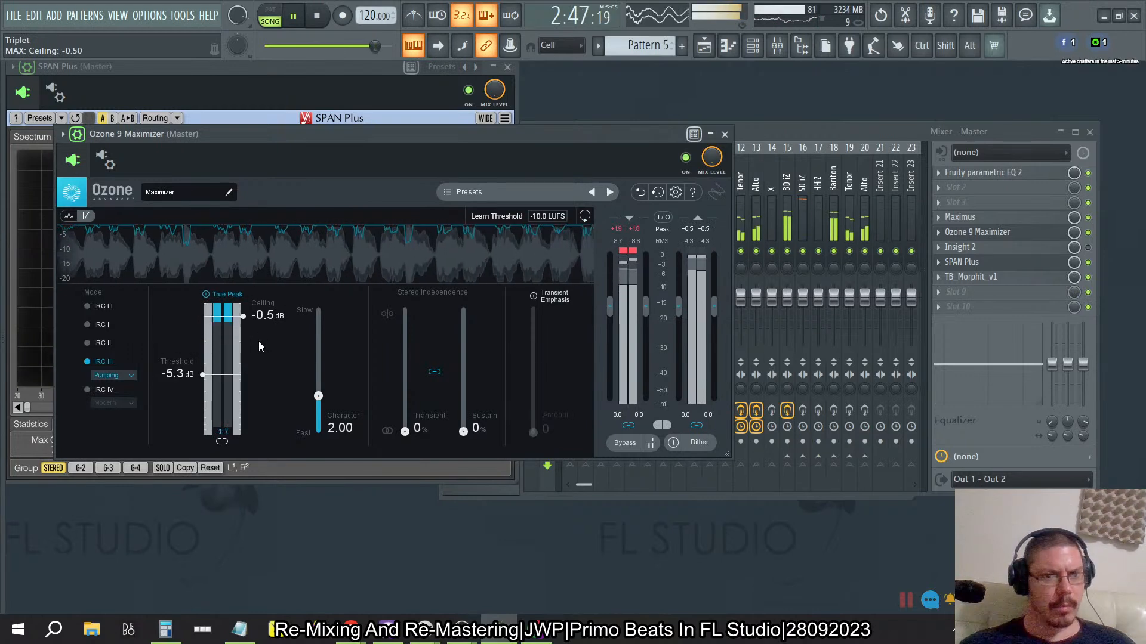
pyautogui.moveTo(173, 374); pyautogui.dragTo(173, 417)
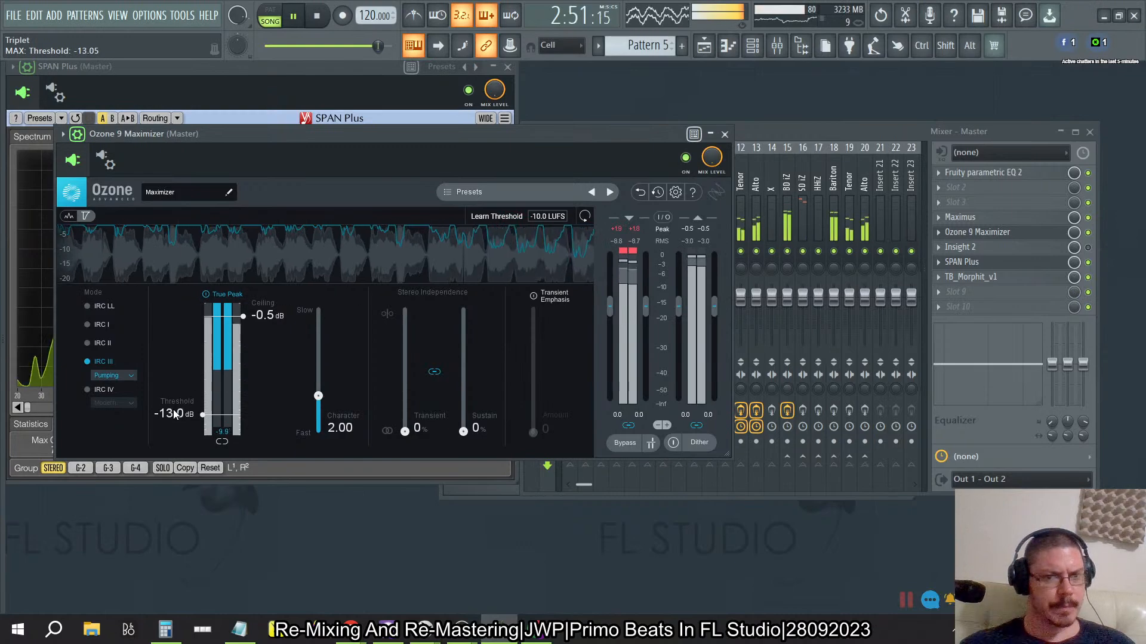
pyautogui.click(724, 134)
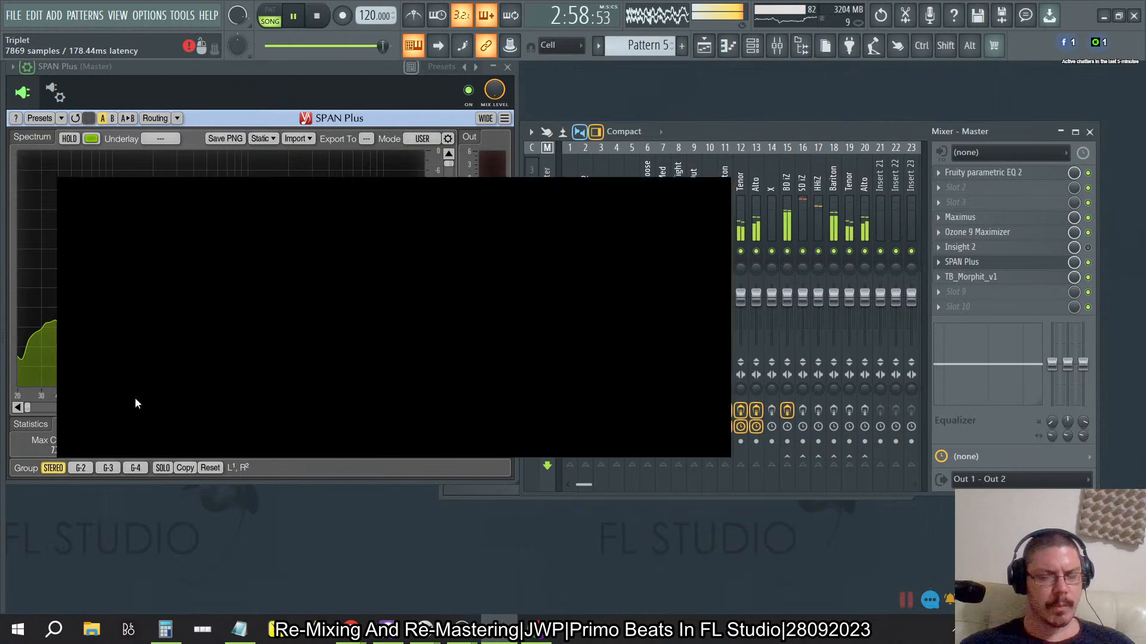
# Try the IRC IV mode with the Transient style in Ozone 9 Maximizer.
pyautogui.click(102, 390)
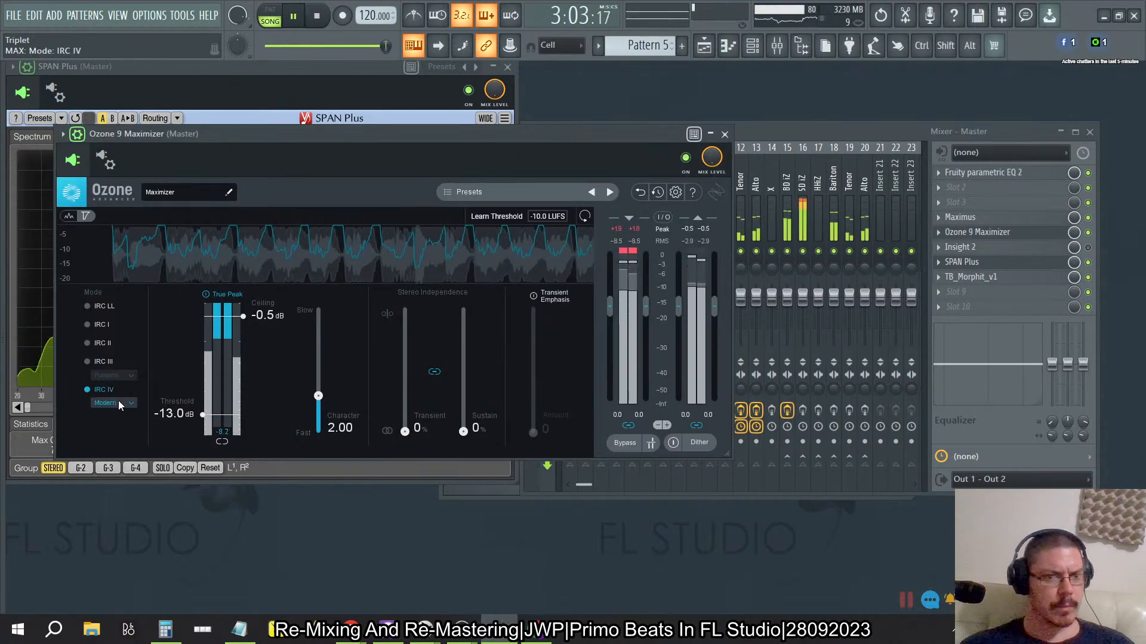
pyautogui.click(113, 403)
pyautogui.click(108, 444)
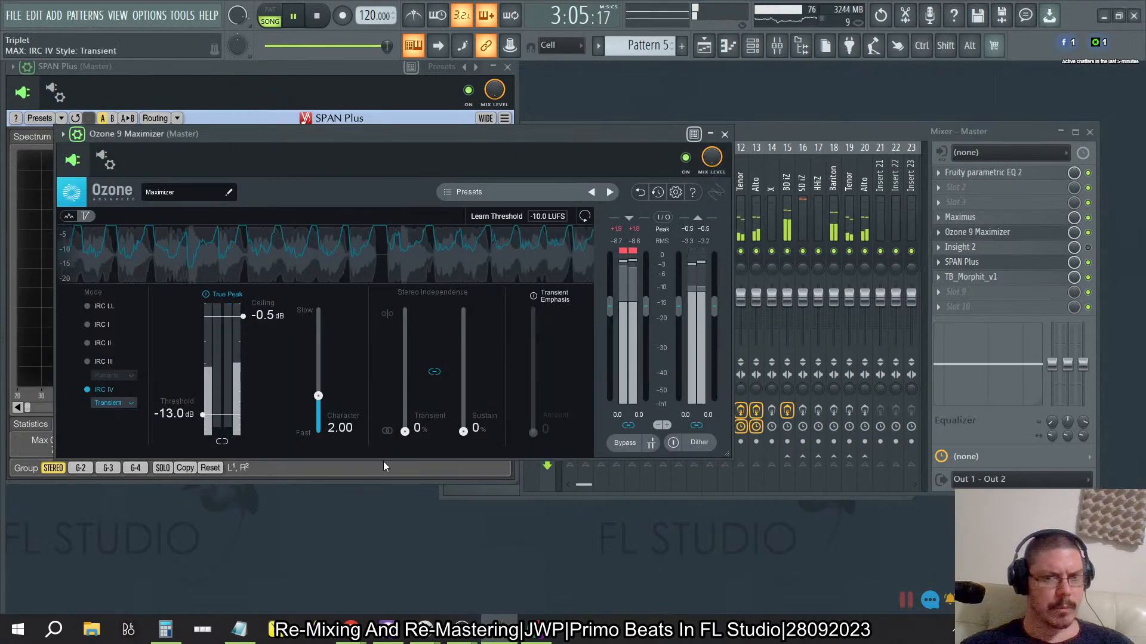
# Enable Transient Emphasis in Ozone 9 Maximizer and set its amount to 25.
pyautogui.click(554, 296)
pyautogui.click(545, 429)
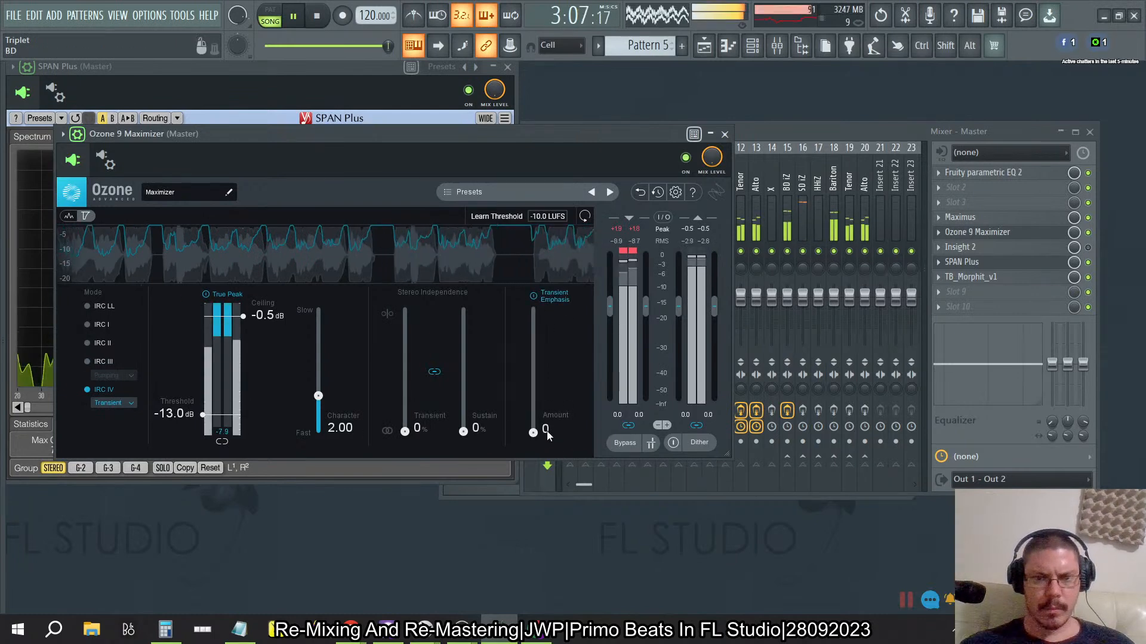
pyautogui.write('25')
pyautogui.press('Return')
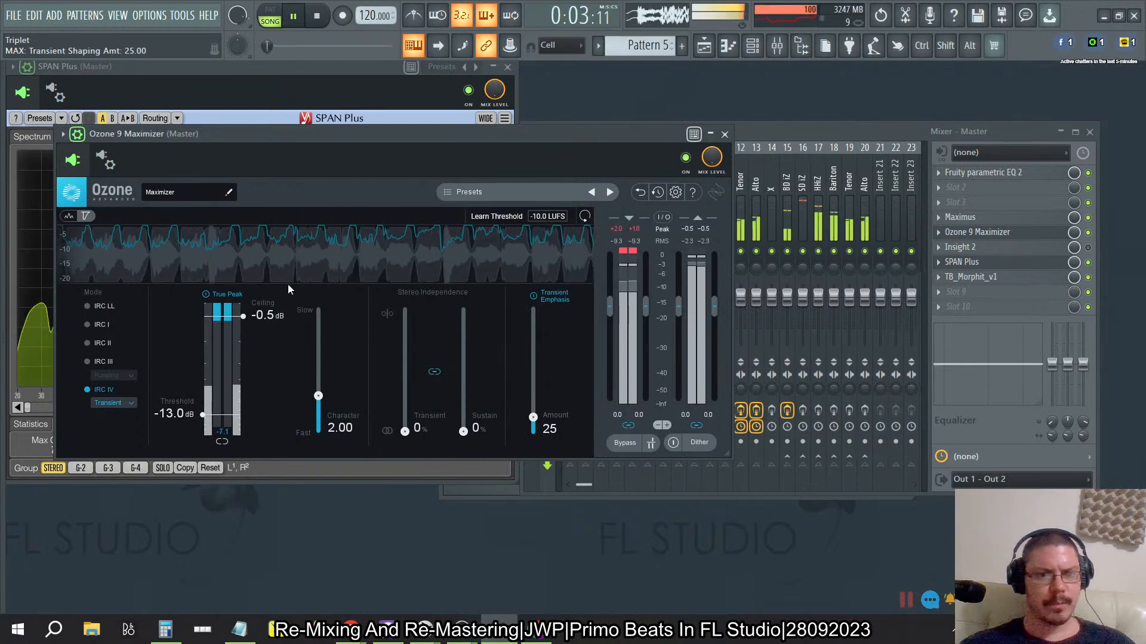
# Raise the maximizer threshold to -9.0 dB, select the IRC III mode with Pumping style, and close the plugin.
pyautogui.moveTo(181, 414); pyautogui.dragTo(185, 397)
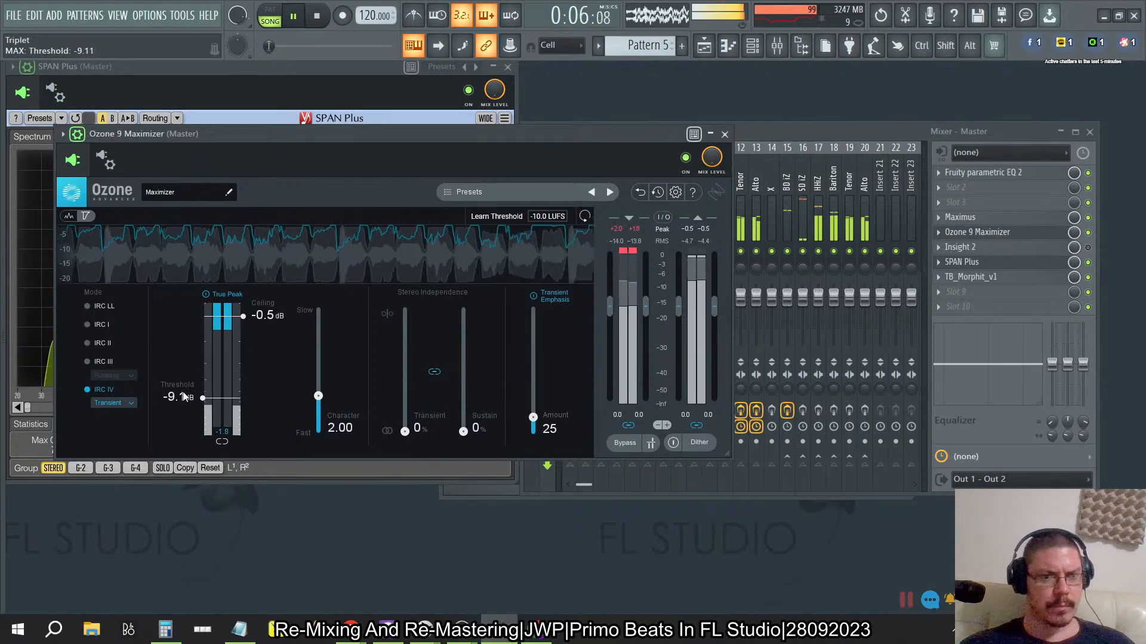
pyautogui.click(102, 362)
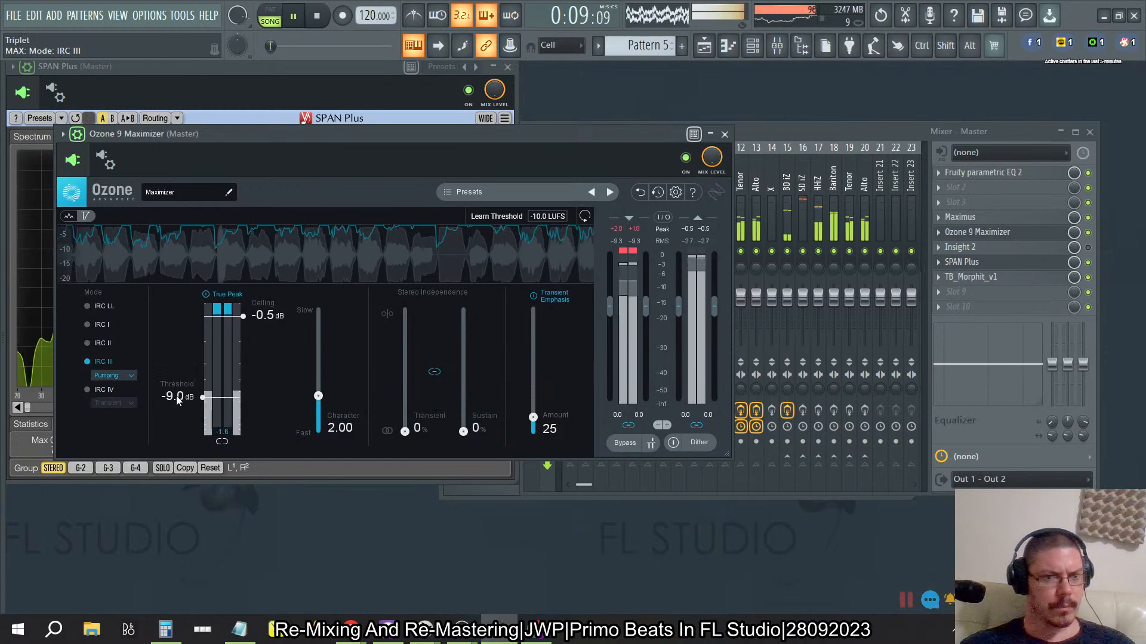
pyautogui.click(724, 134)
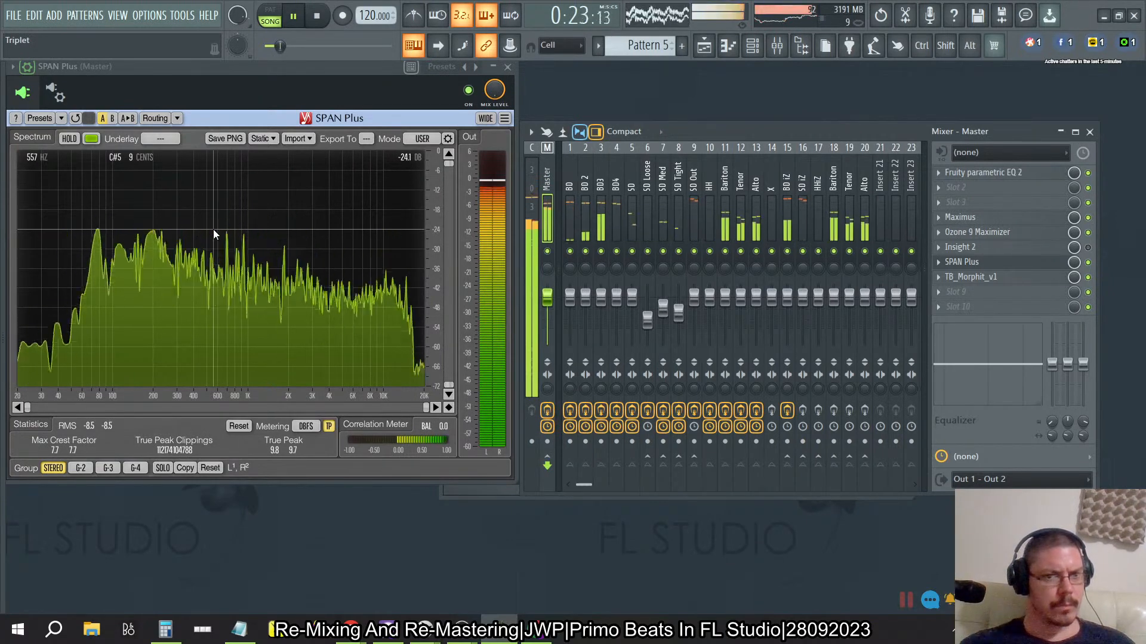
# Stop playback and select the SD track in the mixer.
pyautogui.click(316, 17)
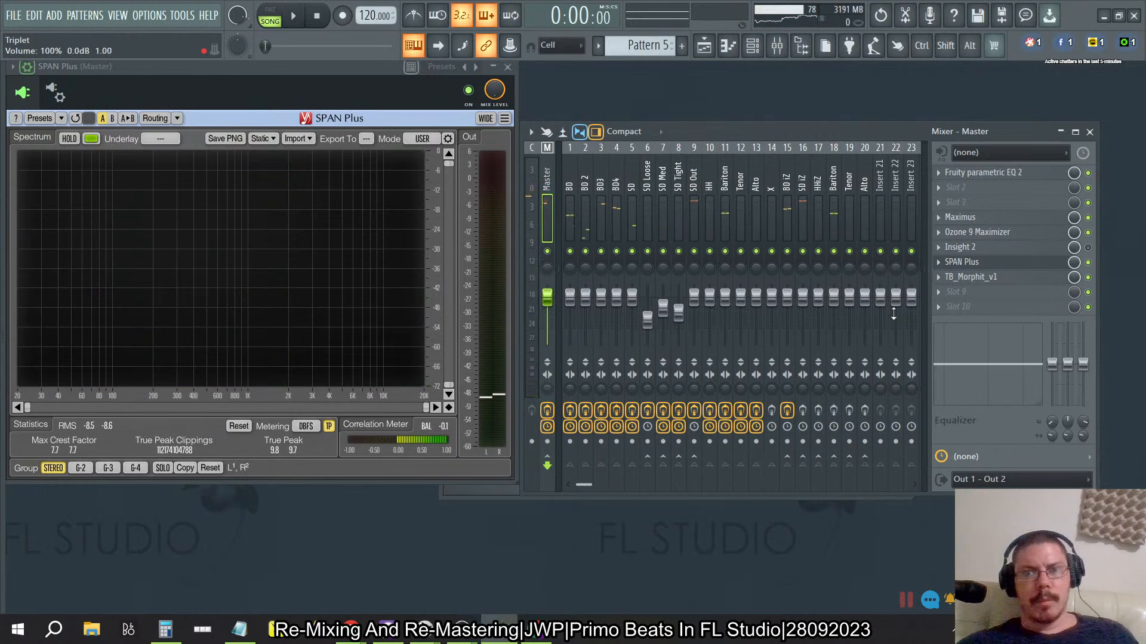
pyautogui.click(817, 206)
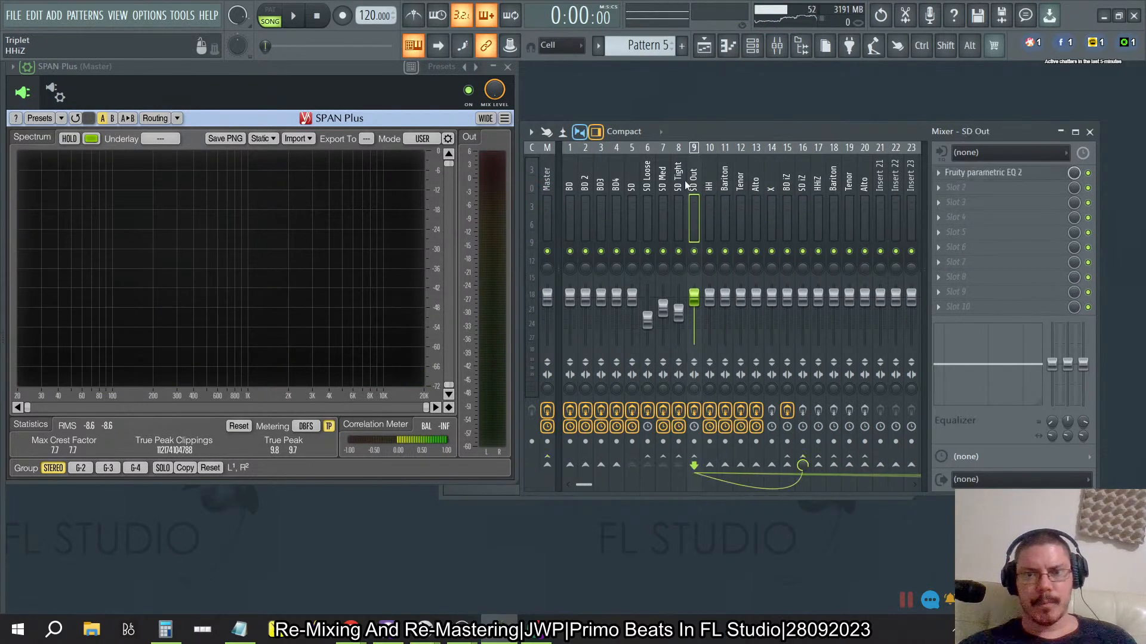
pyautogui.click(617, 181)
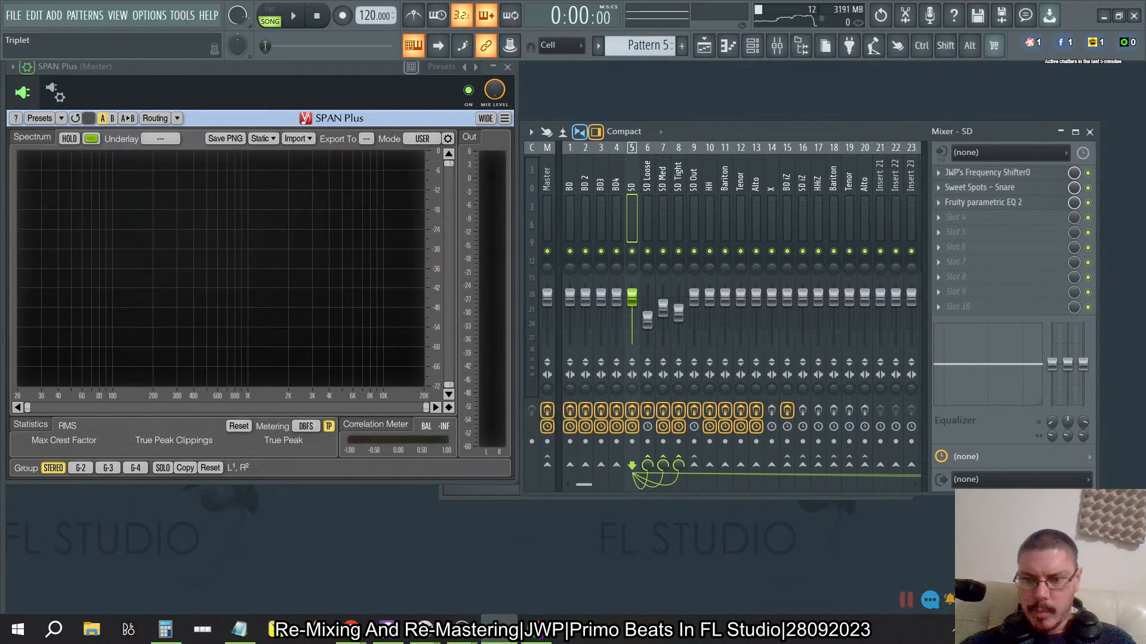
# Switch the system playback device to Speaker (Realtek(R) Audio) and raise the system volume while the song plays.
pyautogui.click(1050, 554)
pyautogui.scroll(-1, 1051, 531)
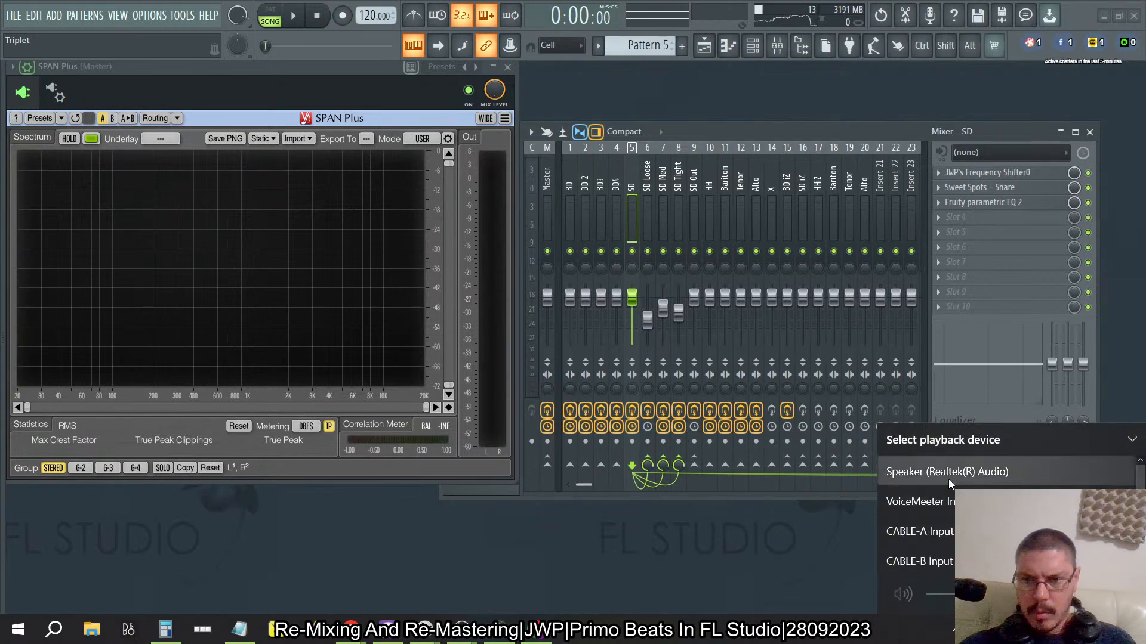
pyautogui.click(947, 474)
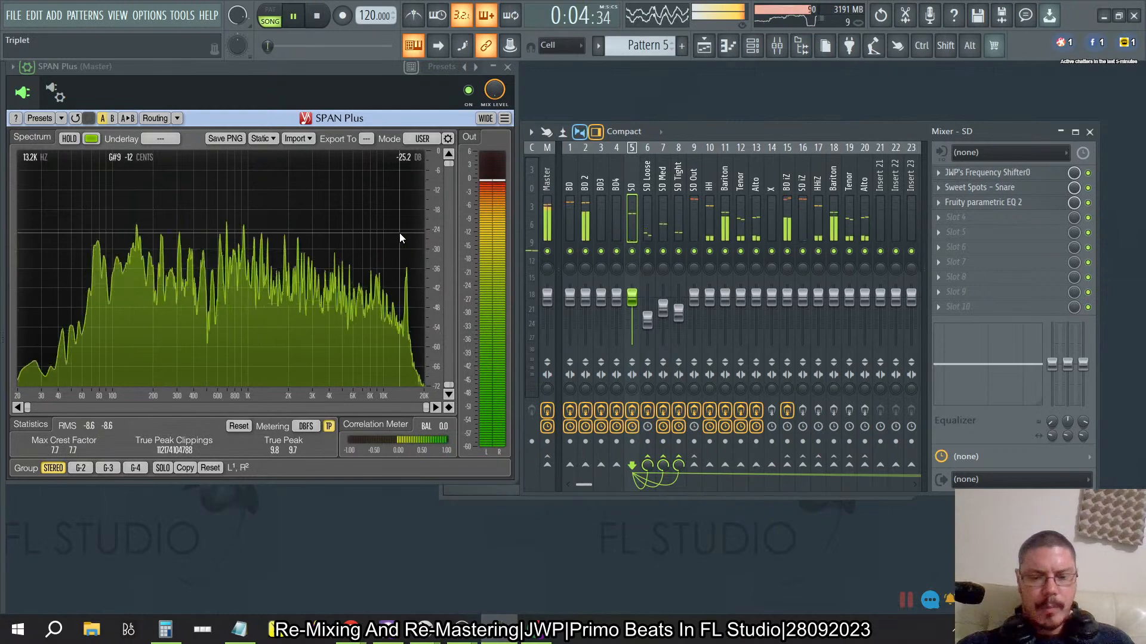
pyautogui.press('XF86AudioRaiseVolume')
pyautogui.press('XF86AudioRaiseVolume')
pyautogui.press('XF86AudioRaiseVolume')
pyautogui.press('XF86AudioRaiseVolume')
pyautogui.press('XF86AudioRaiseVolume')
pyautogui.press('XF86AudioRaiseVolume')
pyautogui.press('XF86AudioRaiseVolume')
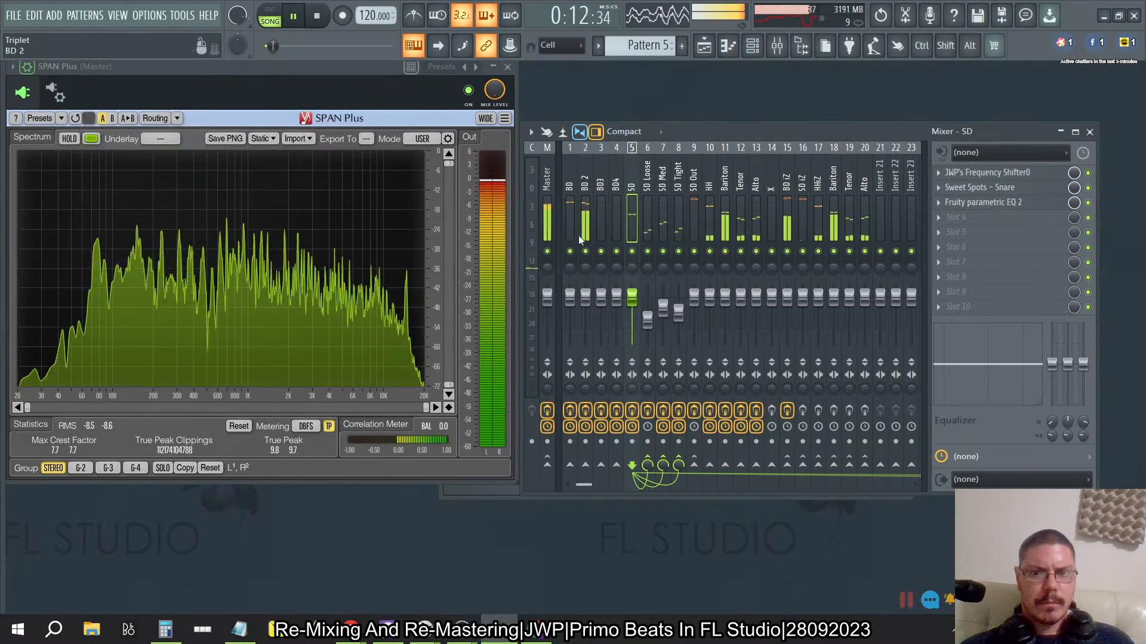
# Listen to the BD to BD4 kick tracks soloed over the speakers, restore all tracks, and stop playback.
pyautogui.rightClick(572, 251)
pyautogui.click(600, 251)
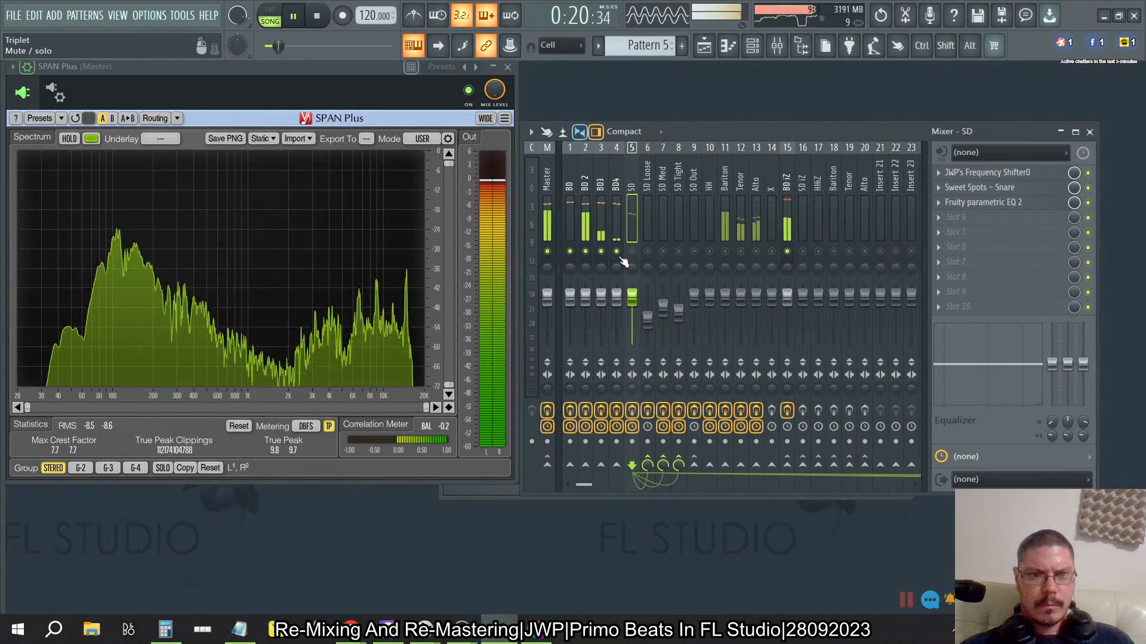
pyautogui.rightClick(570, 252)
pyautogui.rightClick(570, 252)
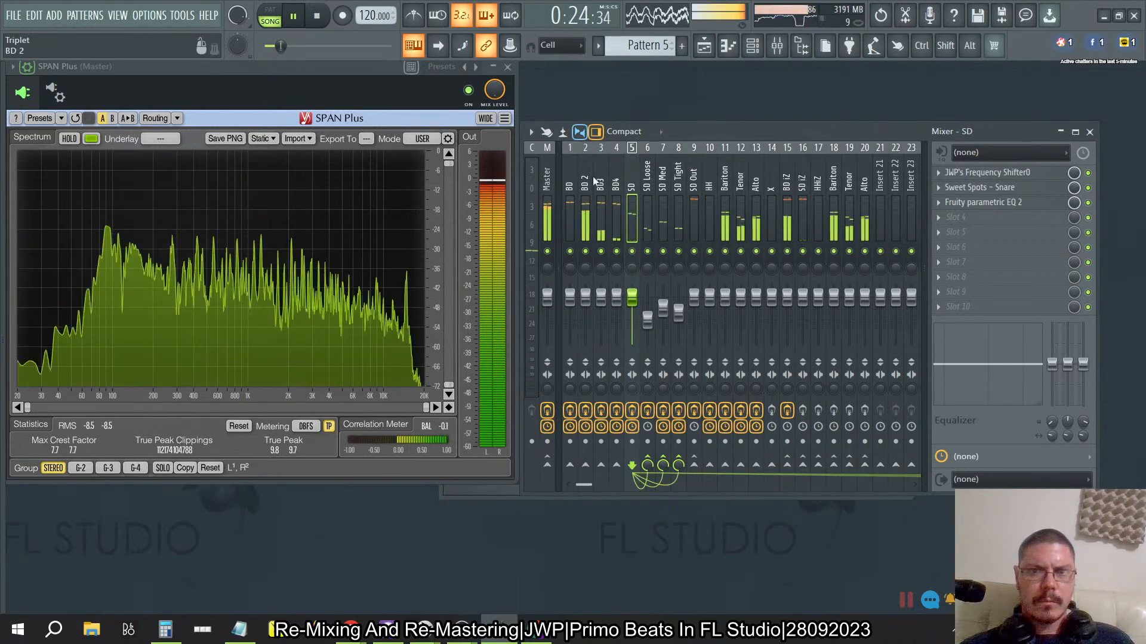
pyautogui.click(320, 18)
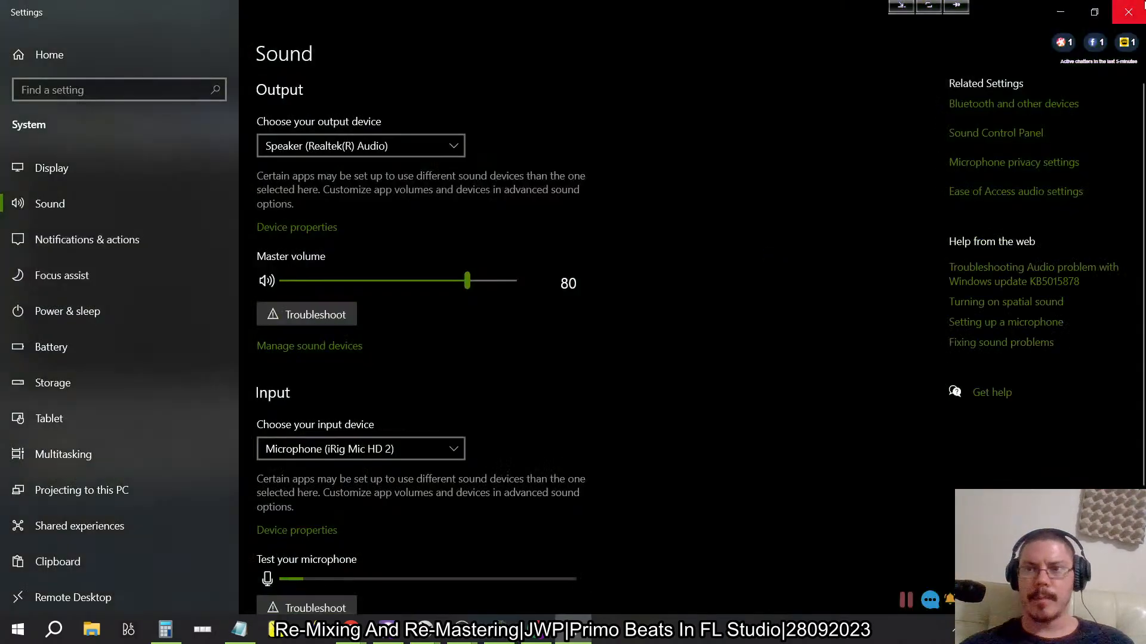
# Close the Windows Sound settings and switch the system playback device back to the headphones.
pyautogui.click(1136, 10)
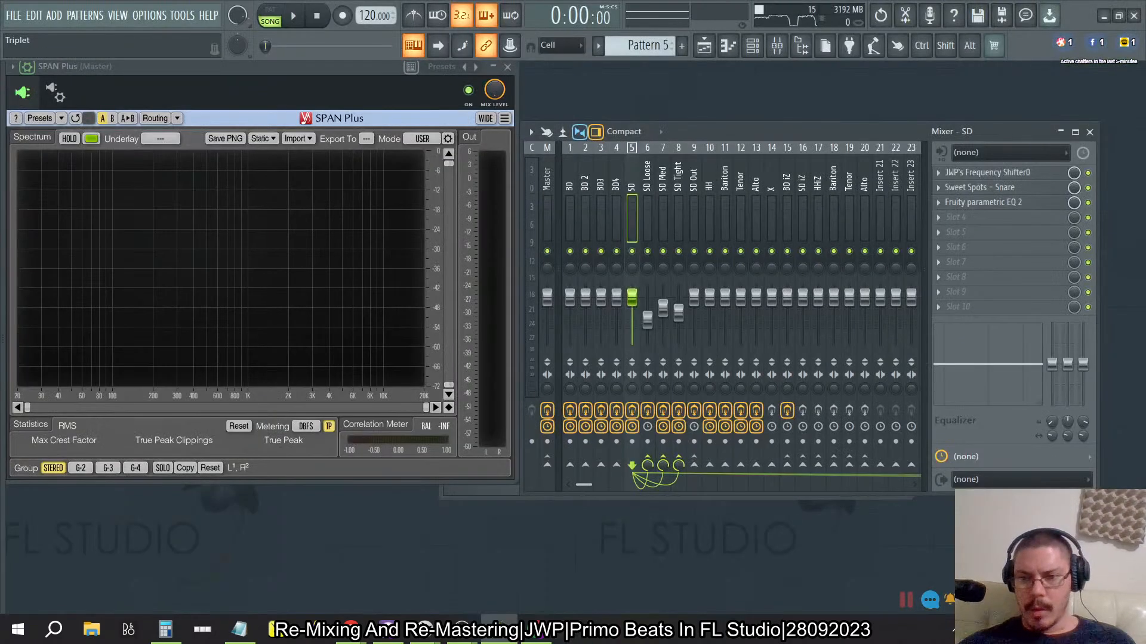
pyautogui.click(1074, 630)
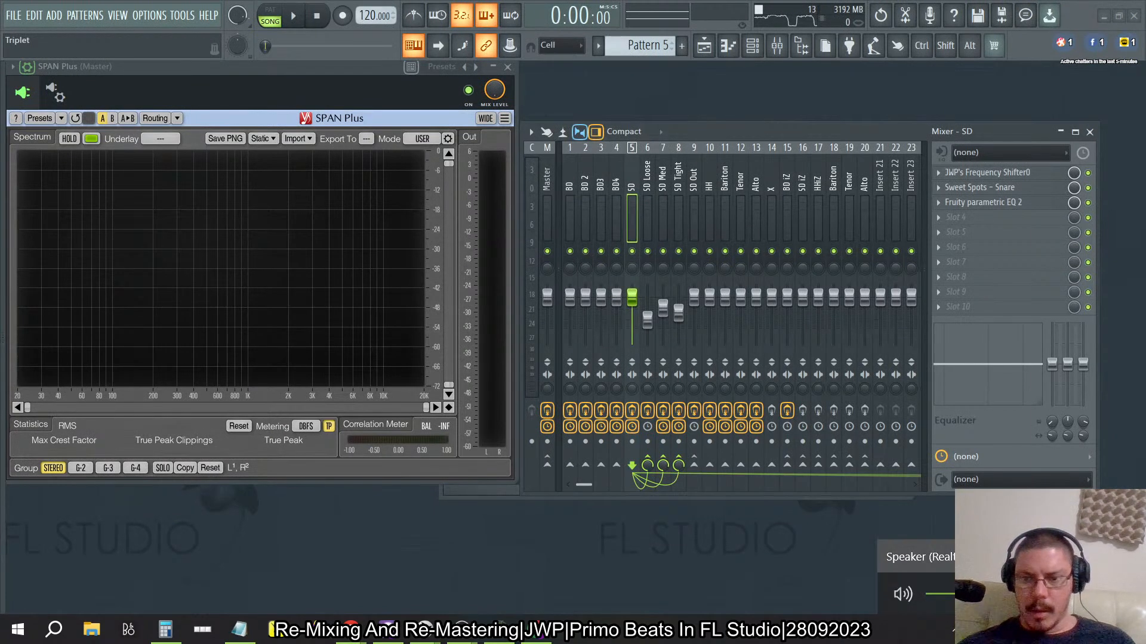
pyautogui.click(1127, 556)
pyautogui.click(919, 558)
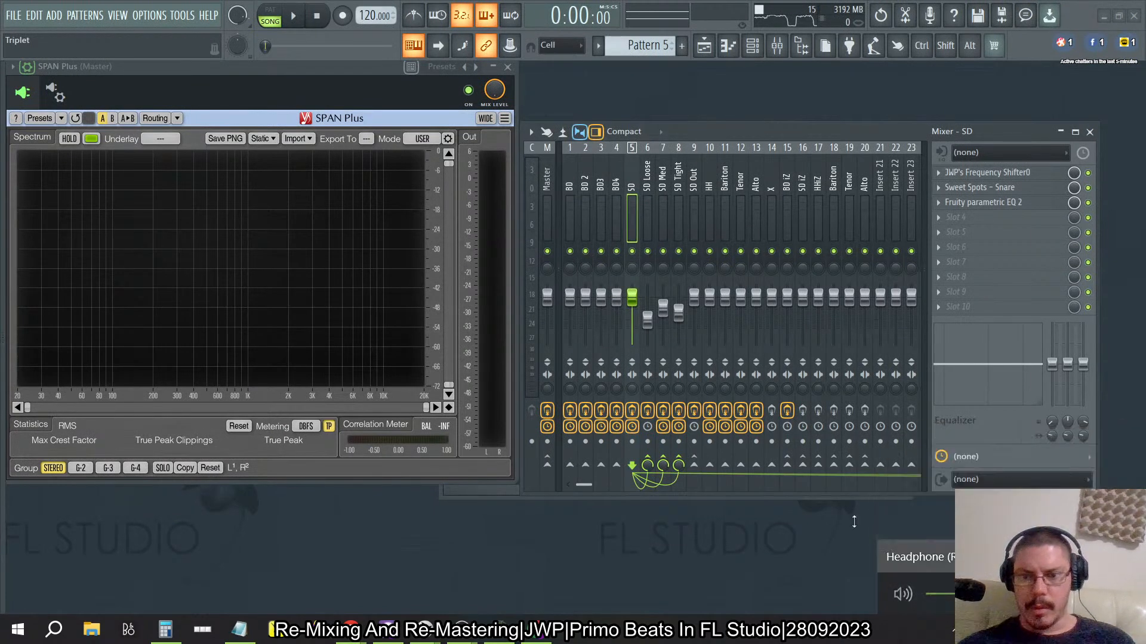
# Set the post gain in BD iZ's Maximus to 11.9 dB on the low band and -9.0 dB on the master band.
pyautogui.click(584, 179)
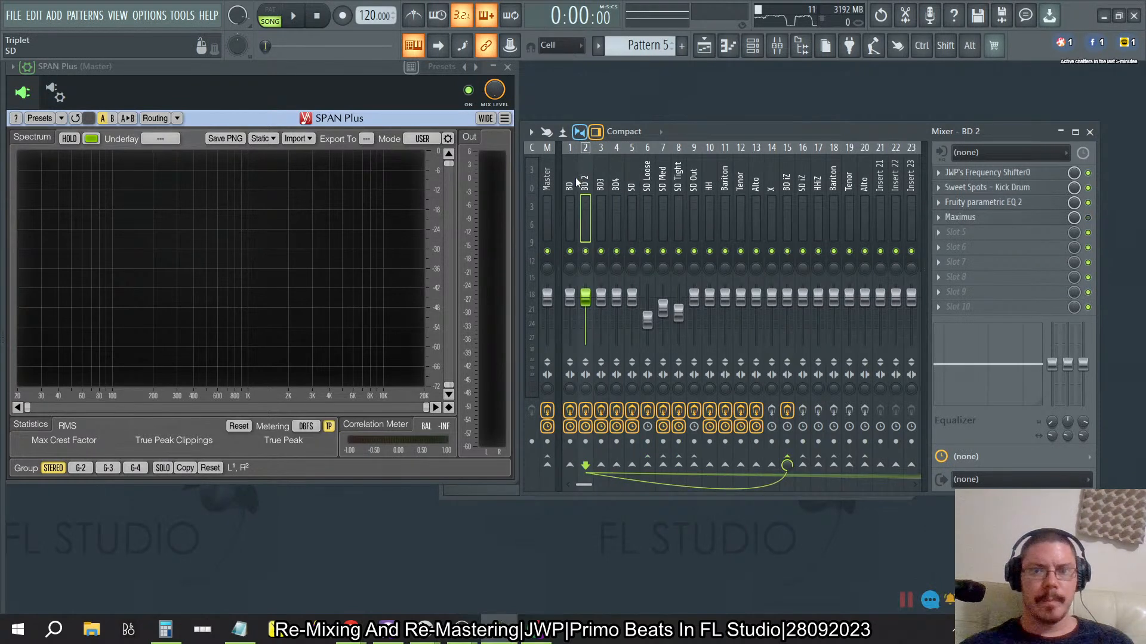
pyautogui.click(788, 177)
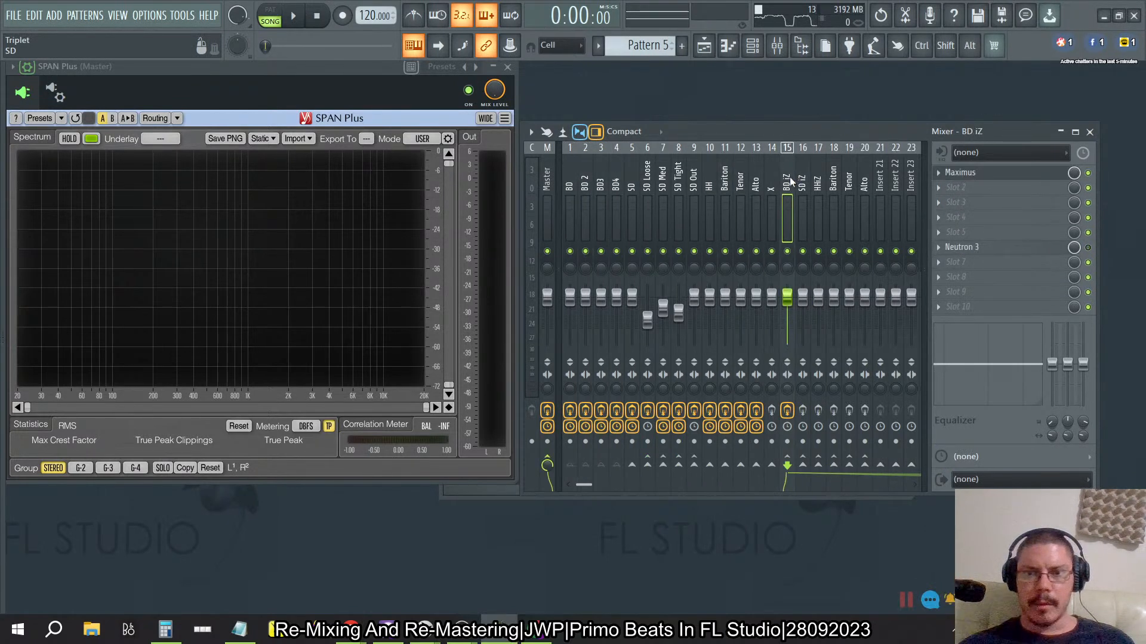
pyautogui.click(1006, 174)
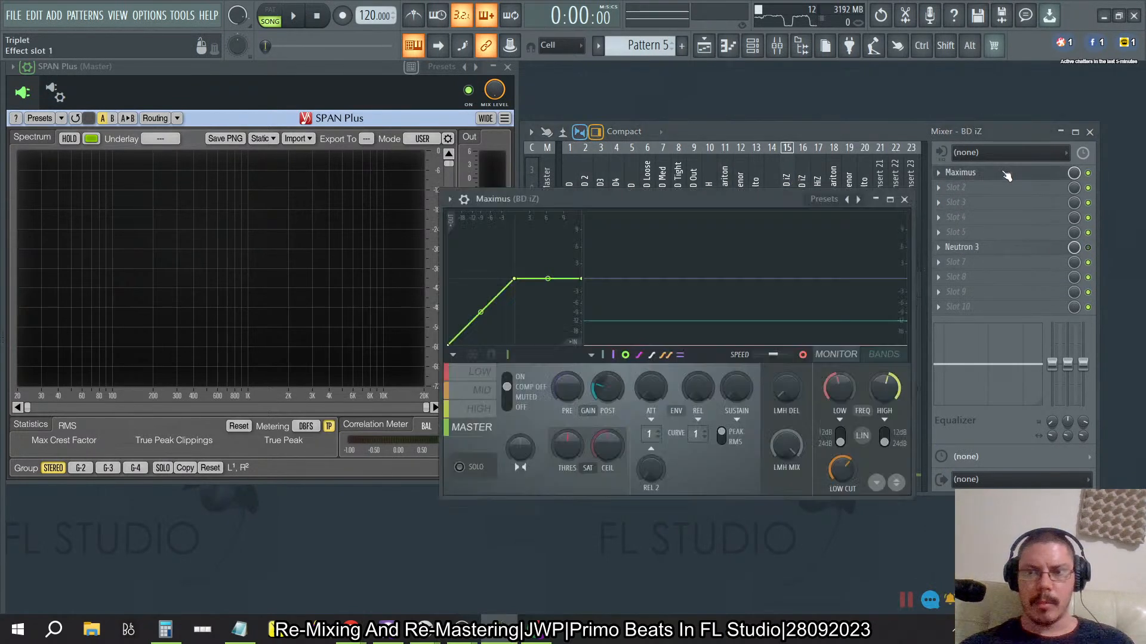
pyautogui.click(485, 389)
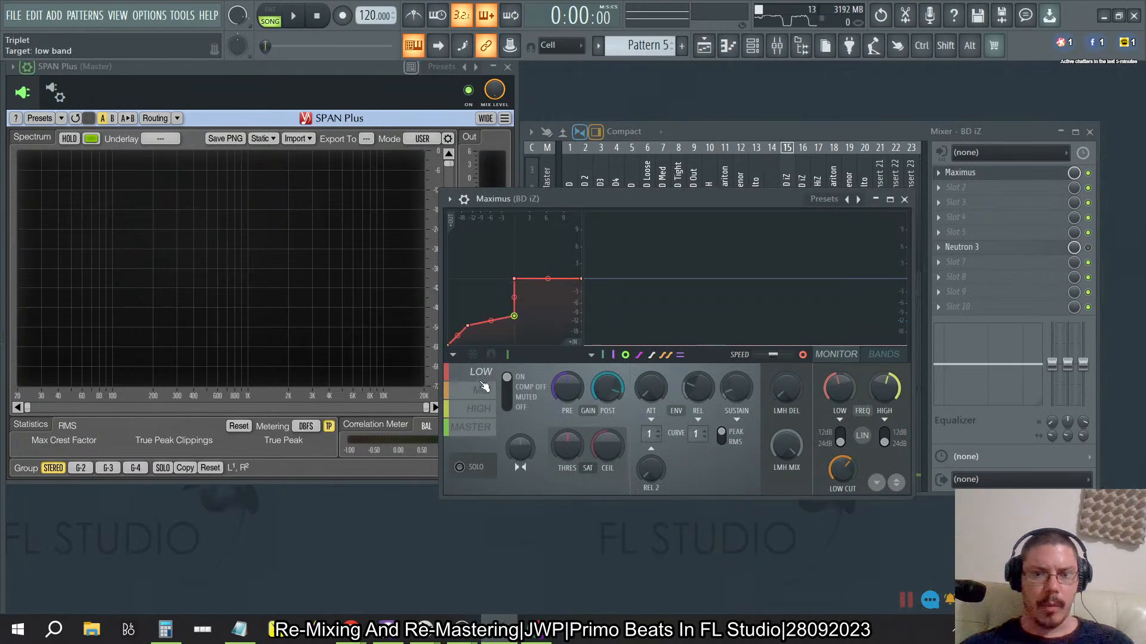
pyautogui.click(481, 374)
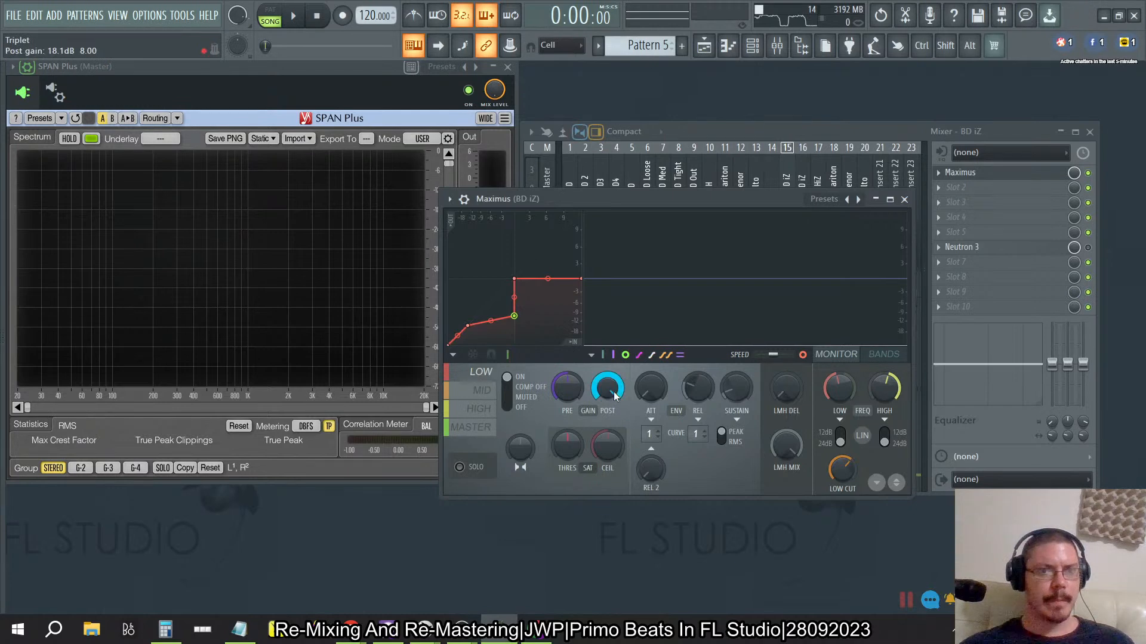
pyautogui.moveTo(607, 388); pyautogui.dragTo(607, 392)
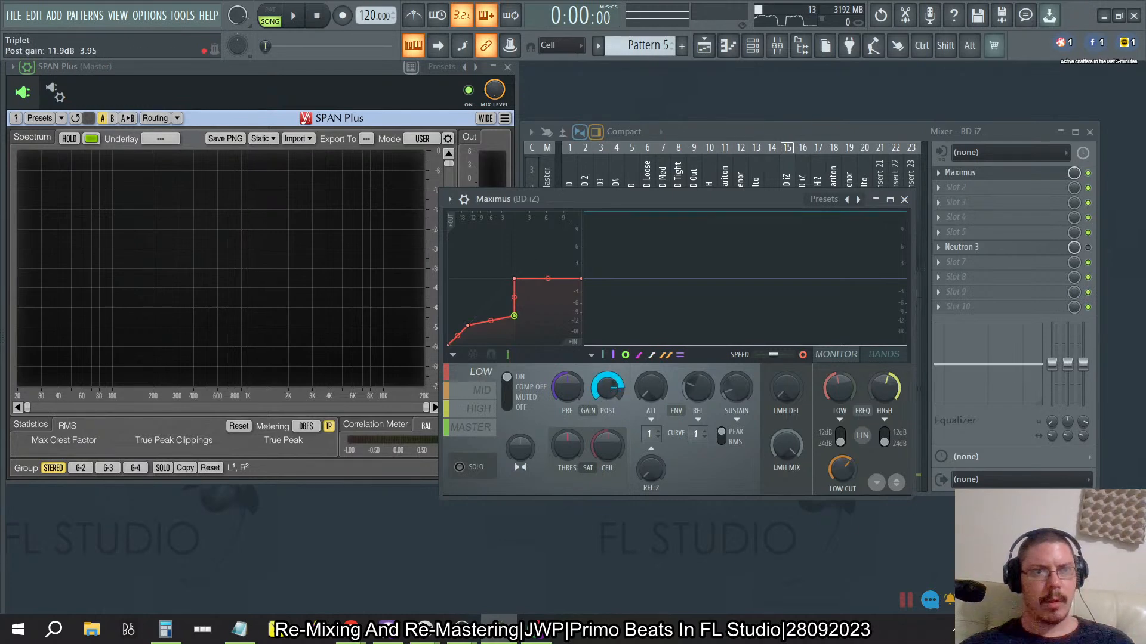
pyautogui.click(472, 427)
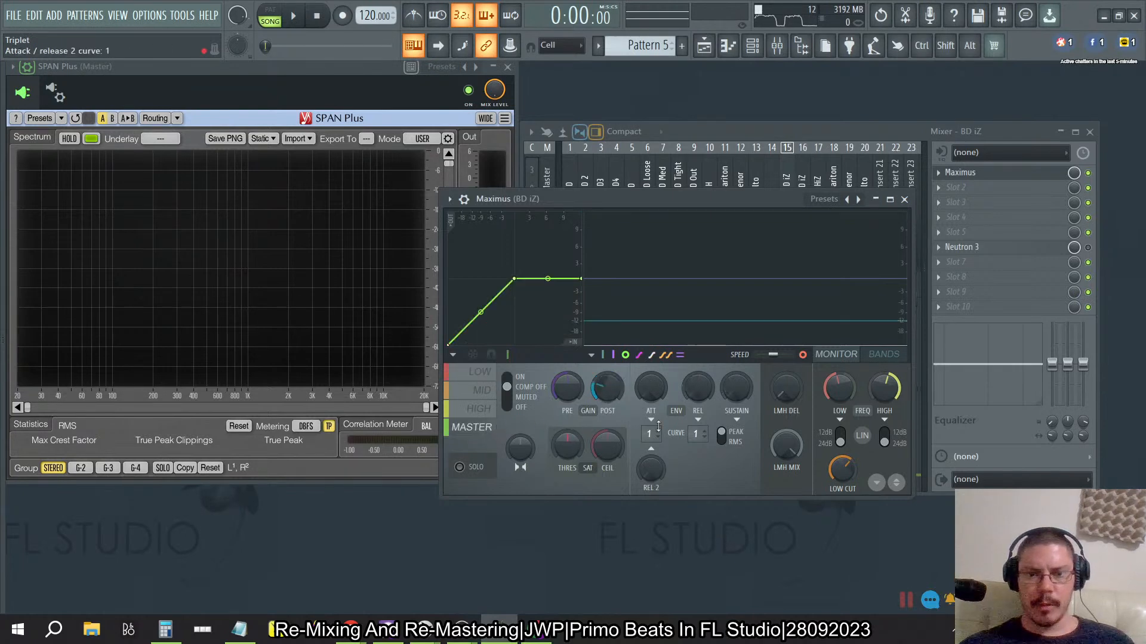
pyautogui.moveTo(607, 388); pyautogui.dragTo(607, 382)
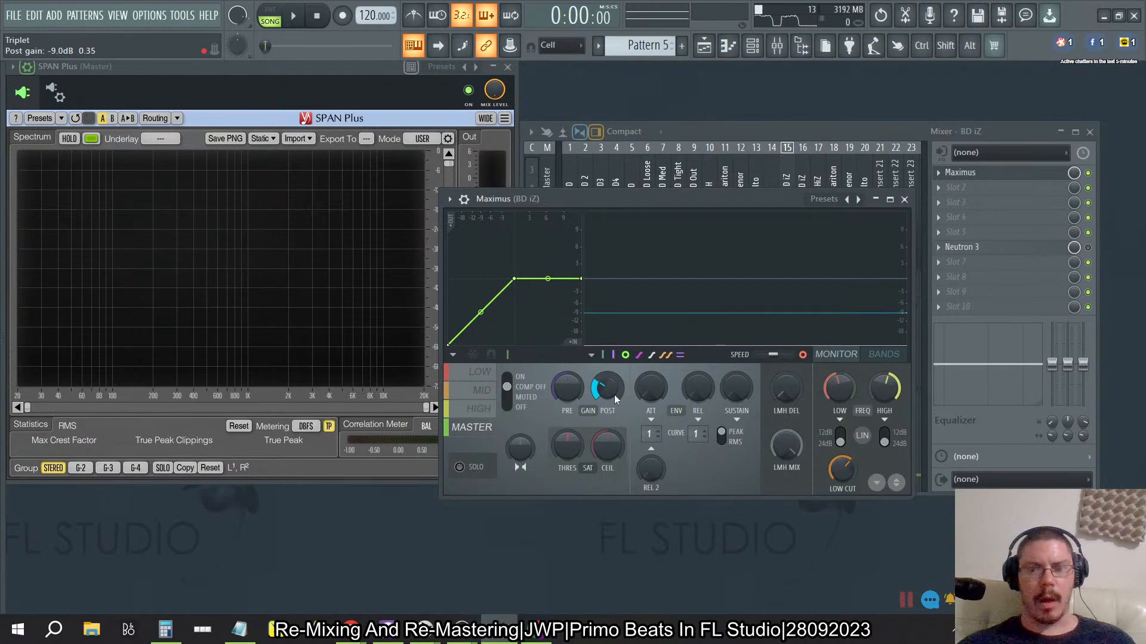
pyautogui.click(904, 199)
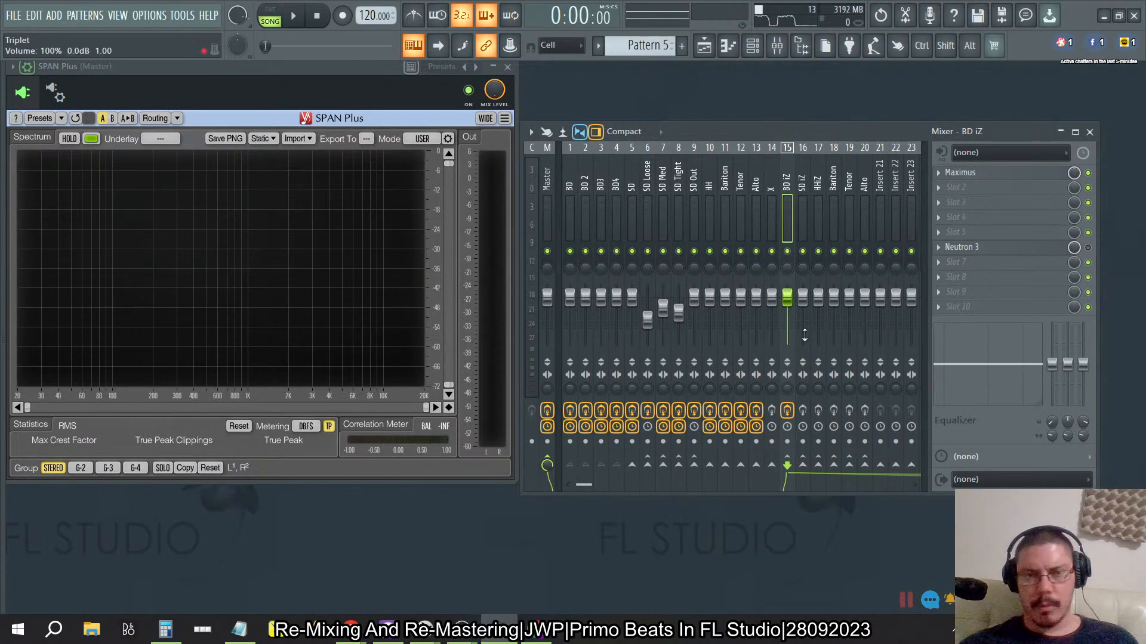
# Disable the Ozone 9 Maximizer on the master track while the song plays, and stop playback.
pyautogui.press('space')
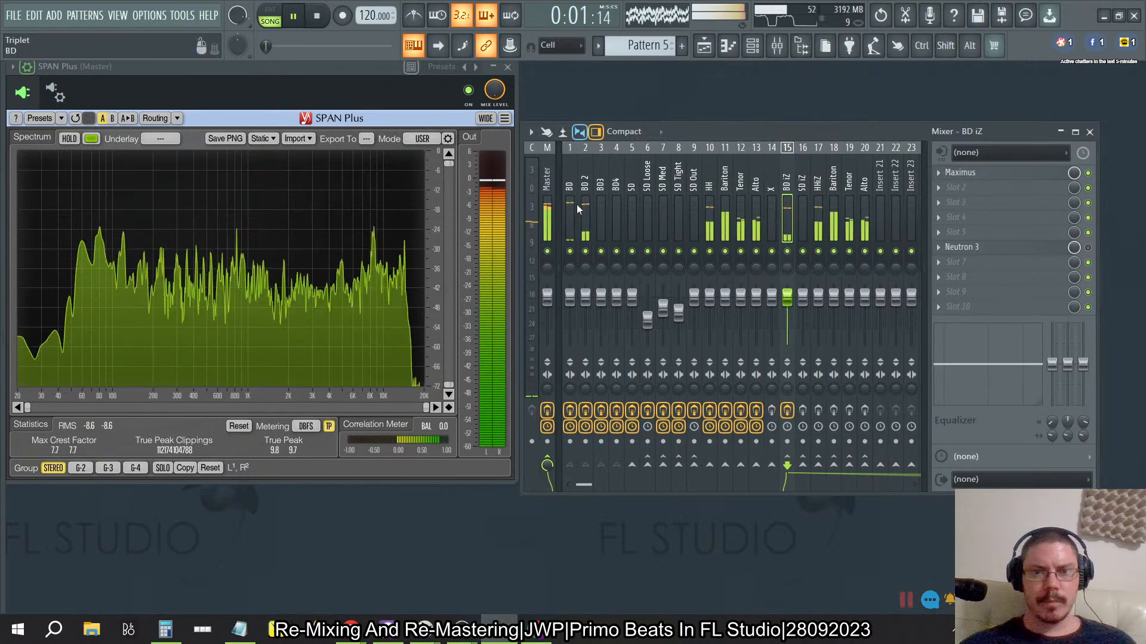
pyautogui.click(547, 214)
pyautogui.click(1087, 233)
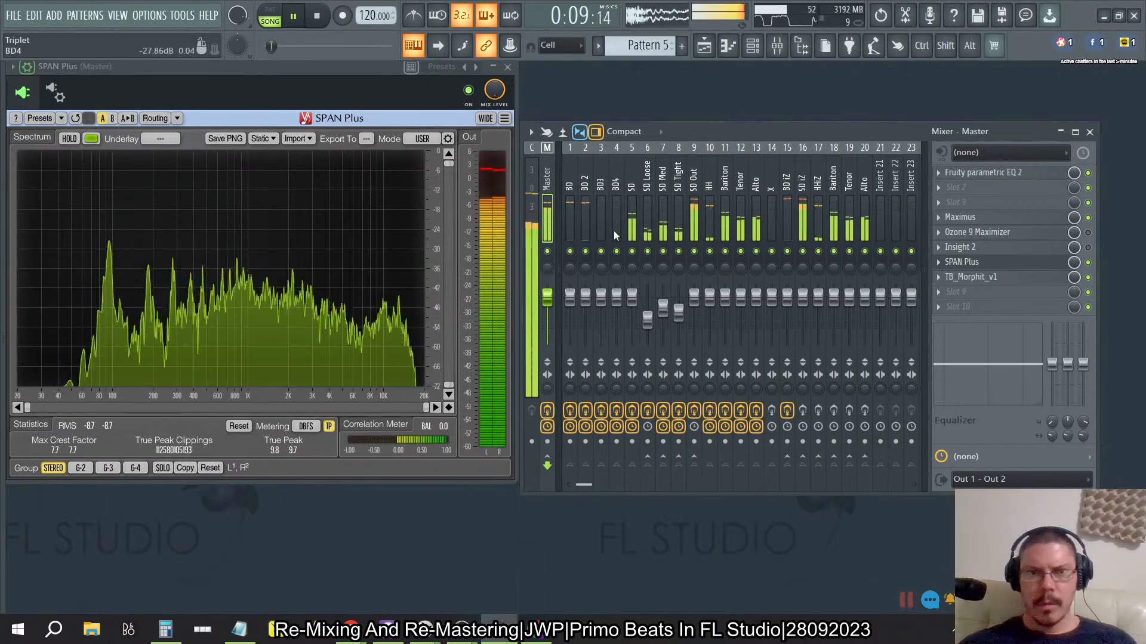
pyautogui.press('space')
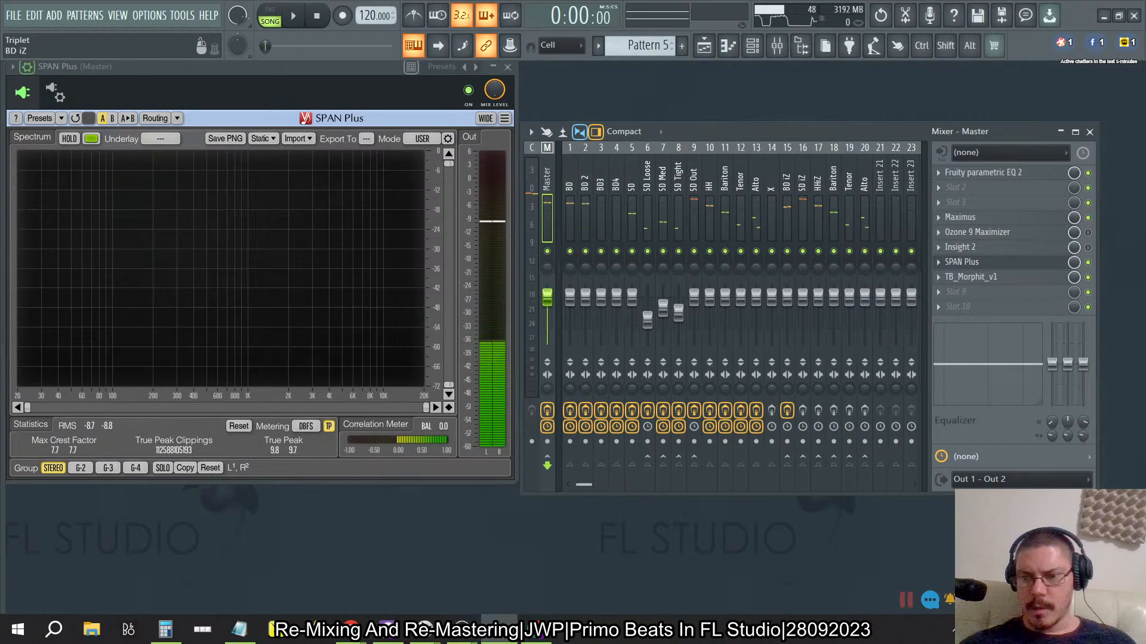
# Switch the system playback device to Speaker (Realtek(R) Audio) and listen to the song's opening over the speakers.
pyautogui.click(990, 630)
pyautogui.scroll(-1, 936, 513)
pyautogui.scroll(1, 936, 469)
pyautogui.click(935, 470)
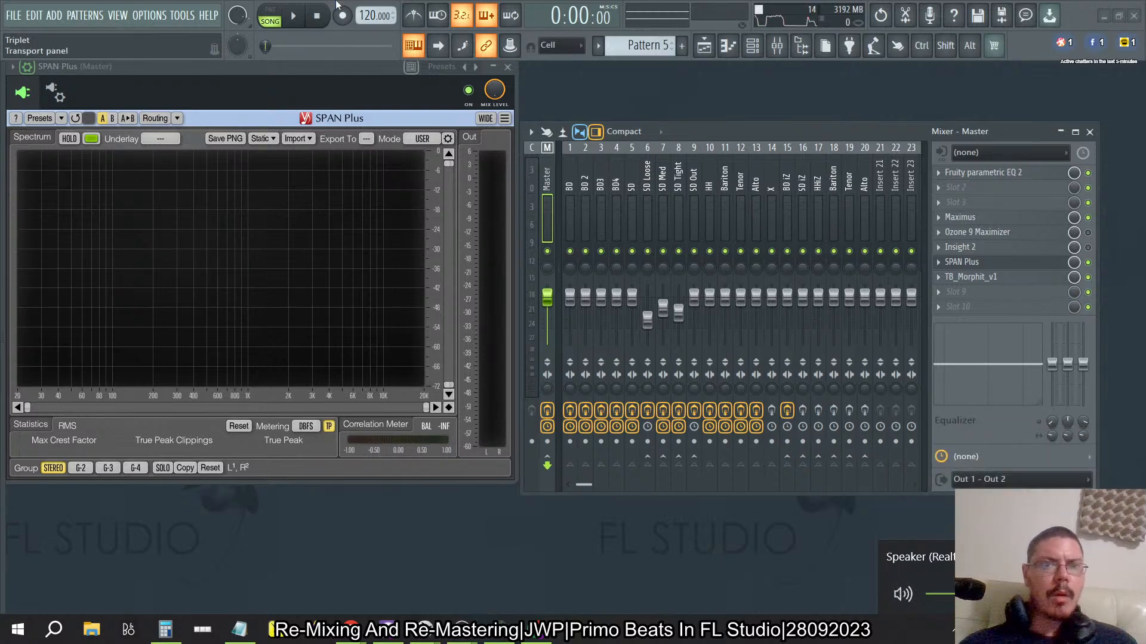
pyautogui.click(295, 21)
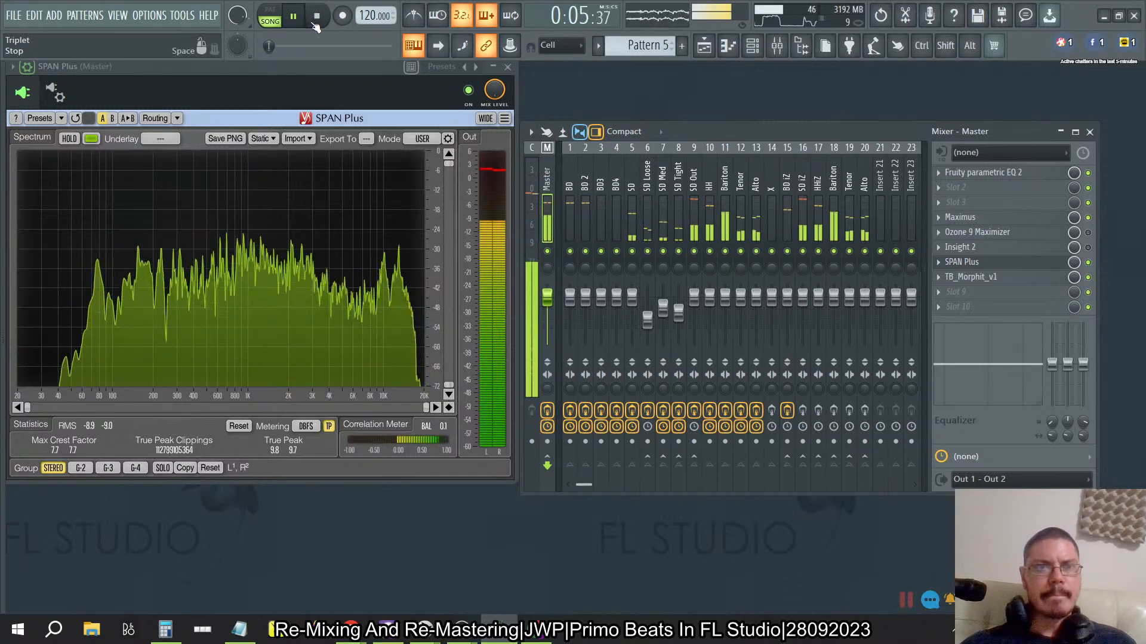
pyautogui.press('space')
# Rebalance the post gains in BD iZ's Maximus, with 3.0 dB on mid, 9.1 dB on low and a slight cut on high.
pyautogui.moveTo(584, 179); pyautogui.dragTo(790, 174)
pyautogui.click(960, 172)
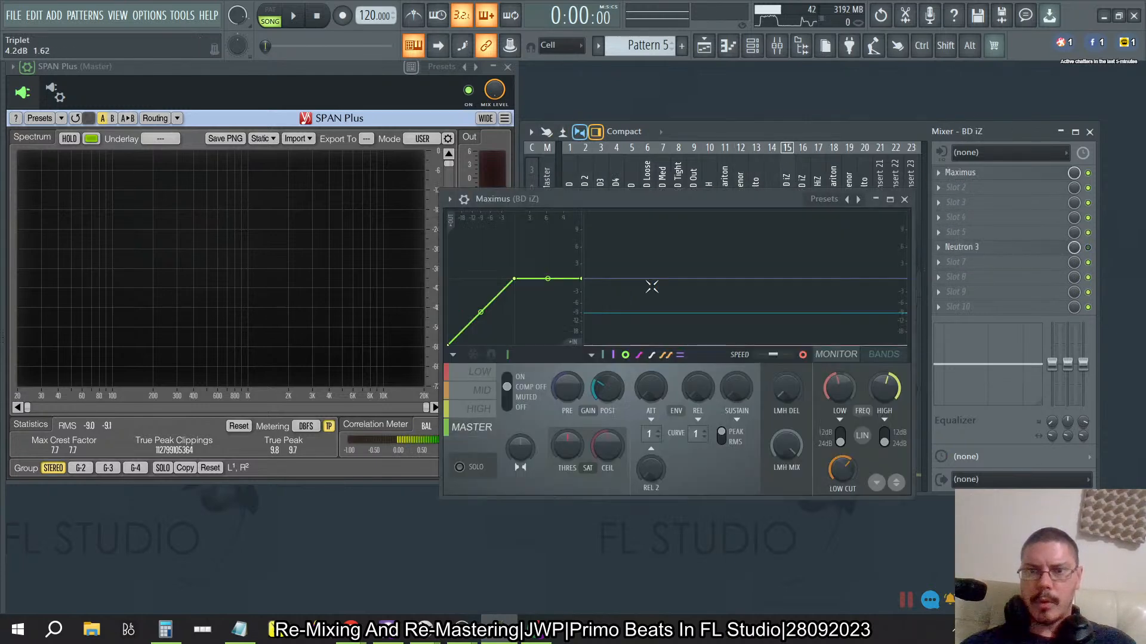
pyautogui.click(474, 395)
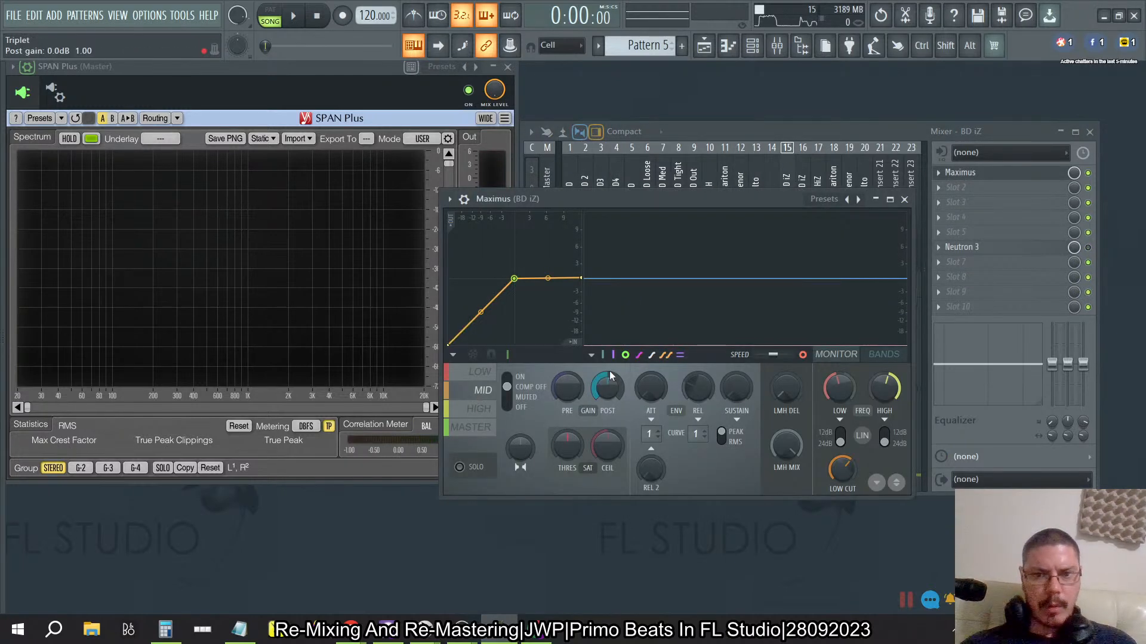
pyautogui.moveTo(604, 391); pyautogui.dragTo(604, 380)
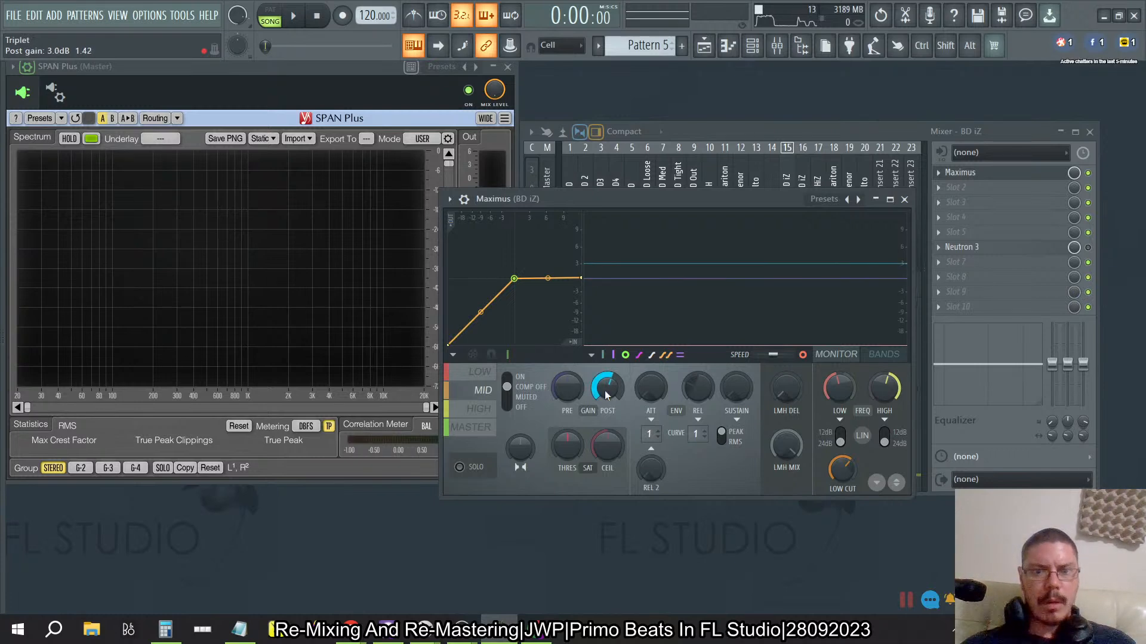
pyautogui.click(485, 373)
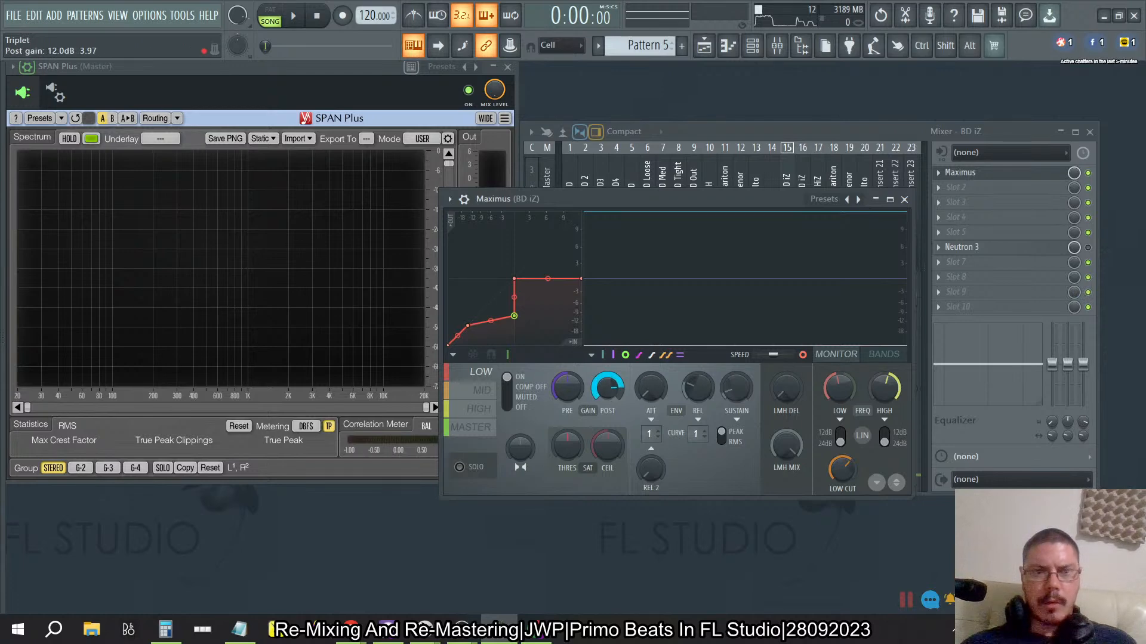
pyautogui.moveTo(607, 387); pyautogui.dragTo(607, 394)
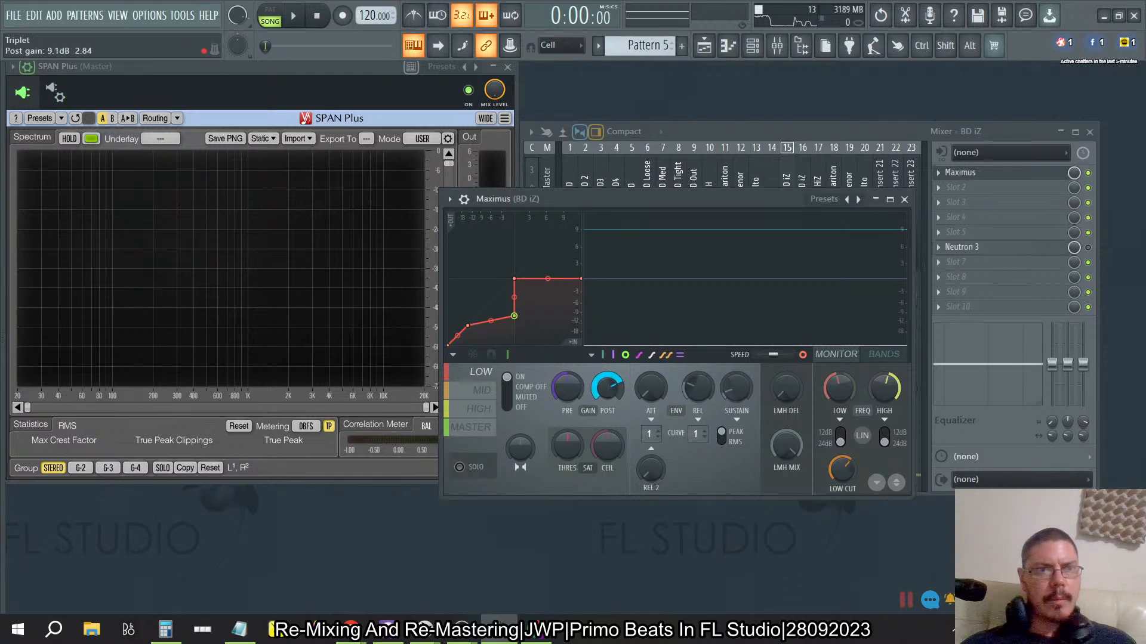
pyautogui.click(479, 408)
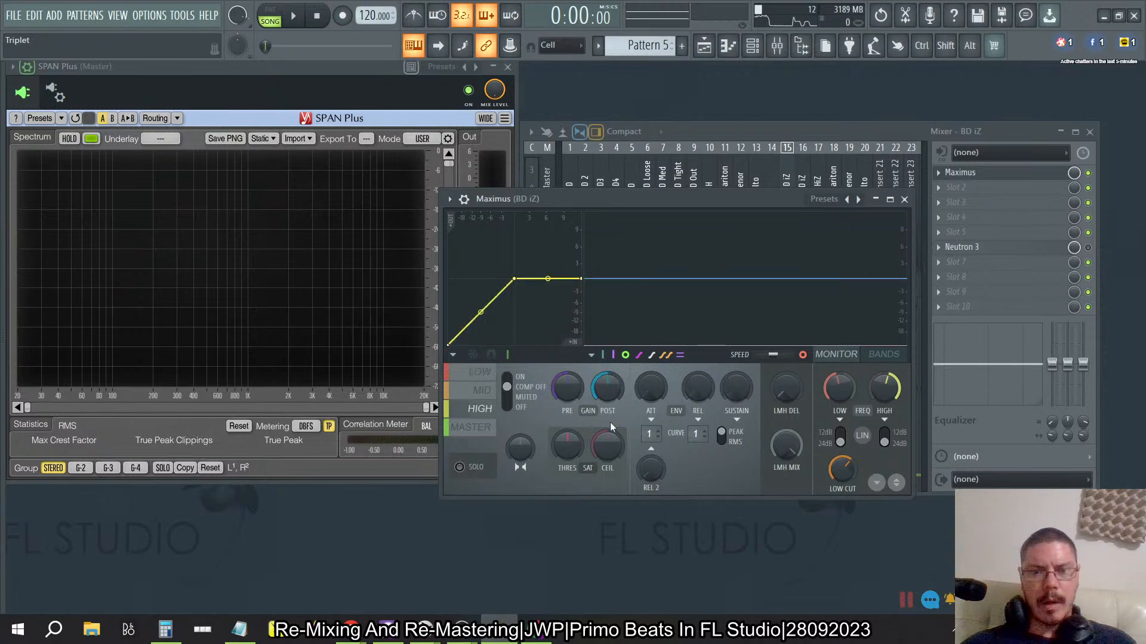
pyautogui.moveTo(607, 388); pyautogui.dragTo(607, 395)
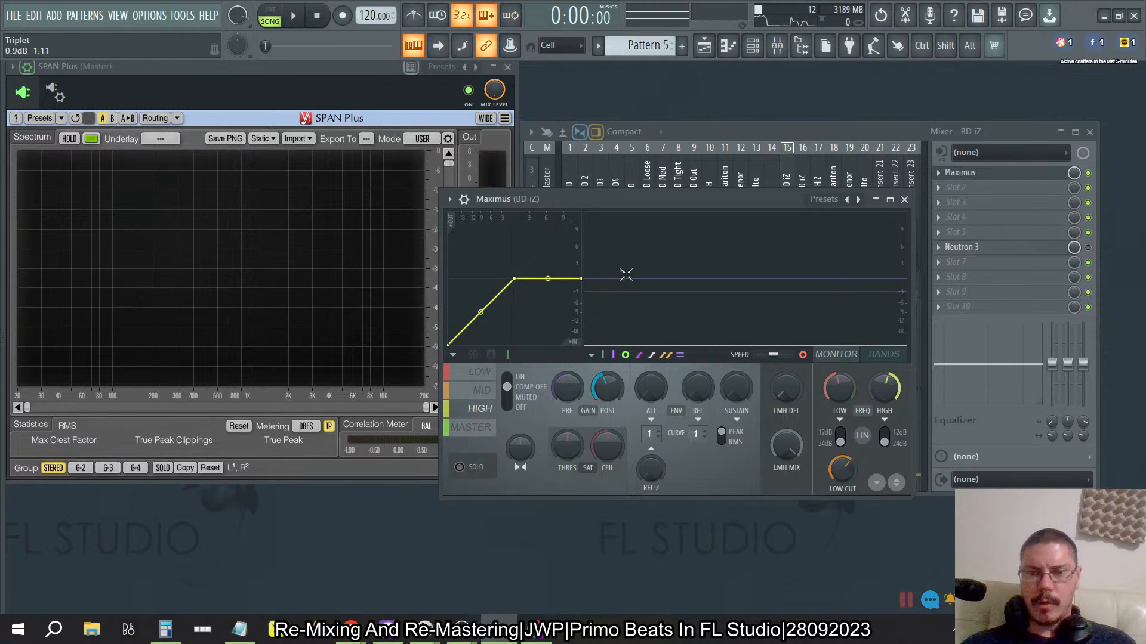
# Compare the band splits and per-band settings of BD iZ's Maximus with those of the Maximus on the BD track.
pyautogui.click(897, 355)
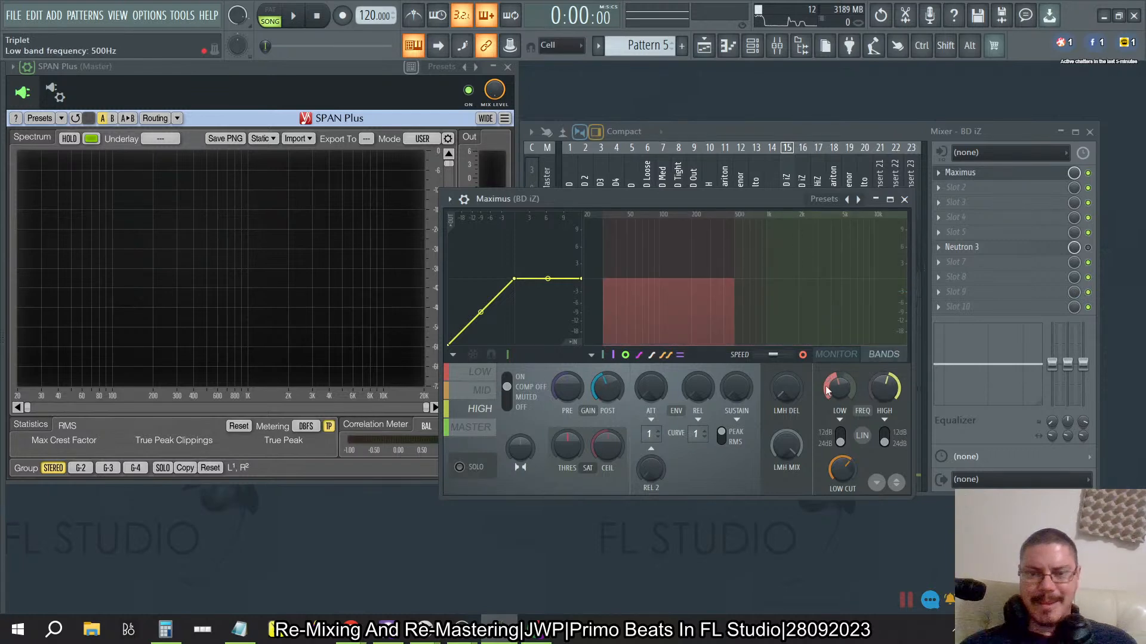
pyautogui.click(654, 125)
pyautogui.click(1007, 248)
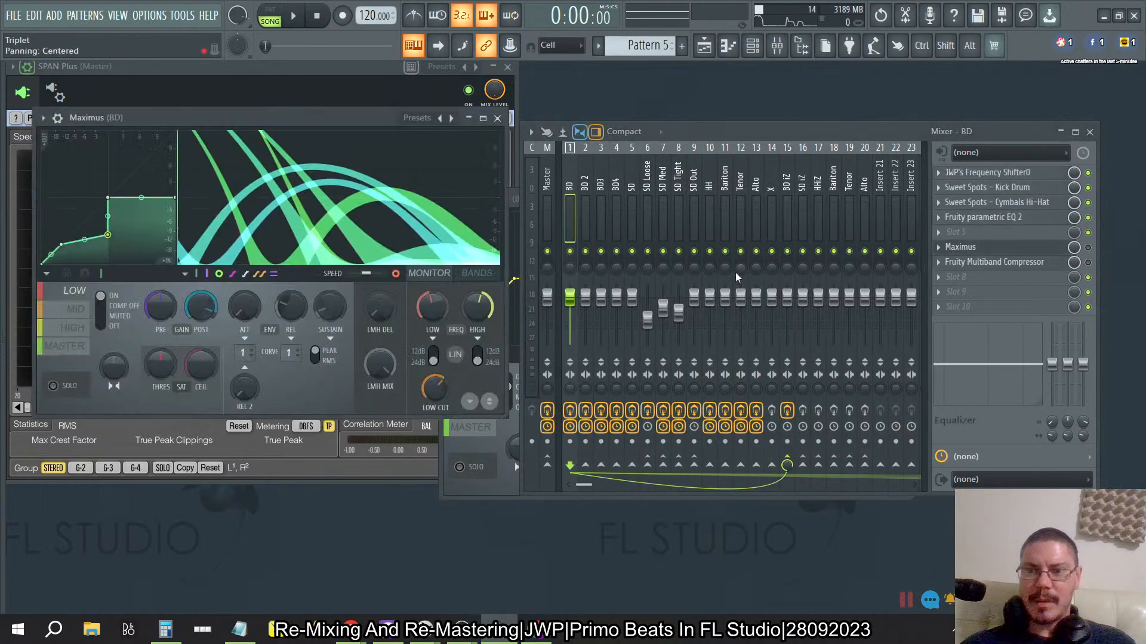
pyautogui.click(477, 275)
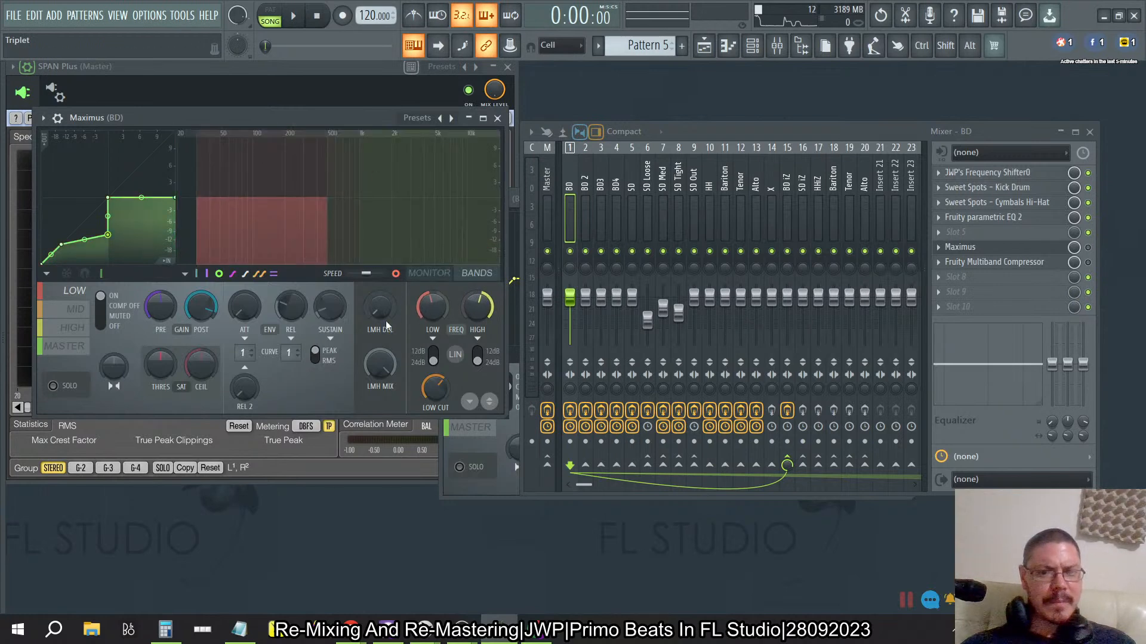
pyautogui.click(75, 309)
pyautogui.click(69, 328)
pyautogui.click(66, 346)
pyautogui.click(790, 189)
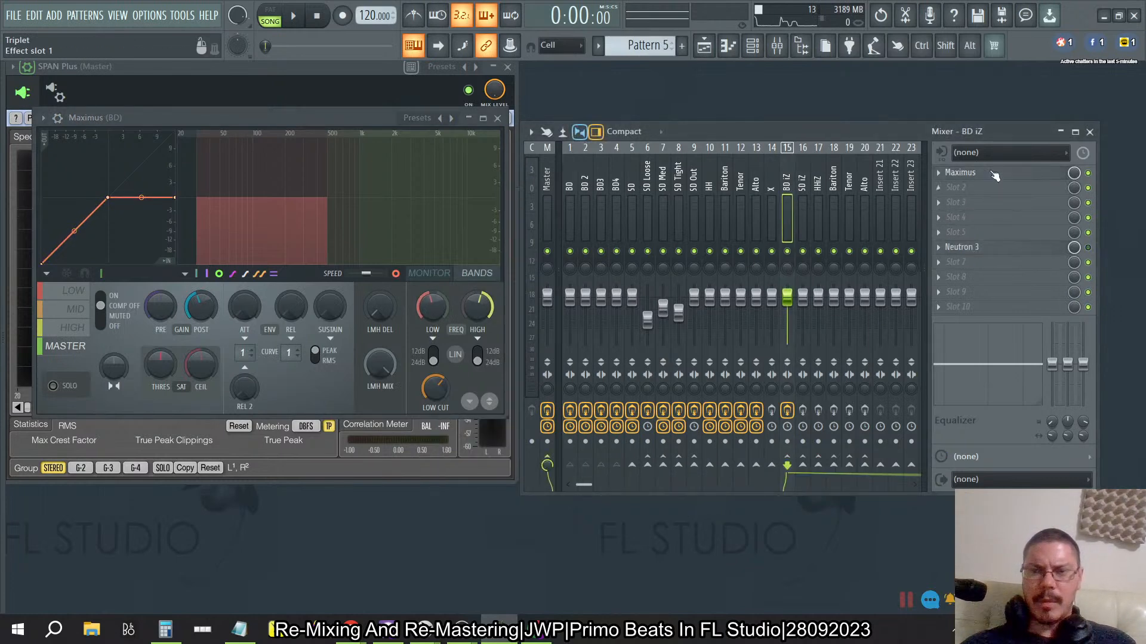
pyautogui.click(994, 175)
pyautogui.click(484, 374)
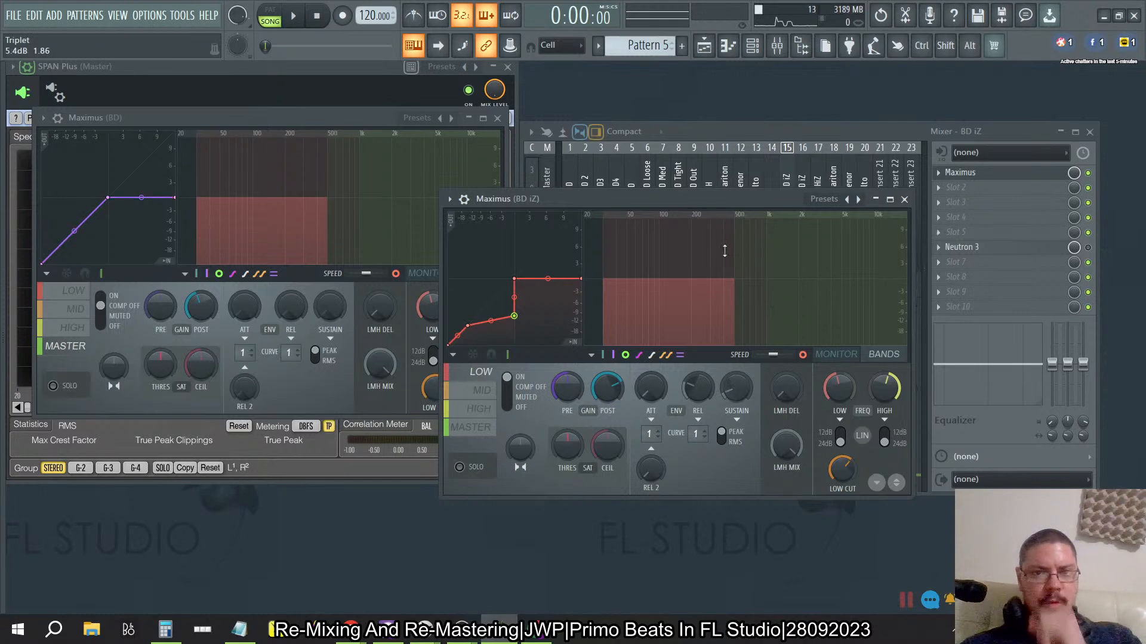
# Audition the mid band's post gain at 18.1 dB in BD iZ's Maximus while the song plays, and reset it to default.
pyautogui.press('space')
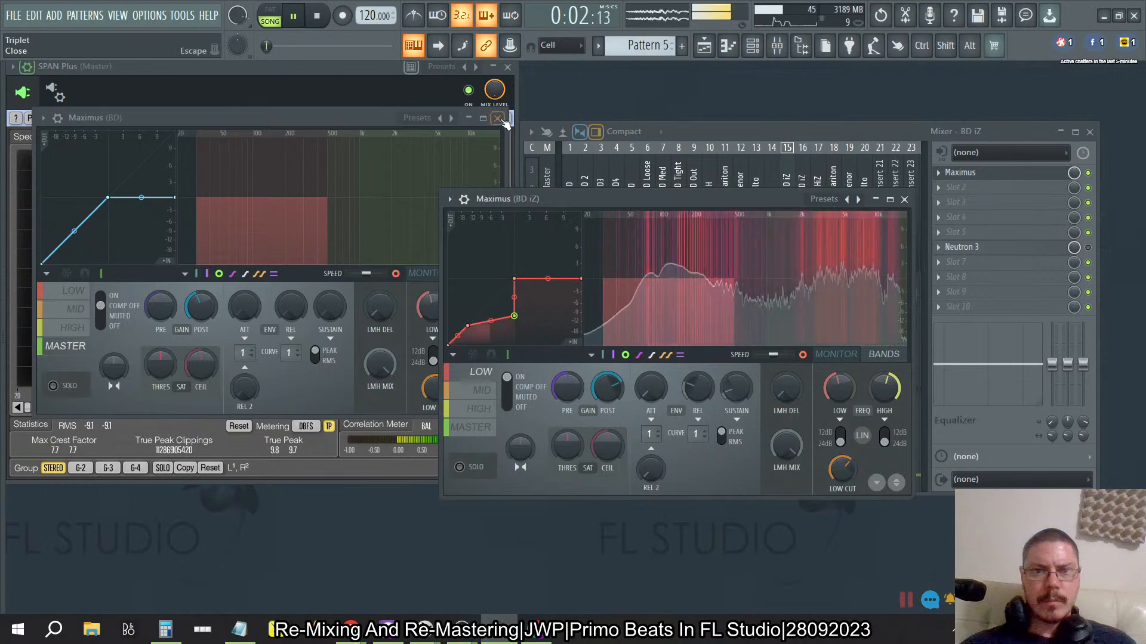
pyautogui.click(497, 118)
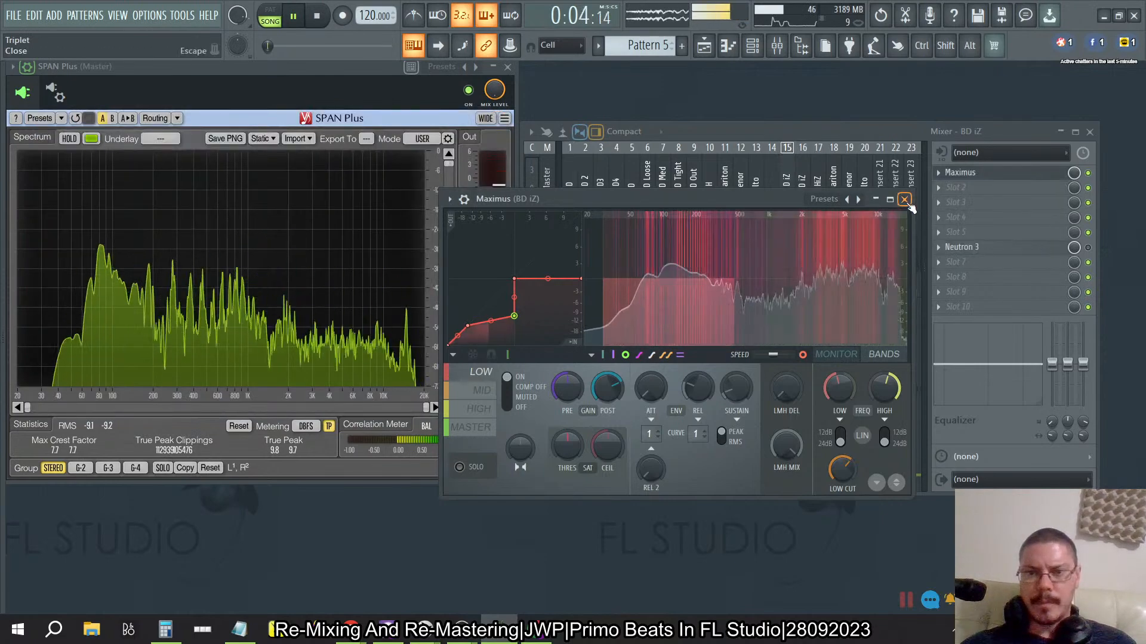
pyautogui.click(483, 390)
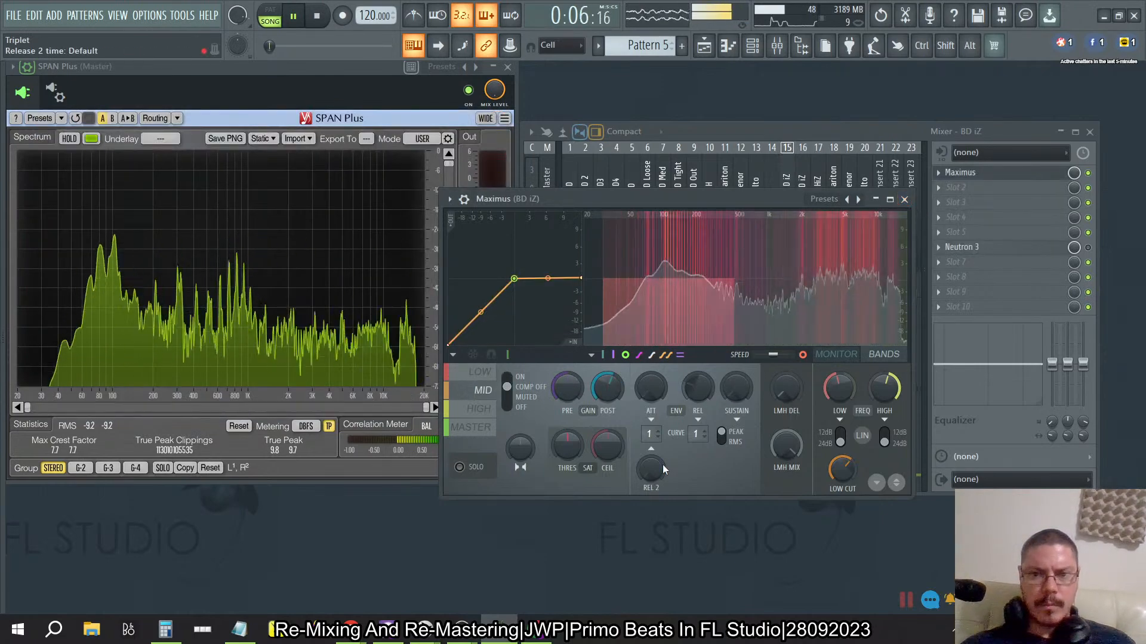
pyautogui.click(478, 373)
pyautogui.click(482, 391)
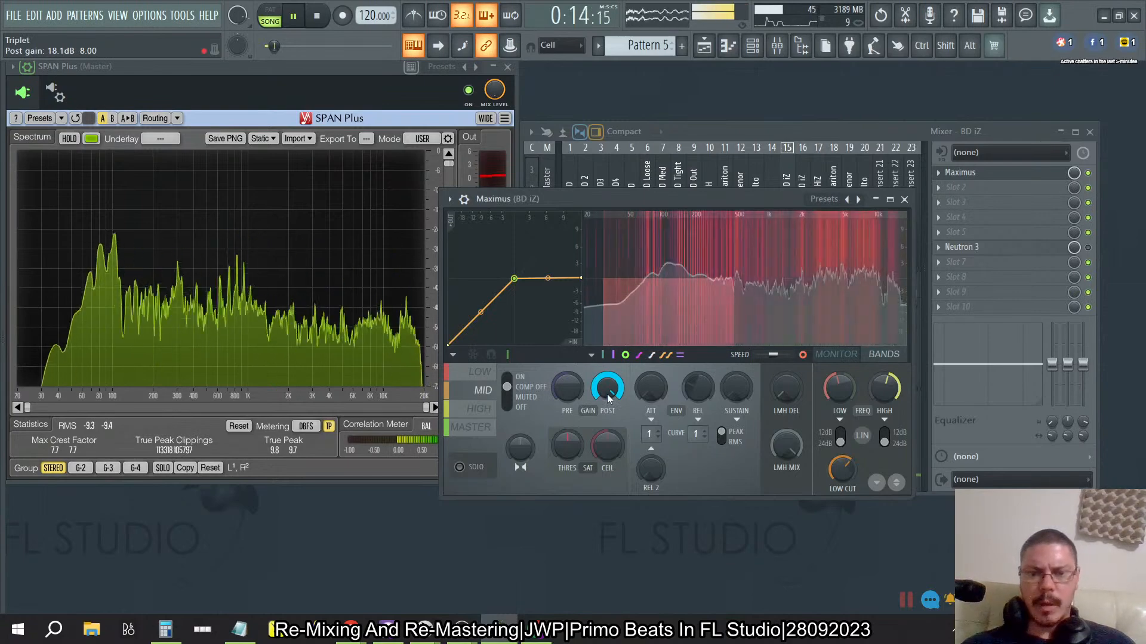
pyautogui.rightClick(607, 394)
pyautogui.click(627, 386)
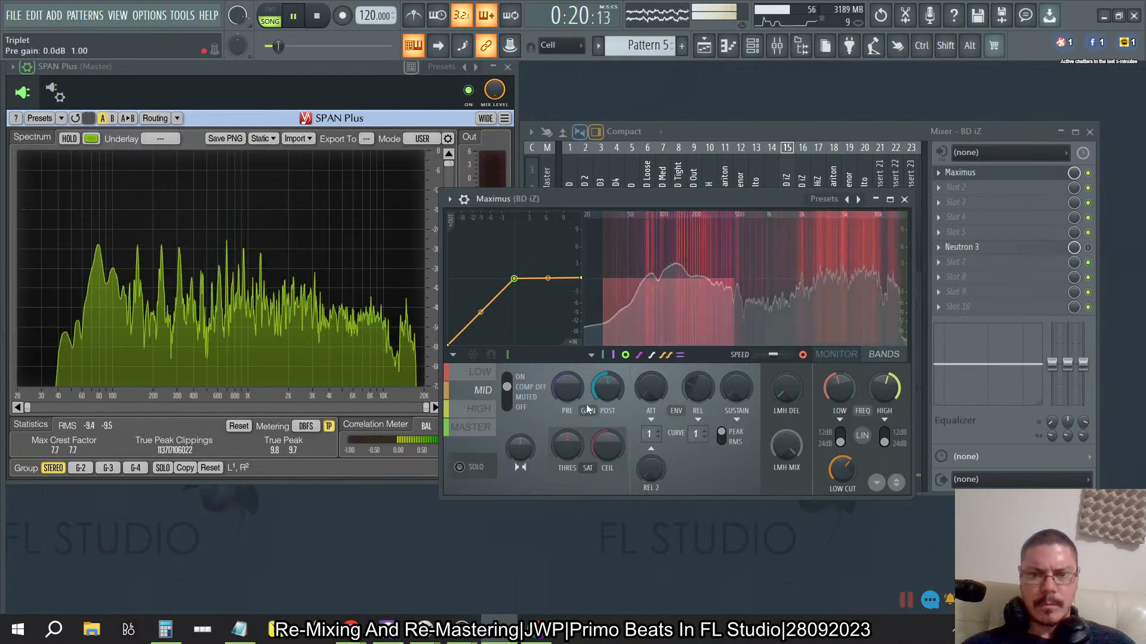
# Close SPAN Plus, audition the mid band with its post gain at -INF dB, and reset that gain.
pyautogui.click(507, 67)
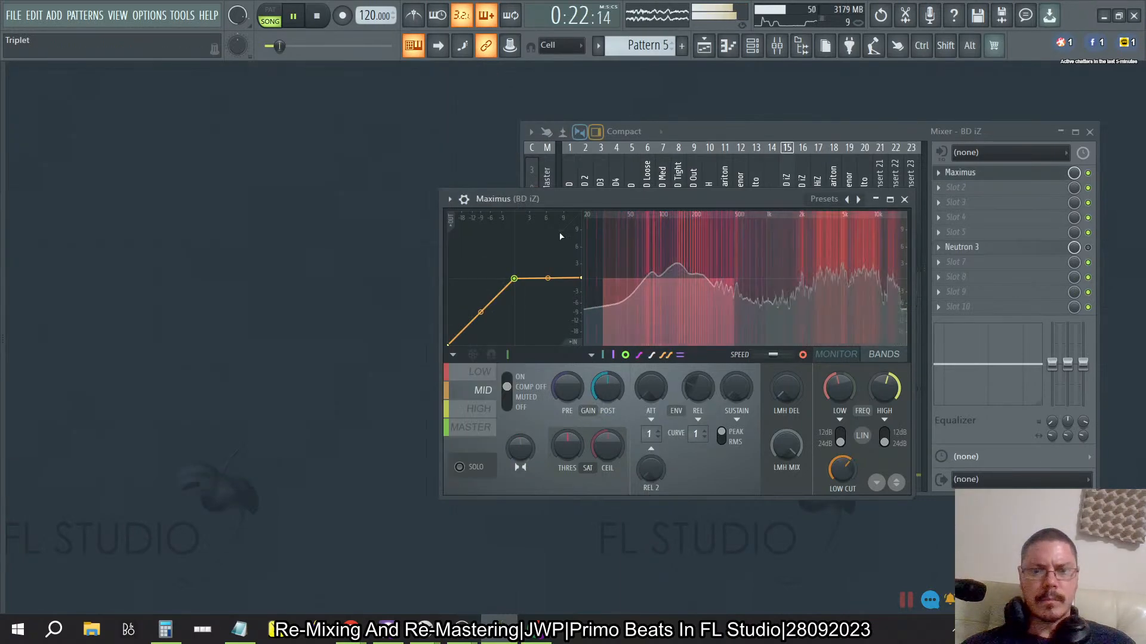
pyautogui.moveTo(607, 388); pyautogui.dragTo(607, 430)
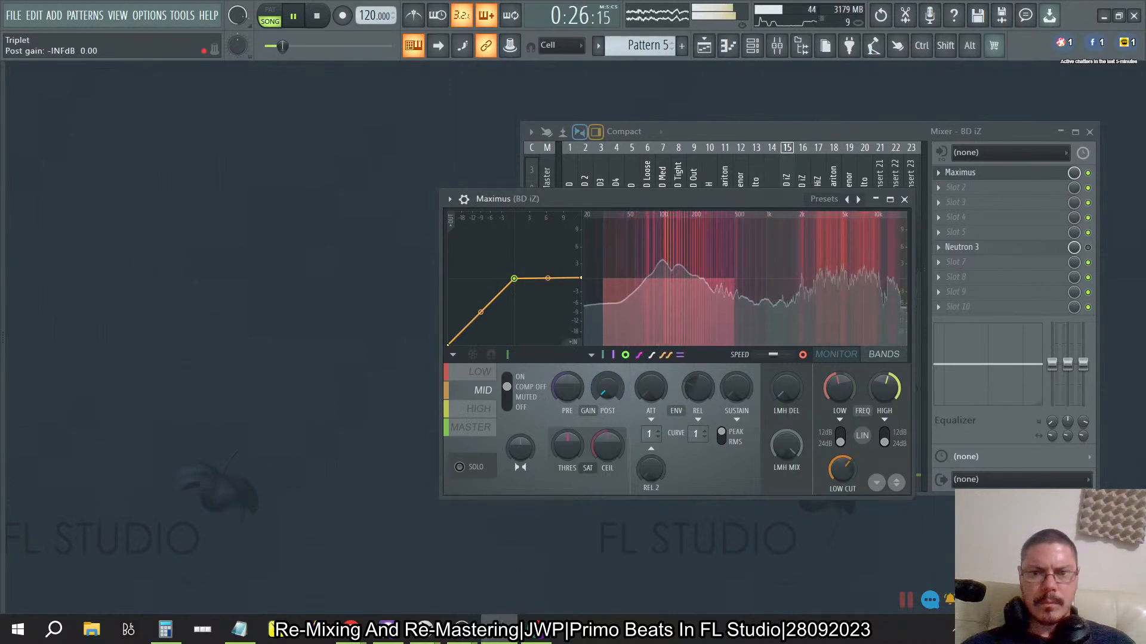
pyautogui.rightClick(609, 385)
pyautogui.click(627, 387)
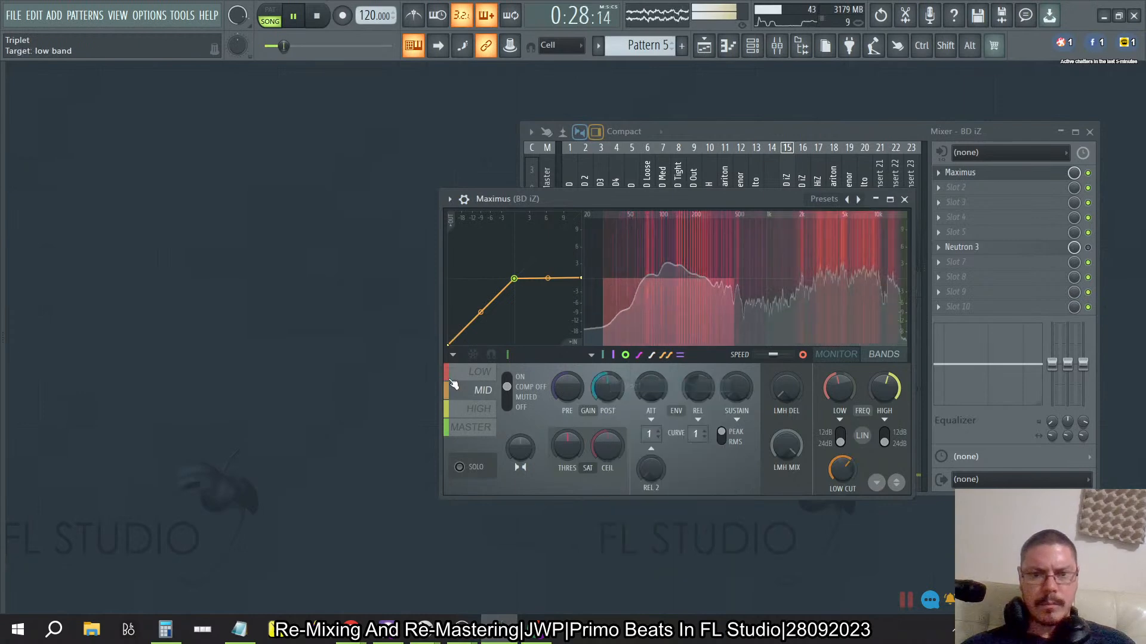
# Reset the low band's post gain in BD iZ's Maximus to 0.0 dB.
pyautogui.click(466, 378)
pyautogui.rightClick(606, 387)
pyautogui.click(616, 389)
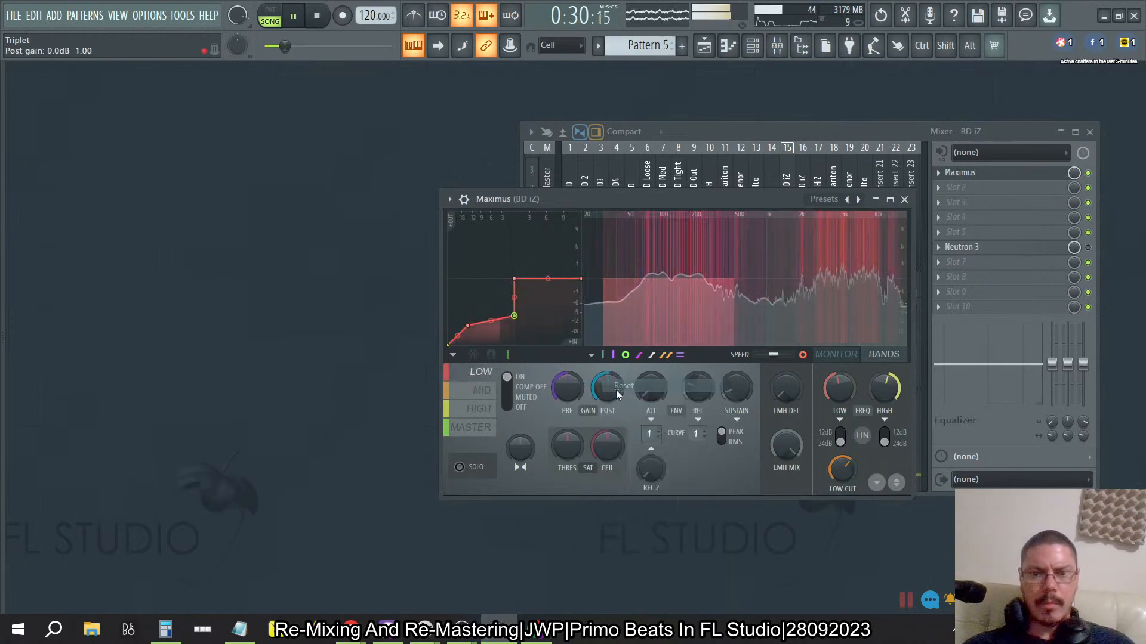
# Undo the reset of the low band's post gain in BD iZ's Maximus and copy its 9.0 dB value.
pyautogui.click(37, 16)
pyautogui.click(45, 34)
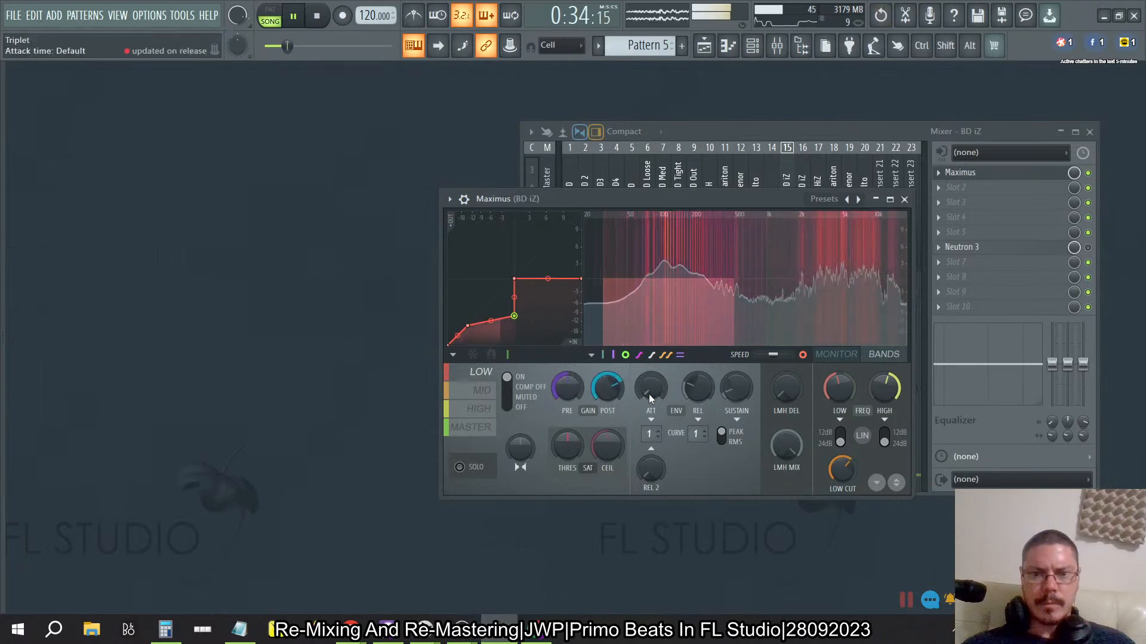
pyautogui.rightClick(595, 391)
pyautogui.click(657, 566)
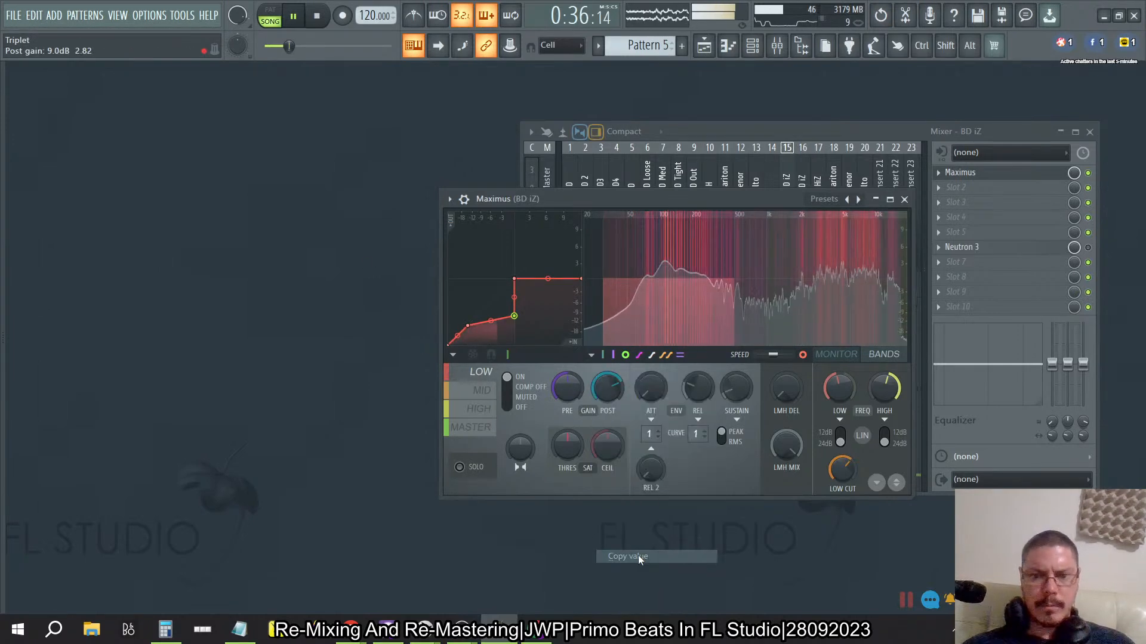
# Audition the low and mid bands of BD iZ's Maximus at 18.1 dB post gain, and settle the mid band's at 6.0 dB.
pyautogui.moveTo(607, 385); pyautogui.dragTo(607, 334)
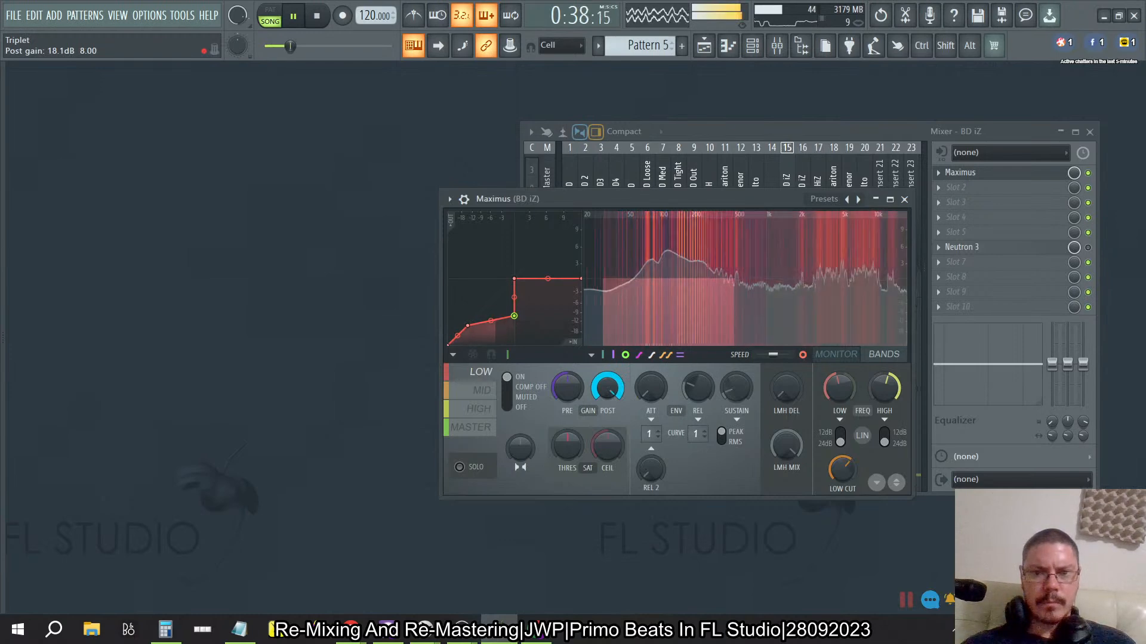
pyautogui.moveTo(607, 334); pyautogui.dragTo(607, 454)
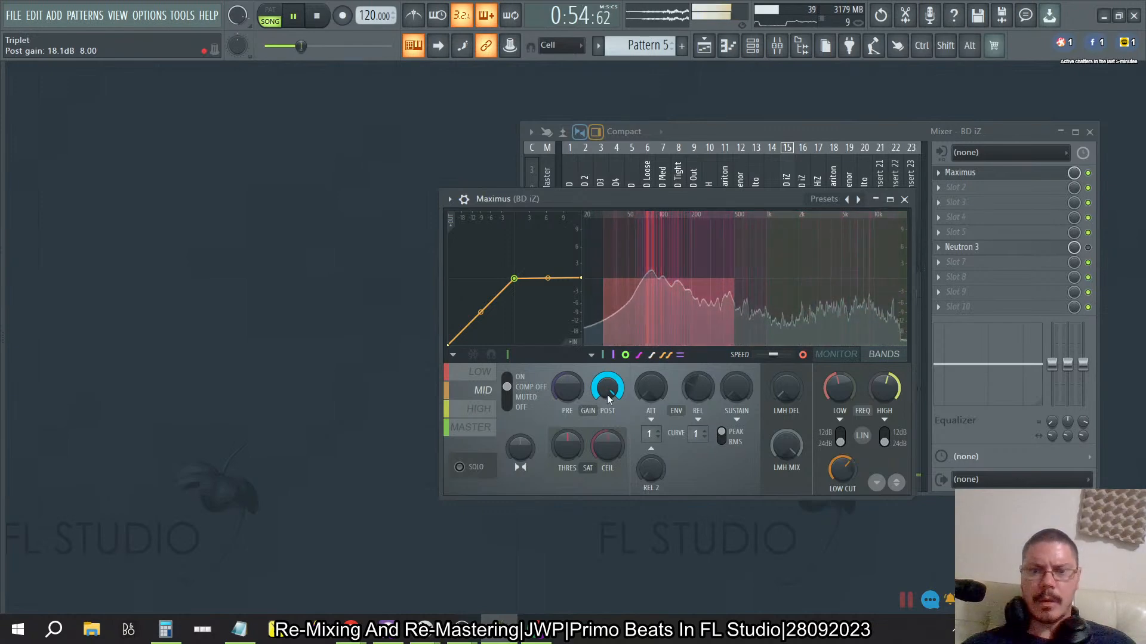
pyautogui.moveTo(607, 395); pyautogui.dragTo(606, 441)
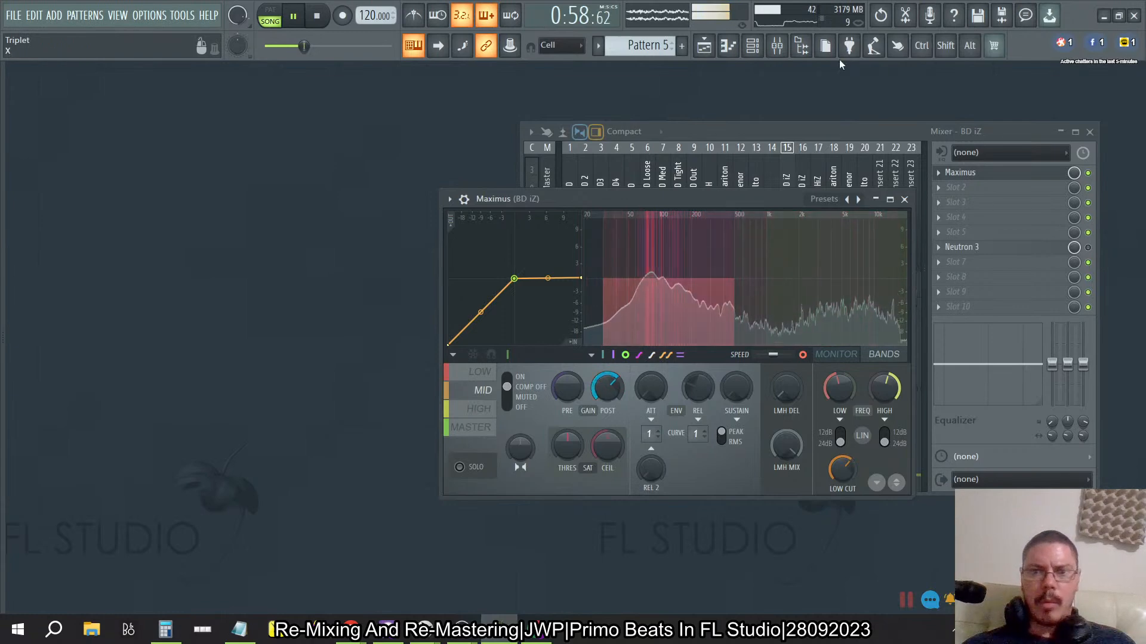
# Solo the BD, BD 2, BD3, BD4 and BD iZ tracks in the mixer and return to BD iZ's Maximus.
pyautogui.click(738, 136)
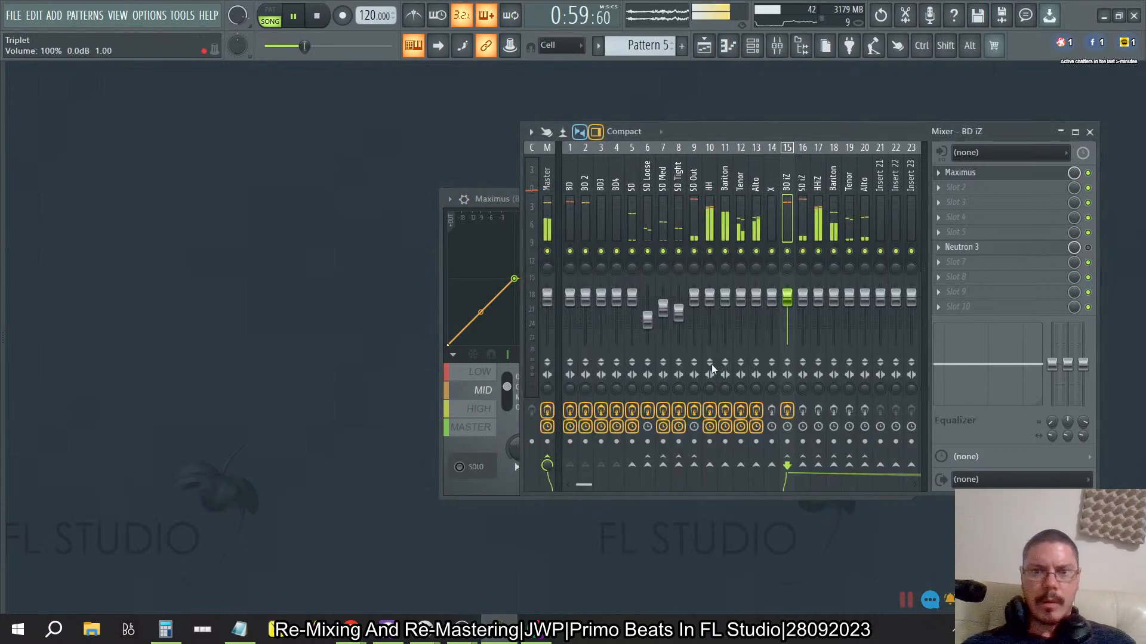
pyautogui.rightClick(585, 251)
pyautogui.click(616, 251)
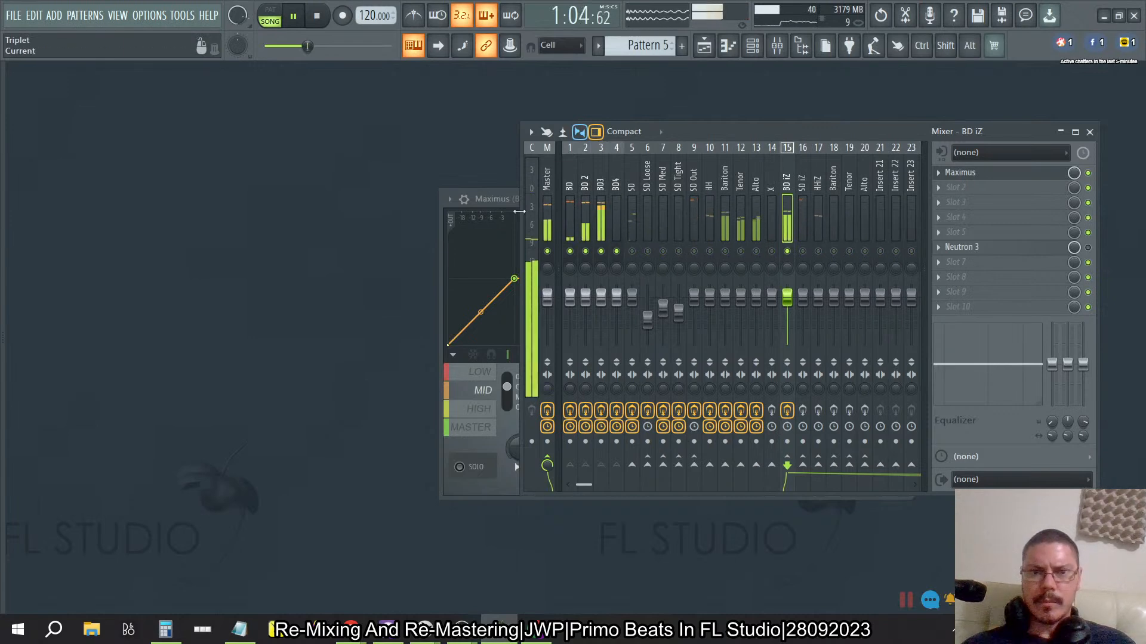
pyautogui.click(477, 205)
pyautogui.hotkey('alt', 'Tab')
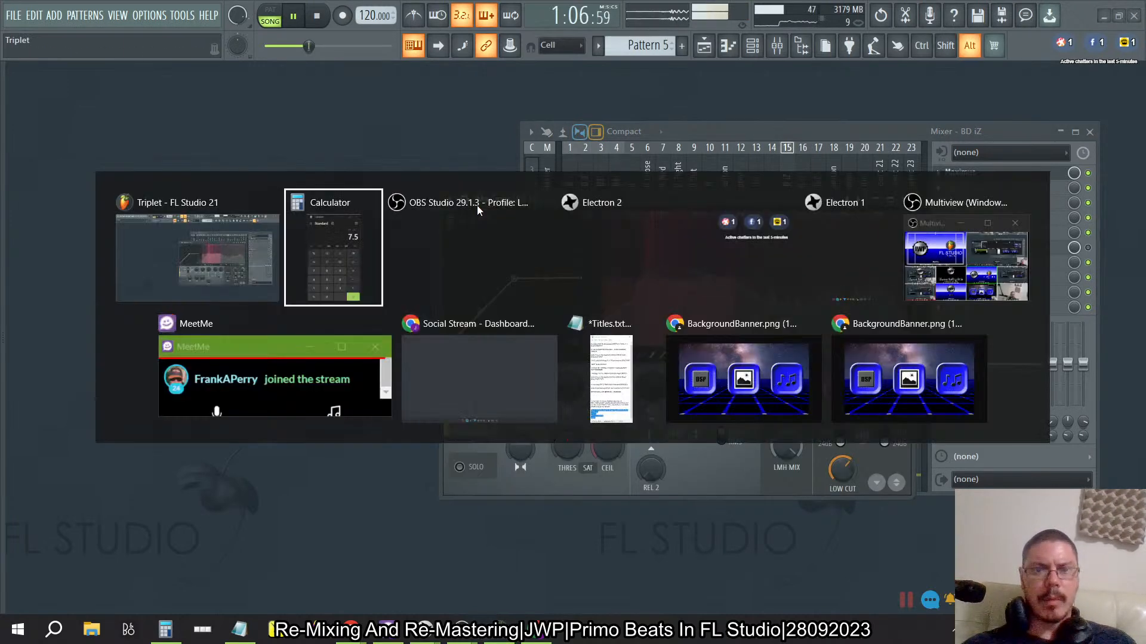
pyautogui.hotkey('alt', 'Tab')
pyautogui.hotkey('alt', 'Tab')
pyautogui.hotkey('alt', 'Tab')
pyautogui.hotkey('alt', 'Tab')
pyautogui.hotkey('alt', 'Tab')
pyautogui.hotkey('alt', 'Tab')
pyautogui.hotkey('alt', 'Tab')
pyautogui.hotkey('alt', 'Tab')
pyautogui.hotkey('alt', 'Tab')
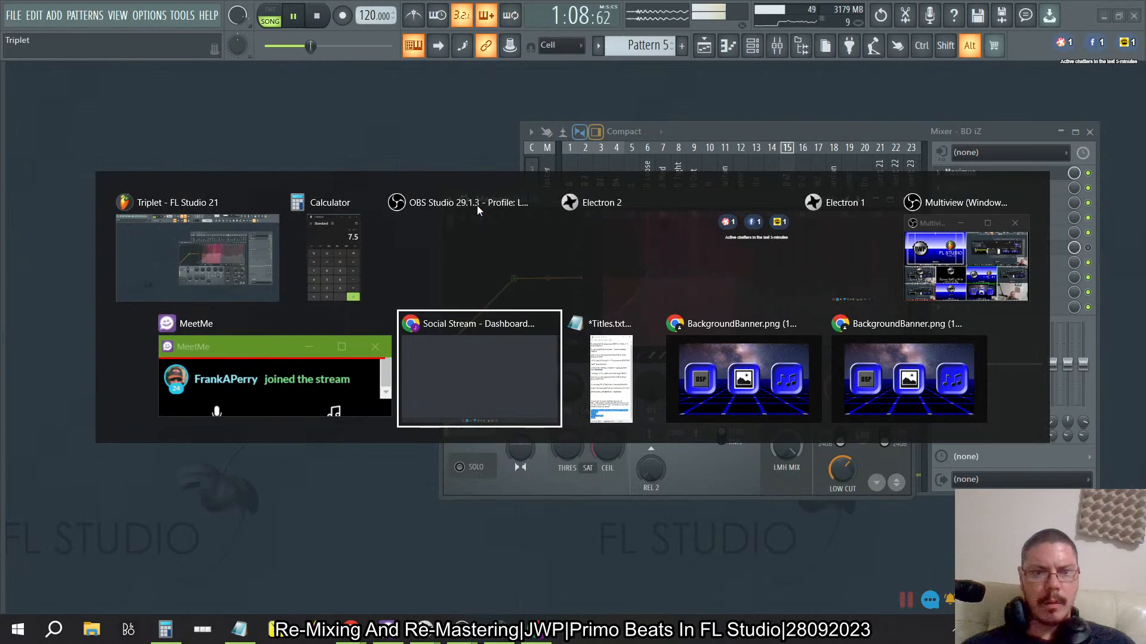
pyautogui.hotkey('alt', 'Tab')
pyautogui.hotkey('alt', 'Tab')
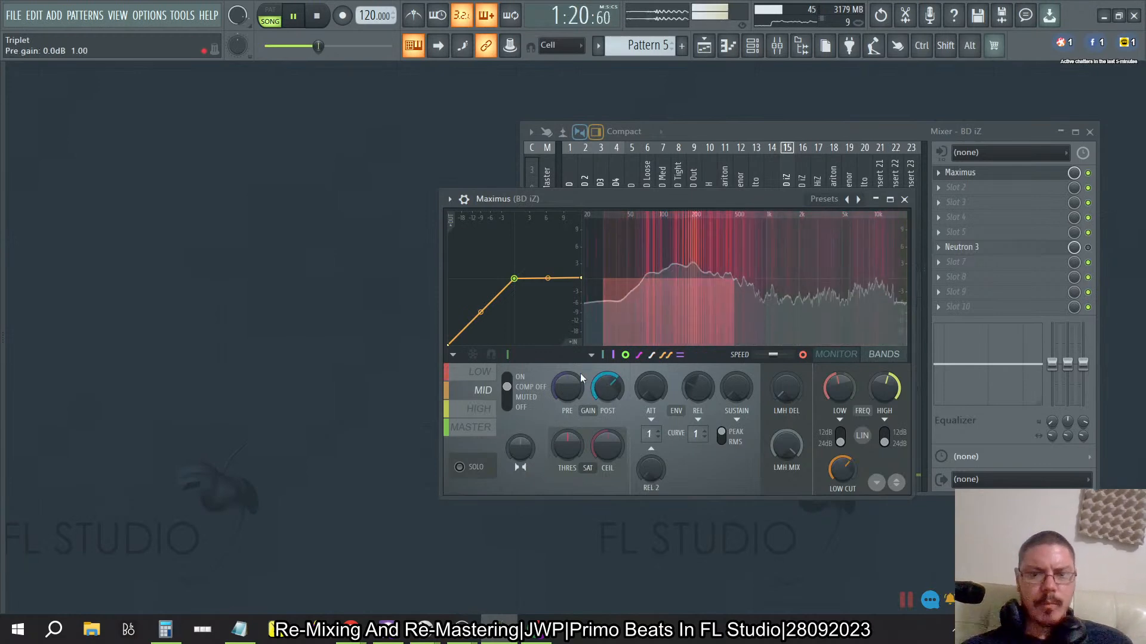
# Switch the mid band's mode to ON in BD iZ's Maximus and check the track in the mixer.
pyautogui.click(513, 381)
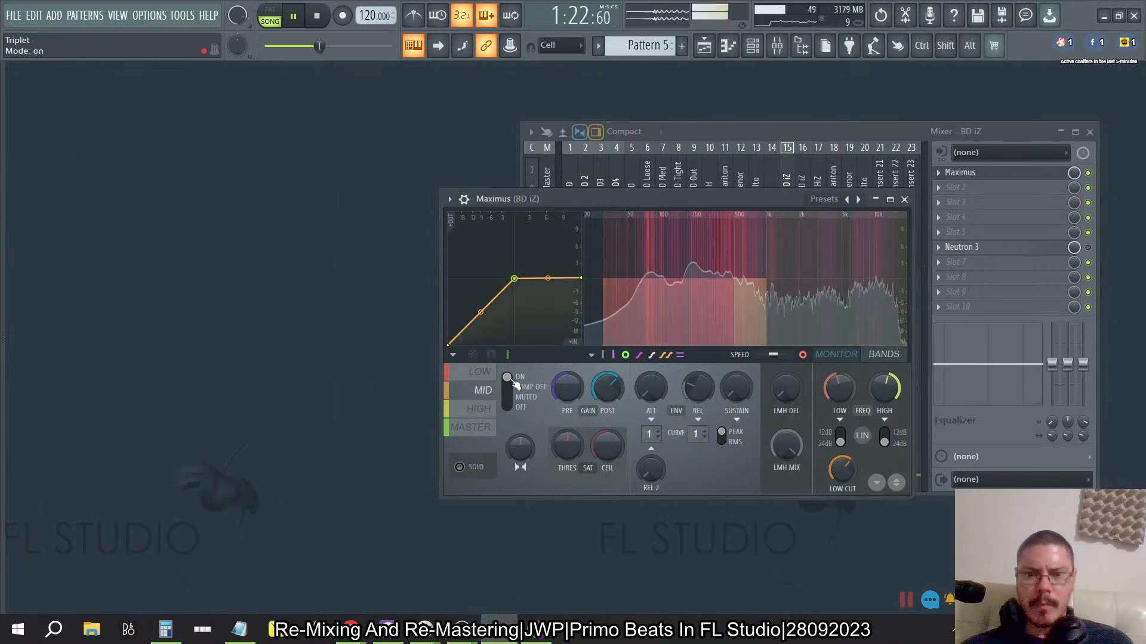
pyautogui.click(815, 132)
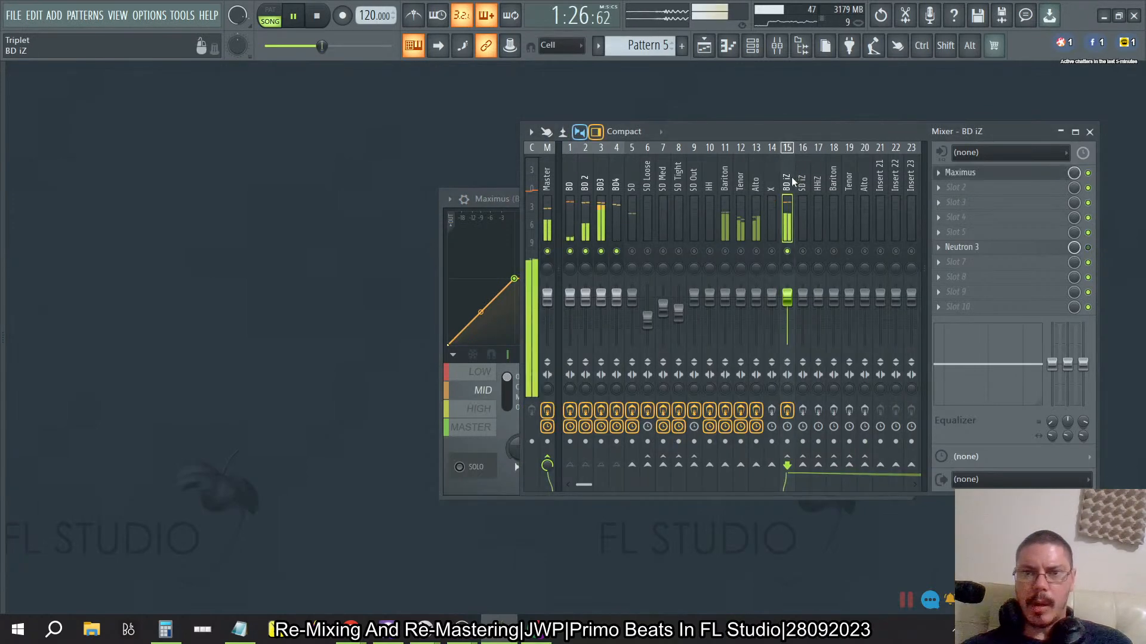
pyautogui.click(491, 199)
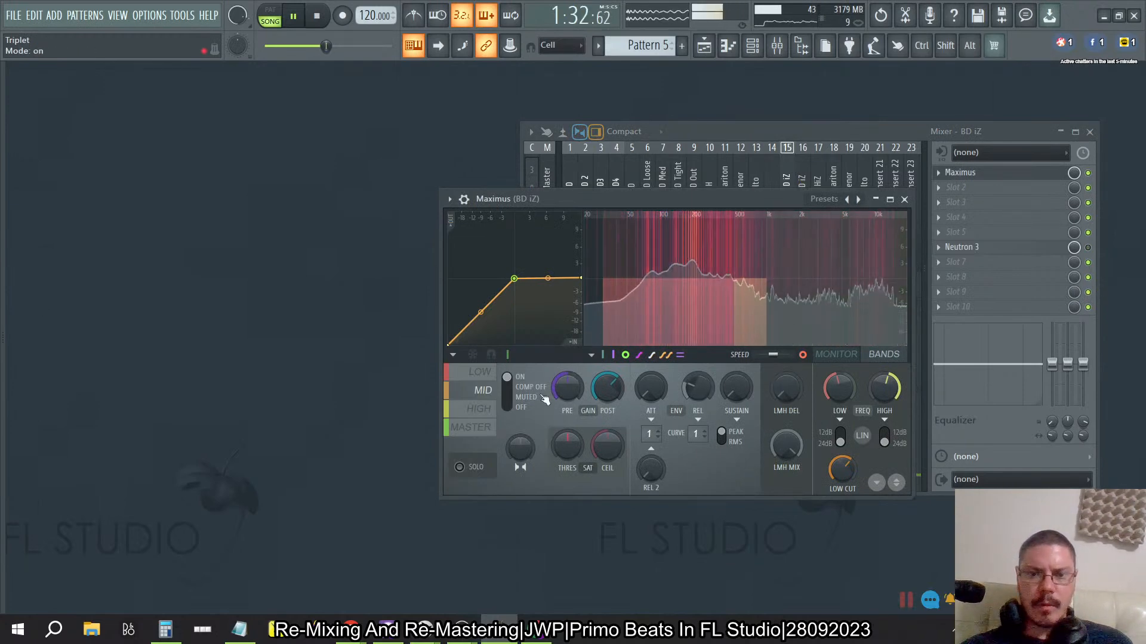
# Audition the mid band with its pre gain lowered to -2.8 dB, and reset that gain to 0.0 dB.
pyautogui.click(477, 375)
pyautogui.click(479, 391)
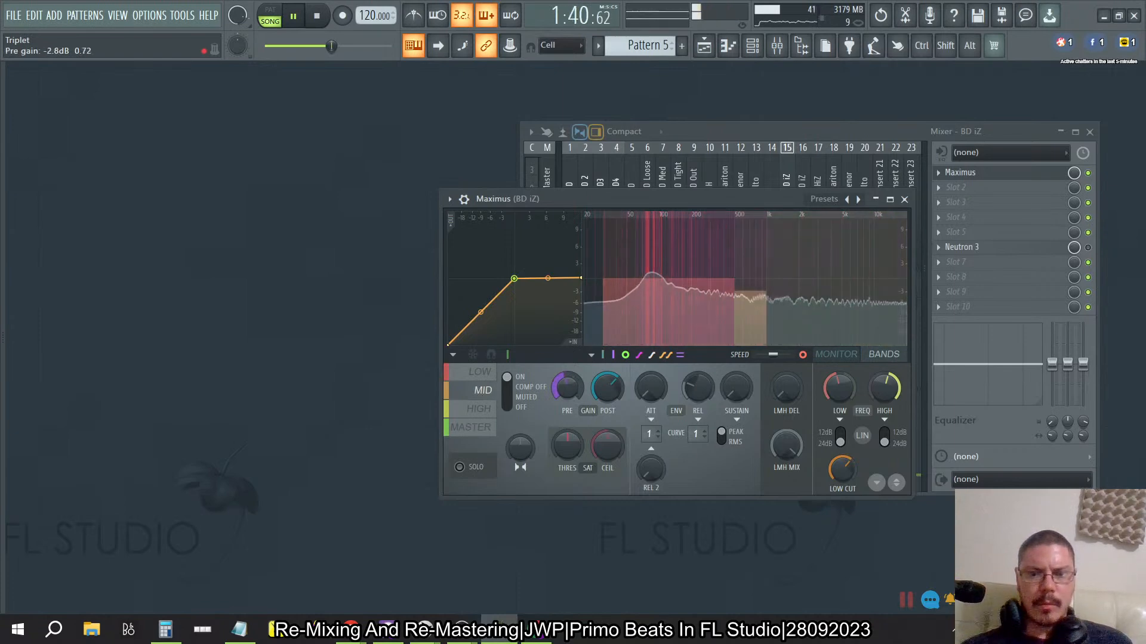
pyautogui.rightClick(581, 387)
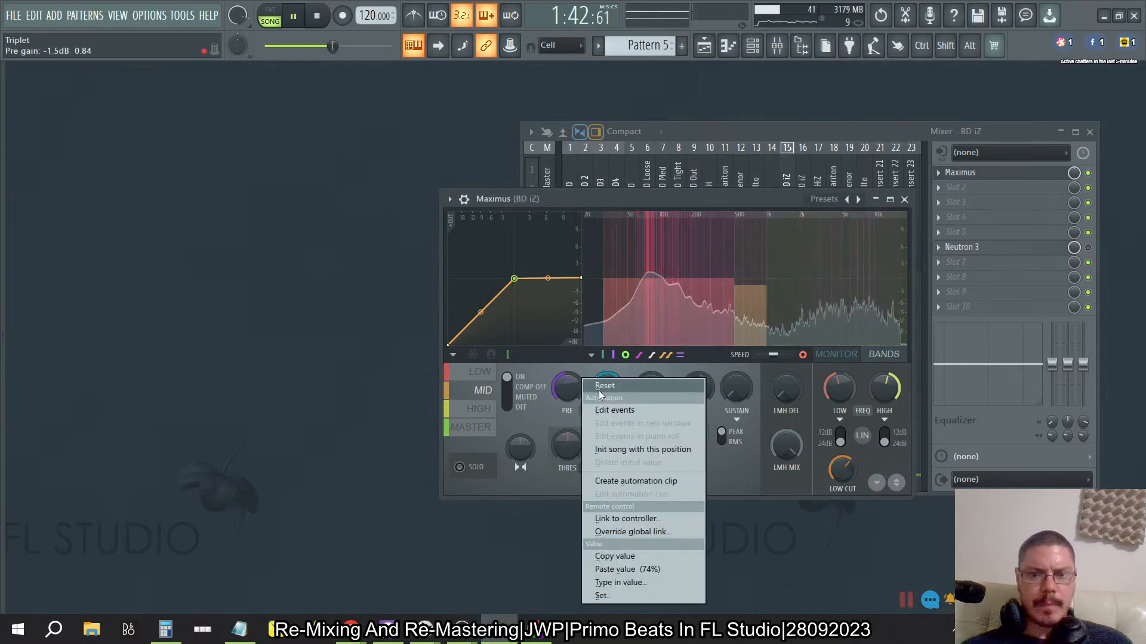
pyautogui.click(528, 484)
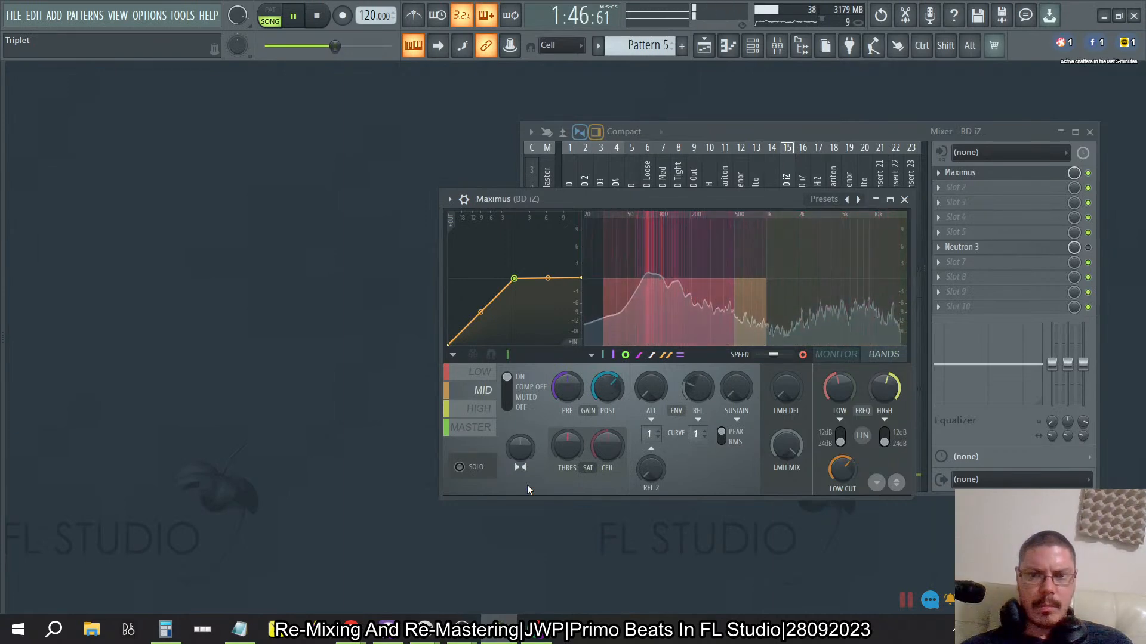
pyautogui.rightClick(570, 389)
pyautogui.click(585, 387)
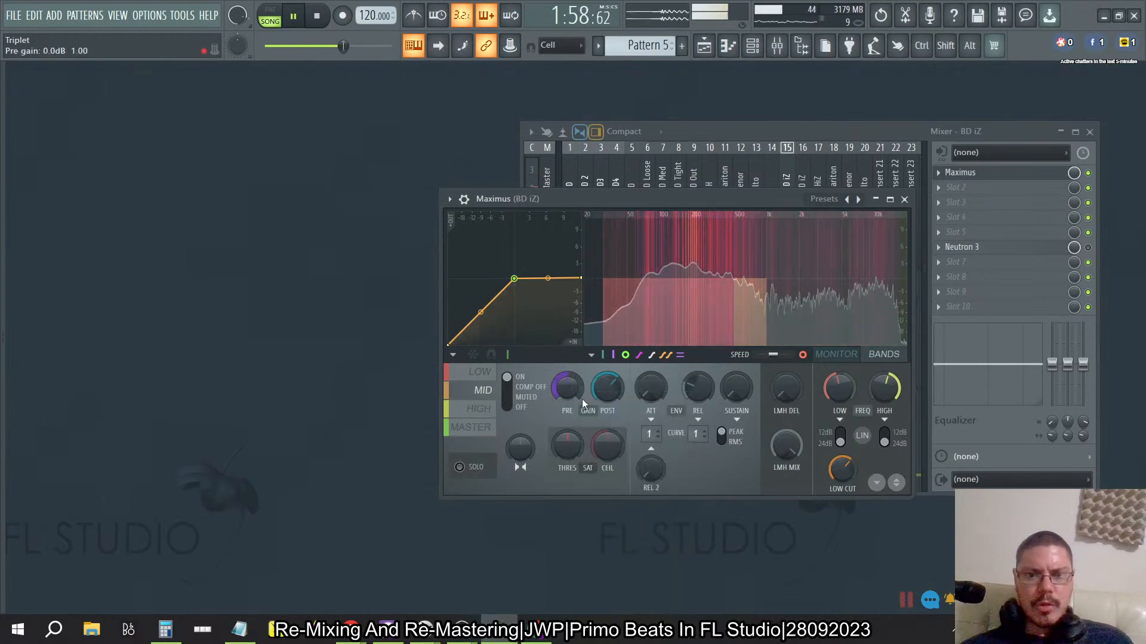
# Copy the low band's compression curve in BD iZ's Maximus and paste it into the mid band.
pyautogui.click(480, 373)
pyautogui.click(452, 355)
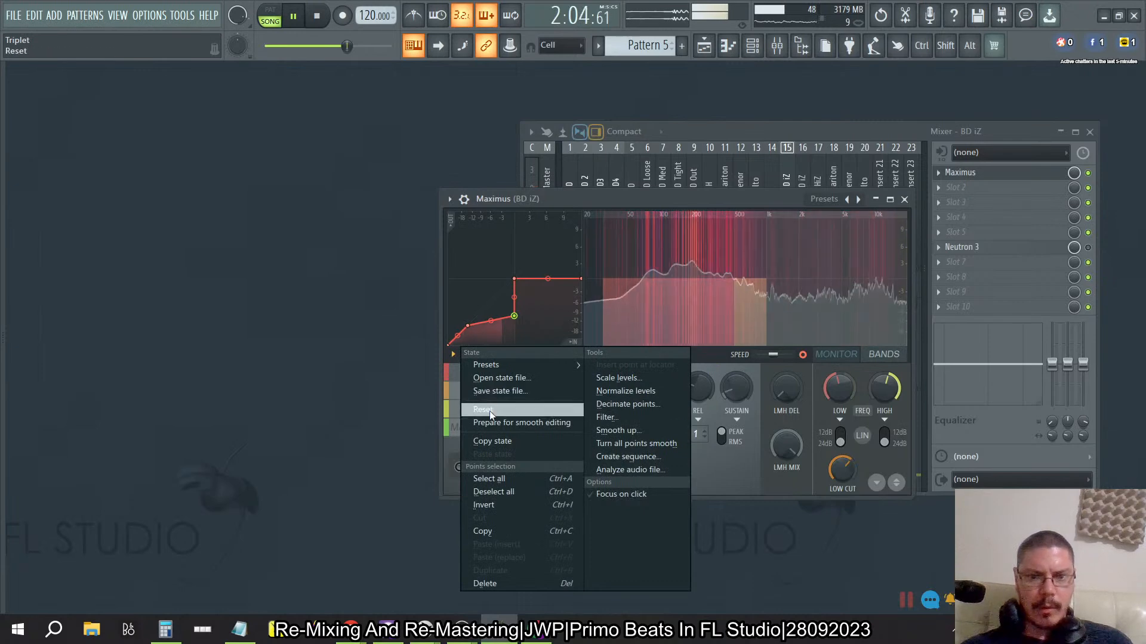
pyautogui.click(497, 441)
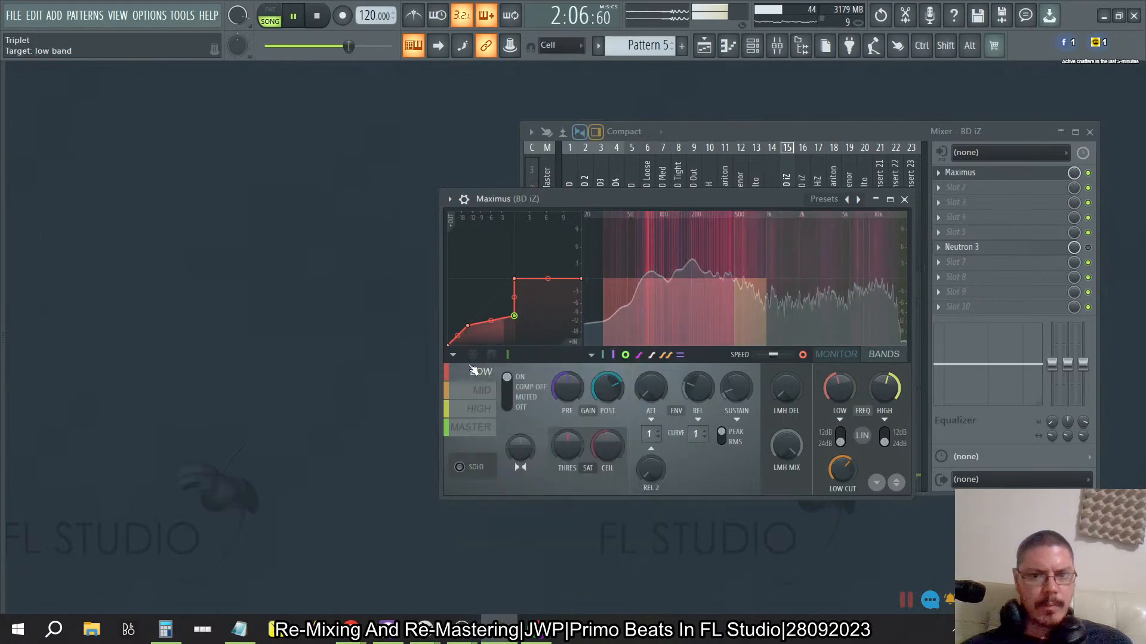
pyautogui.click(481, 390)
pyautogui.click(453, 355)
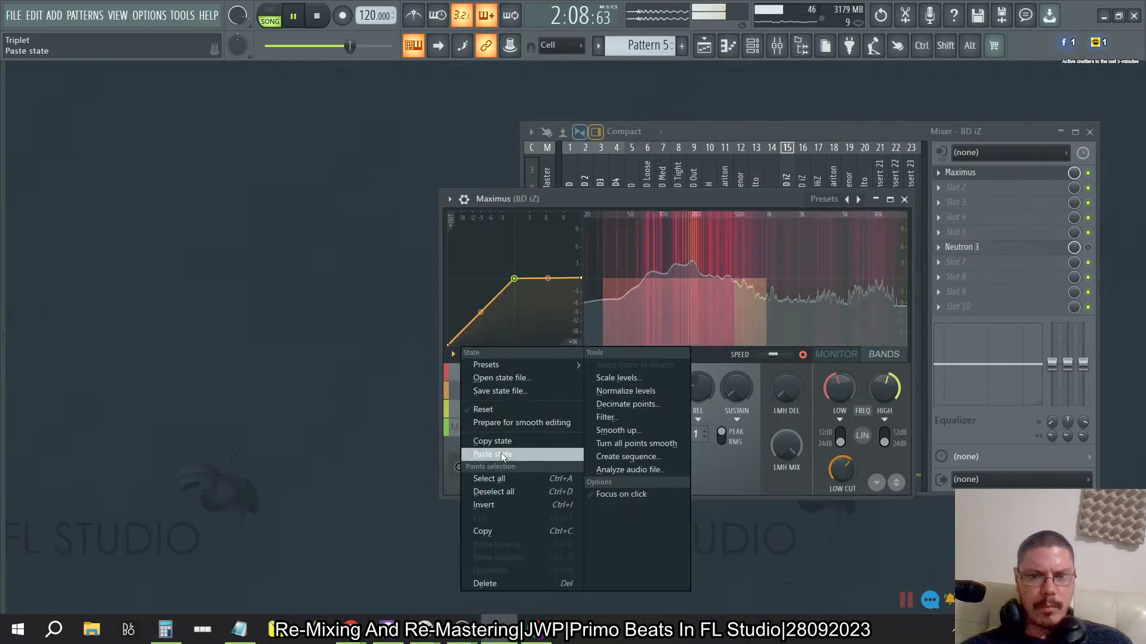
pyautogui.click(501, 453)
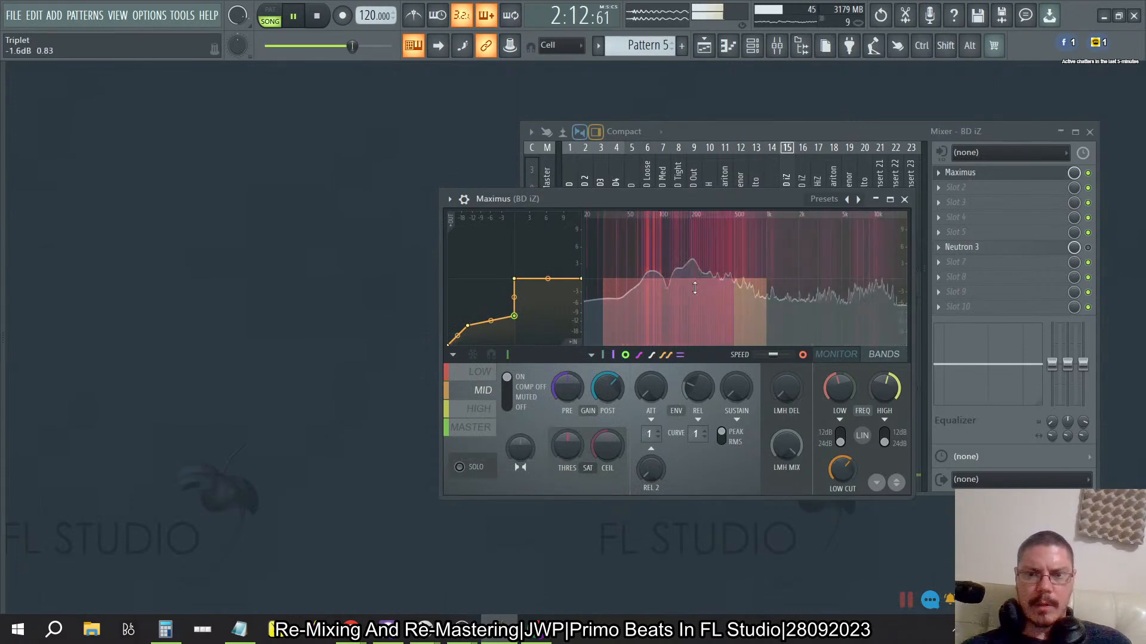
# With the mid band temporarily soloed, raise its pre gain to the maximum and lower its release time.
pyautogui.click(476, 471)
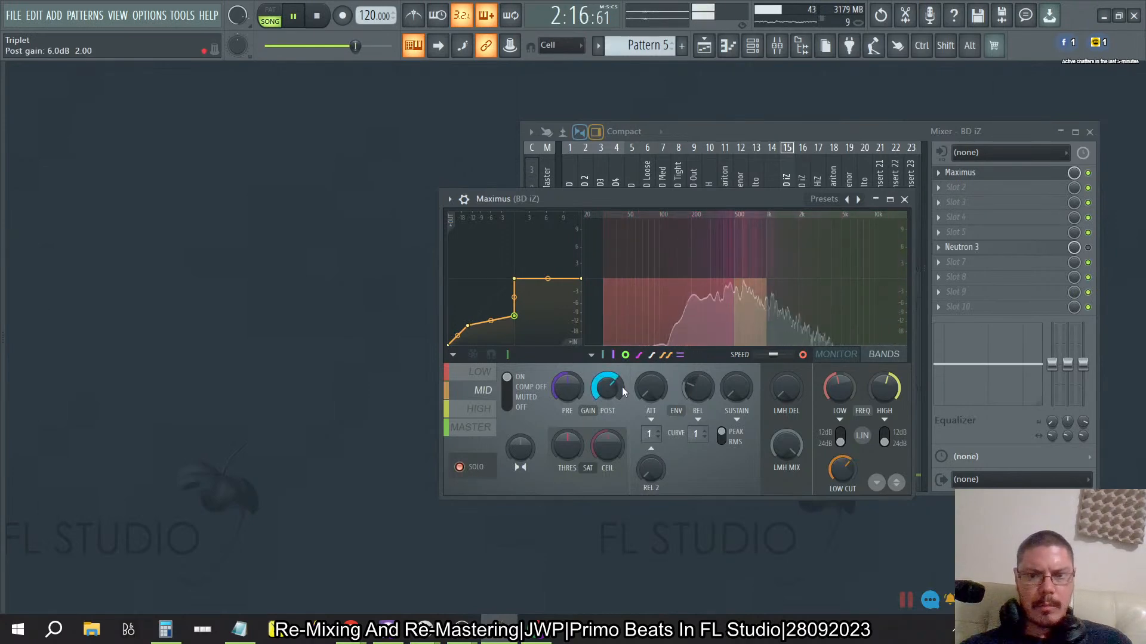
pyautogui.scroll(10, 563, 393)
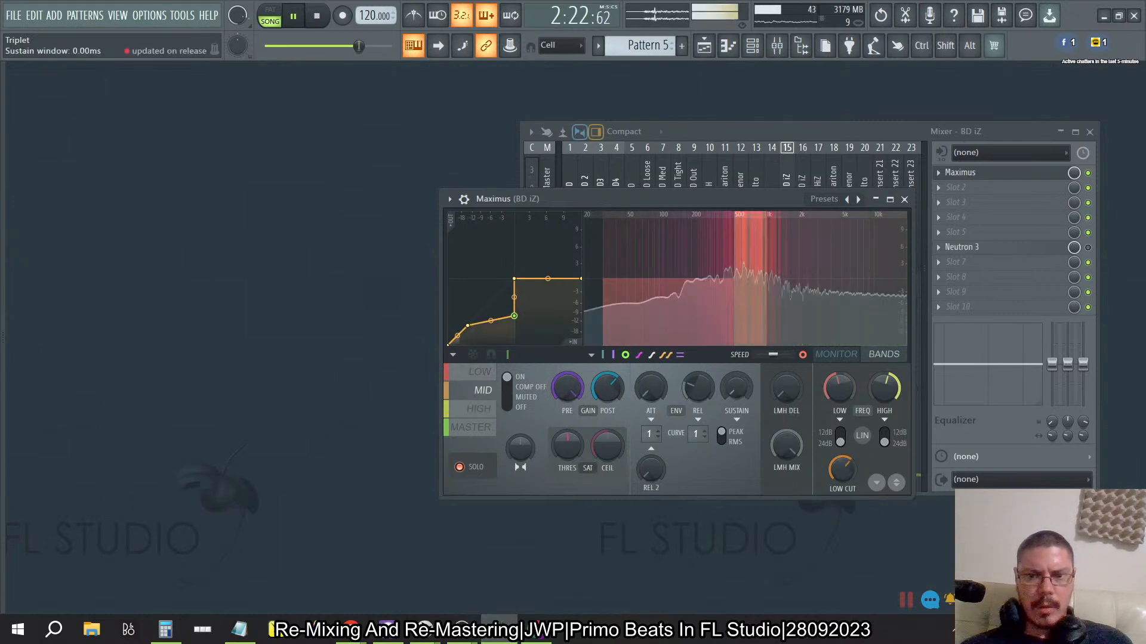
pyautogui.scroll(-2, 696, 384)
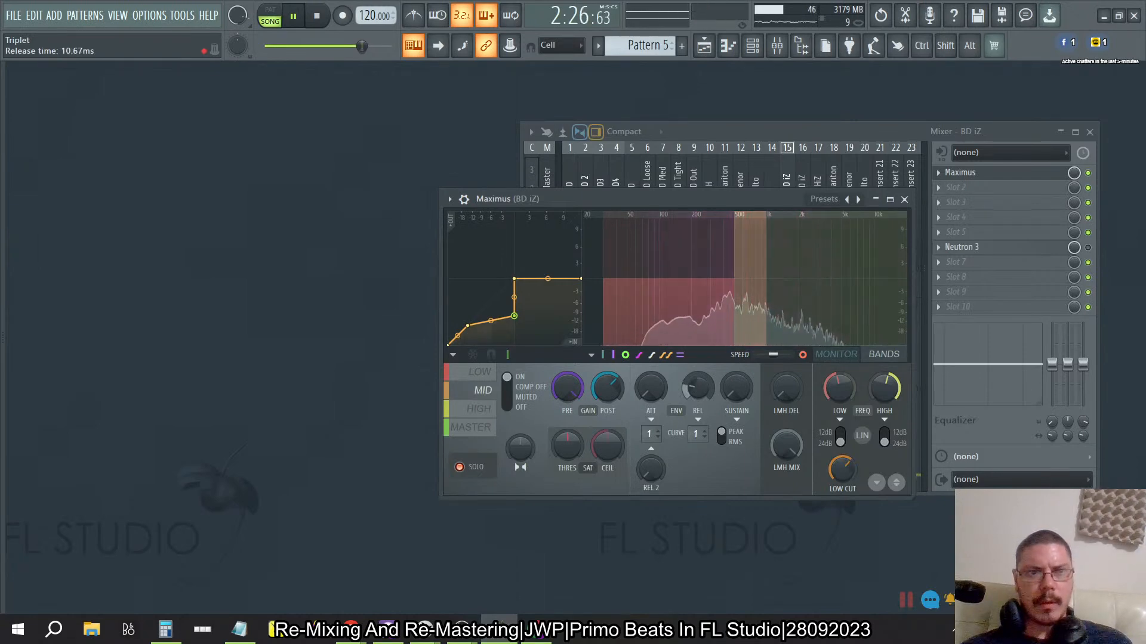
pyautogui.scroll(-1, 695, 385)
pyautogui.scroll(-3, 696, 385)
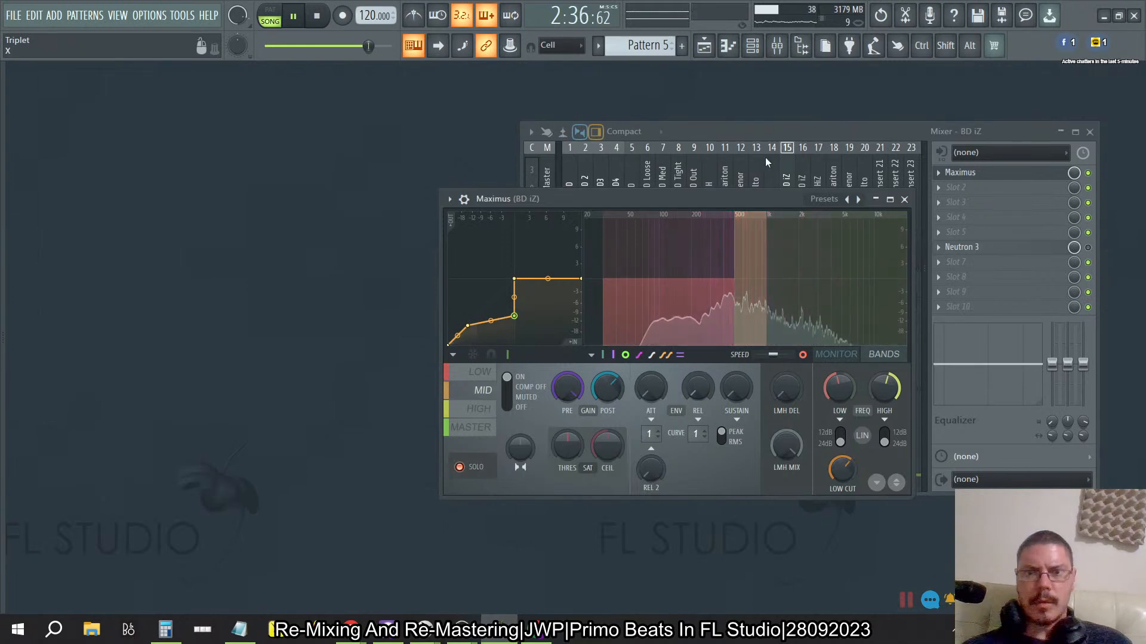
pyautogui.click(479, 463)
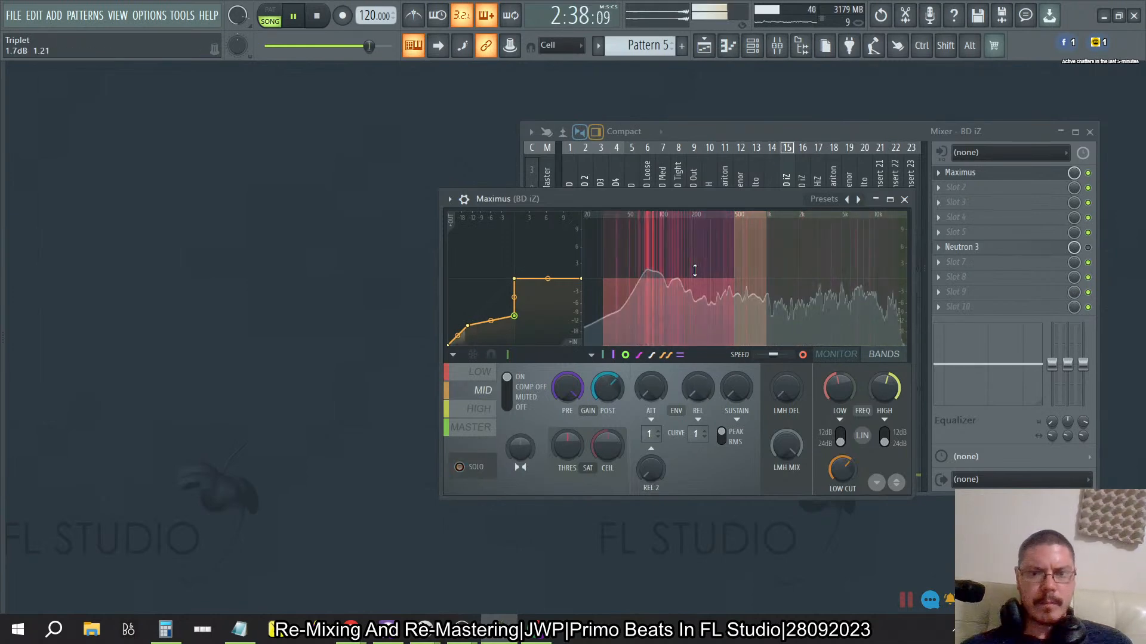
# Unsolo the kick tracks and arrange the master's SPAN Plus, the mixer and BD iZ's Maximus to be seen together.
pyautogui.click(768, 128)
pyautogui.rightClick(573, 252)
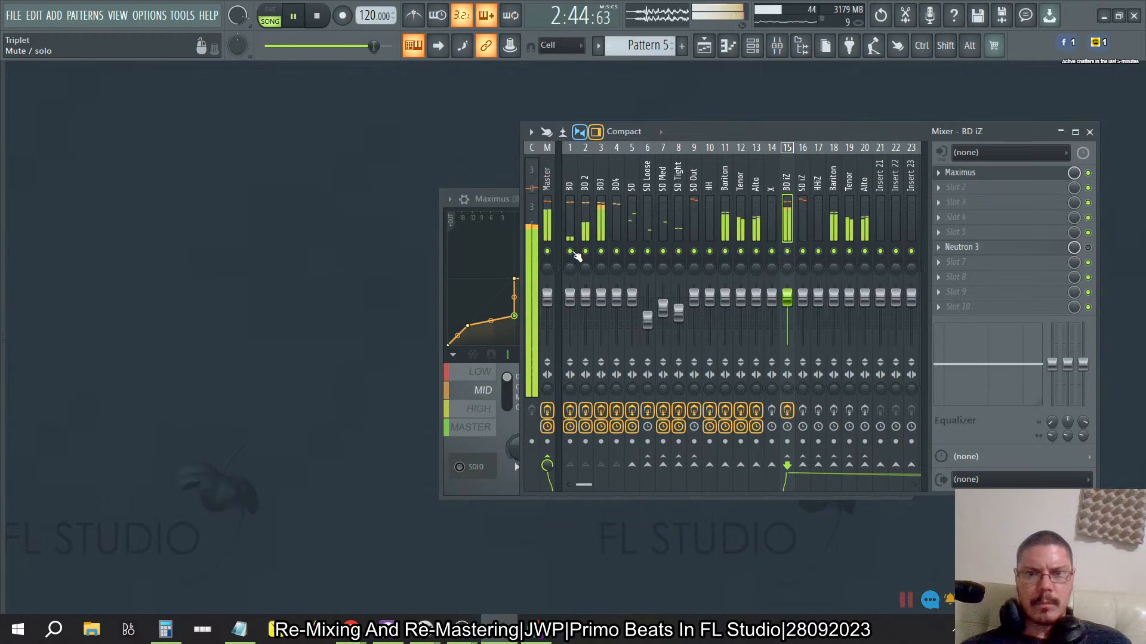
pyautogui.click(548, 185)
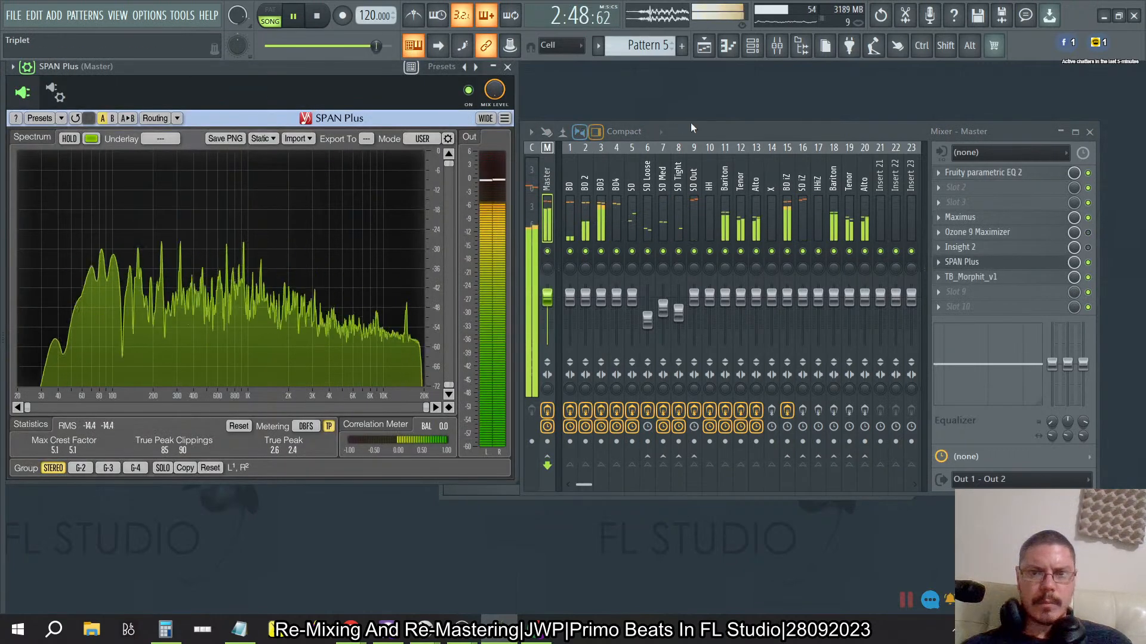
pyautogui.moveTo(684, 129); pyautogui.dragTo(878, 131)
pyautogui.click(591, 195)
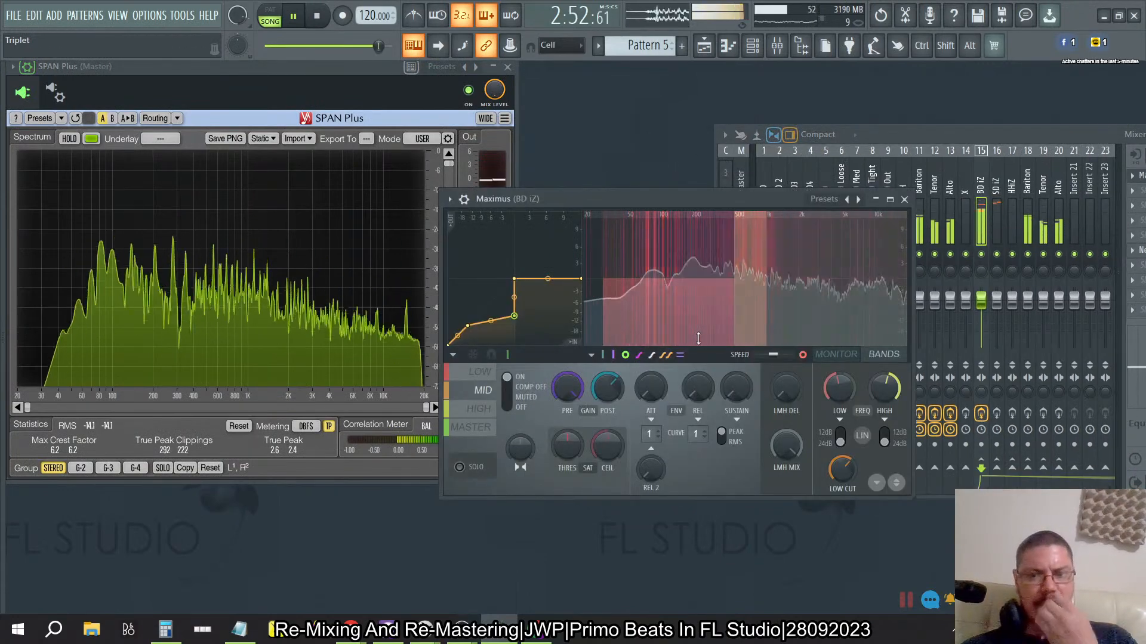
# Compare the low and mid bands in BD iZ's Maximus and reset the mid band's saturation threshold.
pyautogui.click(481, 372)
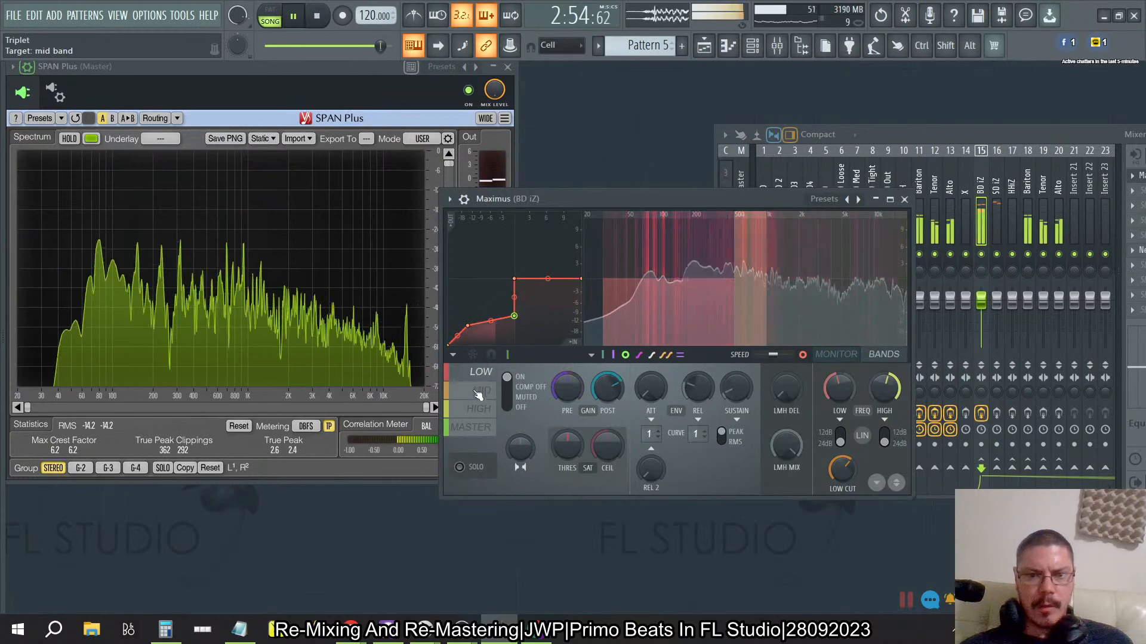
pyautogui.click(482, 393)
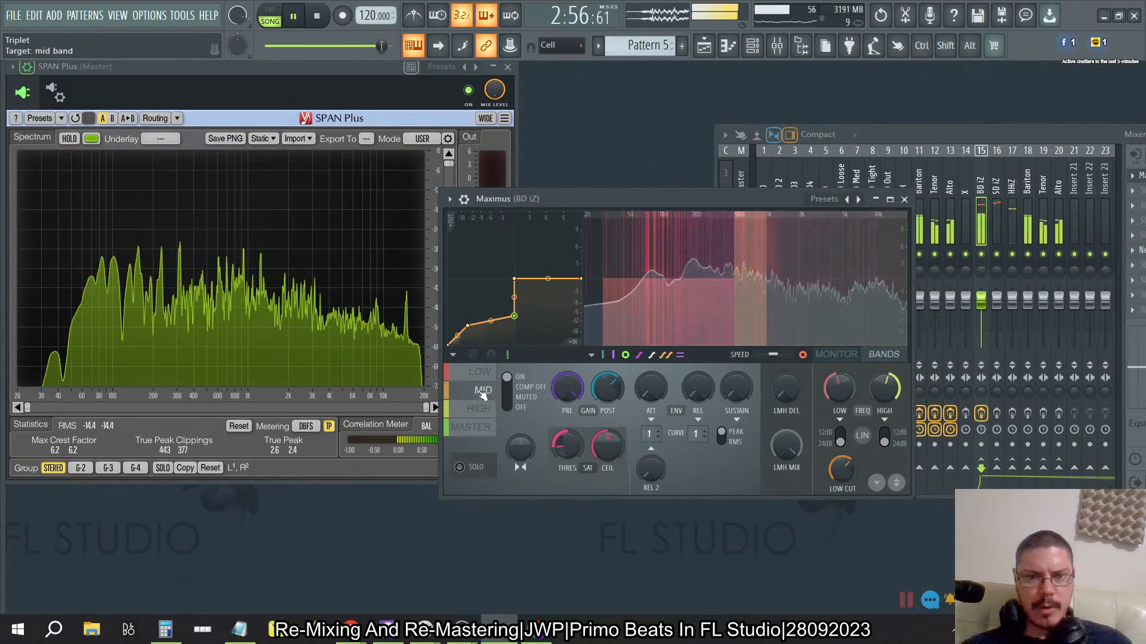
pyautogui.rightClick(561, 450)
pyautogui.click(616, 392)
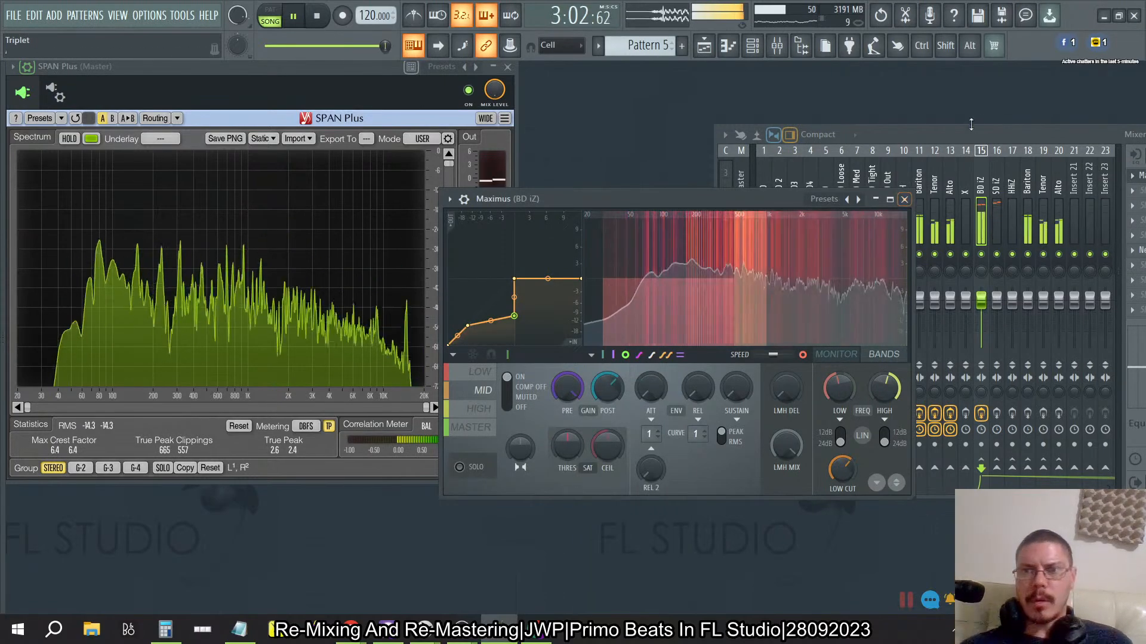
# Solo the five kick tracks, BD to BD4 and BD iZ, again and bring BD iZ's Maximus back to the front.
pyautogui.click(955, 129)
pyautogui.rightClick(764, 254)
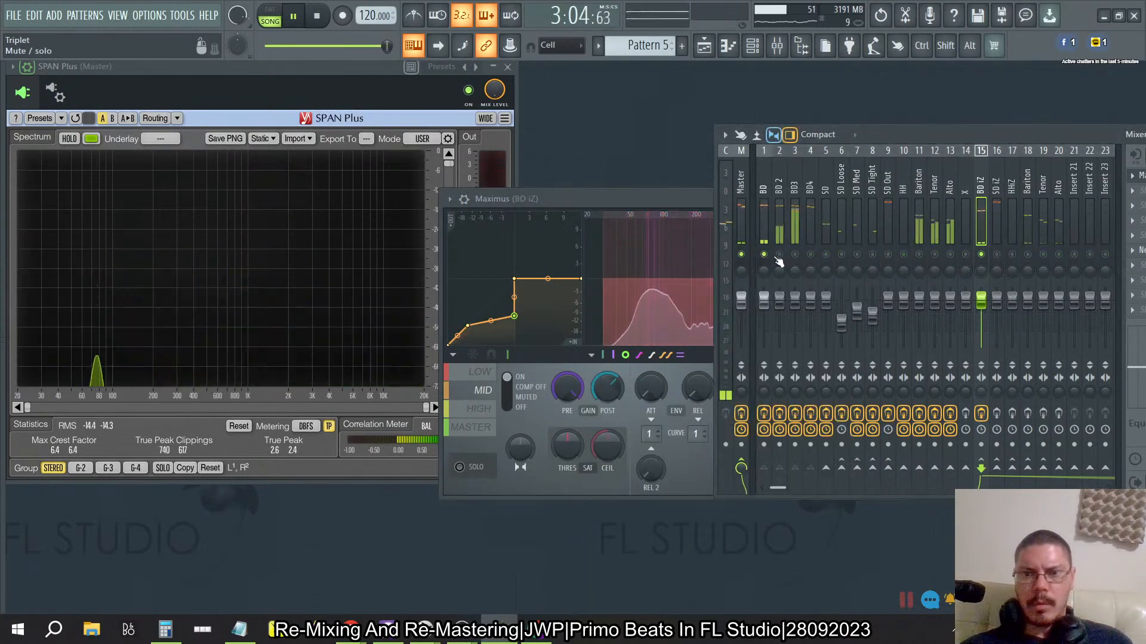
pyautogui.click(795, 255)
pyautogui.click(811, 256)
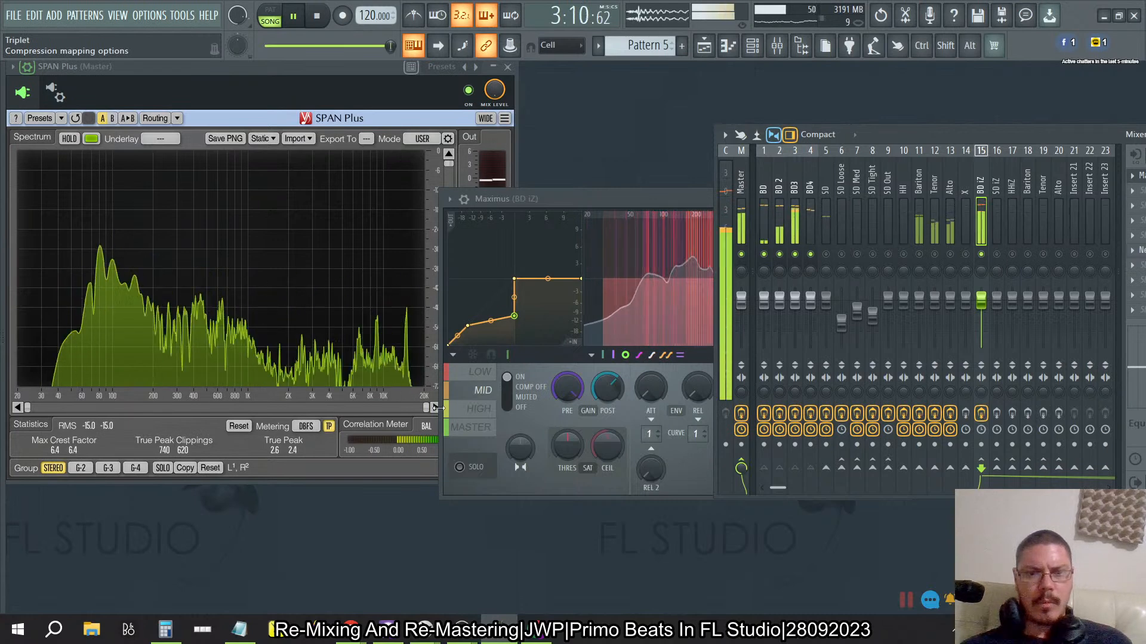
pyautogui.click(624, 202)
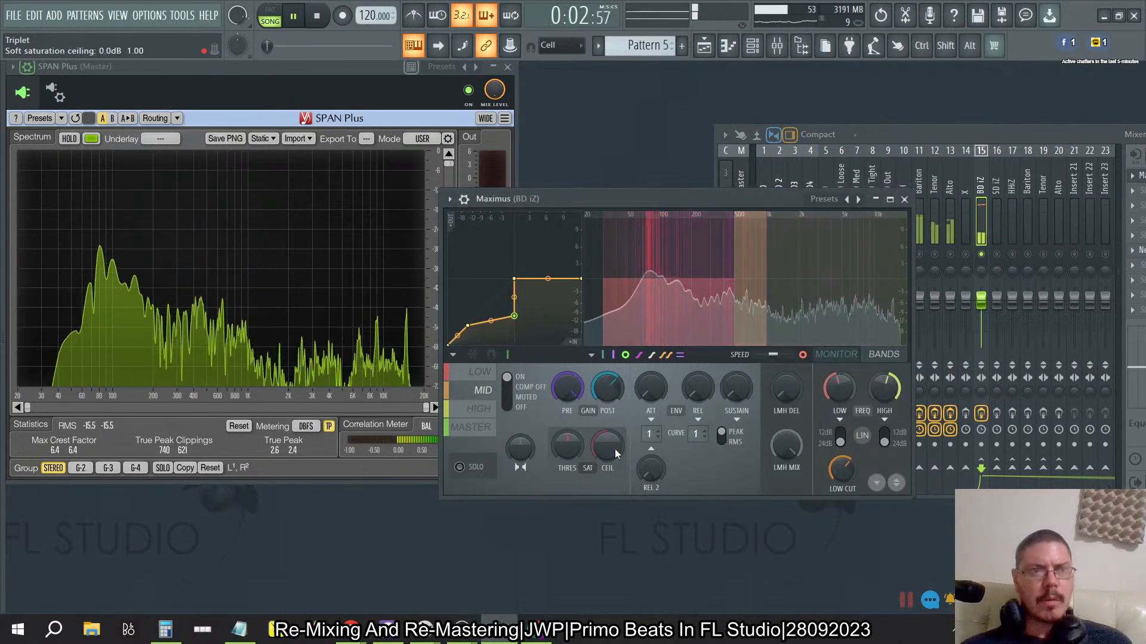
# Try adjusting the mid band's saturation ceiling and threshold in BD iZ's Maximus while watching the Monitor display.
pyautogui.moveTo(615, 449); pyautogui.dragTo(615, 501)
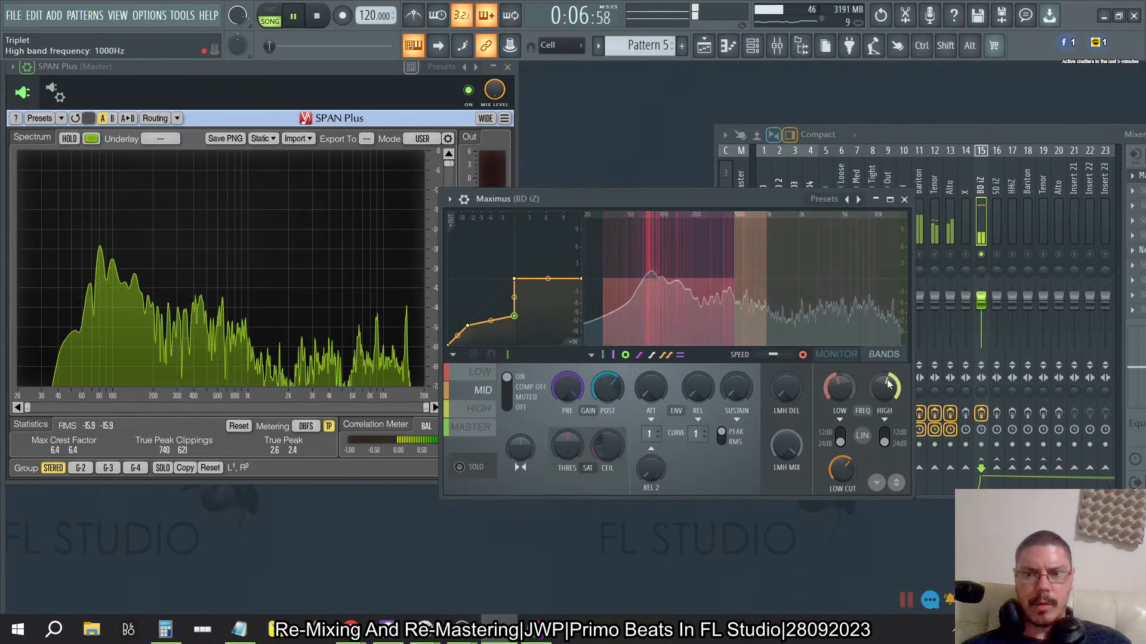
pyautogui.click(829, 354)
pyautogui.moveTo(607, 447); pyautogui.dragTo(567, 433)
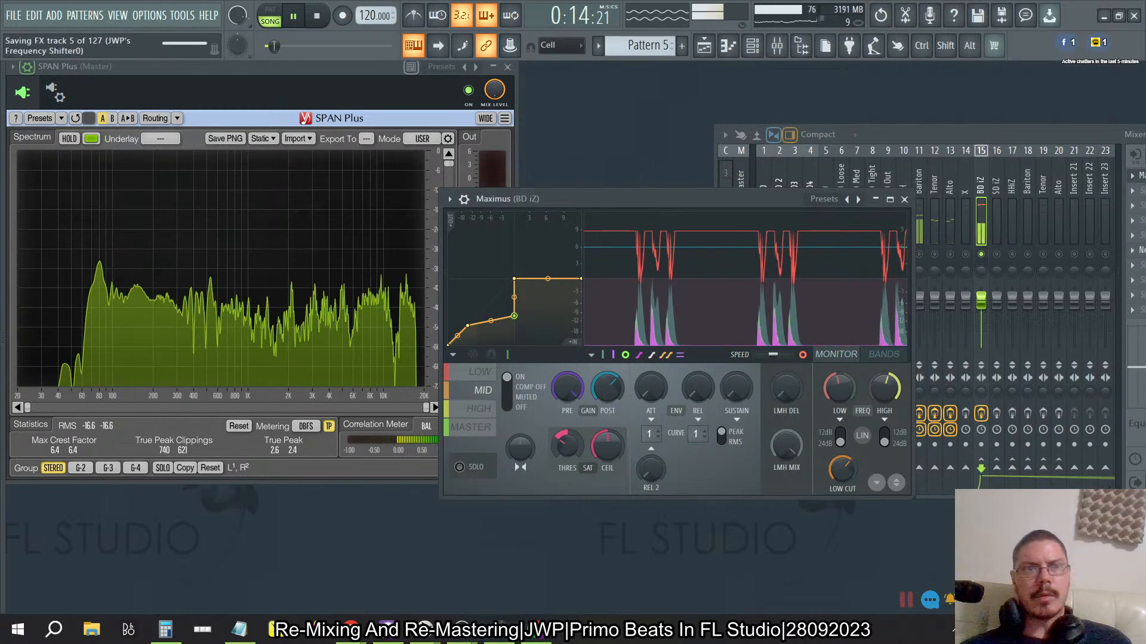
# Stop playback and examine the general, project, info and file settings for the autosave option.
pyautogui.click(190, 16)
pyautogui.moveTo(149, 16)
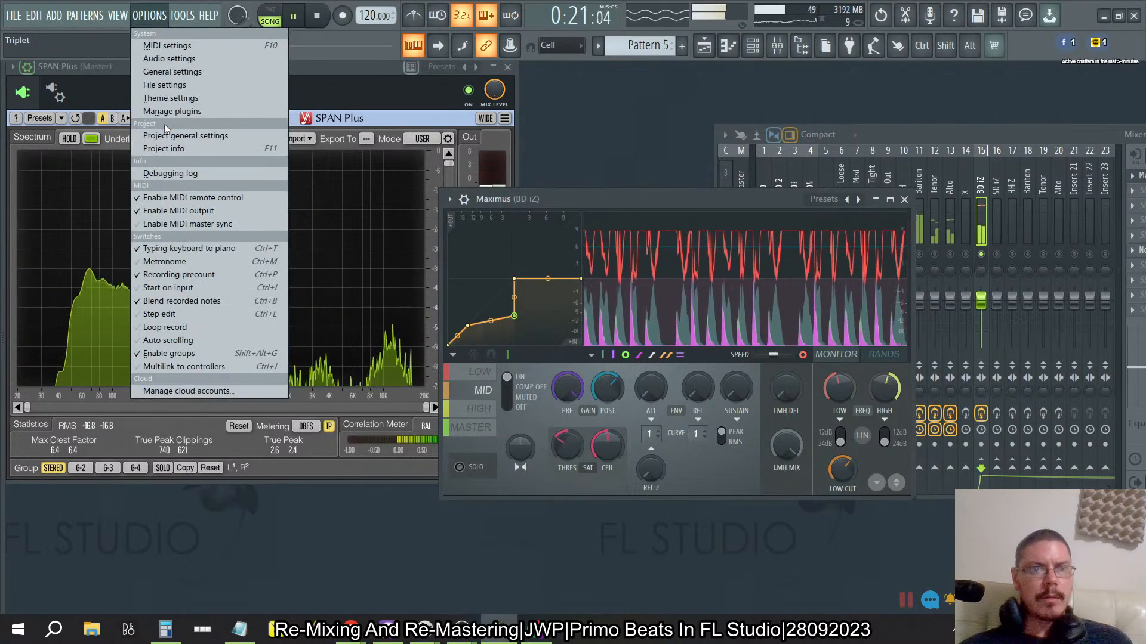
pyautogui.click(164, 71)
pyautogui.scroll(-15, 497, 469)
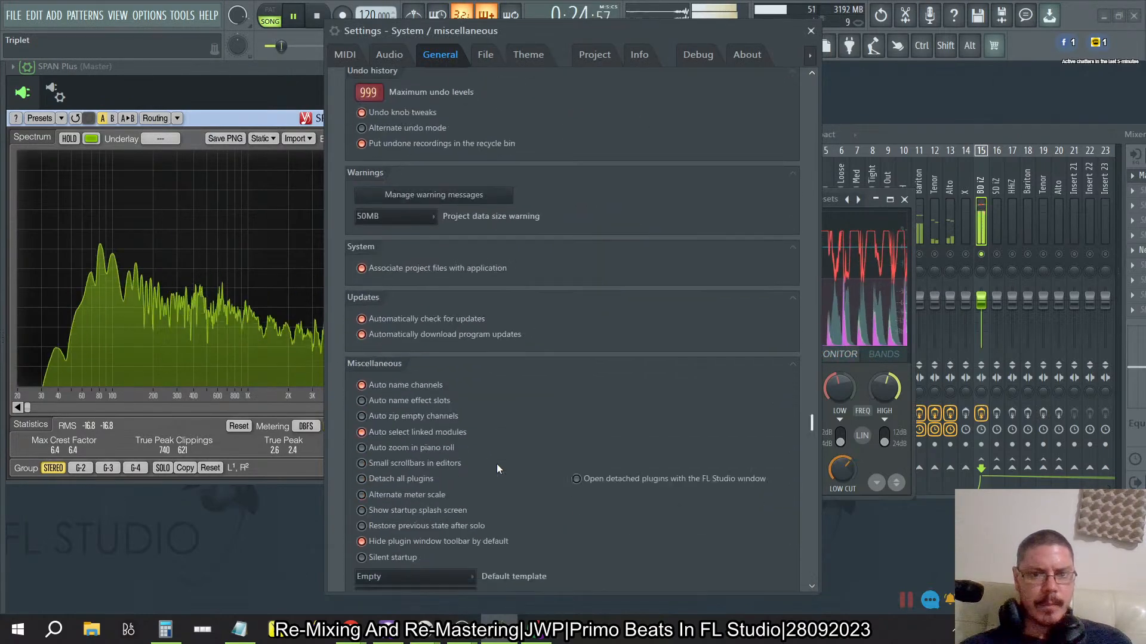
pyautogui.scroll(14, 497, 469)
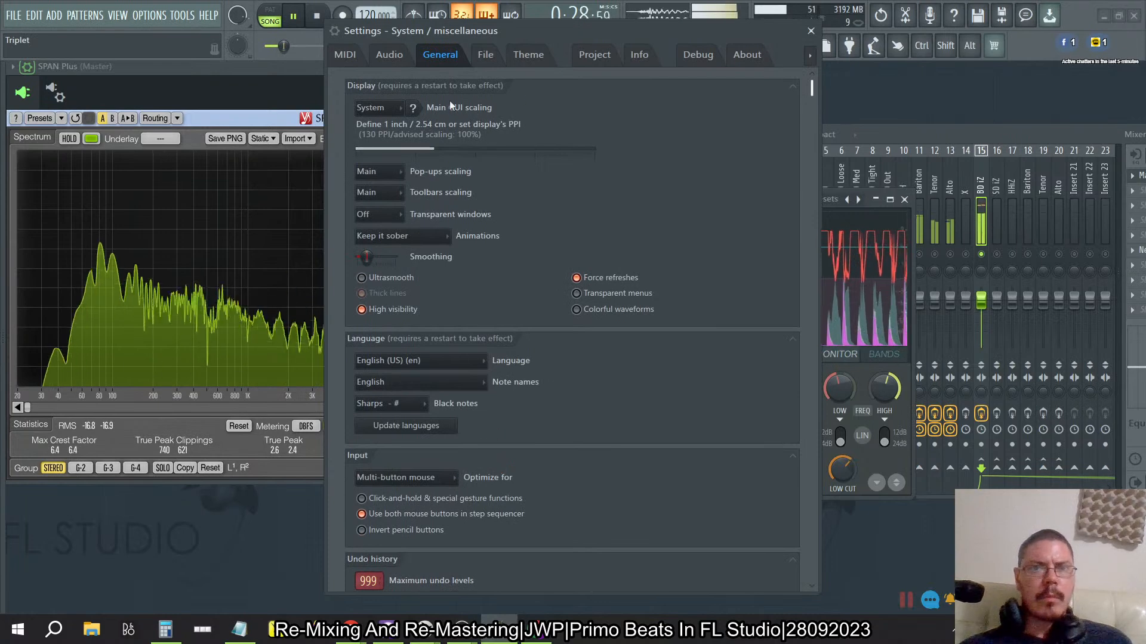
pyautogui.click(591, 55)
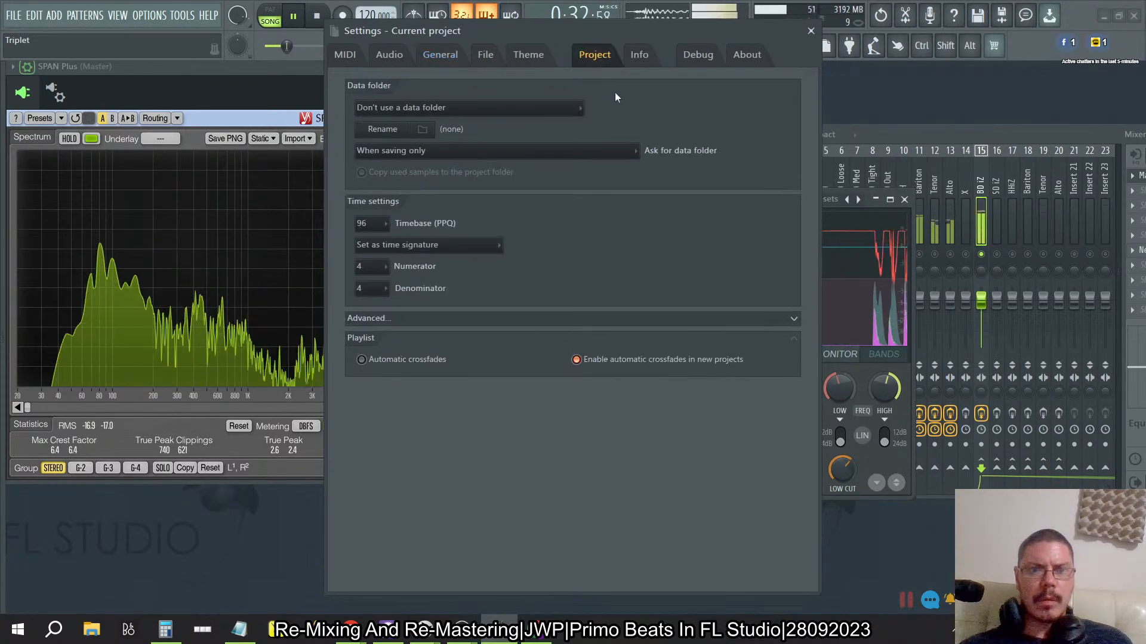
pyautogui.click(639, 54)
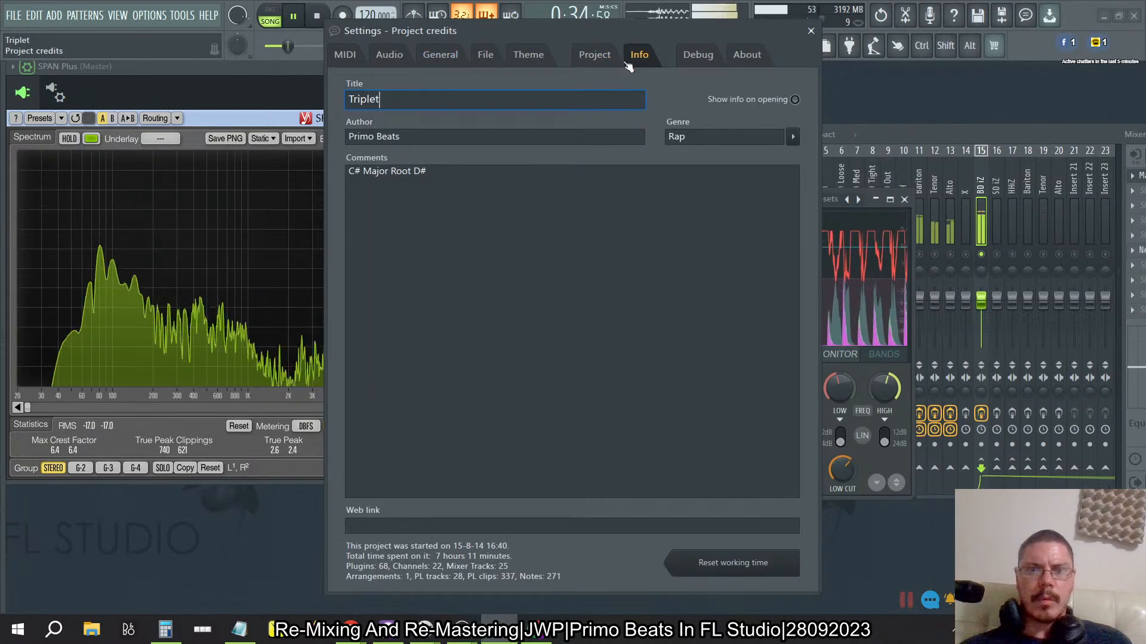
pyautogui.click(317, 17)
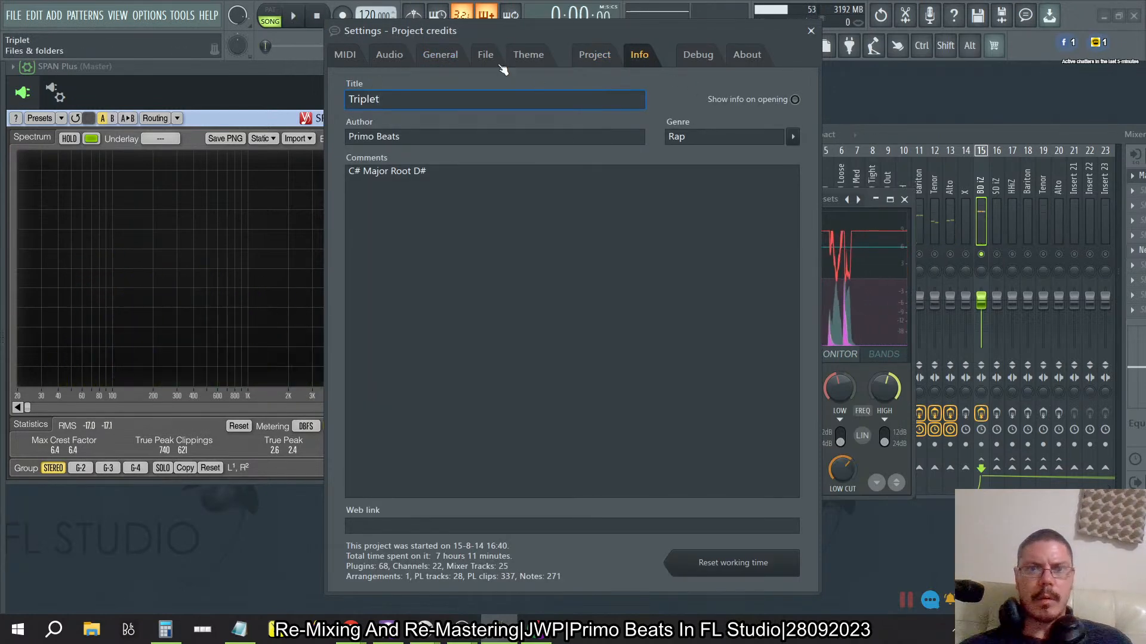
pyautogui.click(486, 54)
pyautogui.click(440, 54)
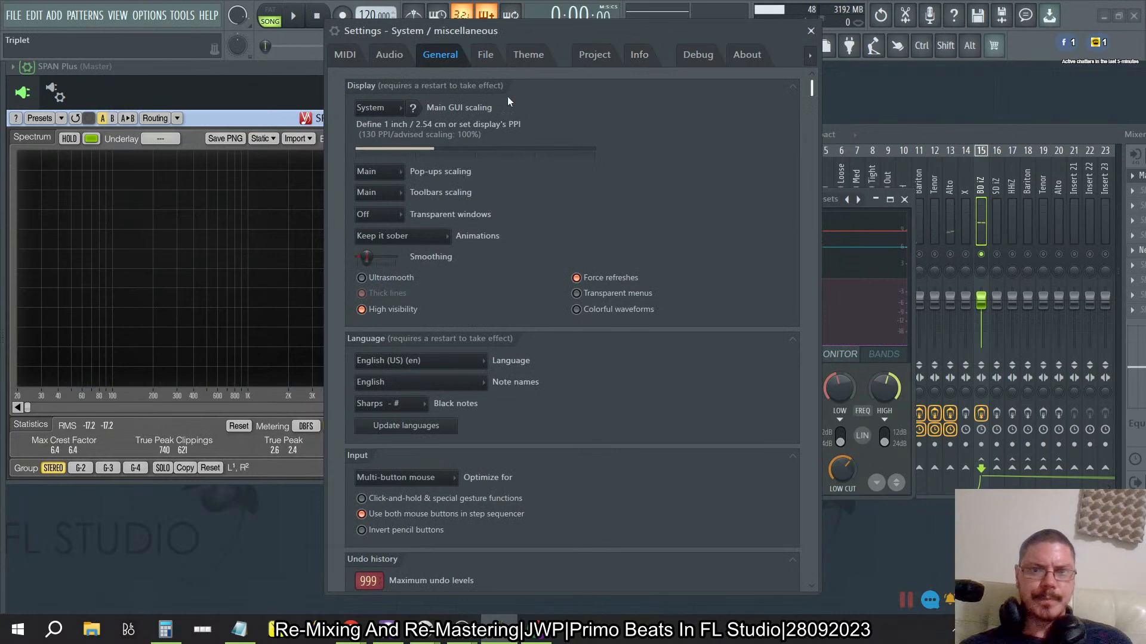
pyautogui.click(485, 54)
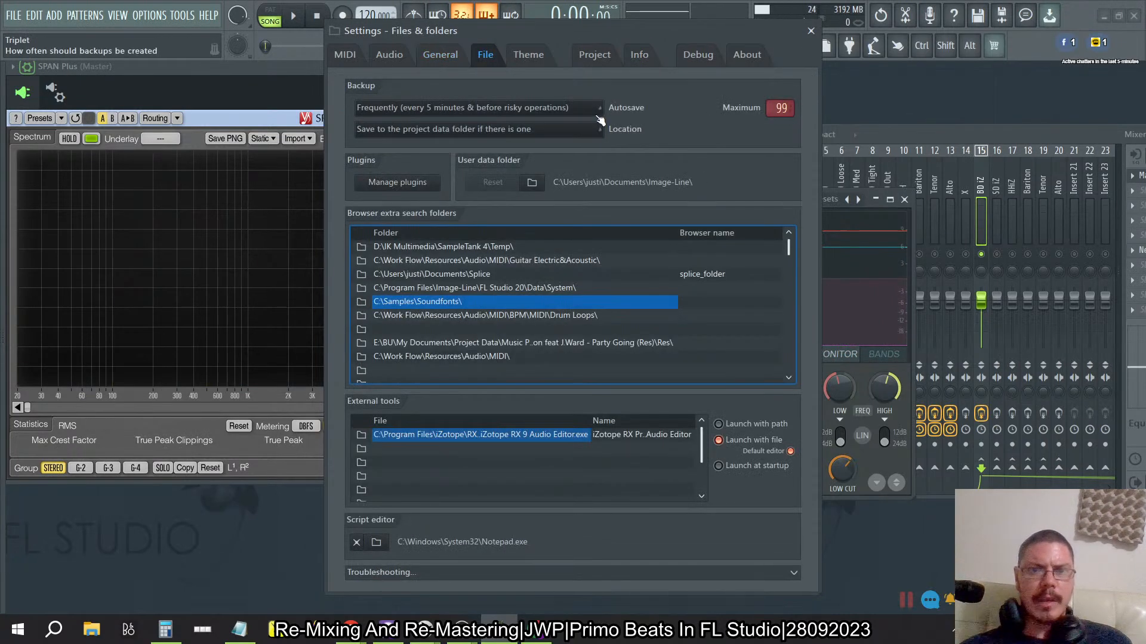
# Try autosave at Occasionally (every 10 minutes), set it back to Frequently (every 5 minutes & before risky operations), and close the settings.
pyautogui.click(593, 108)
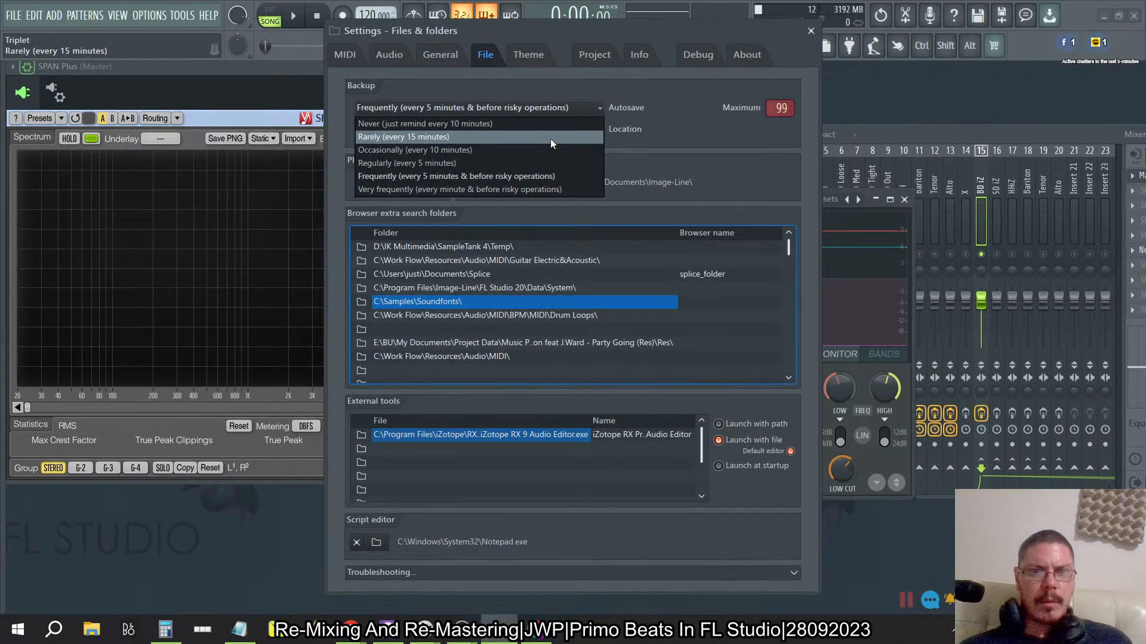
pyautogui.click(532, 152)
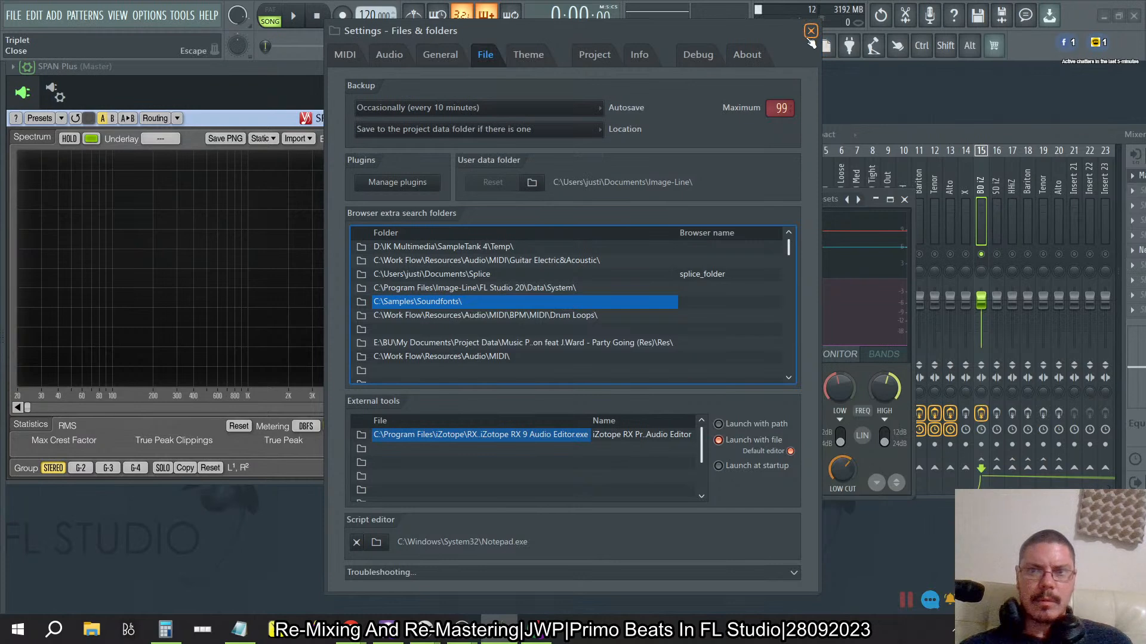
pyautogui.click(553, 111)
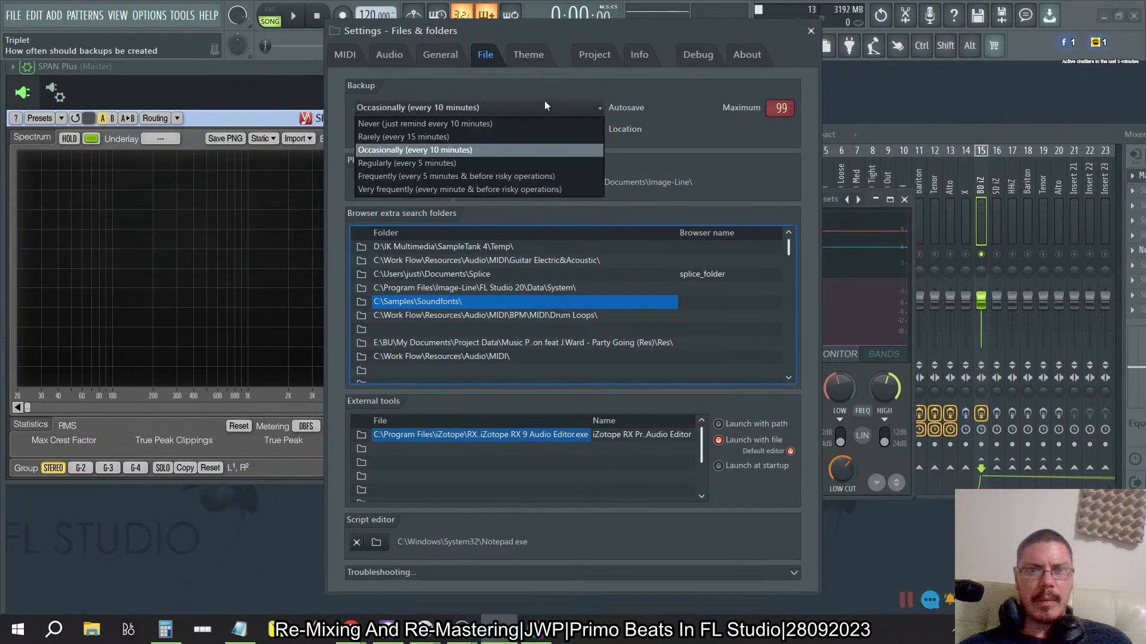
pyautogui.click(510, 155)
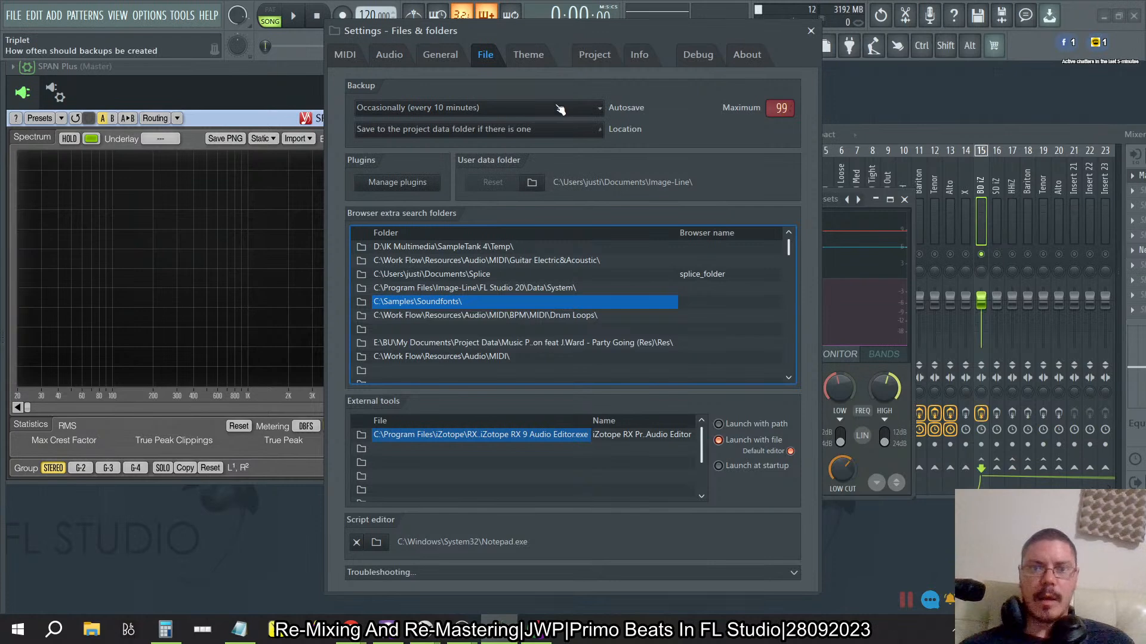
pyautogui.click(525, 108)
pyautogui.click(515, 175)
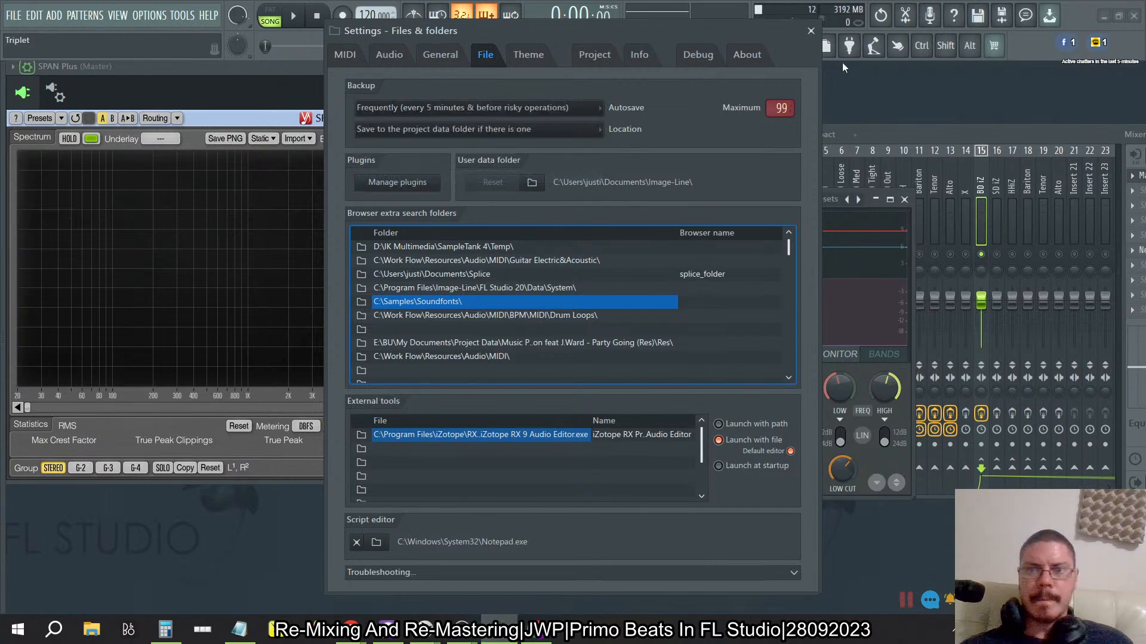
pyautogui.click(810, 30)
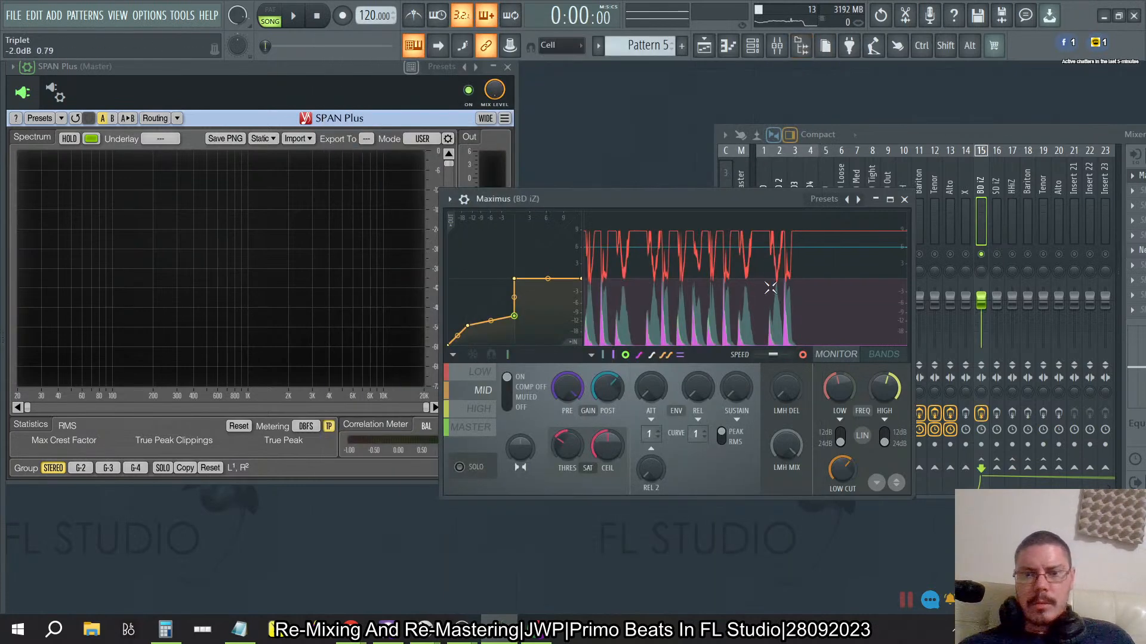
# Try mid-band soft saturation during playback, with the threshold in mode B and the ceiling between -2.5 and -0.8 dB, and solo the band.
pyautogui.moveTo(607, 444)
pyautogui.mouseDown()
pyautogui.moveTo(607, 477)
pyautogui.moveTo(607, 412)
pyautogui.moveTo(607, 460)
pyautogui.mouseUp()
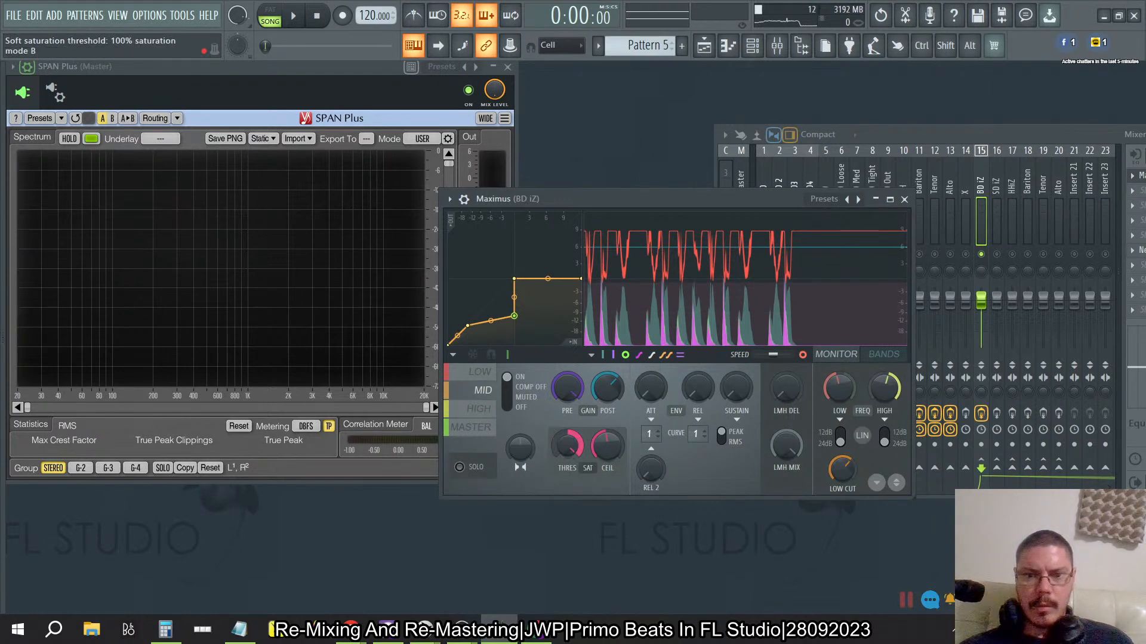
pyautogui.moveTo(567, 444); pyautogui.dragTo(567, 456)
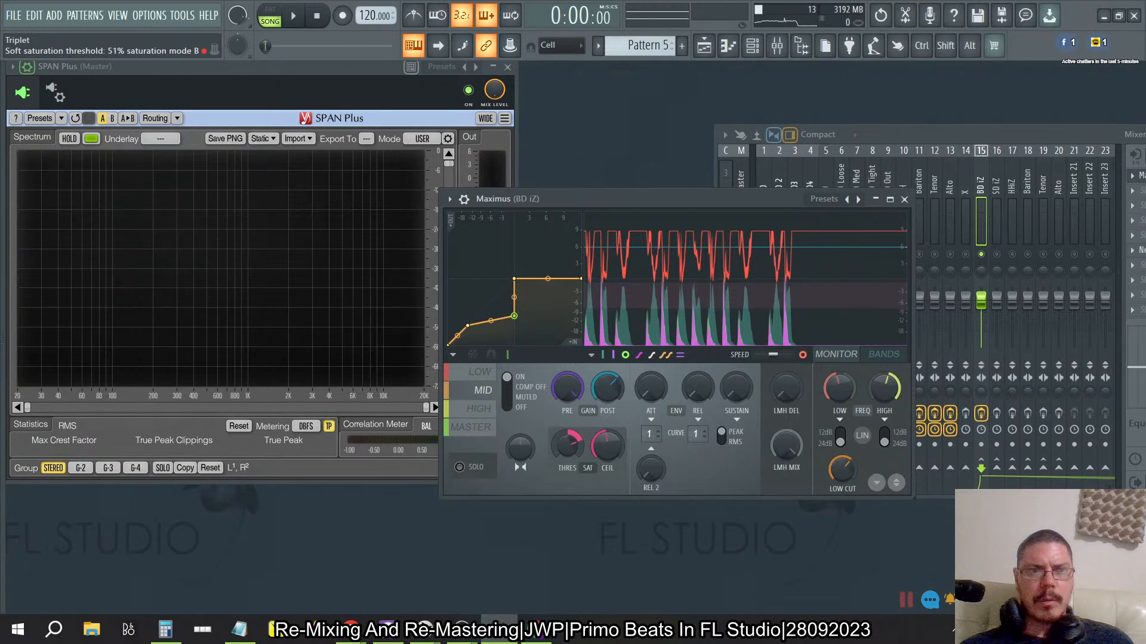
pyautogui.press('space')
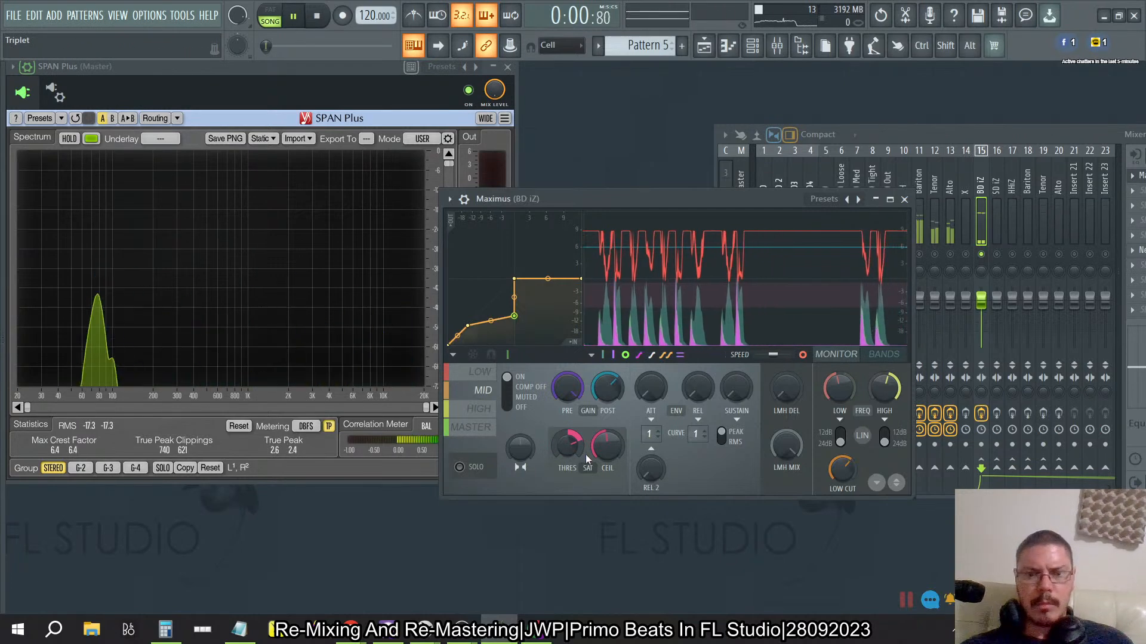
pyautogui.moveTo(592, 452); pyautogui.dragTo(607, 472)
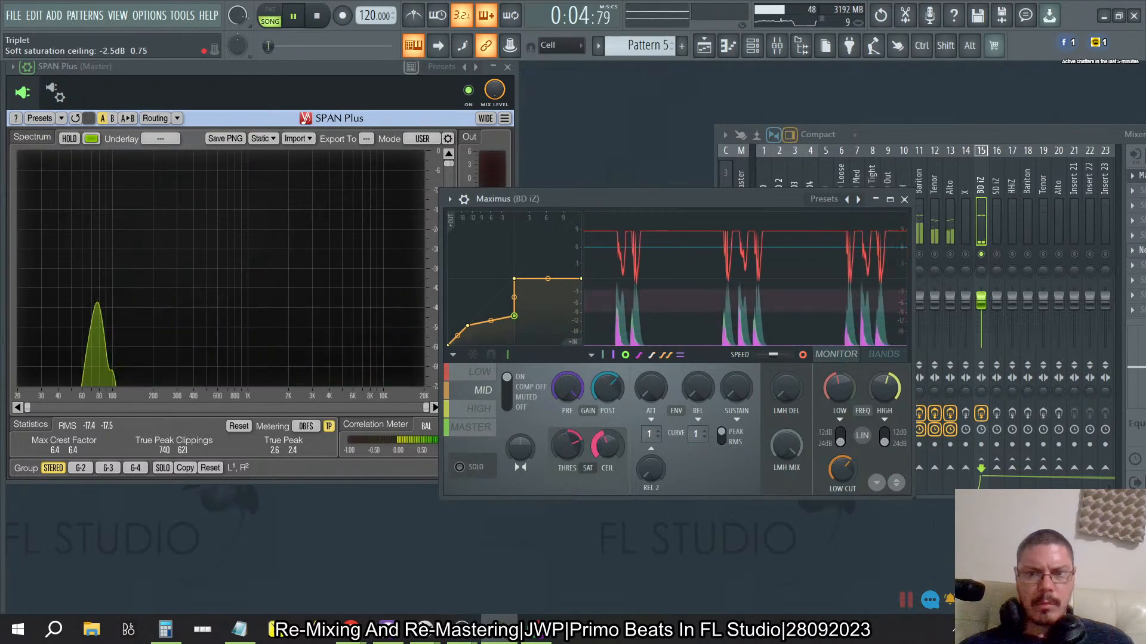
pyautogui.moveTo(607, 445); pyautogui.dragTo(606, 418)
pyautogui.click(465, 469)
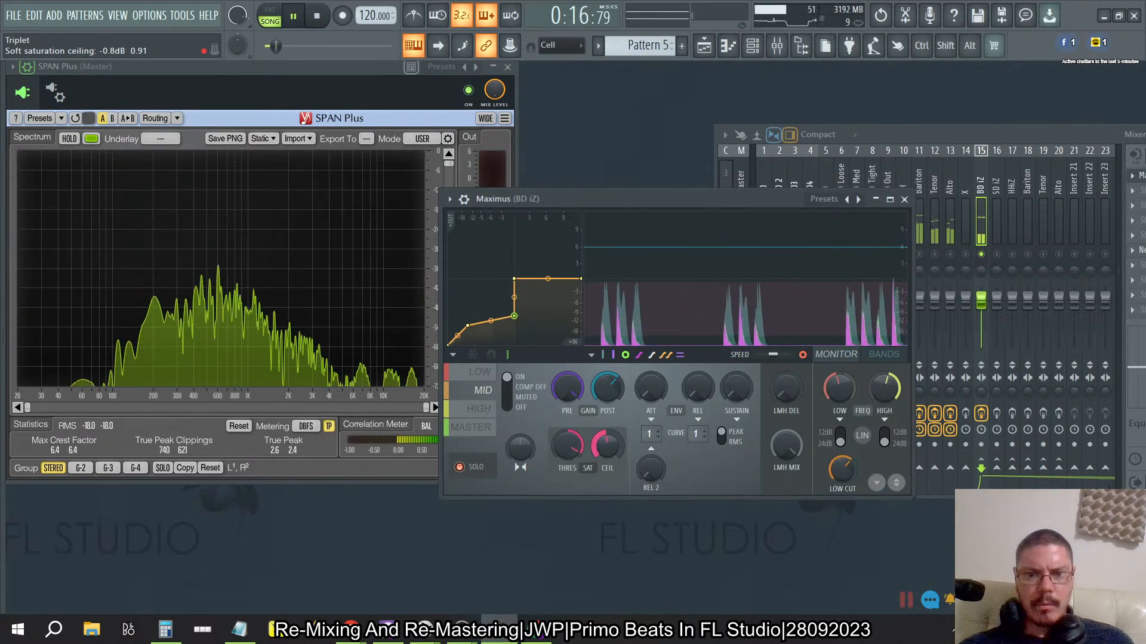
# Reset the mid band's saturation ceiling and threshold, unsolo the band and close BD iZ's Maximus.
pyautogui.rightClick(607, 444)
pyautogui.press('Escape')
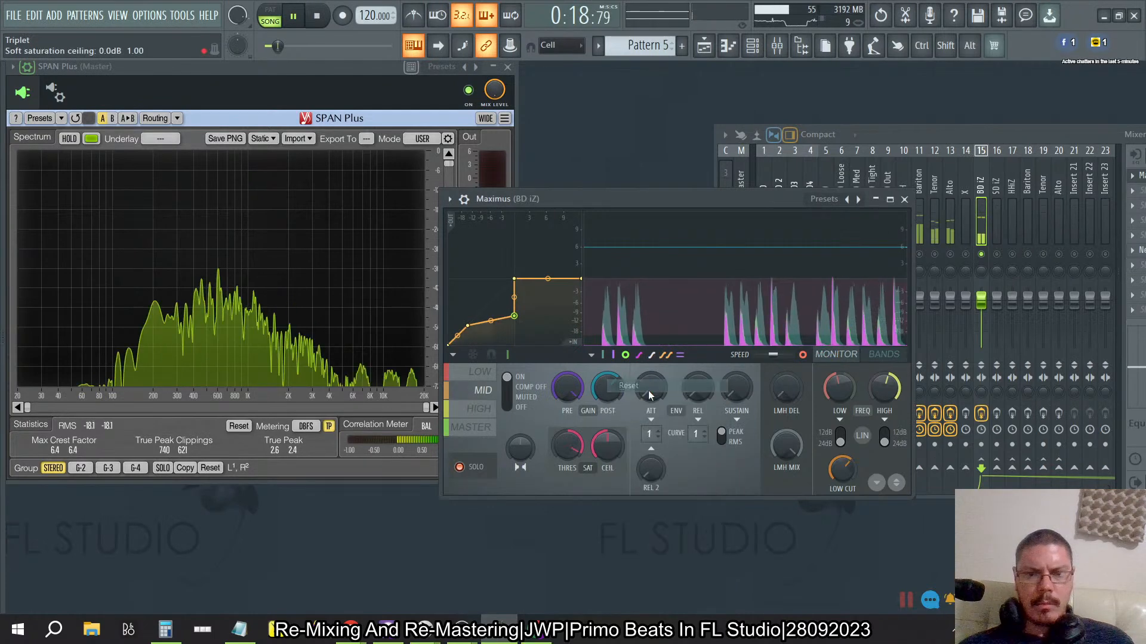
pyautogui.rightClick(566, 445)
pyautogui.click(588, 386)
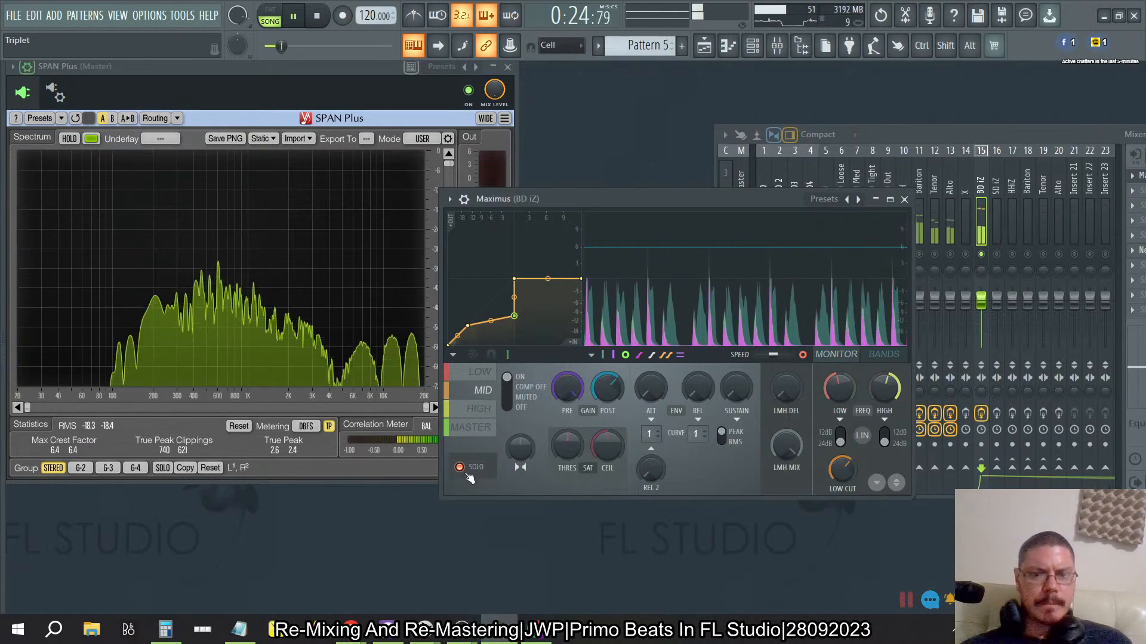
pyautogui.click(477, 474)
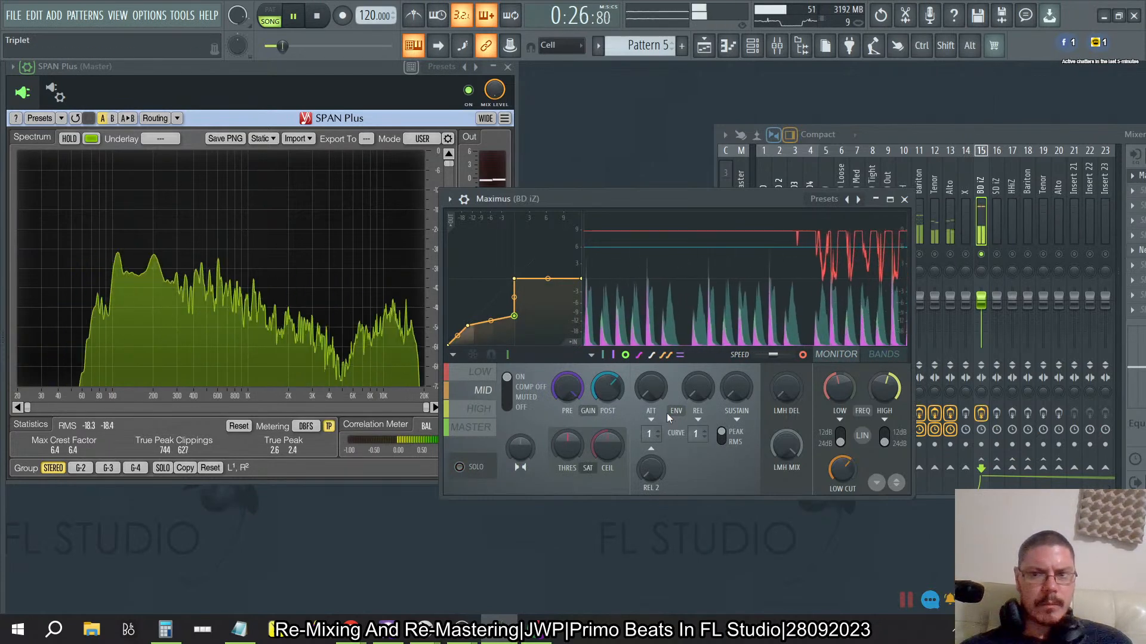
pyautogui.click(904, 199)
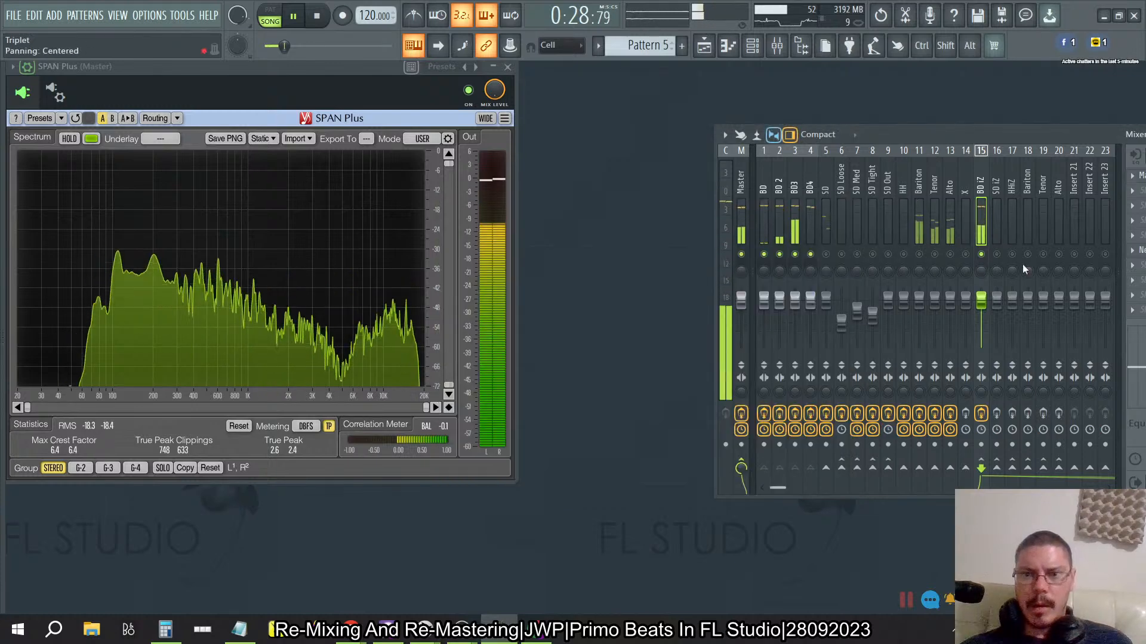
# Unsolo the kick tracks, bring the mixer fully into view with the master selected, and play back the full mix.
pyautogui.rightClick(741, 254)
pyautogui.press('space')
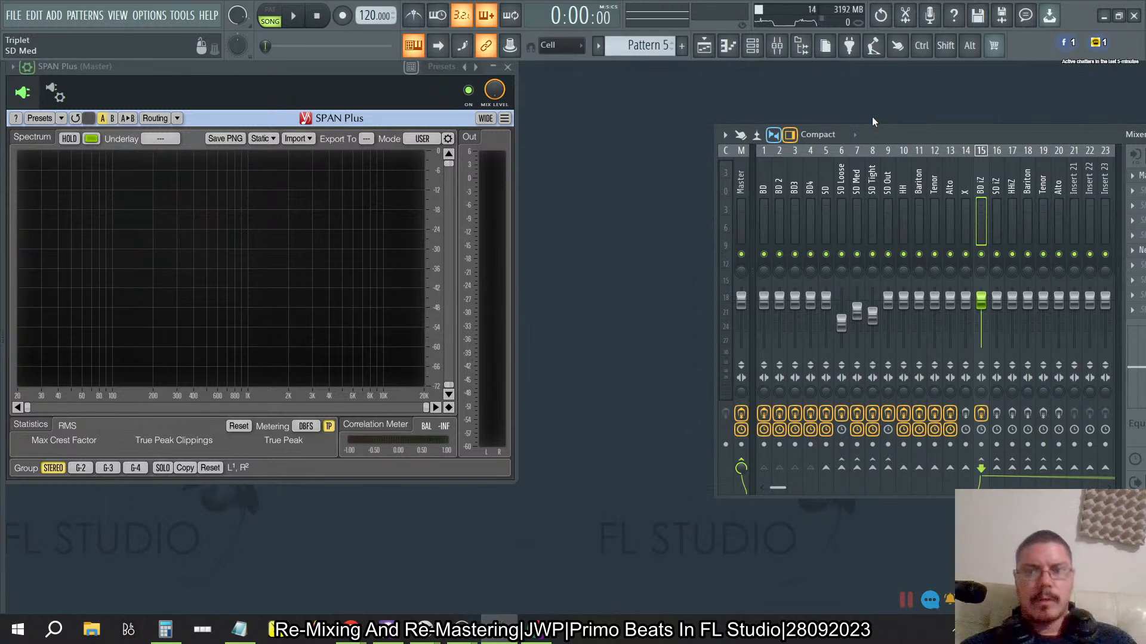
pyautogui.click(744, 179)
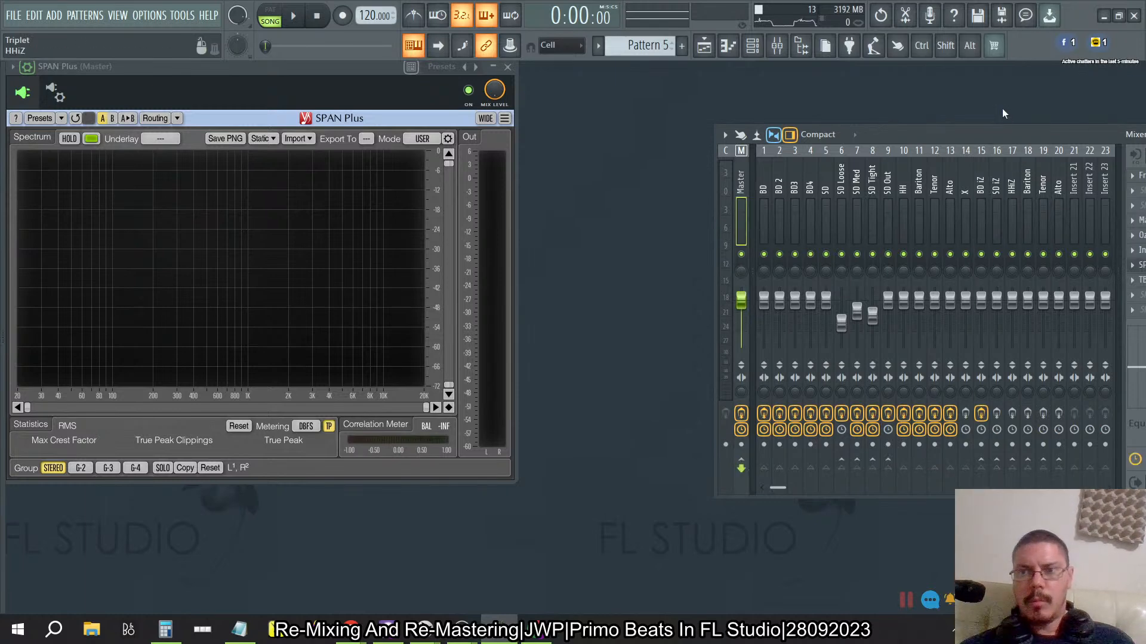
pyautogui.moveTo(987, 138); pyautogui.dragTo(643, 141)
pyautogui.click(936, 284)
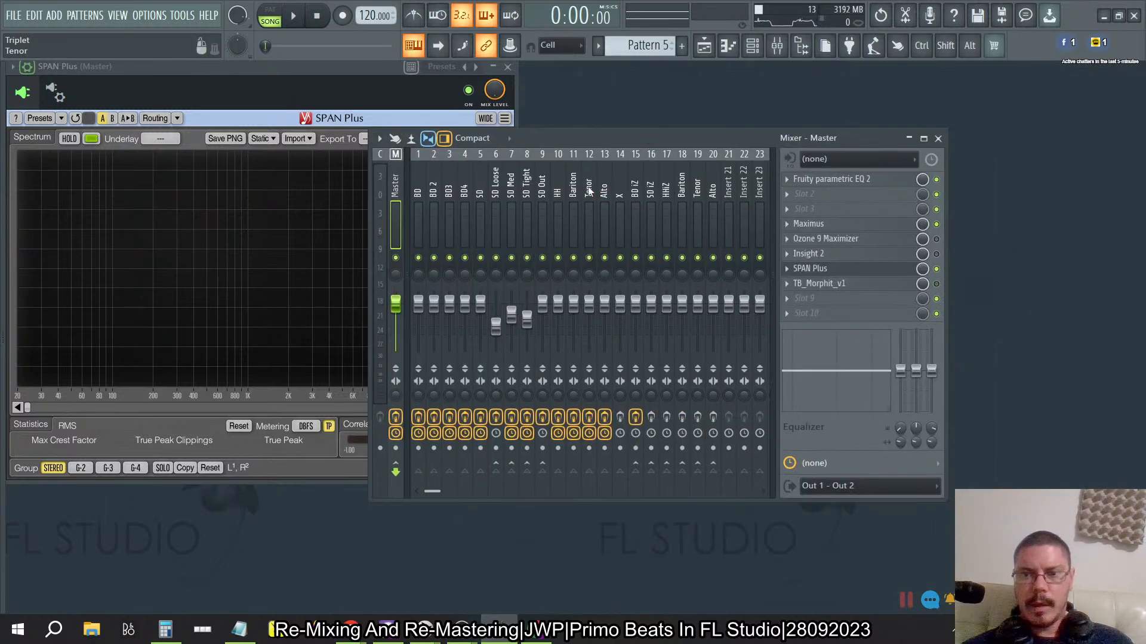
pyautogui.click(295, 17)
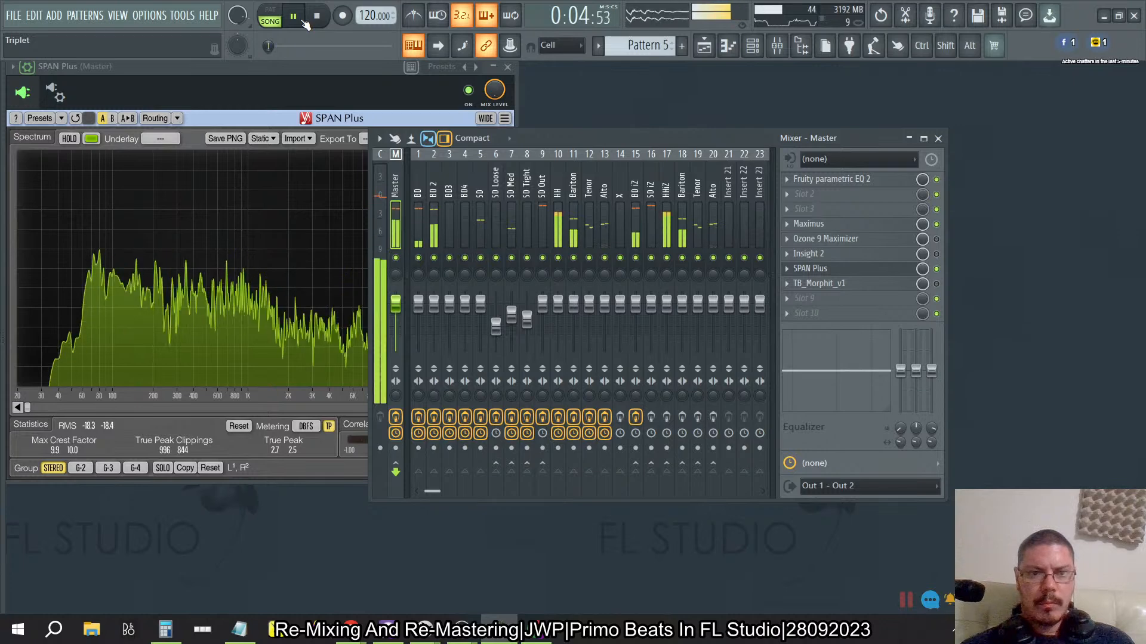
pyautogui.click(316, 20)
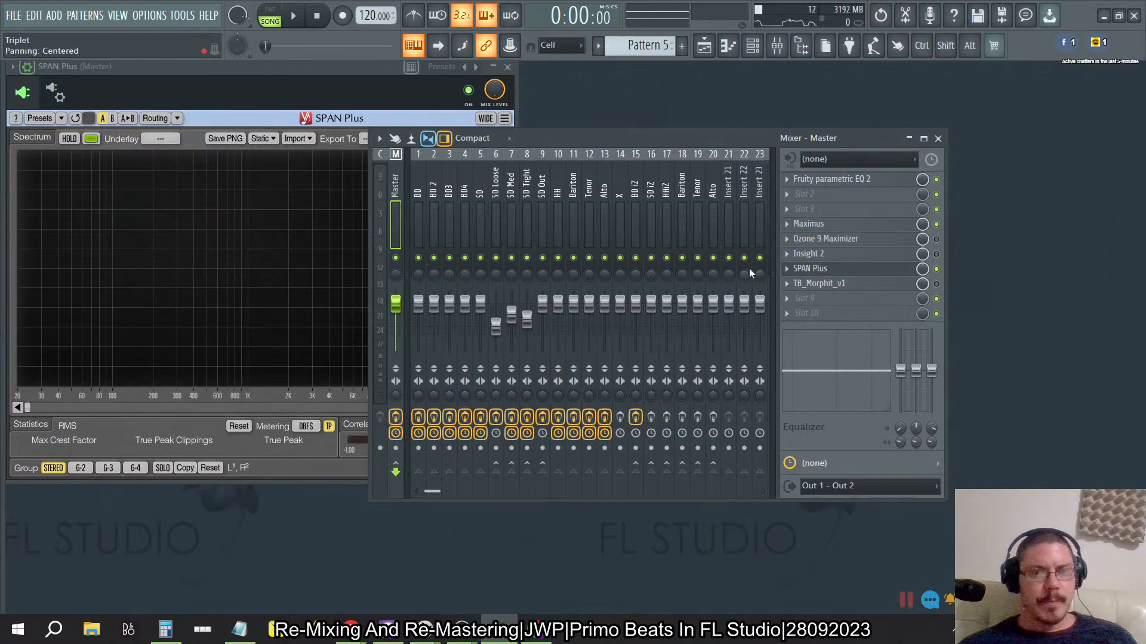
# Switch the Windows audio output from the speakers to the headphones and listen to the full mix again.
pyautogui.click(1024, 629)
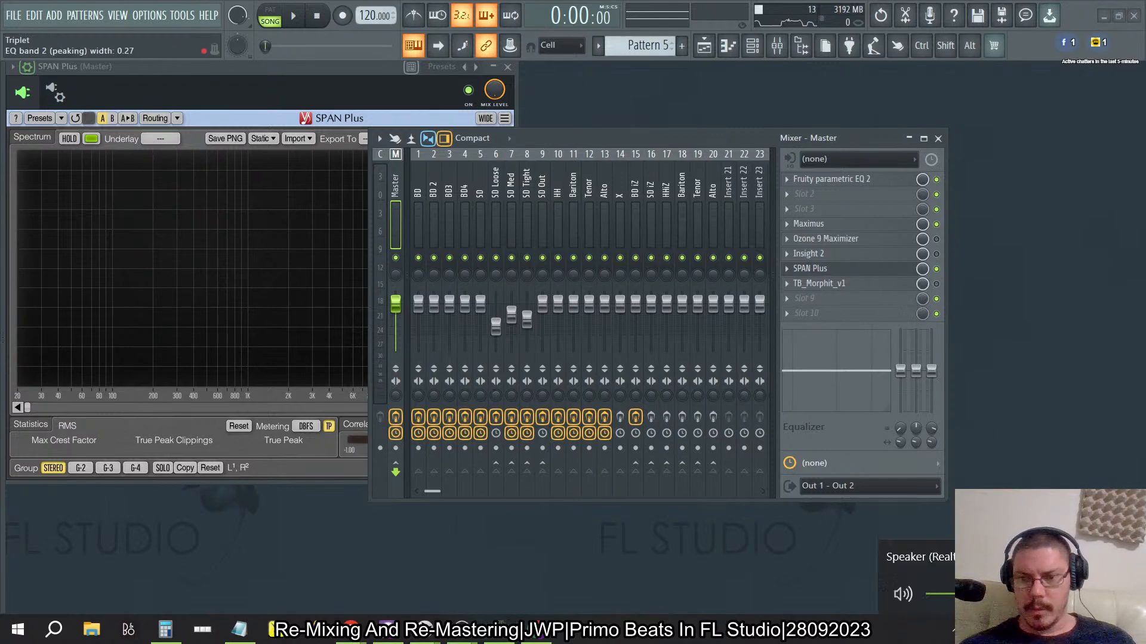
pyautogui.click(1038, 557)
pyautogui.scroll(-1, 1038, 529)
pyautogui.click(919, 557)
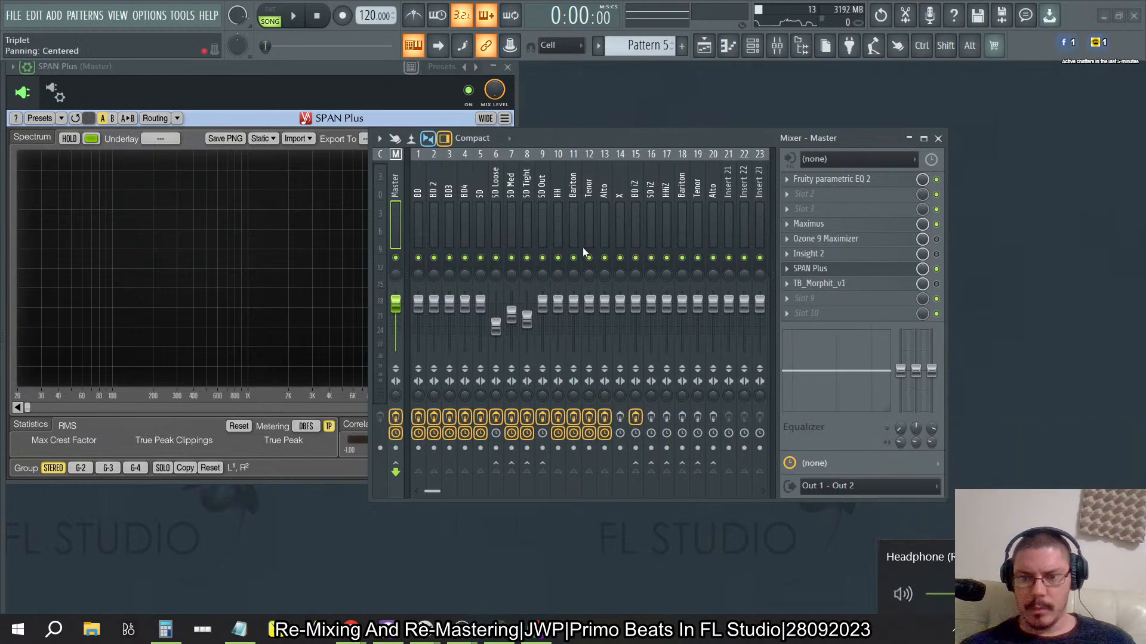
pyautogui.press('space')
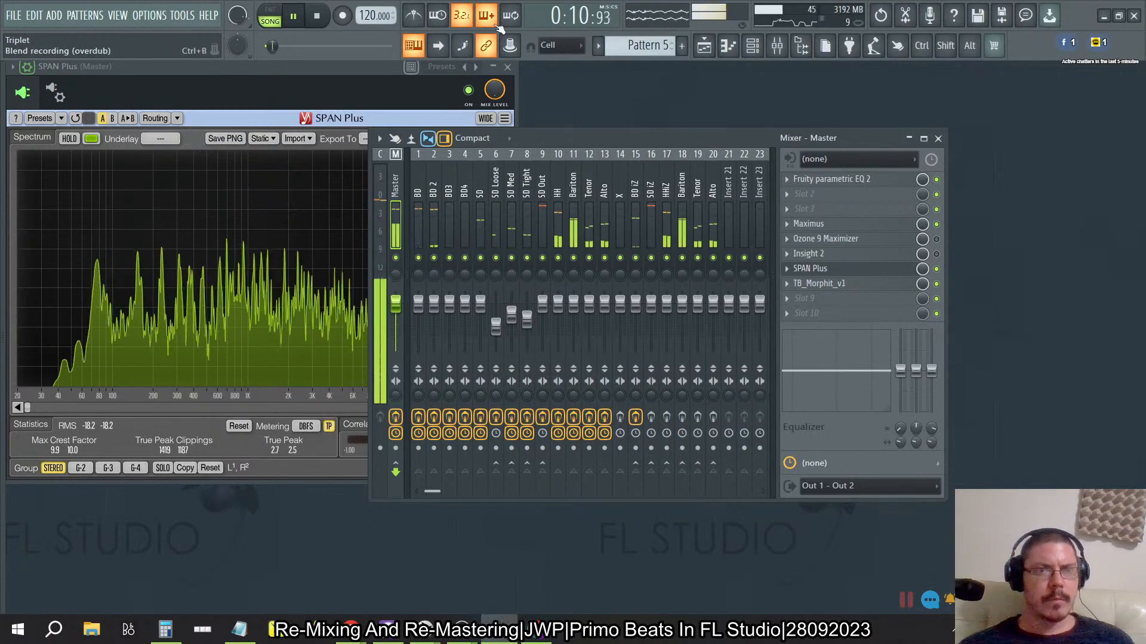
pyautogui.click(318, 16)
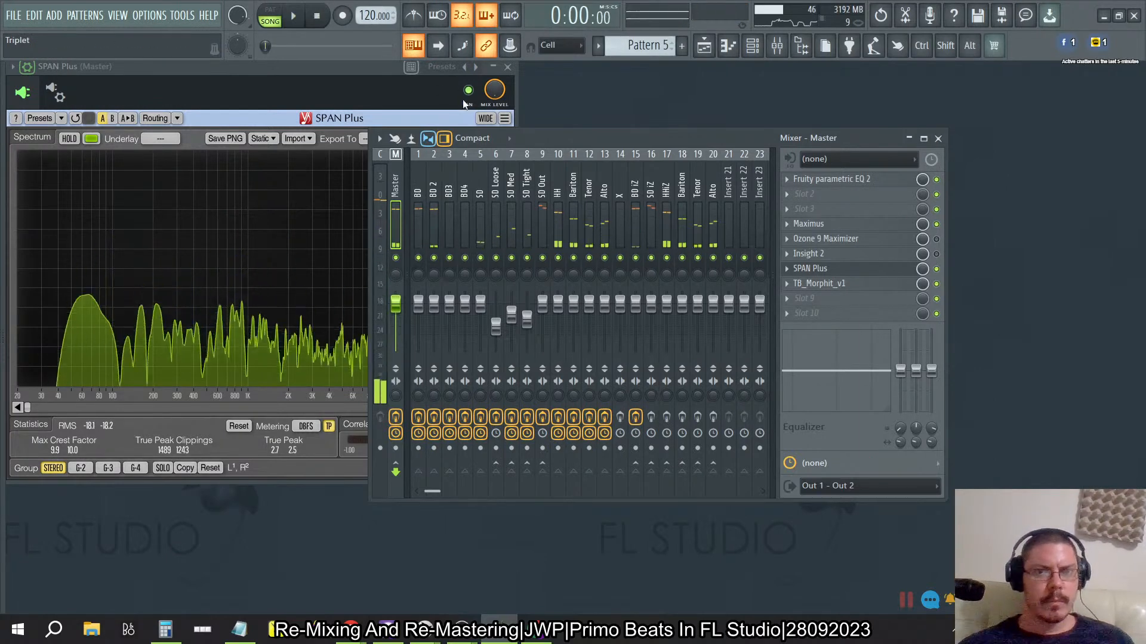
# Collapse SPAN Plus's detailed settings and select the BD iZ track and the empty Insert 21 in the mixer.
pyautogui.click(36, 76)
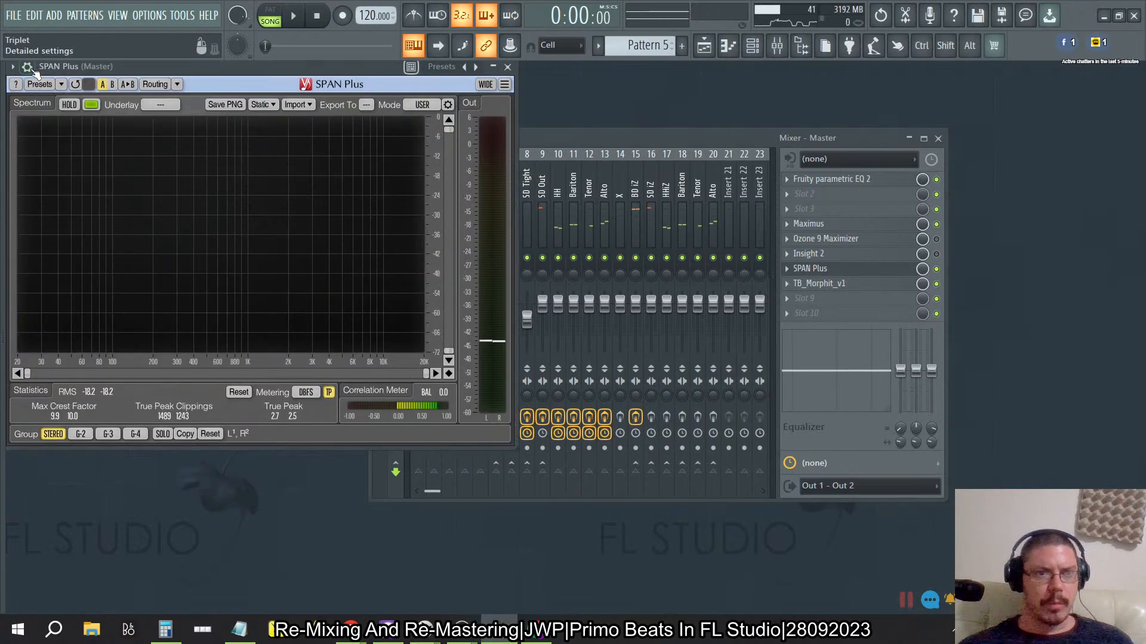
pyautogui.moveTo(663, 184); pyautogui.dragTo(593, 195)
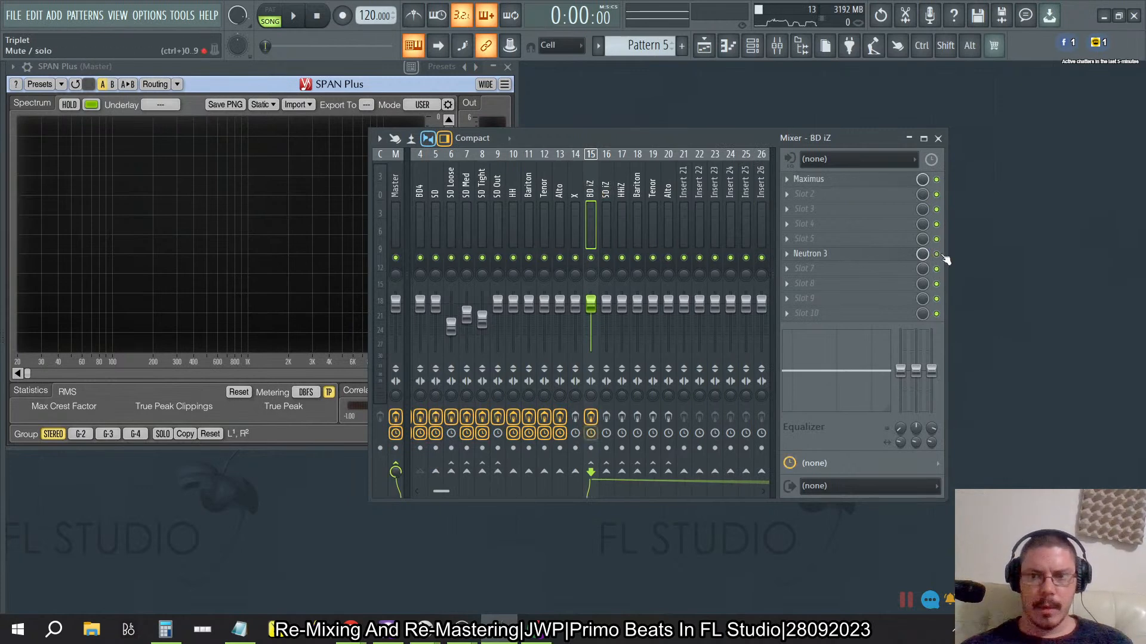
pyautogui.moveTo(620, 179); pyautogui.dragTo(679, 199)
pyautogui.hotkey('alt', 'Tab')
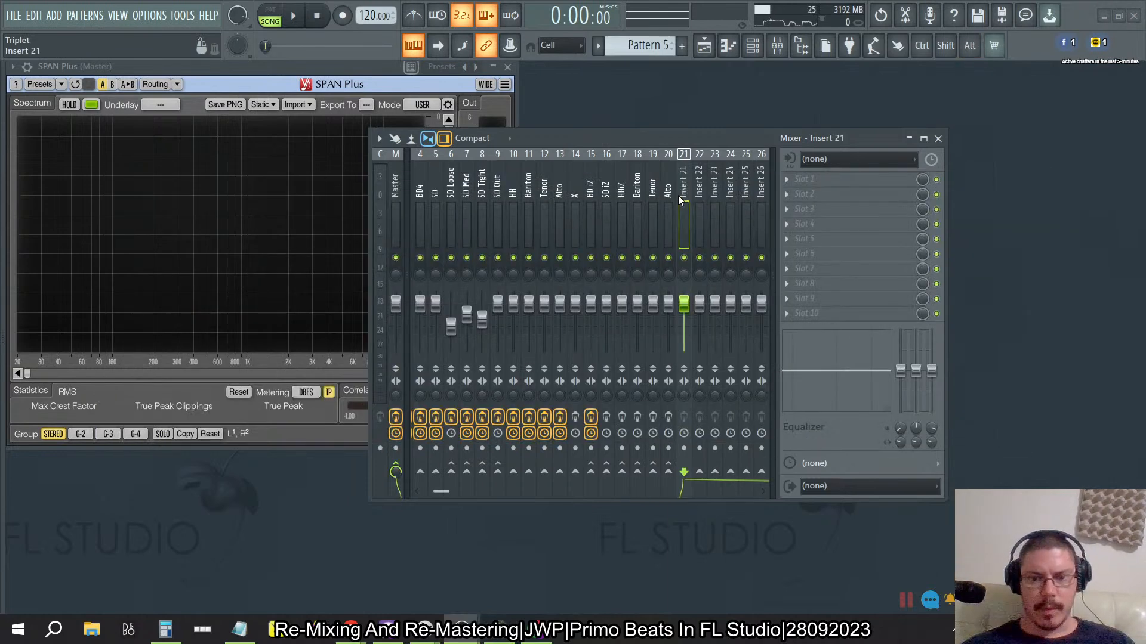